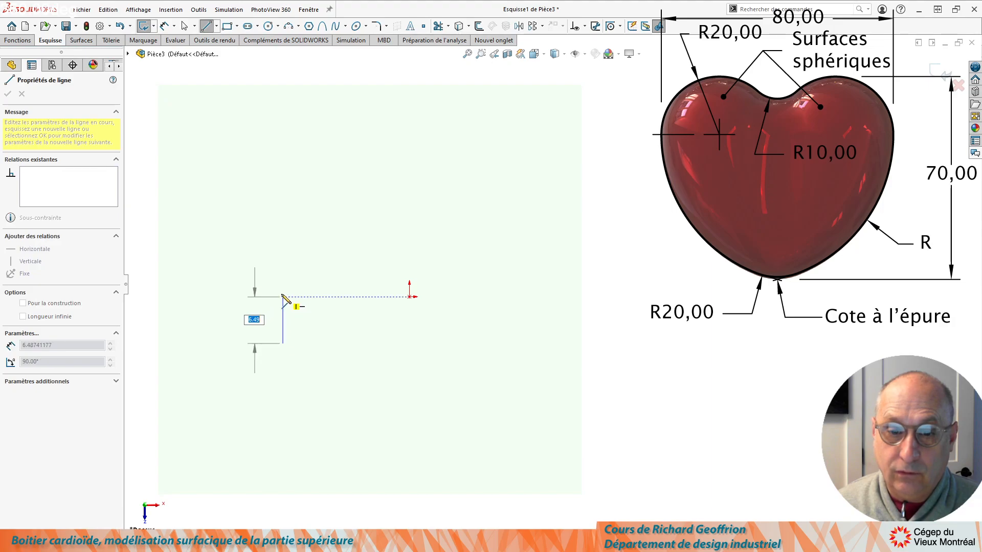
Sketch a vertical starter line about 6.5 mm long, then chained tangent arcs for the left lobe, central notch, right lobe and right side of the heart
left_click(283, 296)
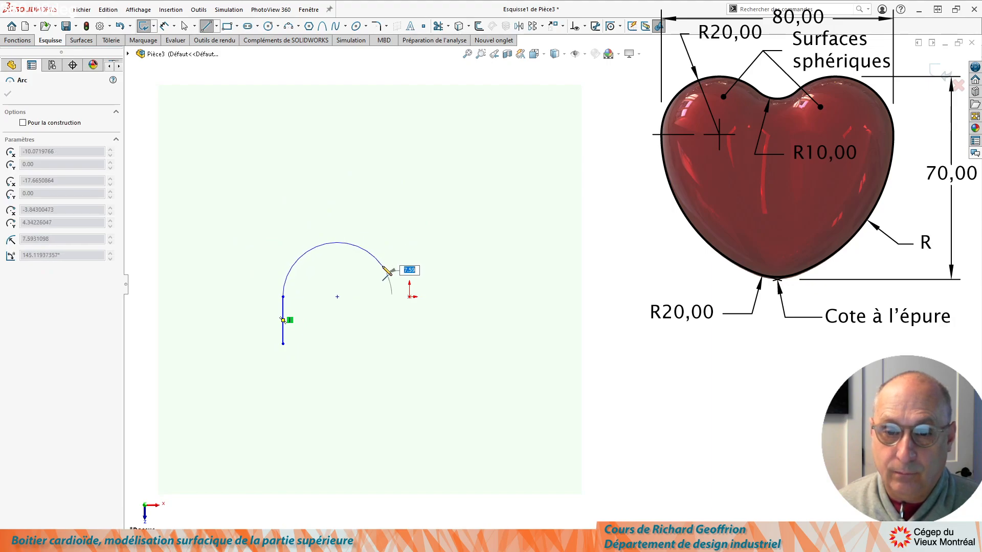
left_click(379, 261)
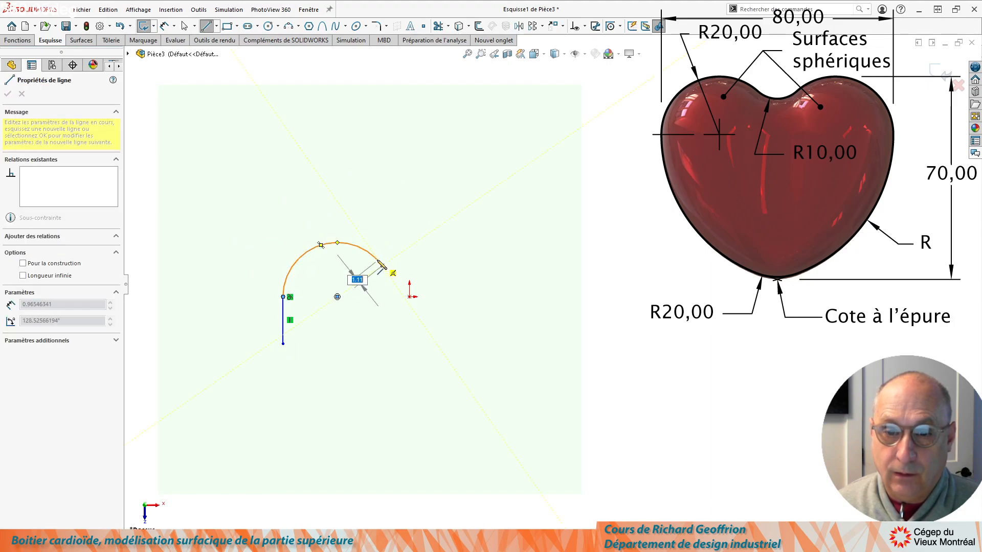
left_click(439, 266)
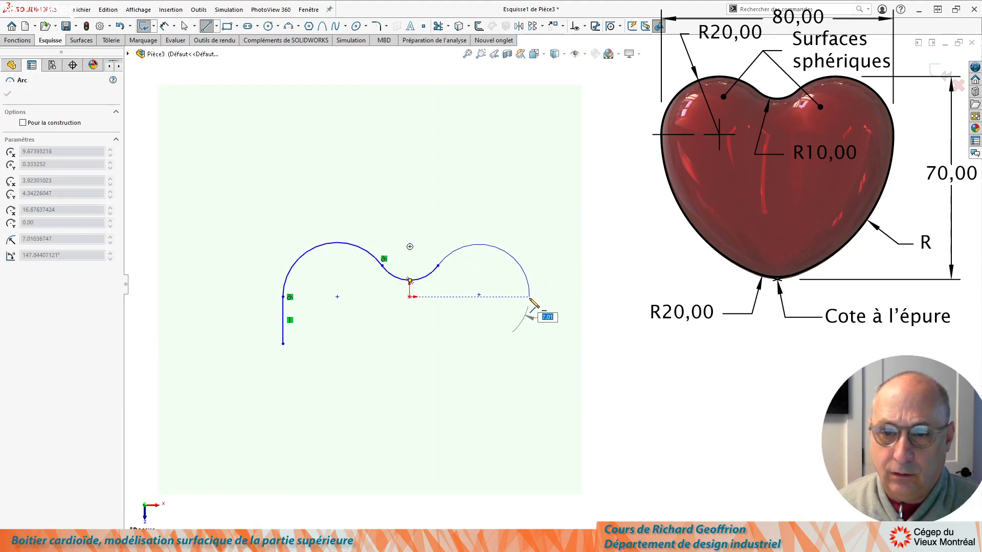
left_click(529, 295)
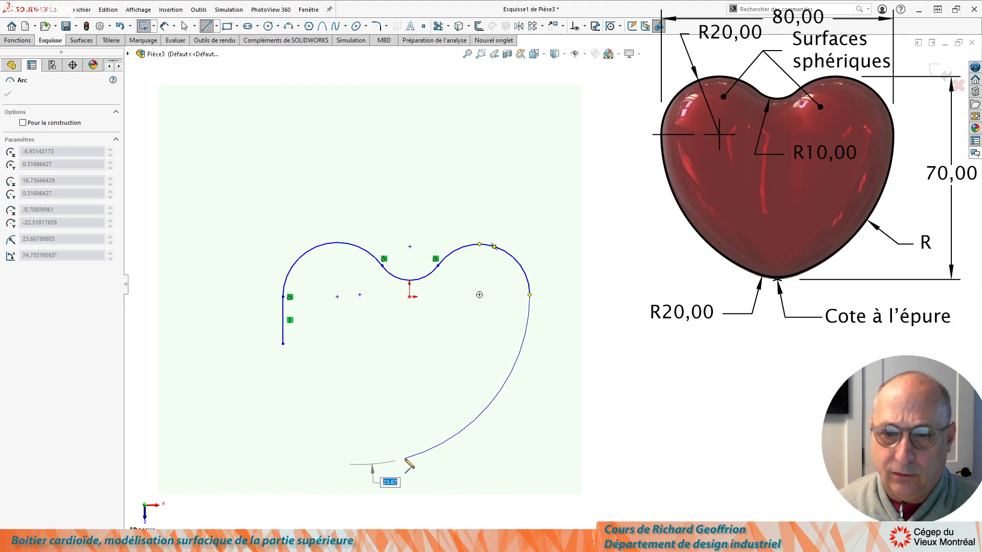
left_click(410, 468)
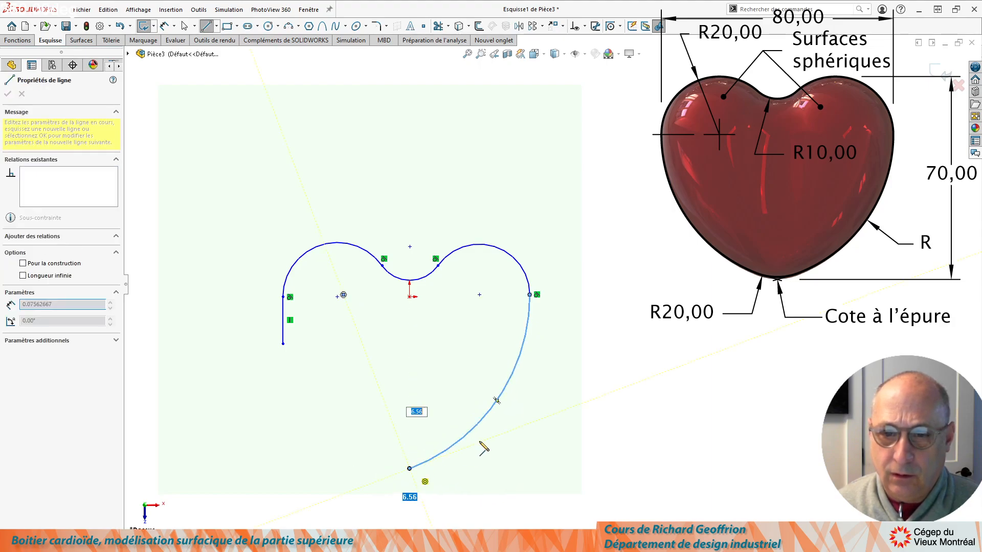
key("Escape")
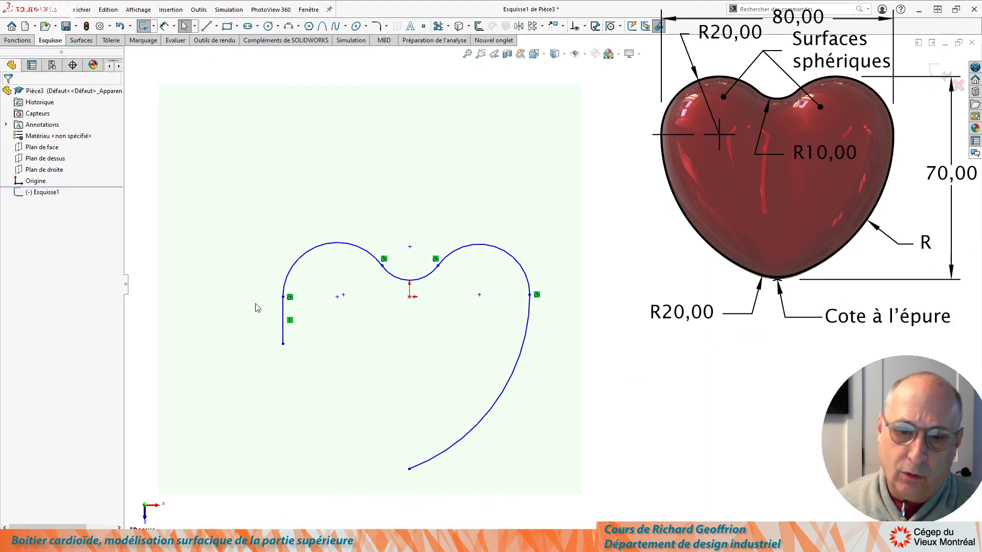
Delete the vertical starter line and close the heart with a tangent arc from the left lobe's end to the bottom tip
left_click(284, 322)
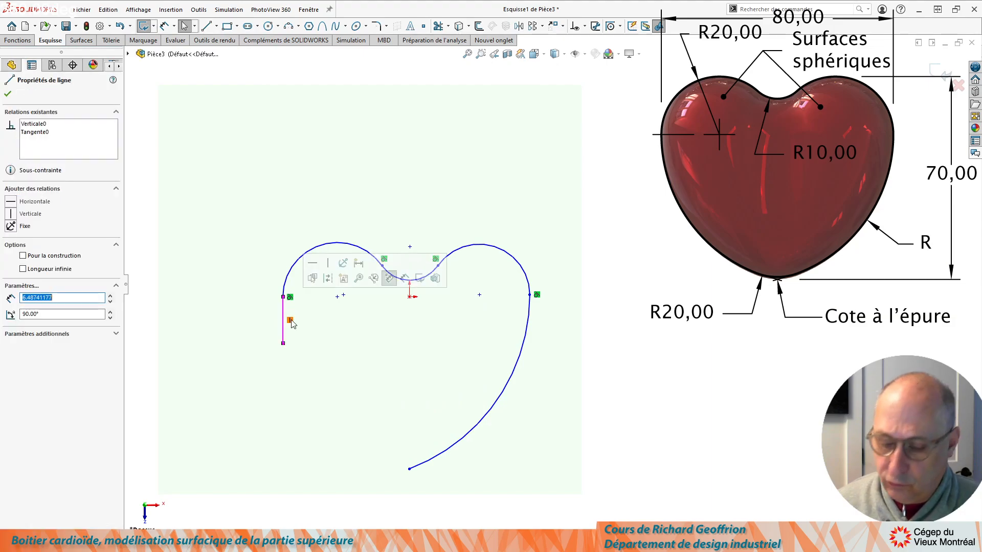
key("Delete")
key("l")
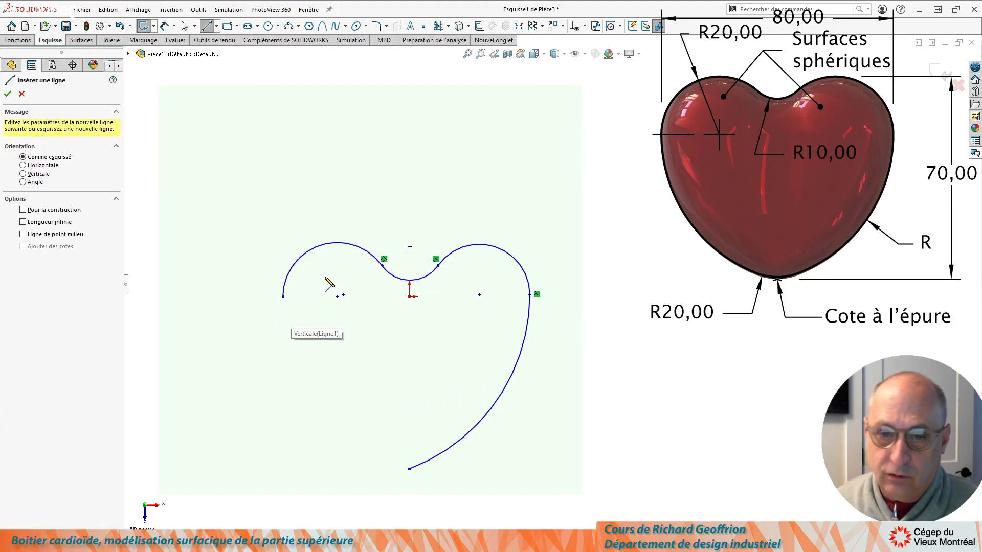
left_click(283, 297)
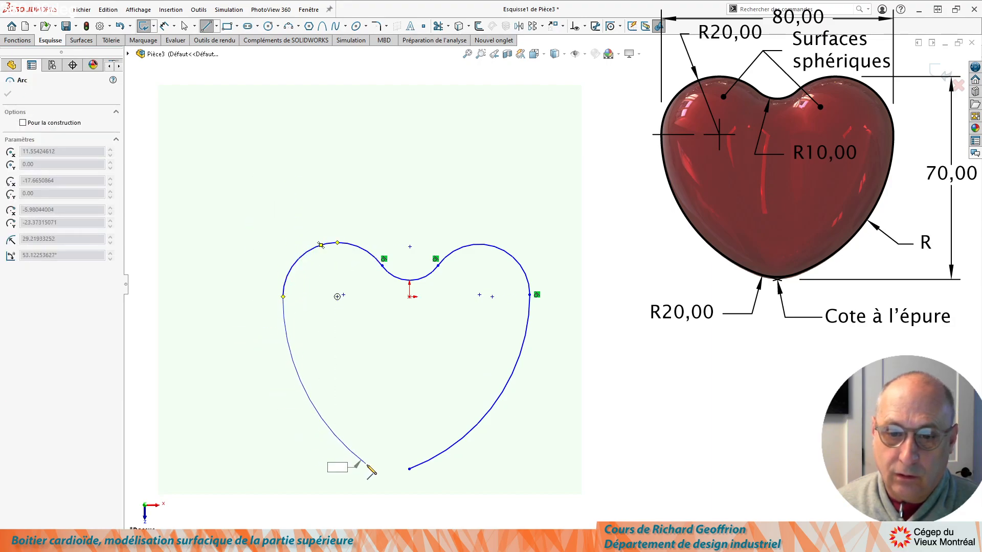
left_click(409, 468)
key("Escape")
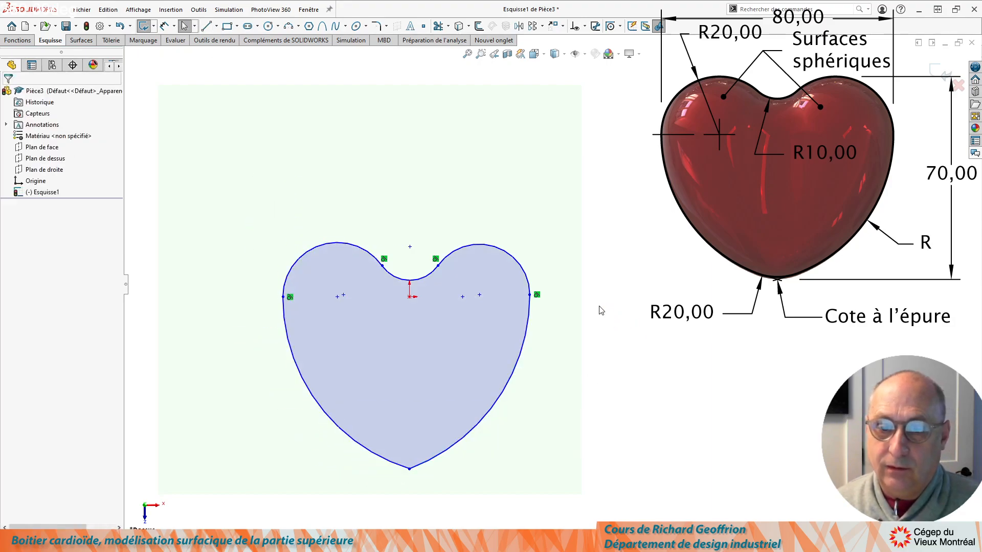
Align the outer endpoints of the lobes and the centre points of the lobe and side arcs with a horizontal relation
left_click(530, 295)
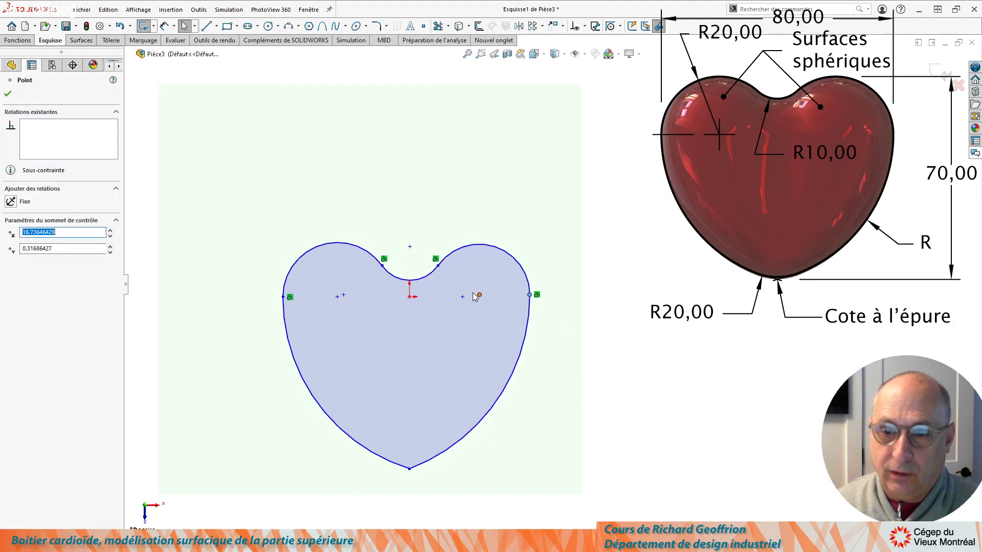
left_click(479, 295, "ctrl")
left_click(462, 297, "ctrl")
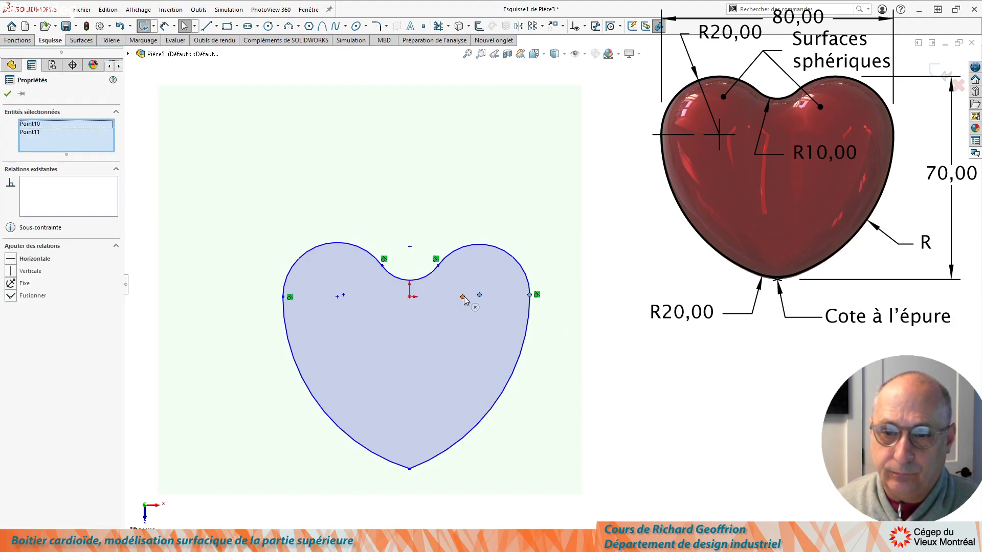
left_click(343, 295, "ctrl")
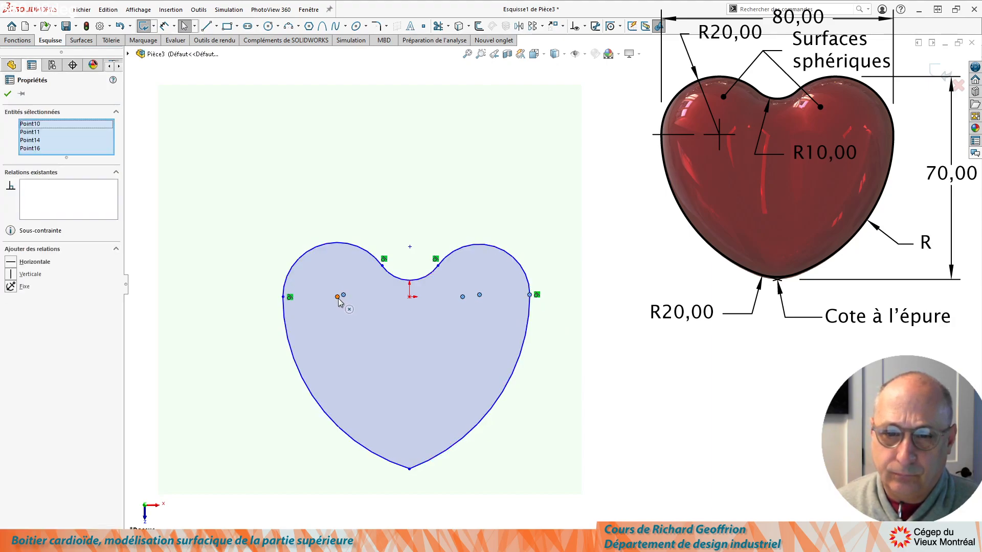
left_click(337, 297, "ctrl")
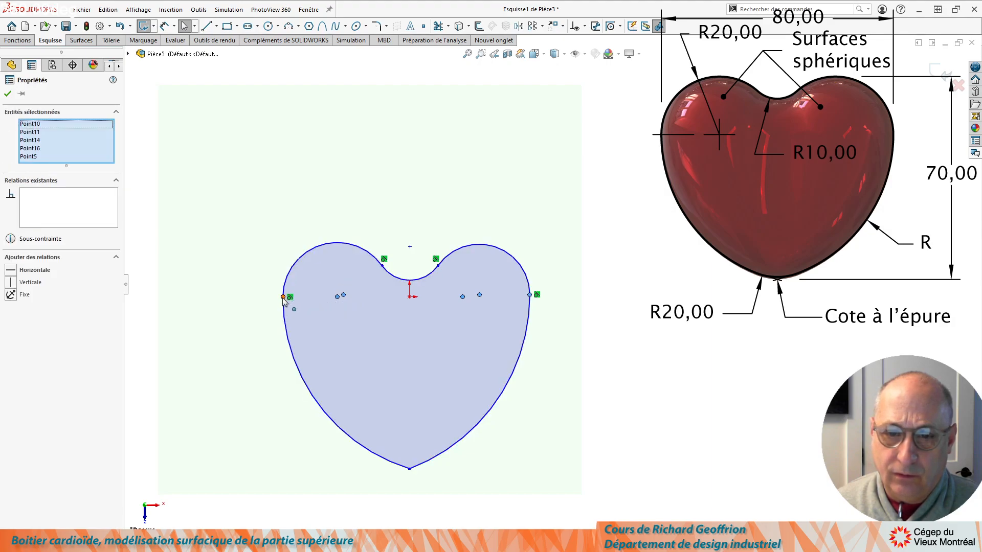
left_click(284, 297, "ctrl")
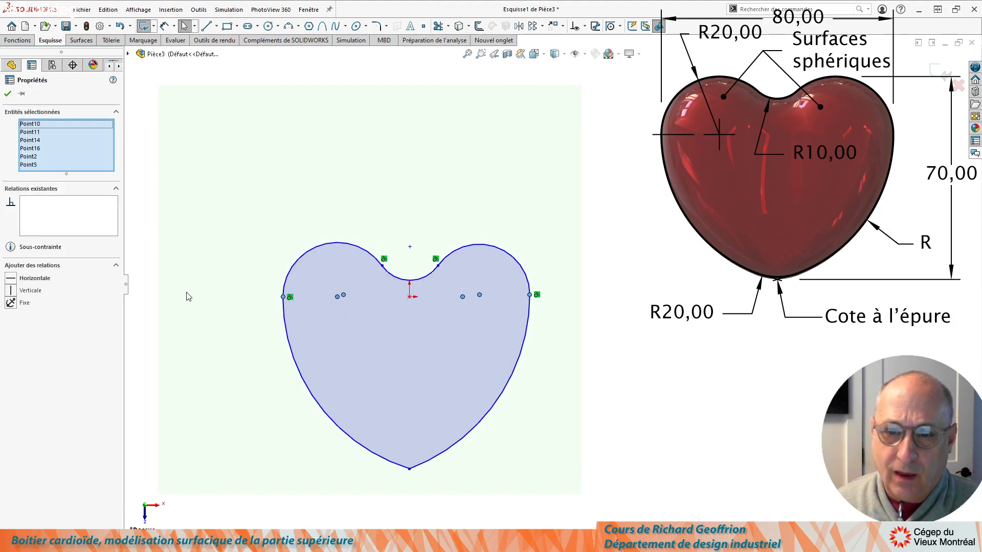
left_click(12, 278)
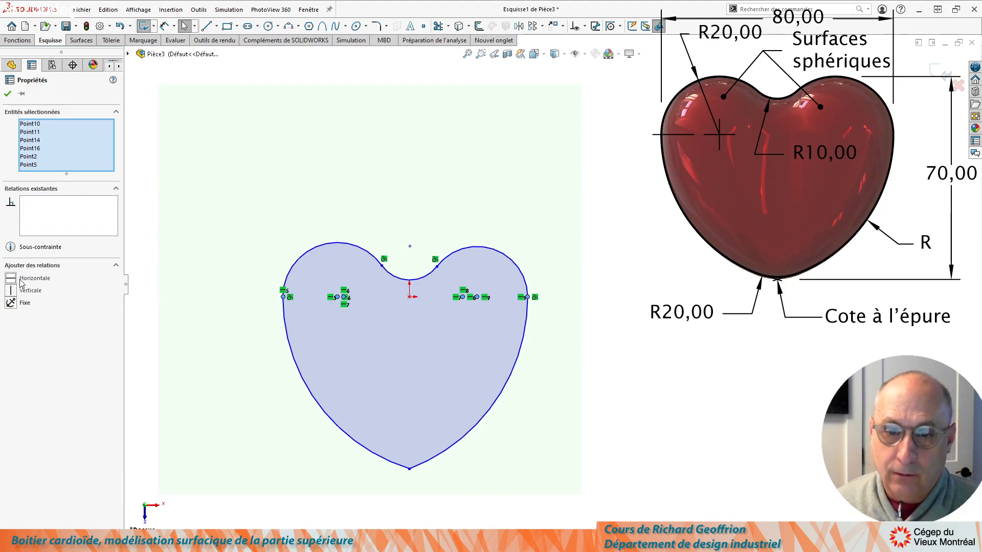
left_click(471, 185)
Make the two lobe arcs equal to each other, and likewise the two long side arcs
left_click_drag(546, 183, 275, 256)
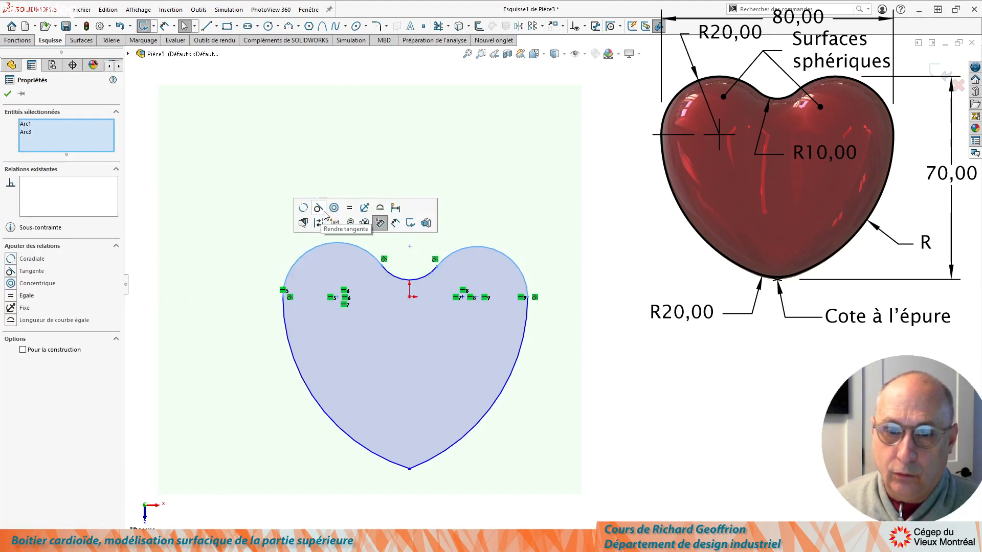
left_click(353, 213)
left_click_drag(548, 414, 226, 362)
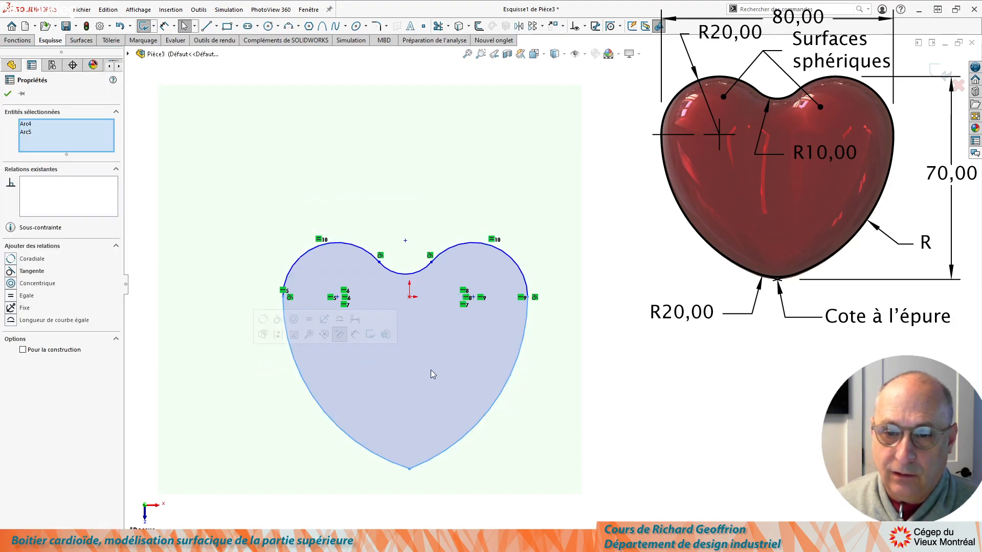
left_click(309, 321)
left_click(434, 498)
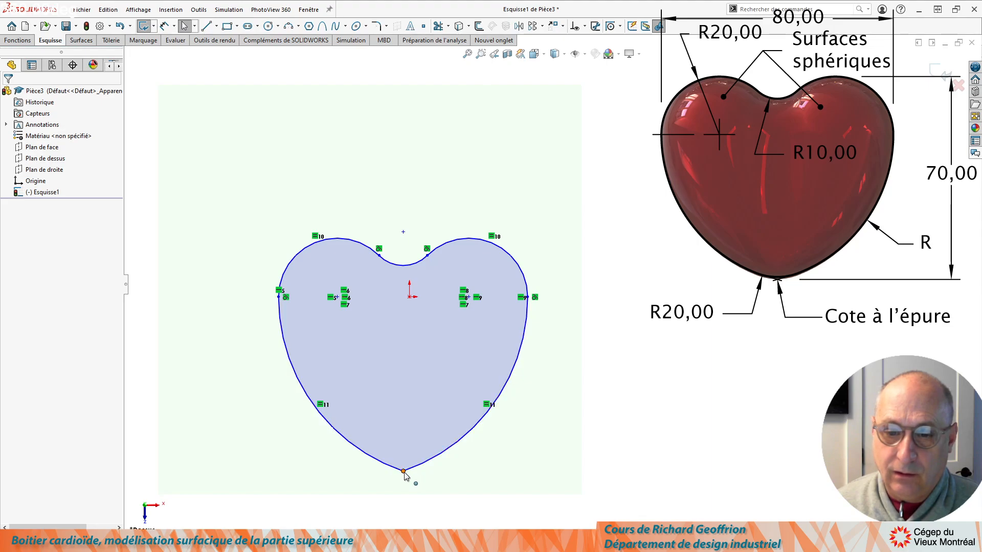
Add a vertical relation between the origin, the heart's bottom tip and the centre point of the notch arc
left_click(404, 471, "ctrl")
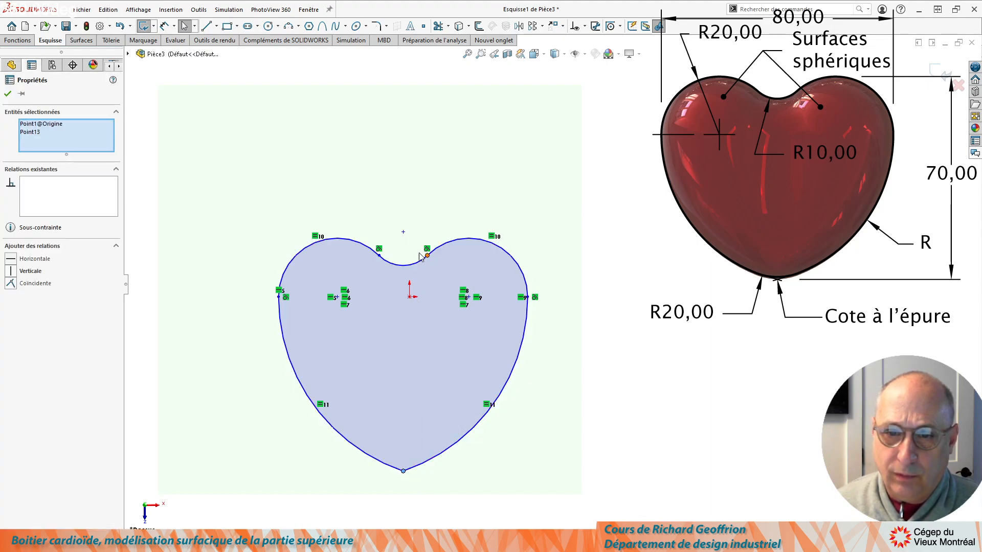
left_click(403, 232, "ctrl")
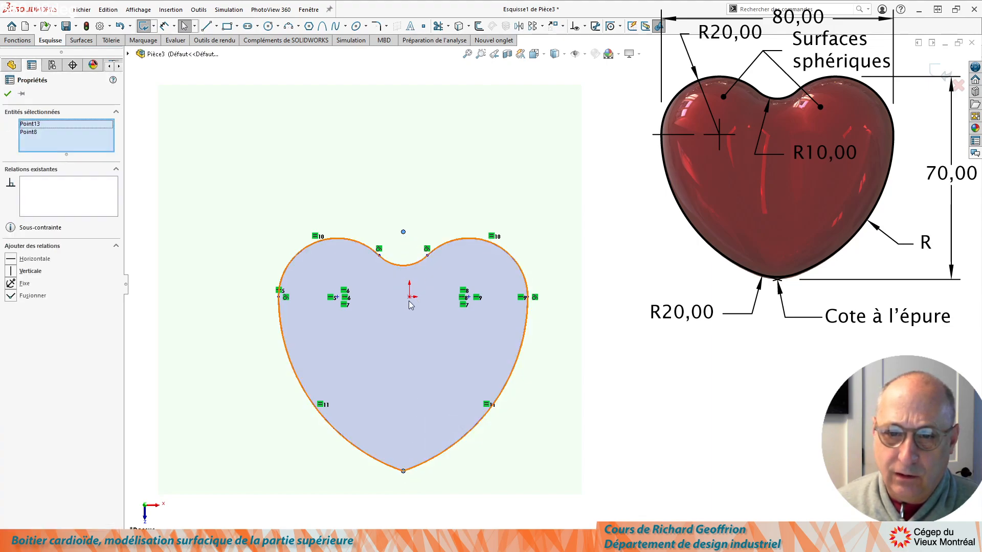
left_click(13, 272)
left_click(367, 149)
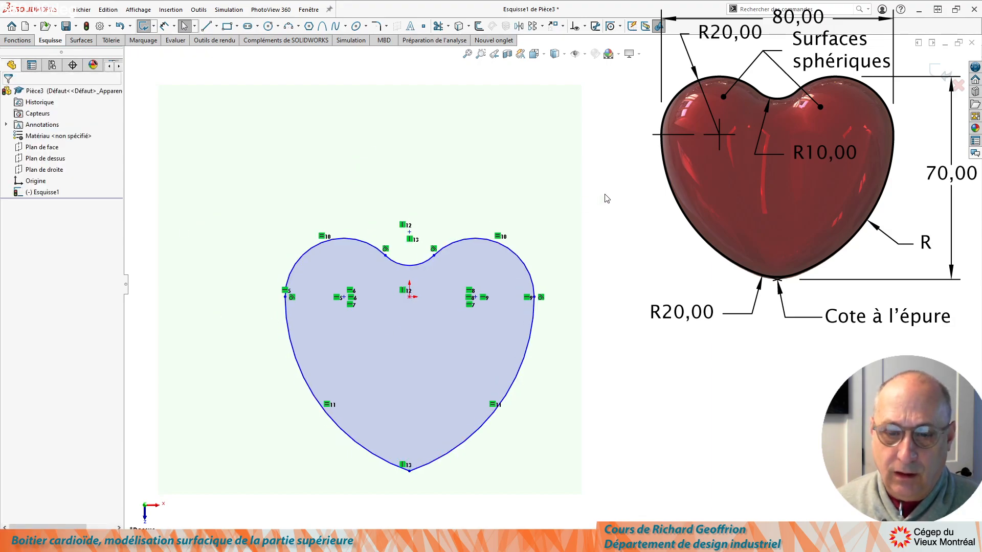
Dimension the heart's overall height from the top of the right lobe to the bottom tip as 70 mm
key("d")
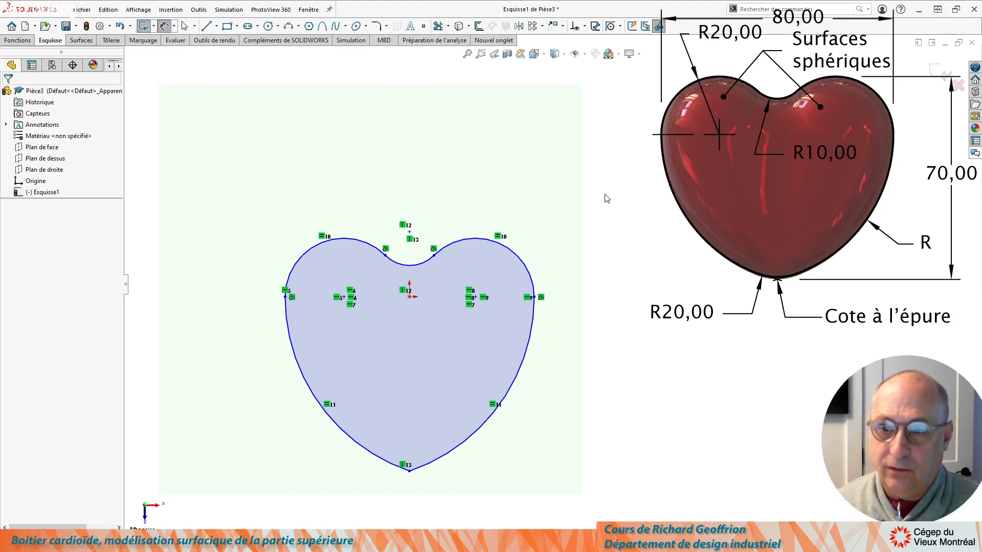
left_click(467, 241)
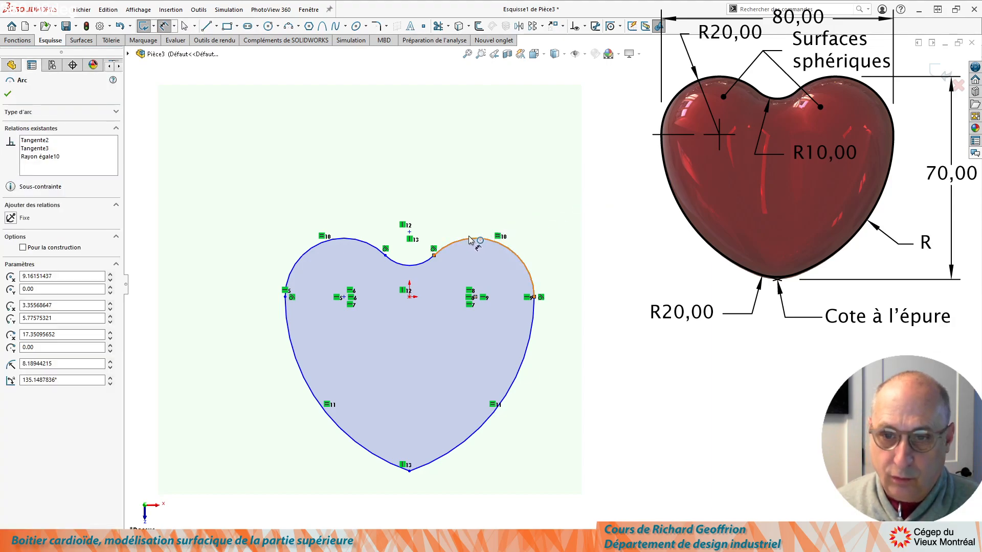
left_click(410, 471)
left_click(589, 363)
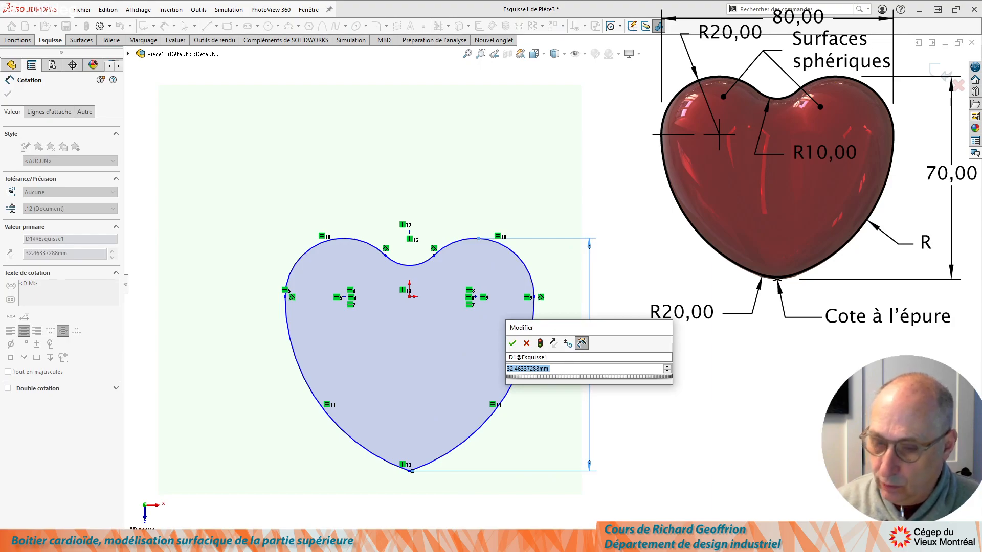
type("70")
key("Return")
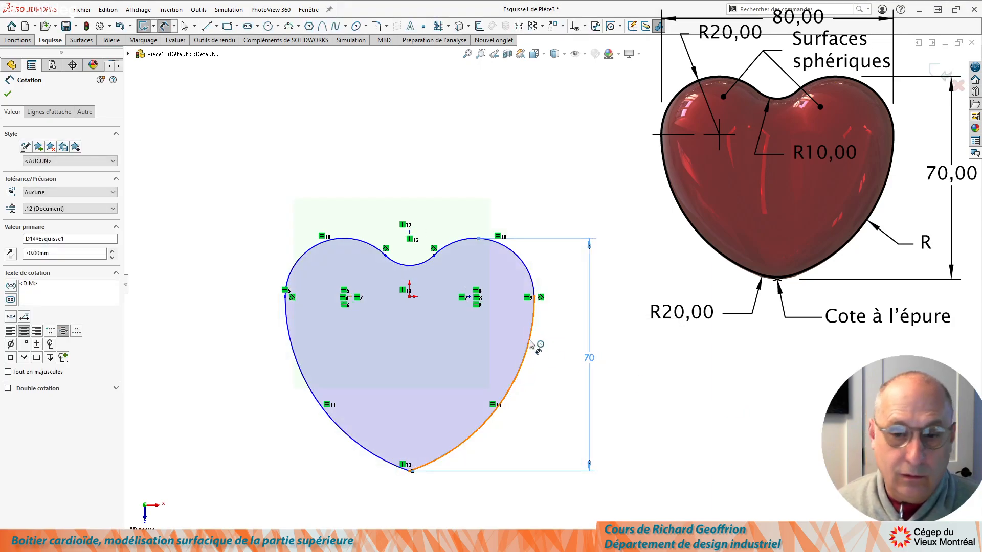
Dimension the heart's overall width between the outer endpoints of the two lobes as 80 mm
left_click(285, 297)
left_click(533, 297)
left_click(403, 176)
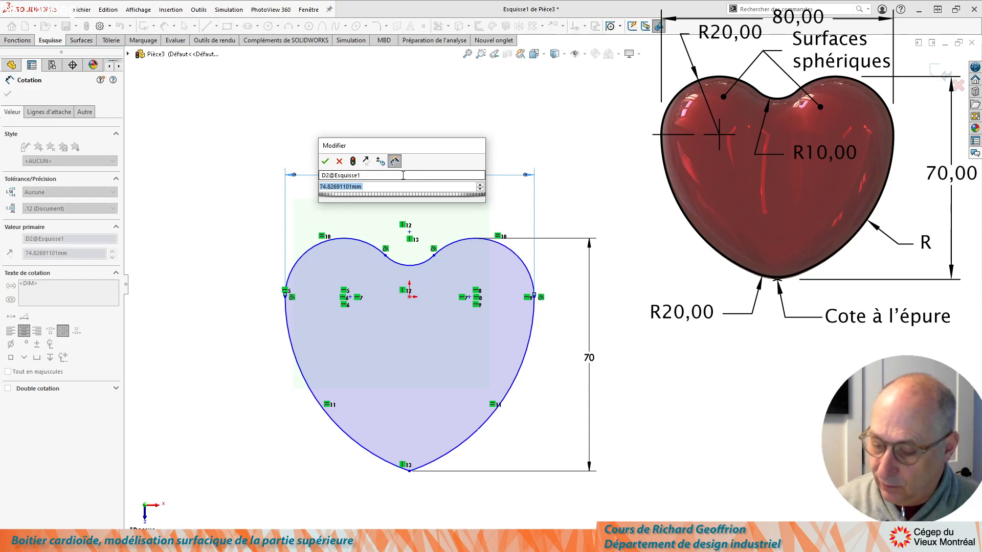
type("80")
key("Return")
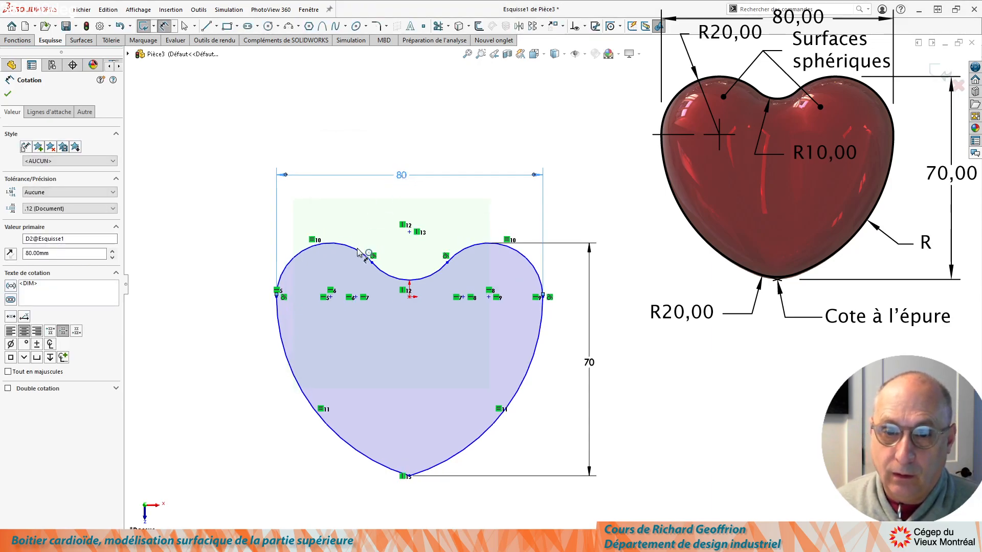
Dimension the left lobe arc with a 20 mm radius and the central notch arc with a 10 mm radius
left_click(354, 251)
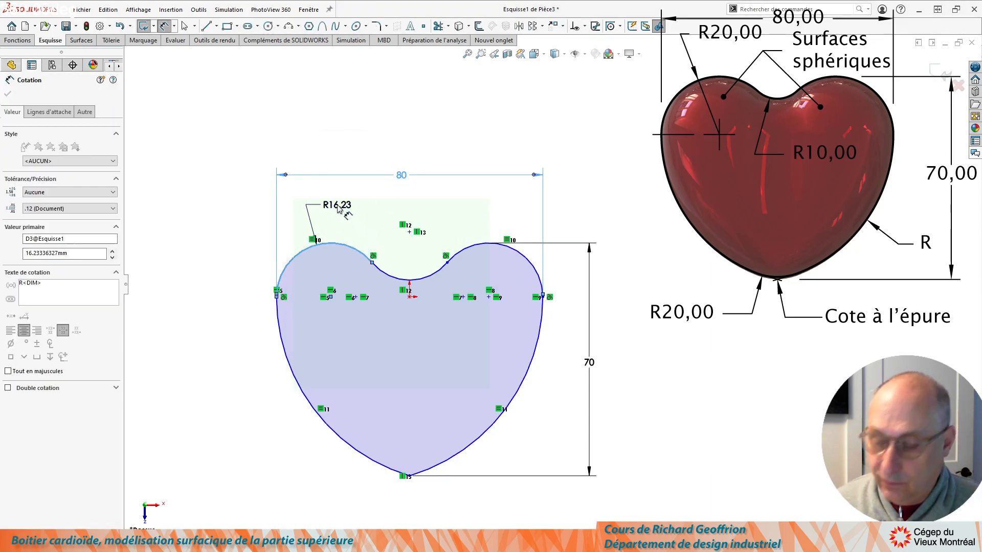
left_click(337, 207)
type("20")
key("Return")
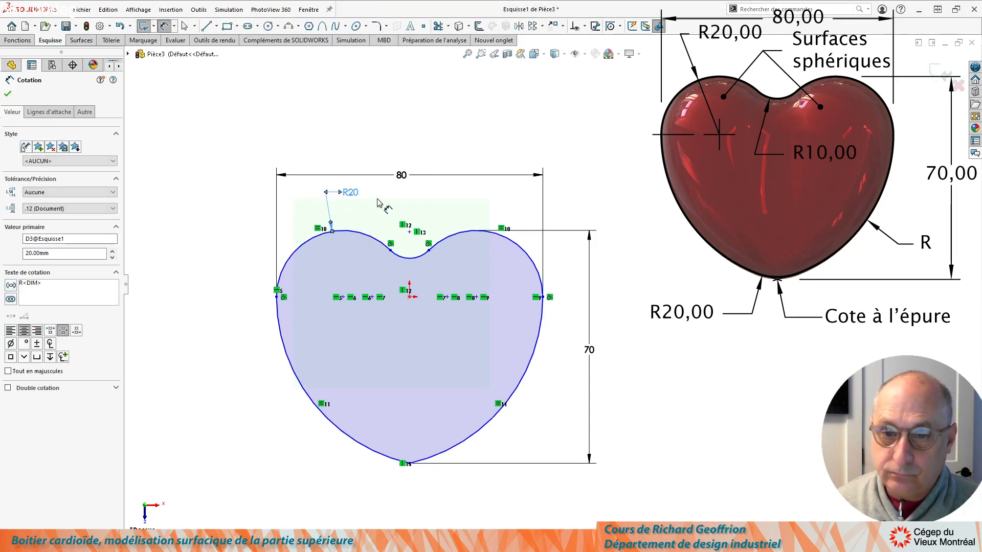
left_click(420, 254)
left_click(477, 294)
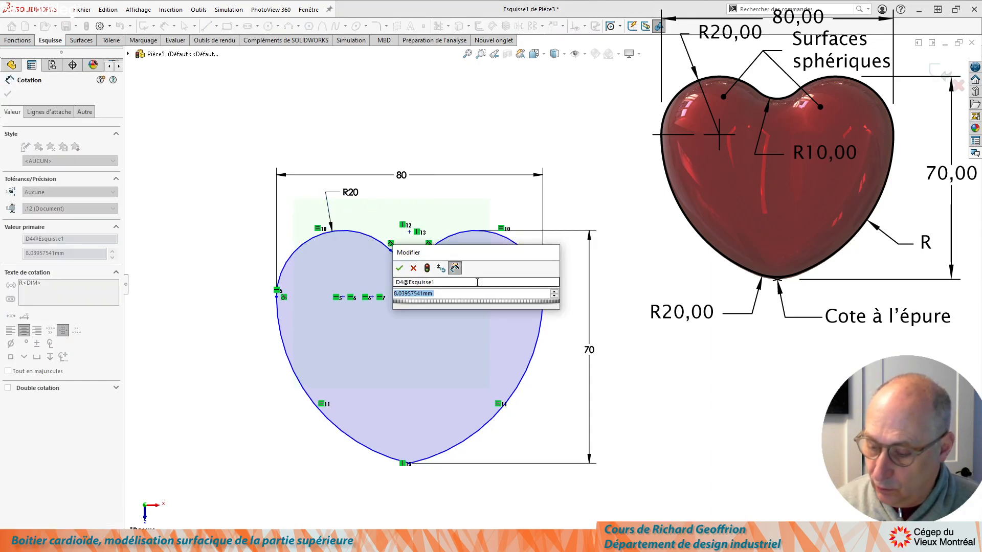
type("10")
key("Return")
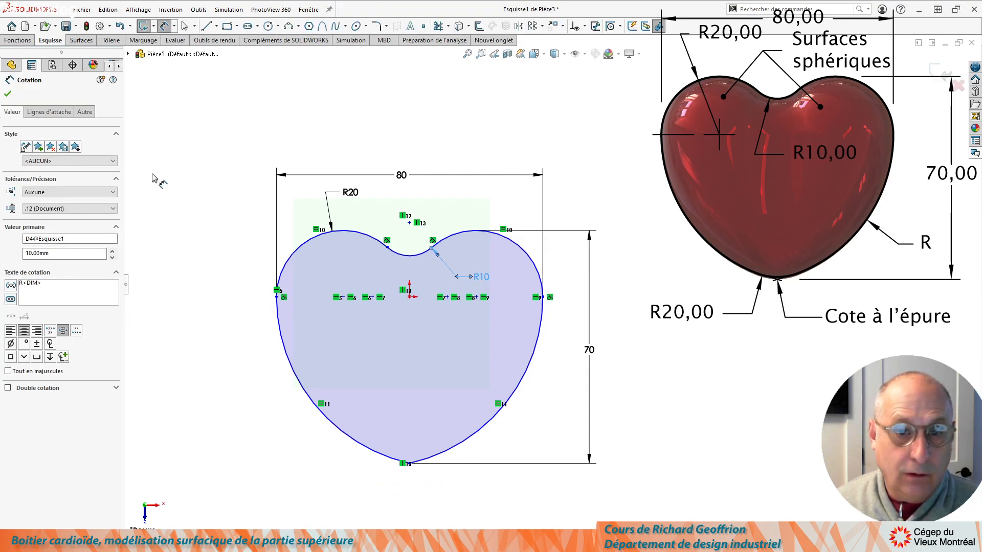
Round the heart's bottom tip with a 20 mm sketch fillet, accepting removal of the equal relation
left_click(377, 28)
type("20.00mm")
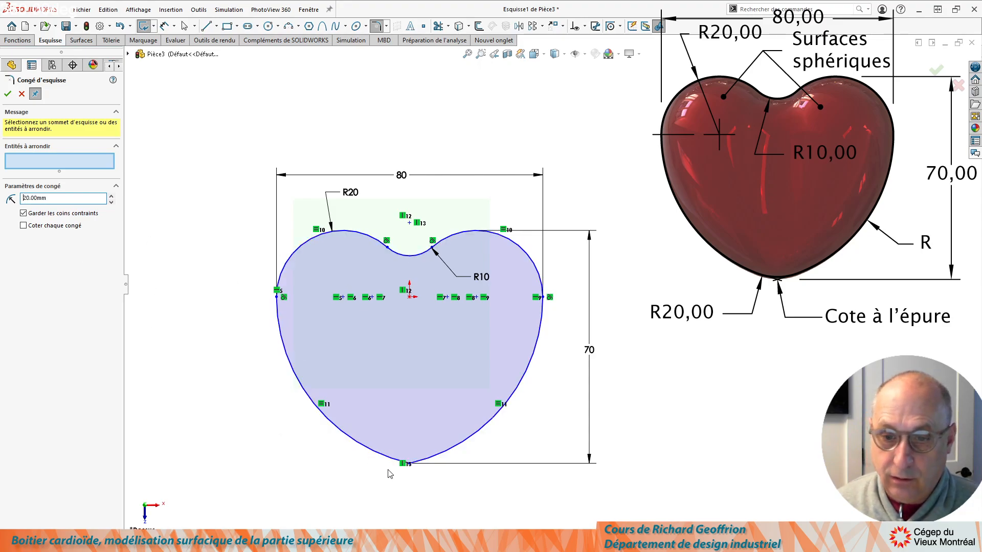
left_click(405, 463)
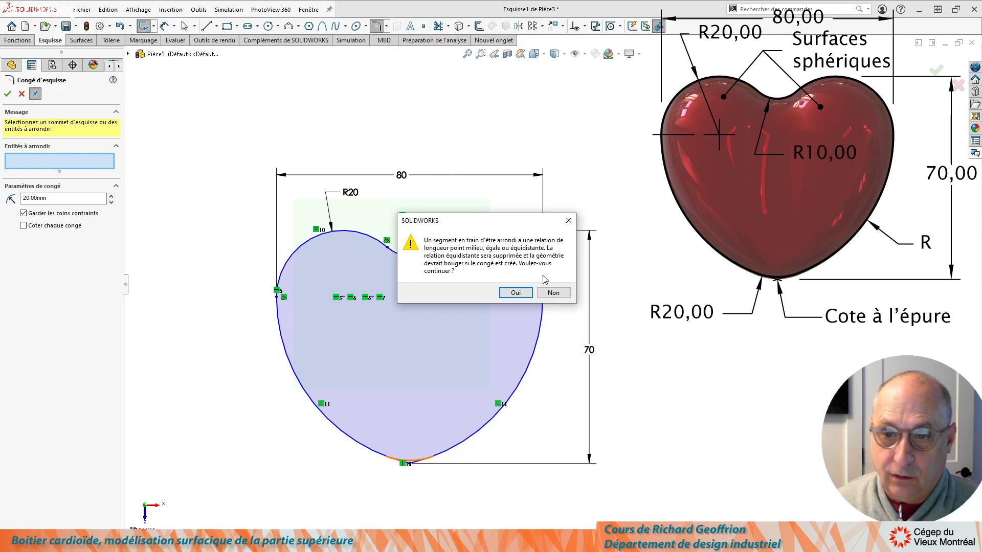
left_click(515, 293)
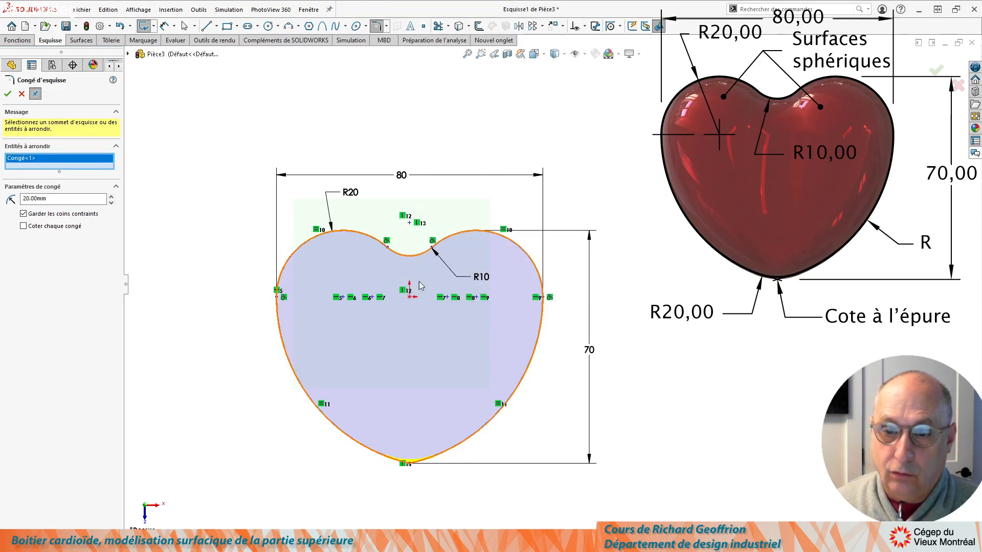
left_click(9, 94)
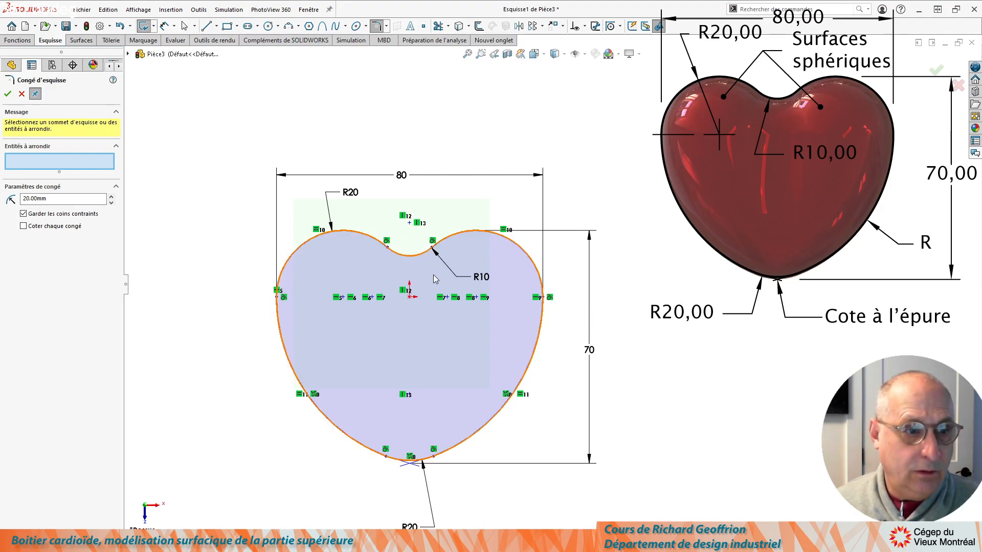
Test the sketch's remaining freedom of movement, then add a horizontal relation between the right lobe's outer endpoint and the origin
left_click(433, 248)
key("Escape")
left_click_drag(432, 249, 417, 234)
left_click(811, 317)
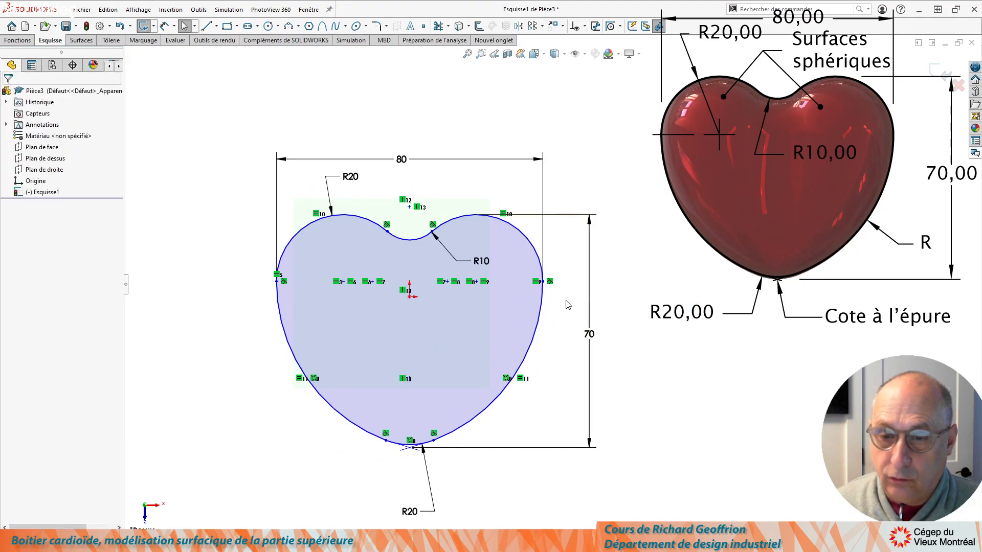
left_click(543, 282)
left_click(409, 297, "ctrl")
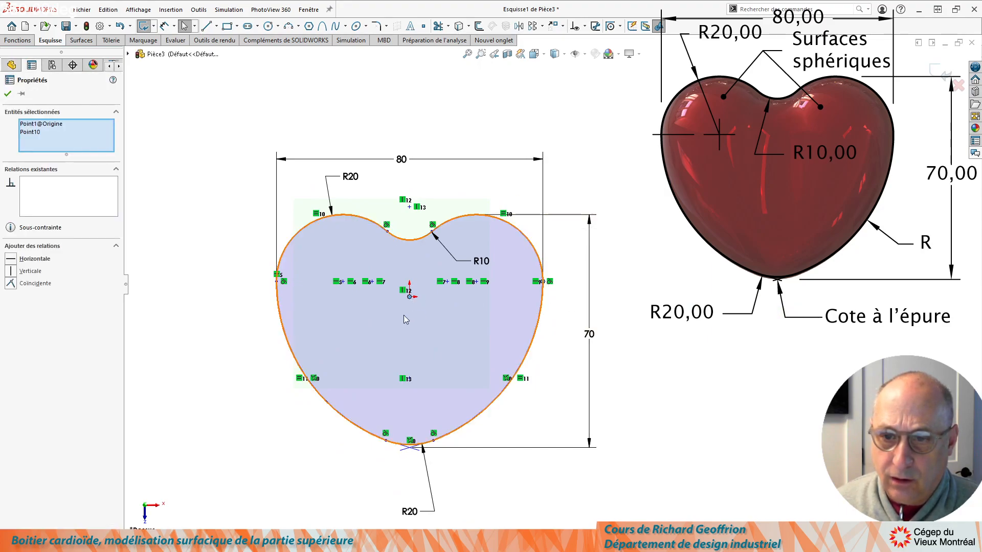
left_click(34, 259)
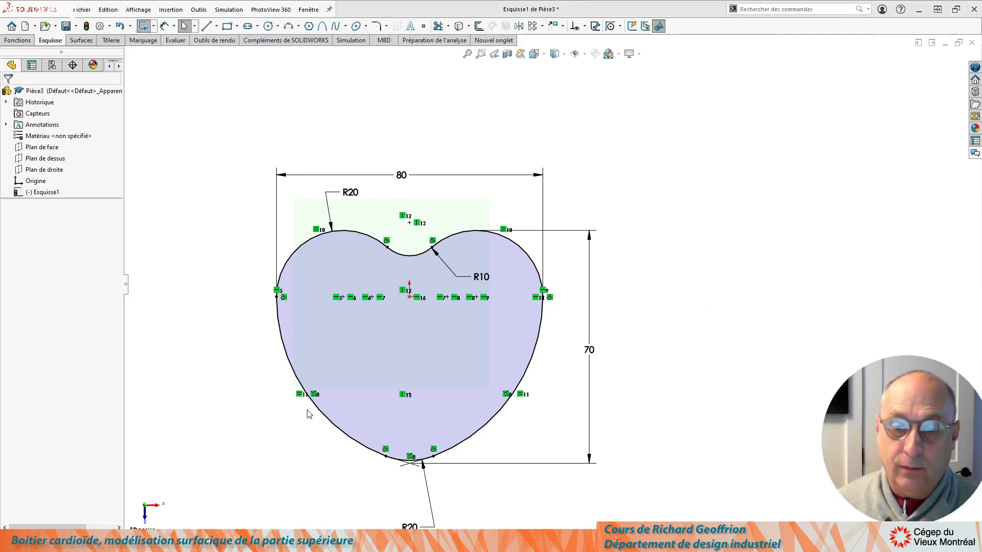
Extrude the heart outline as a surface 10 mm in the reversed direction with a 5° outward draft
key("ctrl+7")
middle_click_drag(315, 379, 345, 321, "ctrl")
scroll(477, 305, "down", 2)
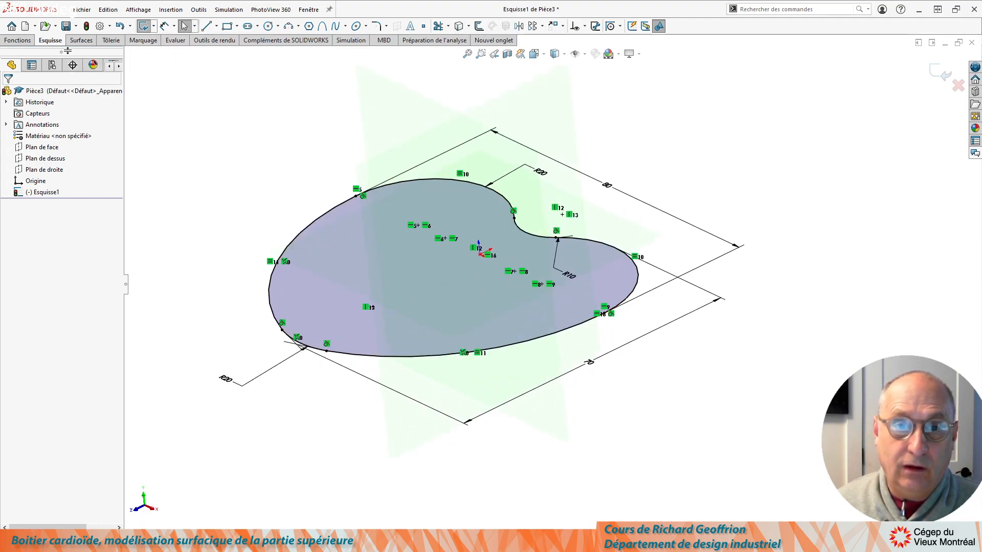
left_click(81, 40)
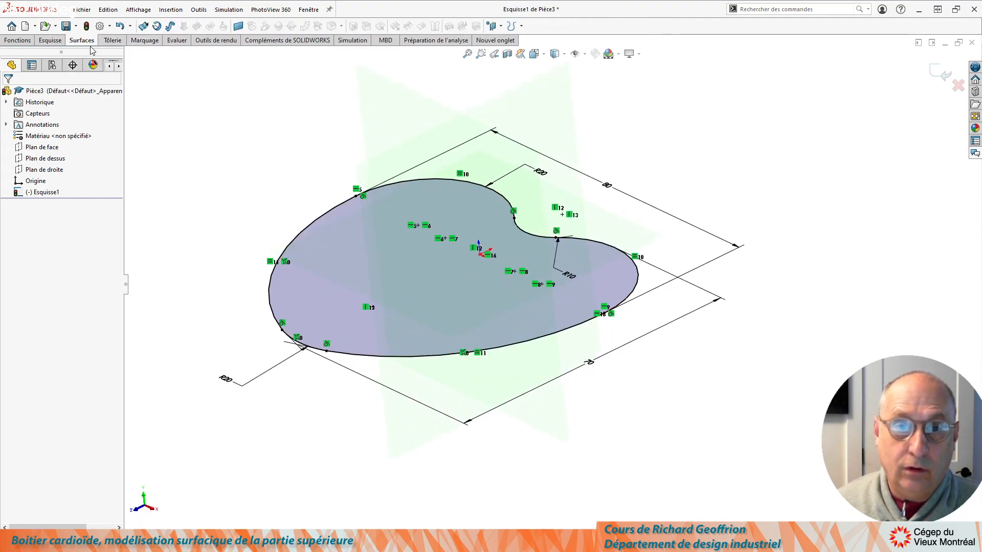
left_click(143, 27)
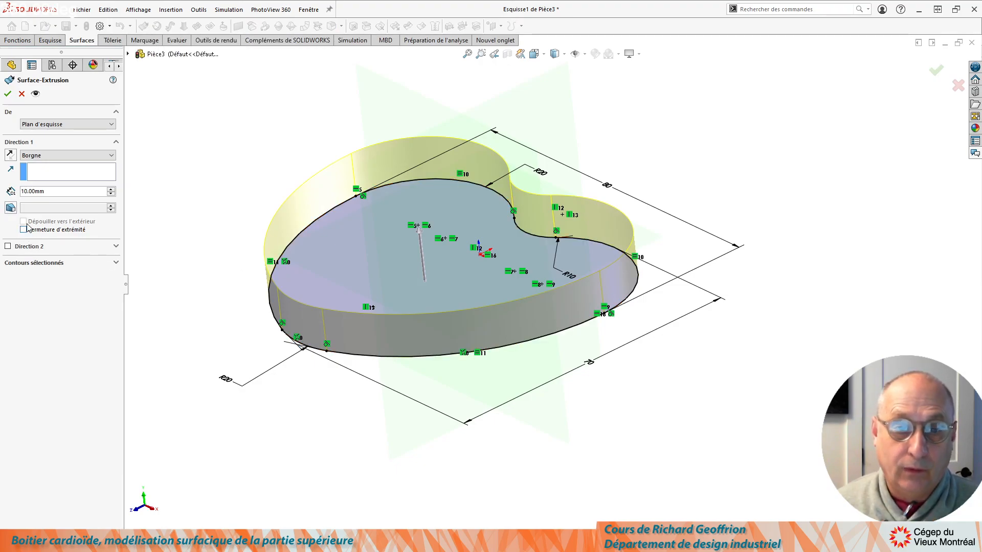
left_click(10, 155)
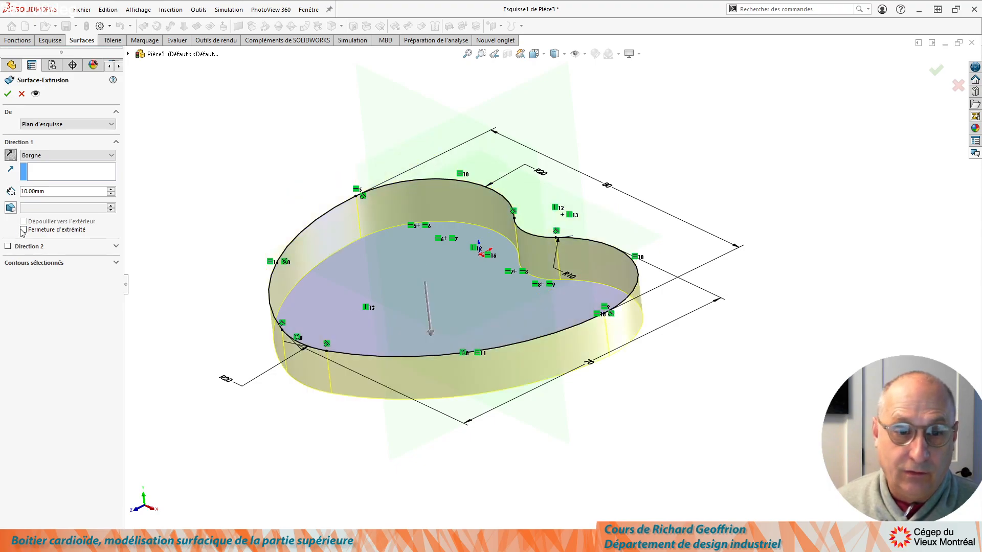
left_click(11, 208)
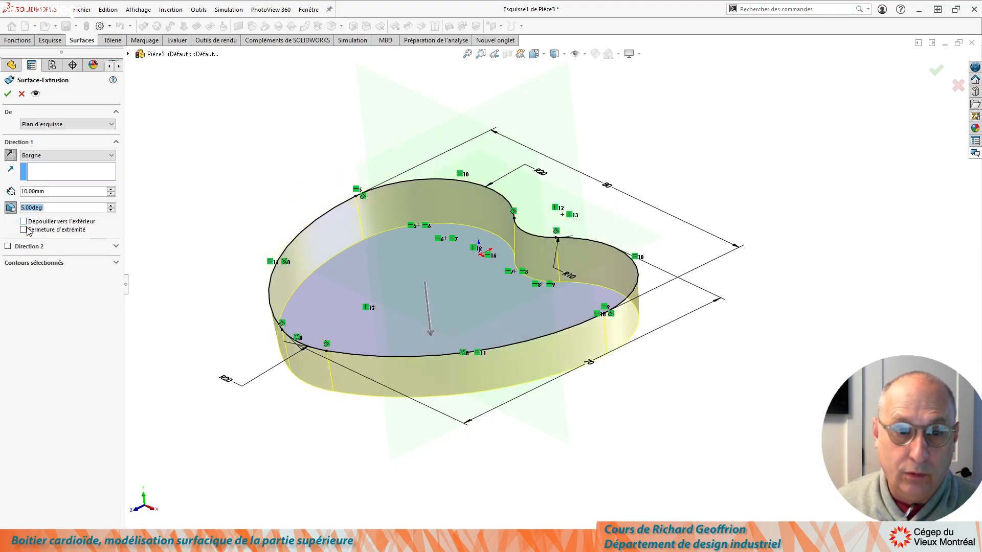
left_click(24, 222)
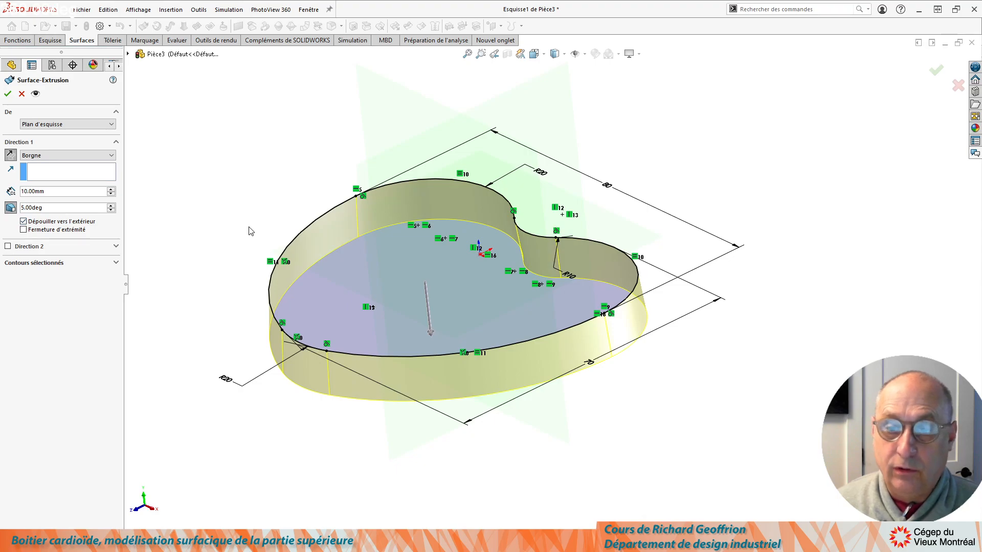
key("Return")
mouse_move(416, 276)
middle_mouse_down()
mouse_move(423, 298)
mouse_move(401, 284)
middle_mouse_up()
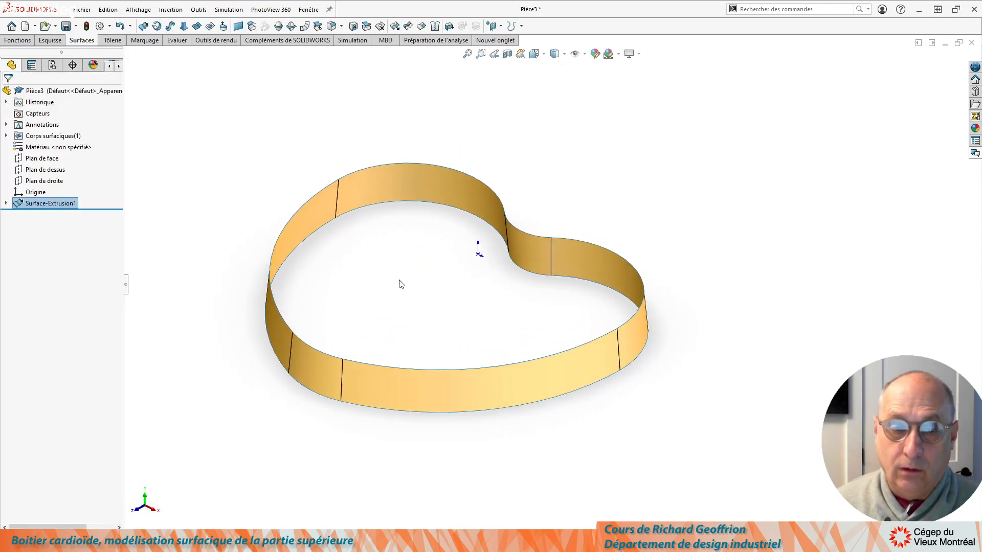
Show the heart outline sketch absorbed by the extruded surface
left_click(6, 203)
left_click(45, 215)
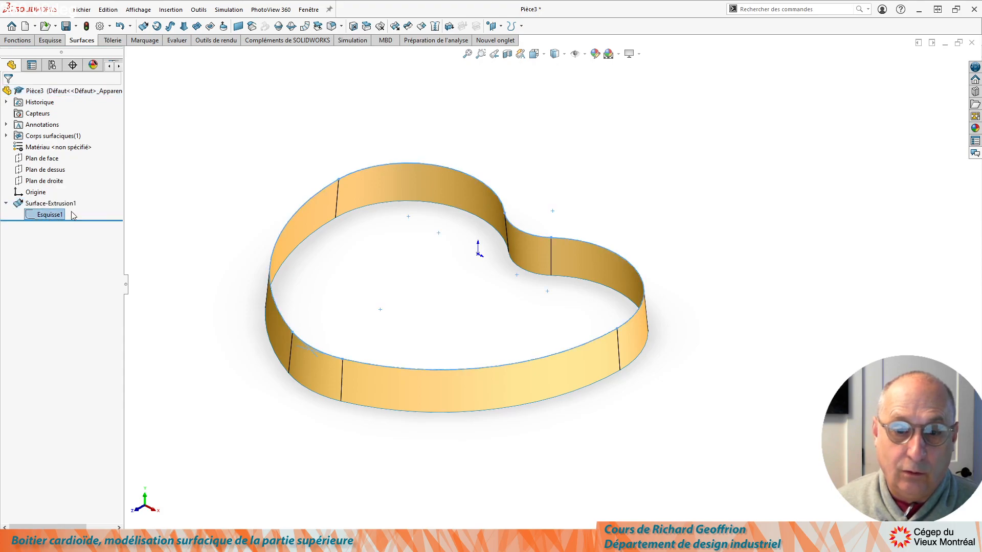
left_click(51, 207)
scroll(360, 317, "down", 2)
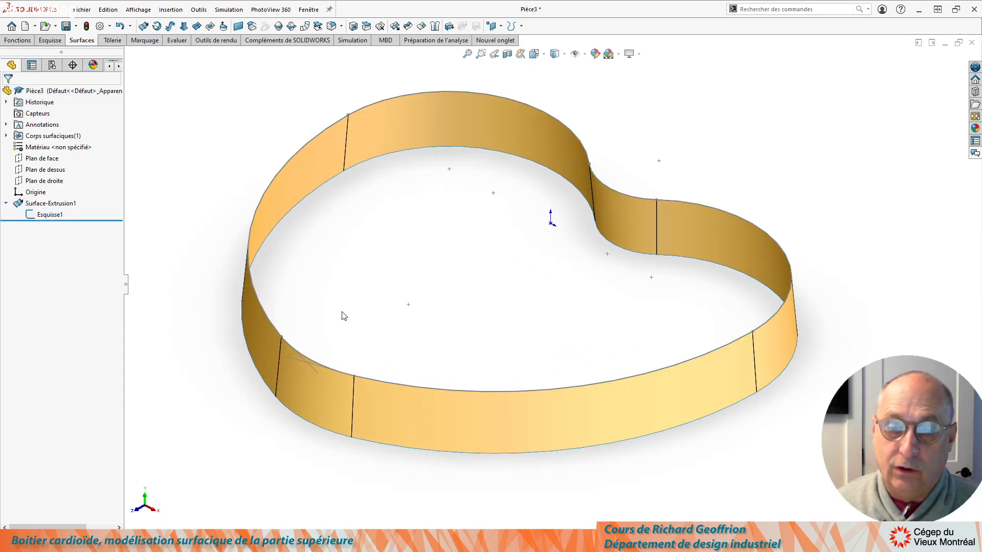
scroll(357, 314, "down", 1)
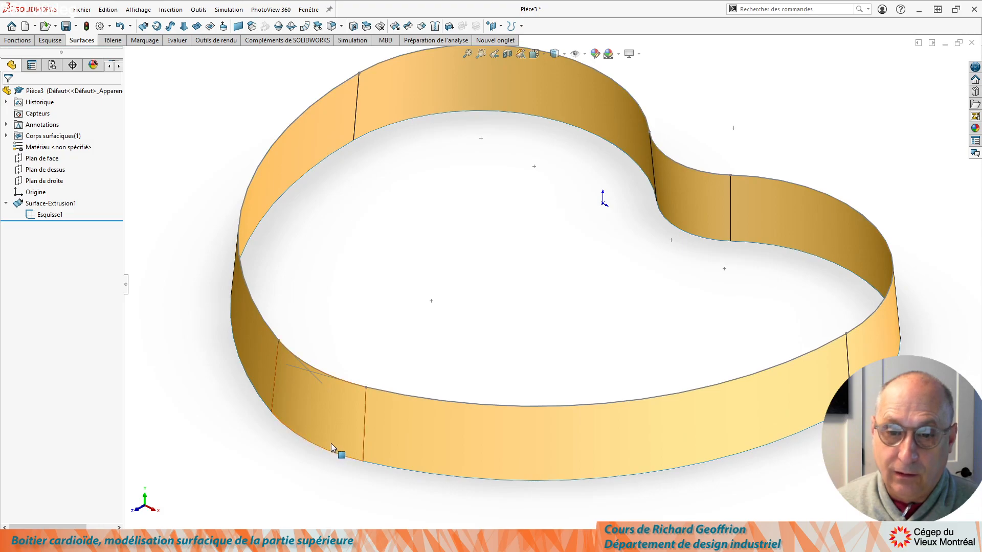
On Plan de droite, sketch a vertical line about 15.6 mm high from the tip arc's centre and an arc from its top toward the heart's tip
left_click(43, 182)
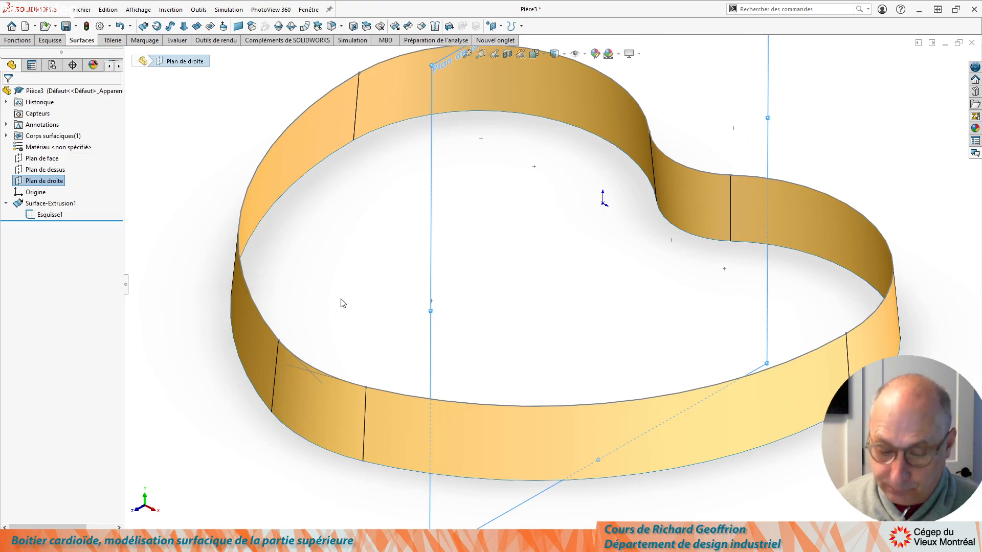
key("l")
middle_click_drag(341, 327, 339, 317)
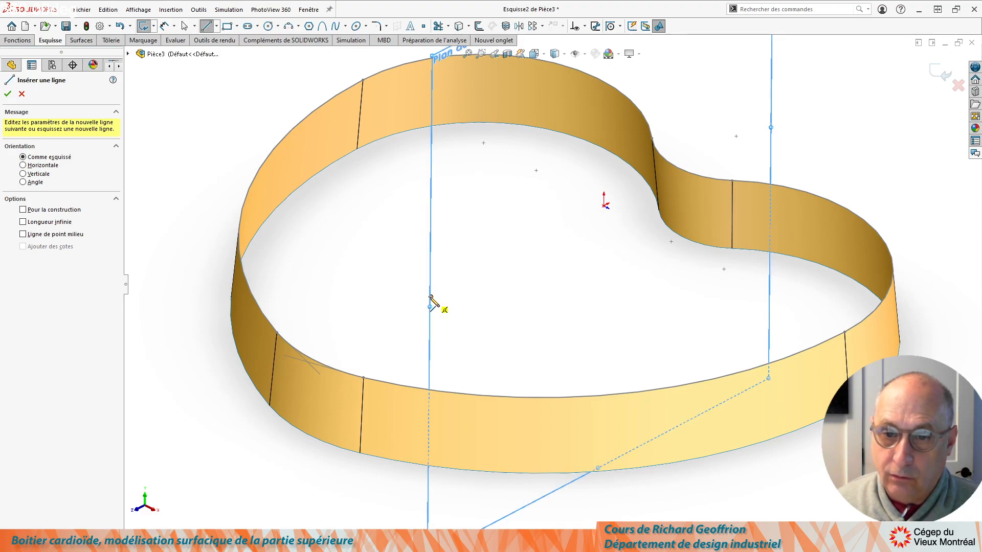
left_click(430, 296)
left_click(431, 186)
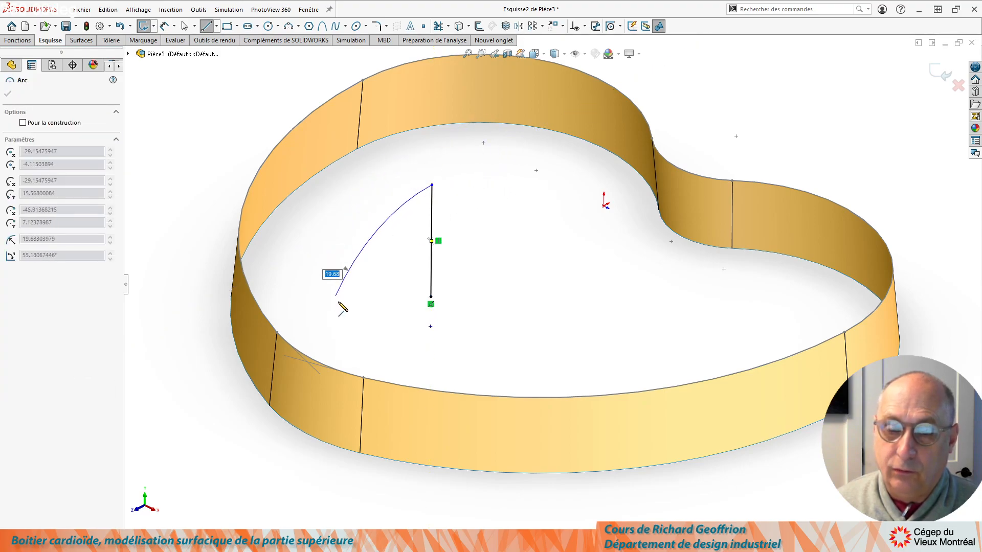
left_click(335, 332)
key("Escape")
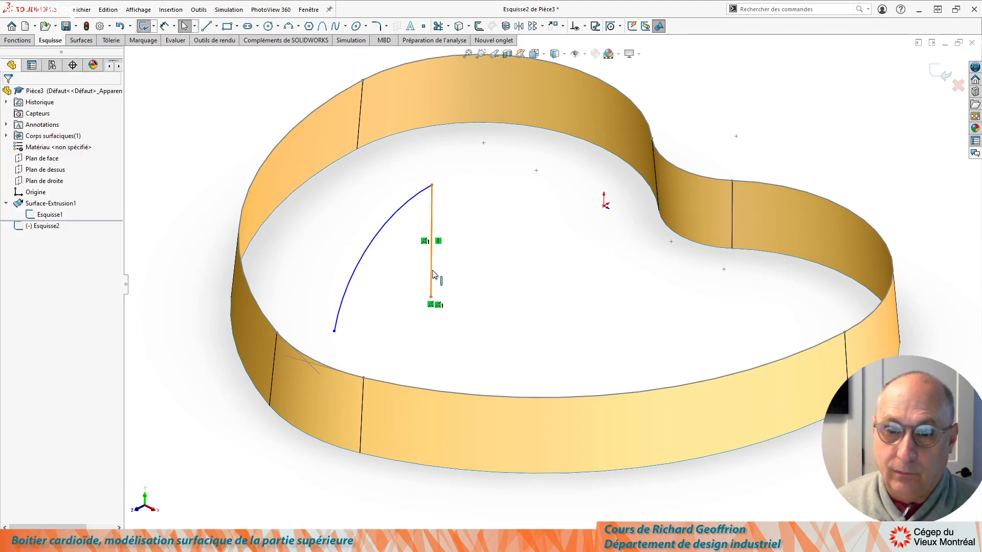
Convert the vertical line of the profile sketch to construction geometry
left_click(434, 274)
left_click(38, 258)
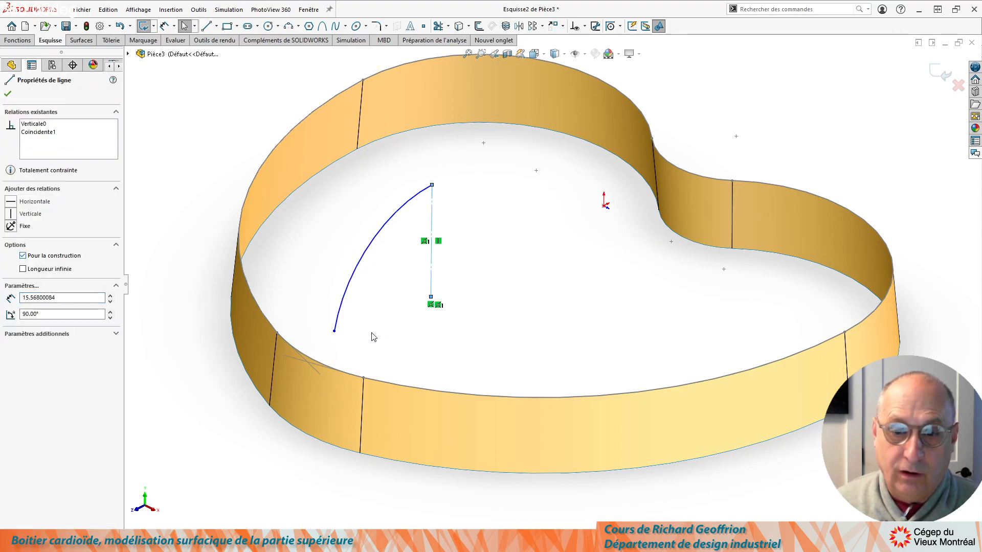
left_click(382, 346)
Add a pierce relation between the profile arc's lower endpoint and the heart's tip arc, and make the profile arc tangent to the wall's silhouette edge
left_click(335, 331)
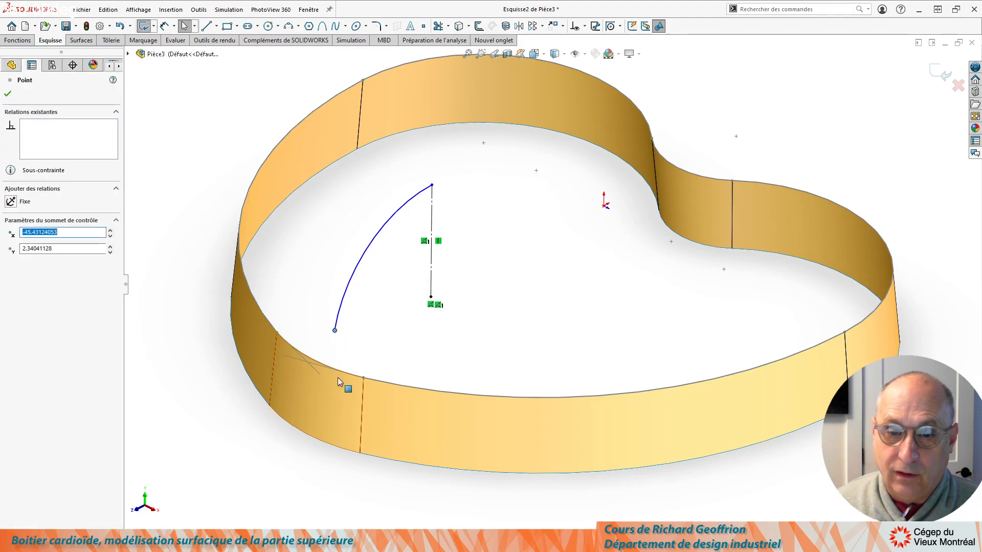
left_click(336, 369, "ctrl")
left_click(11, 284)
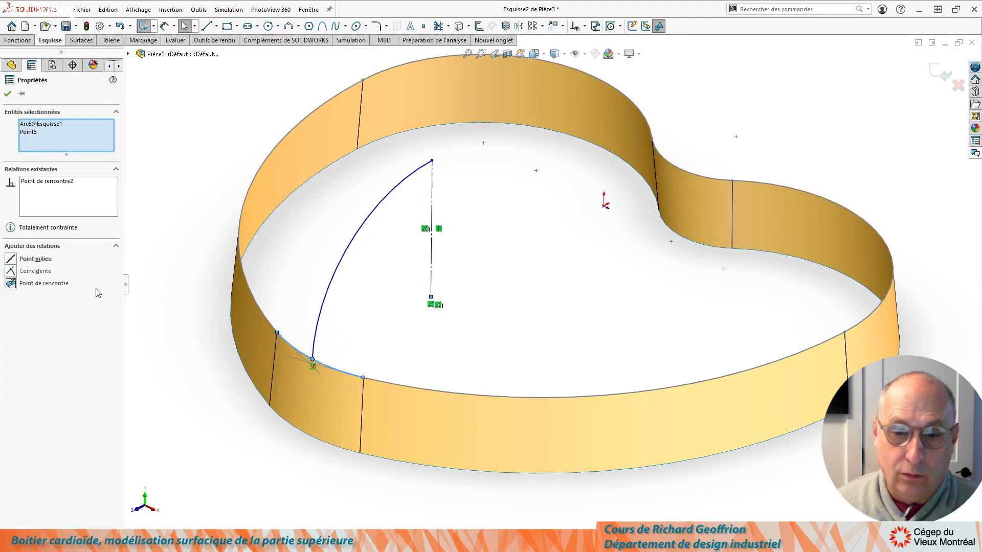
left_click(390, 305)
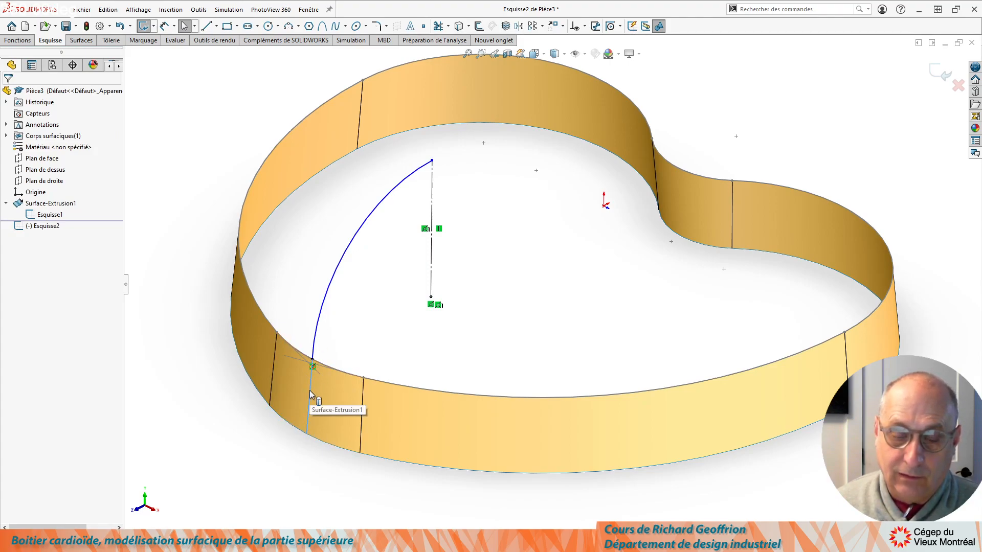
left_click(309, 390)
left_click(318, 327, "ctrl")
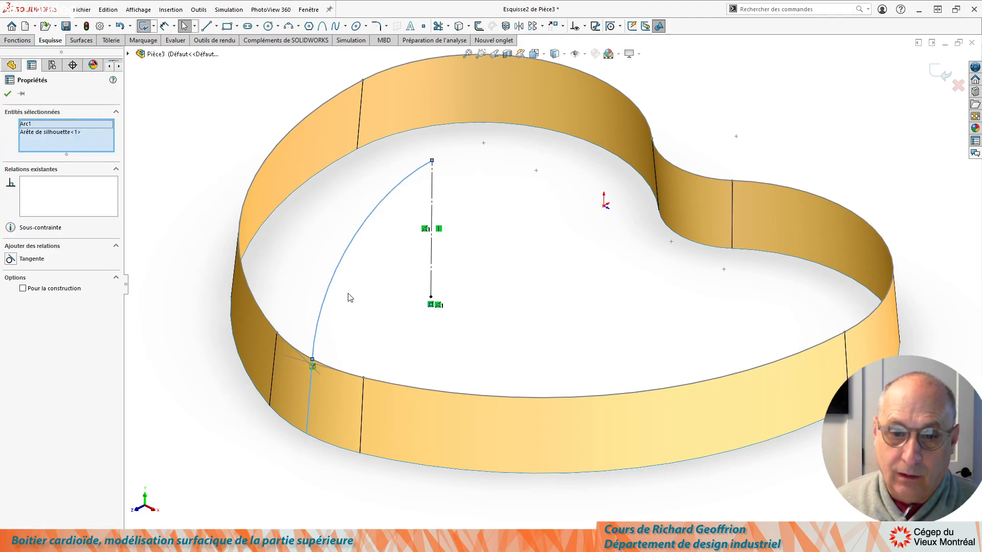
left_click(13, 259)
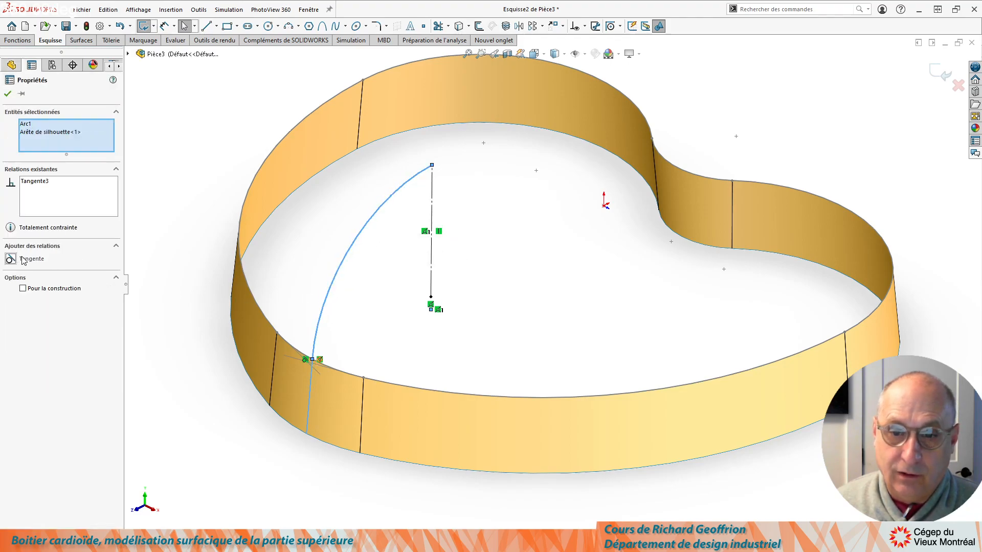
left_click(197, 182)
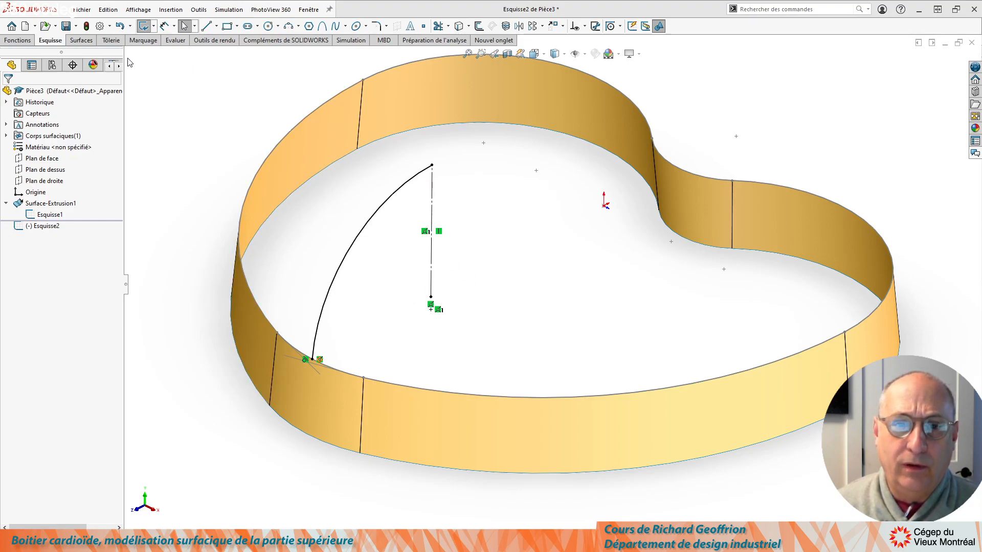
Revolve the profile arc as a surface through 90° about the vertical construction line
left_click(83, 41)
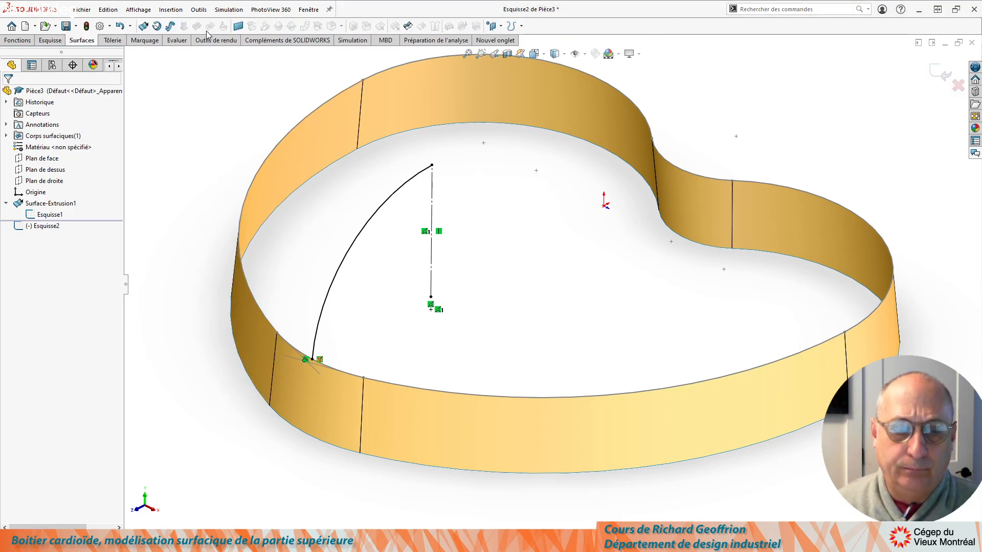
left_click(157, 26)
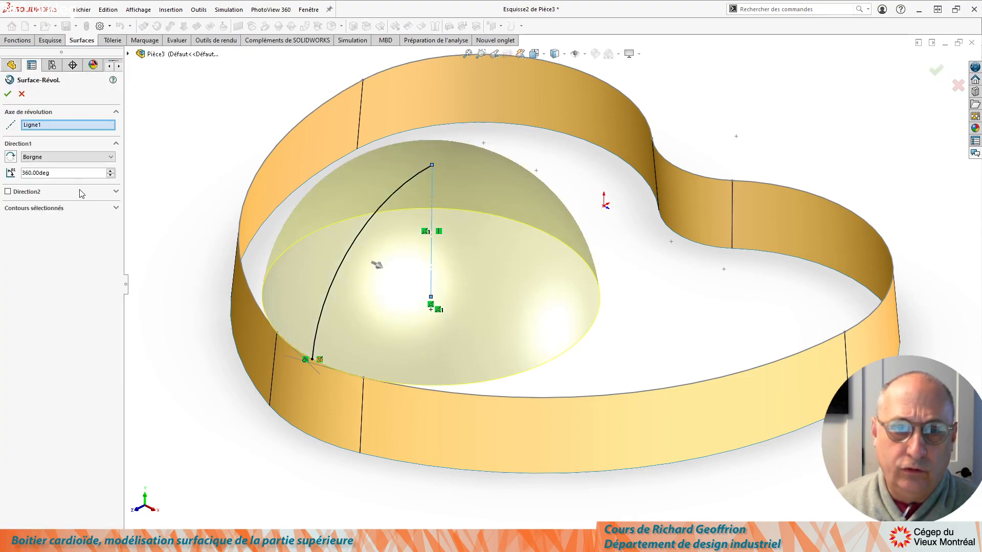
left_click(69, 173)
type("90")
key("Tab")
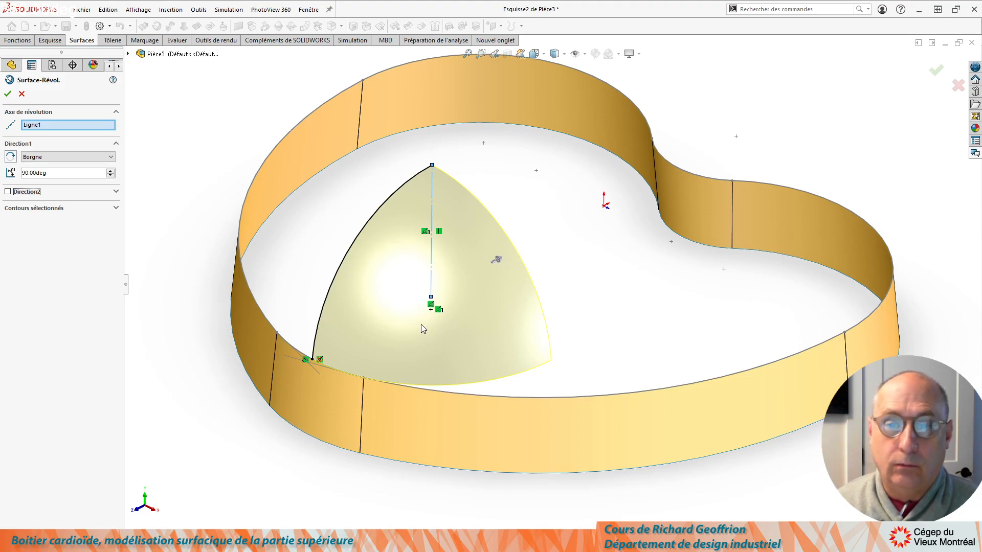
left_click(8, 94)
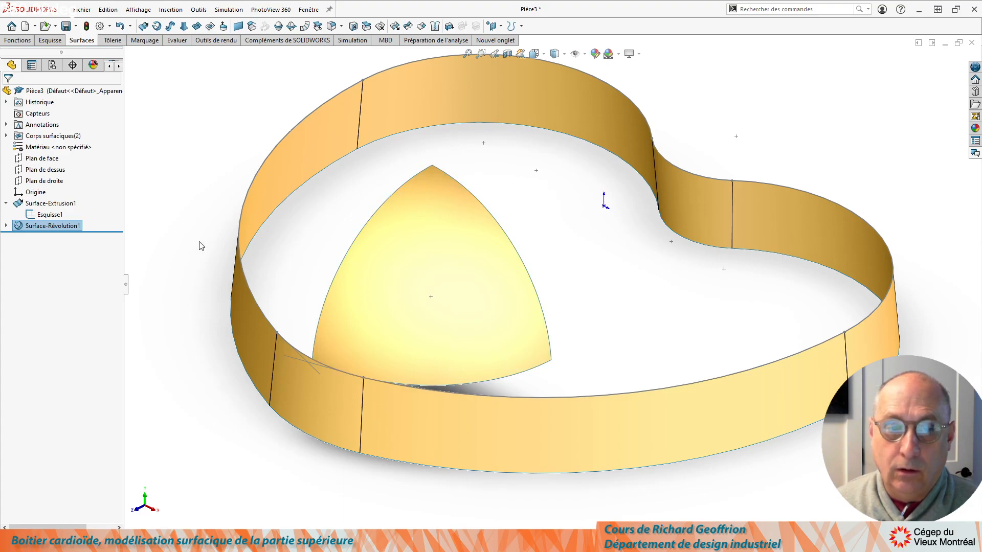
Hide the heart outline sketch and select the revolved surface's face
left_click(36, 215)
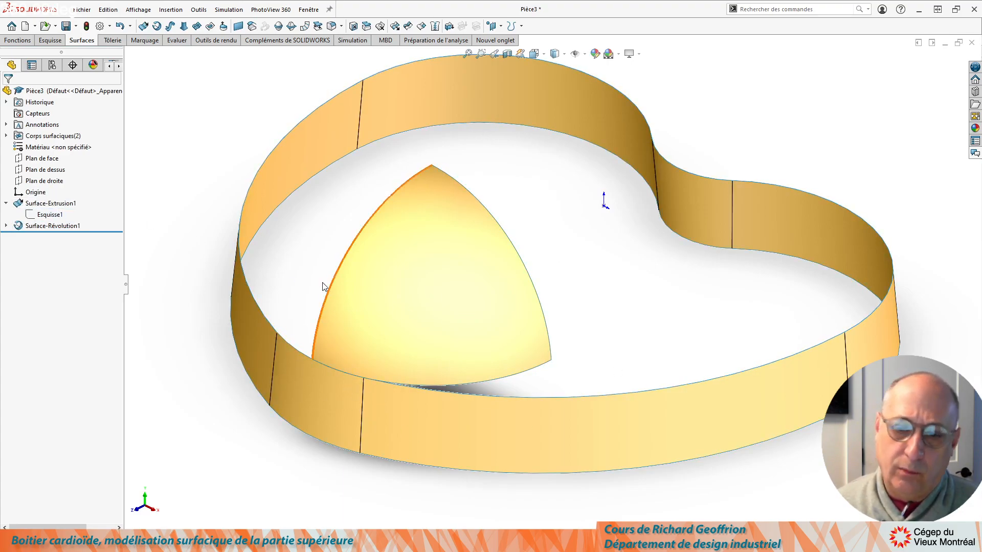
scroll(357, 350, "down", 3)
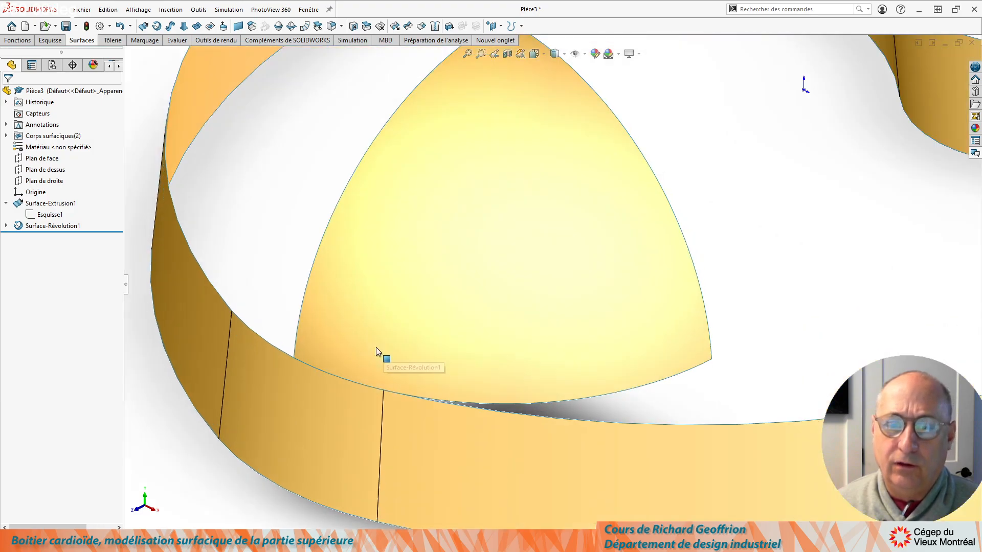
left_click(381, 276)
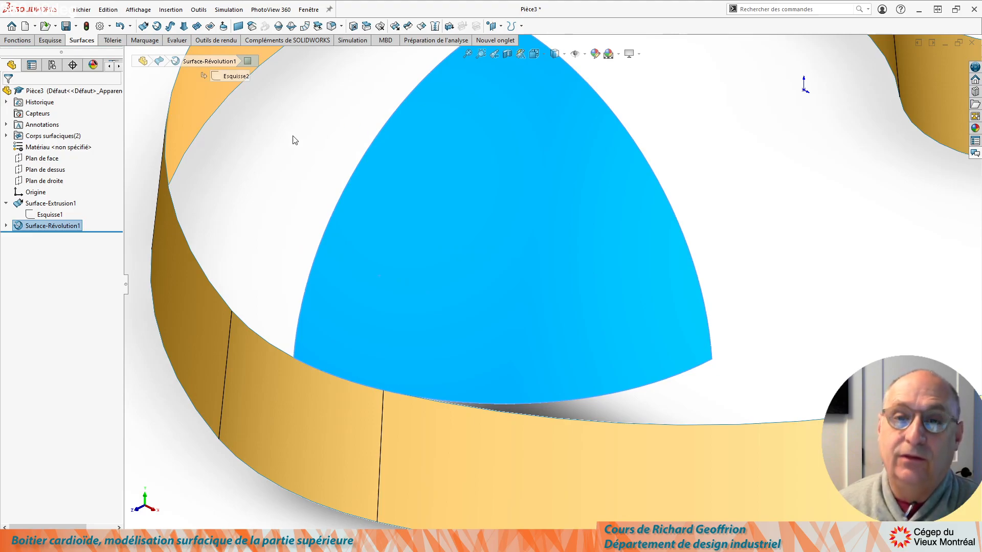
Start a 3D sketch and draw a two-point spline on the revolved surface, near its lower corner by the heart's tip
left_click(50, 41)
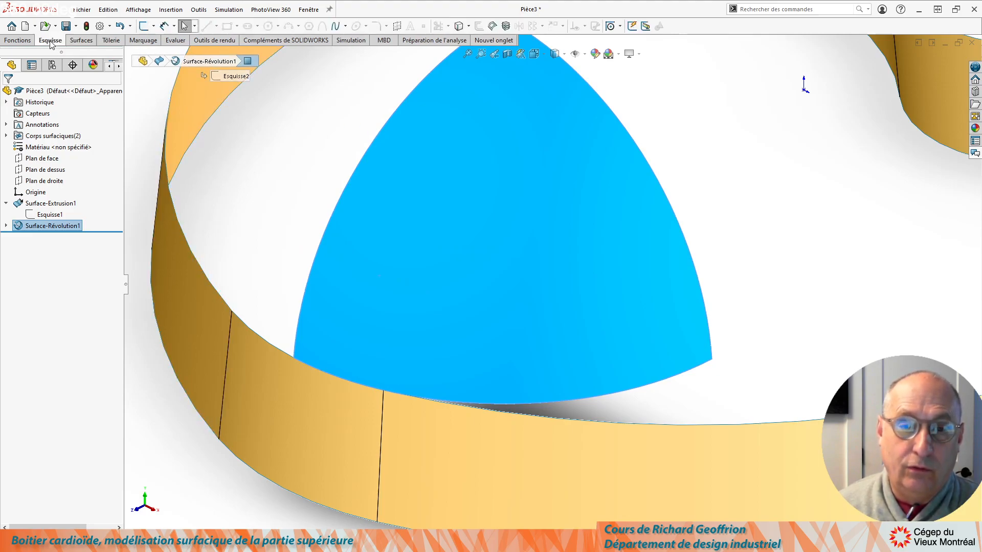
left_click(154, 26)
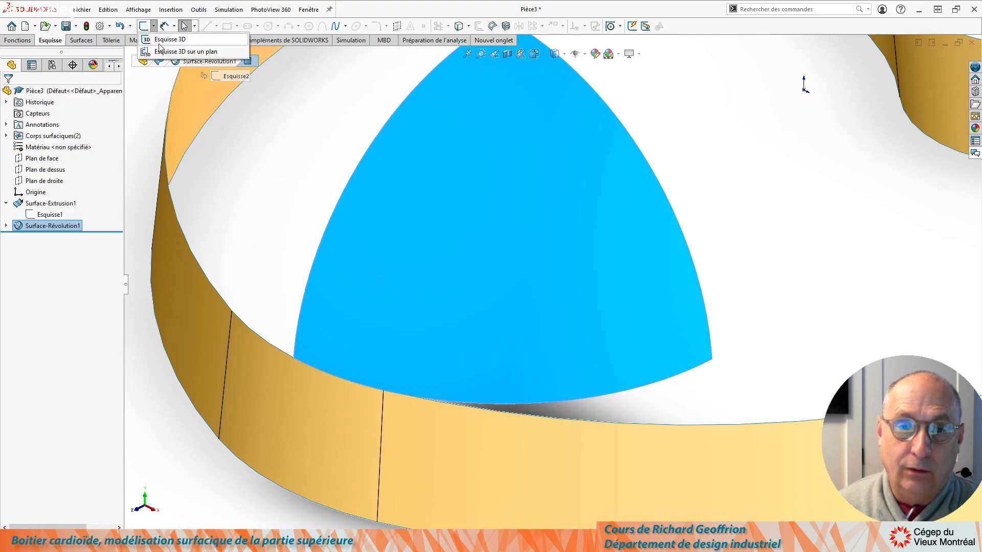
left_click(155, 41)
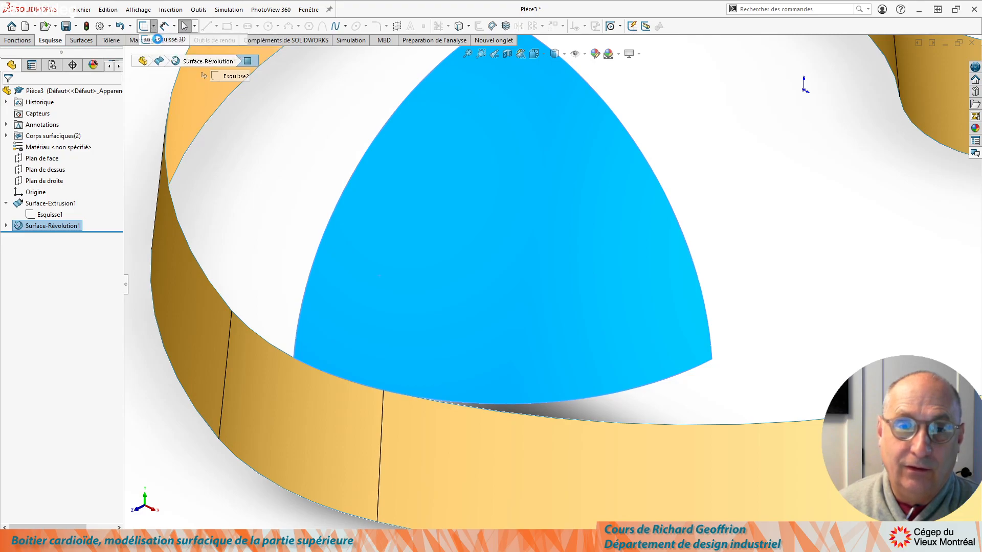
left_click(345, 26)
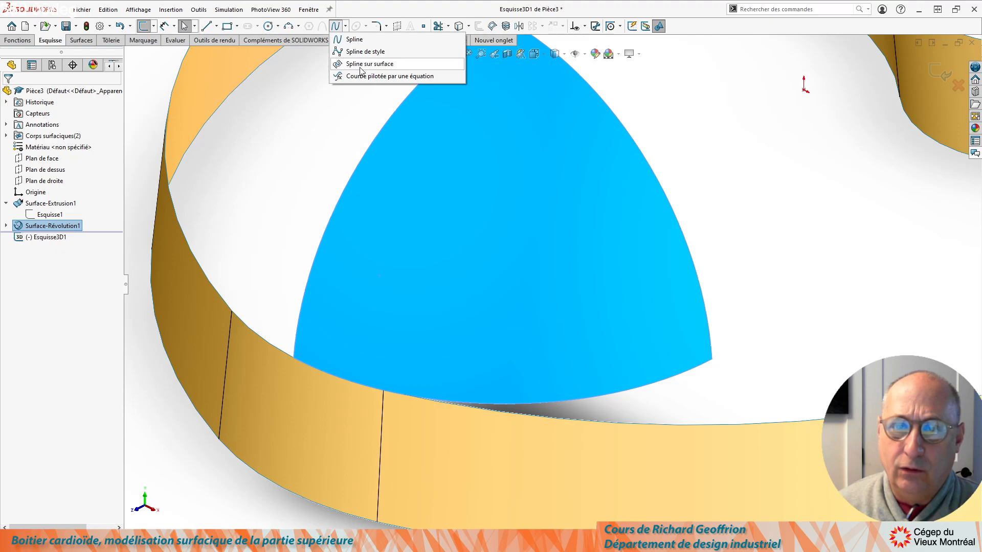
left_click(357, 64)
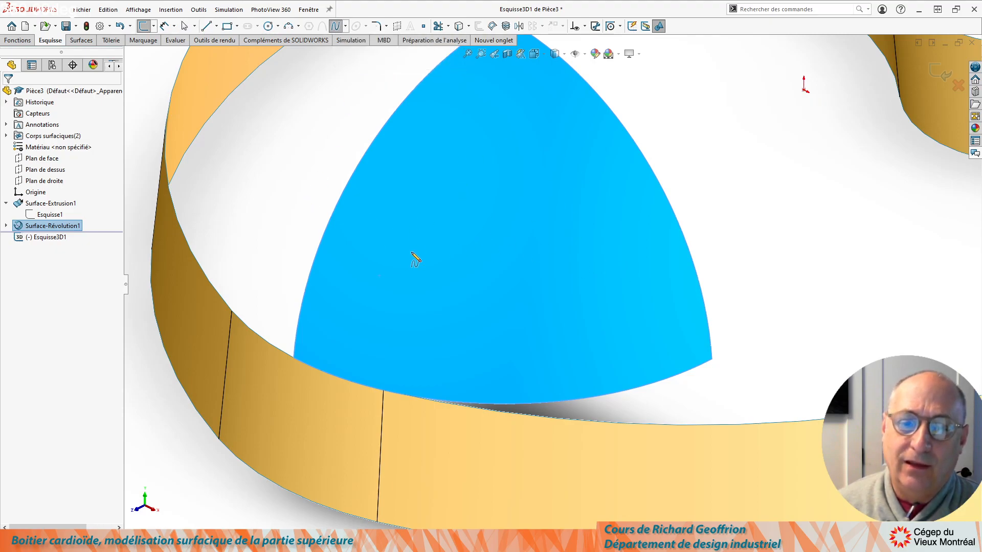
left_click(355, 257)
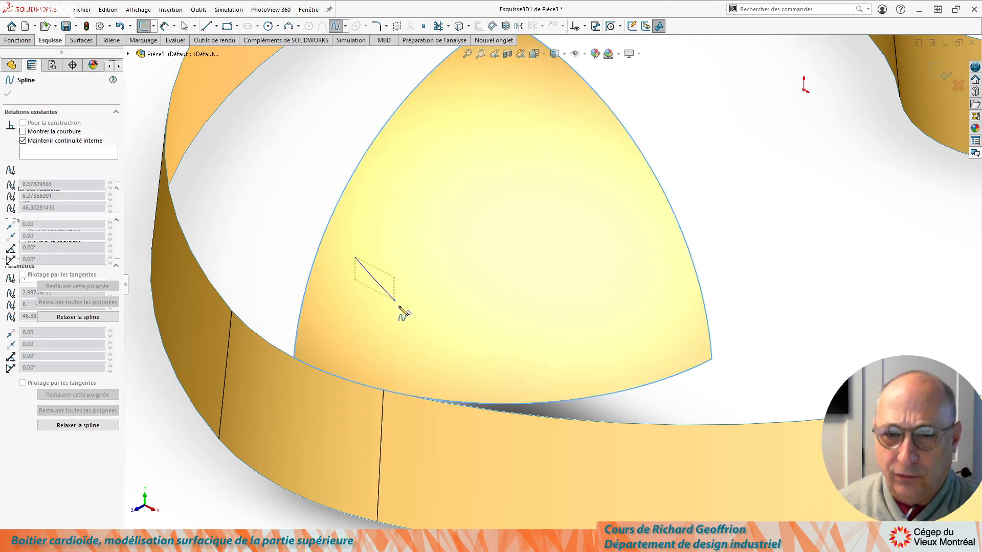
left_click(413, 346)
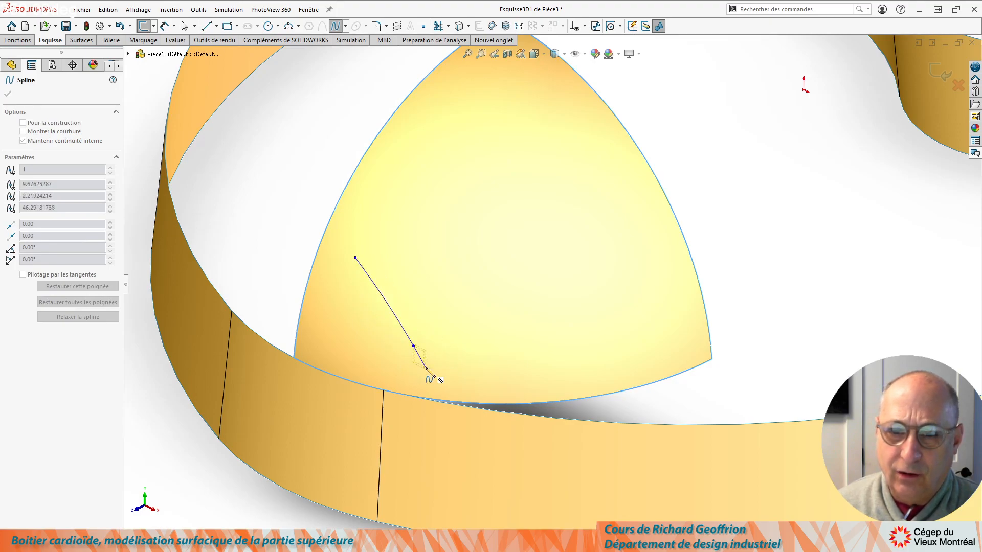
key("Escape")
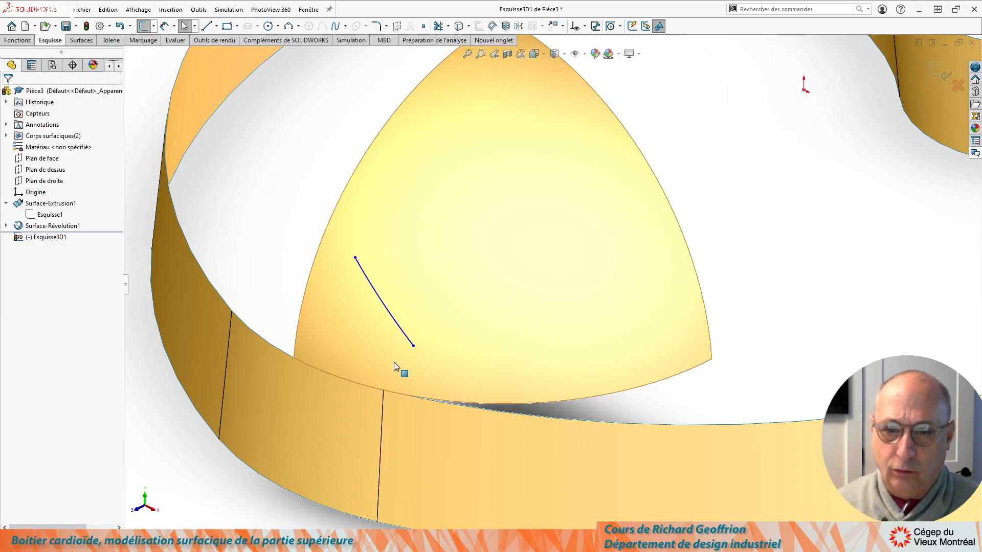
Bend the spline into an outward-bulging curve by adjusting the tangent handles at both endpoints
left_click(412, 346)
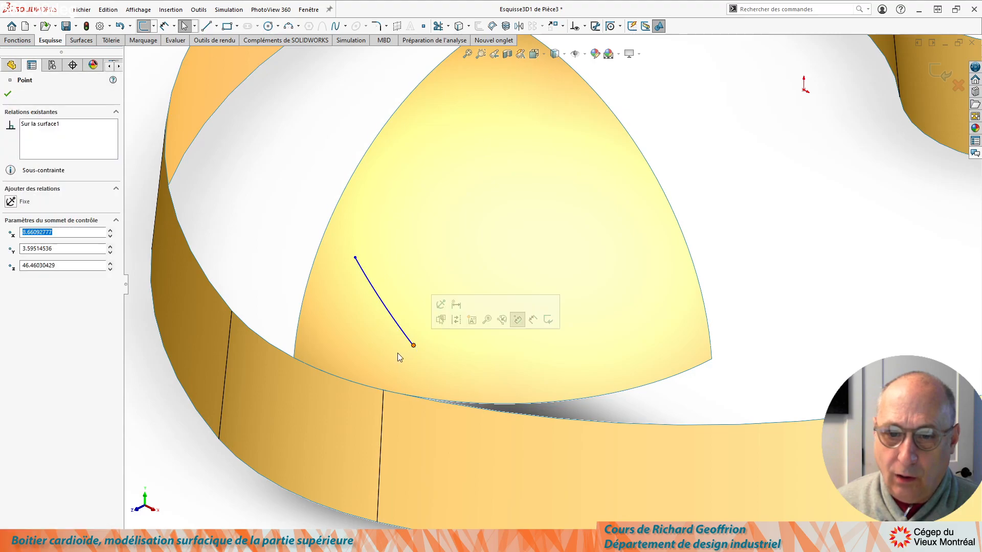
left_click_drag(397, 322, 419, 305)
left_click_drag(380, 275, 392, 266)
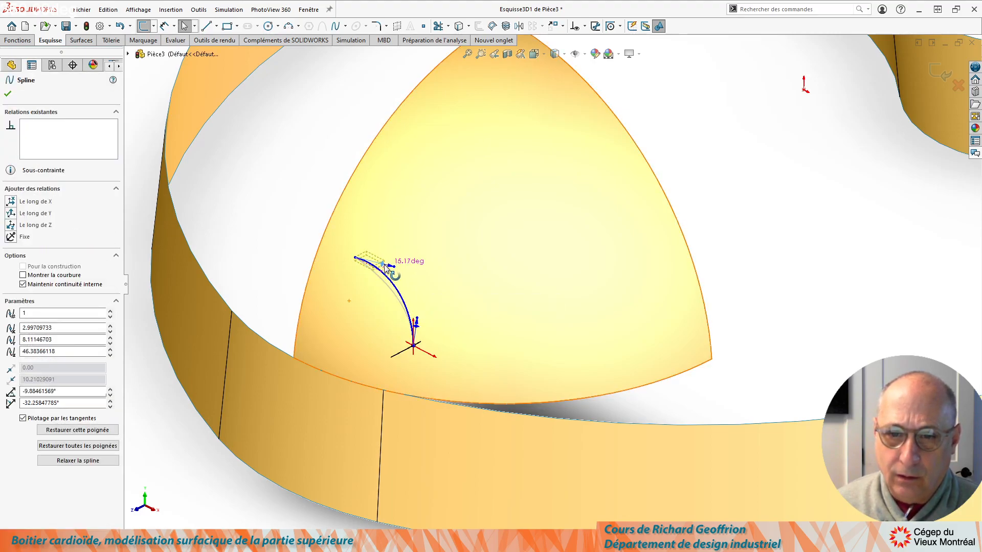
left_click(349, 344)
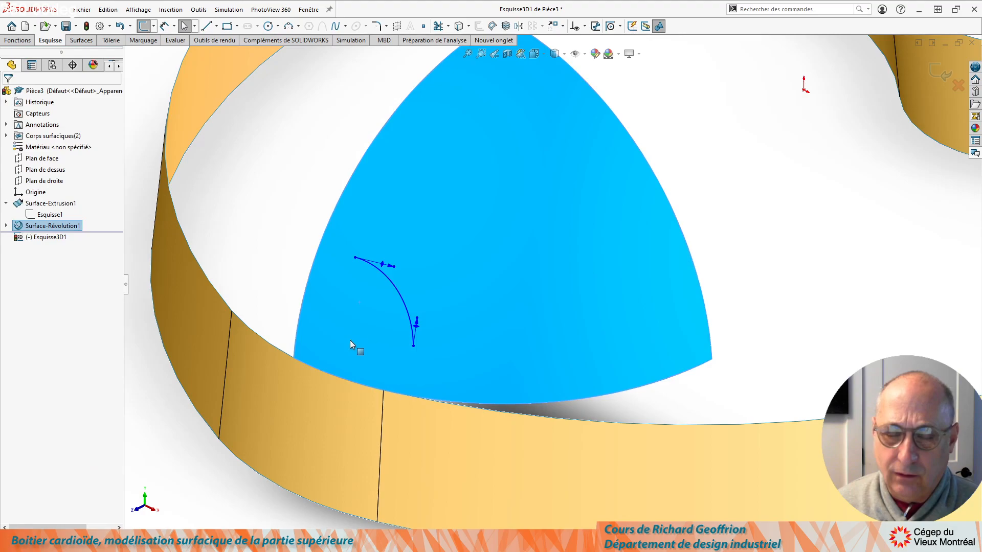
Make the spline's lower endpoint coincident with the wall's nearby seam edge and with the revolved surface's bottom edge
left_click(412, 346)
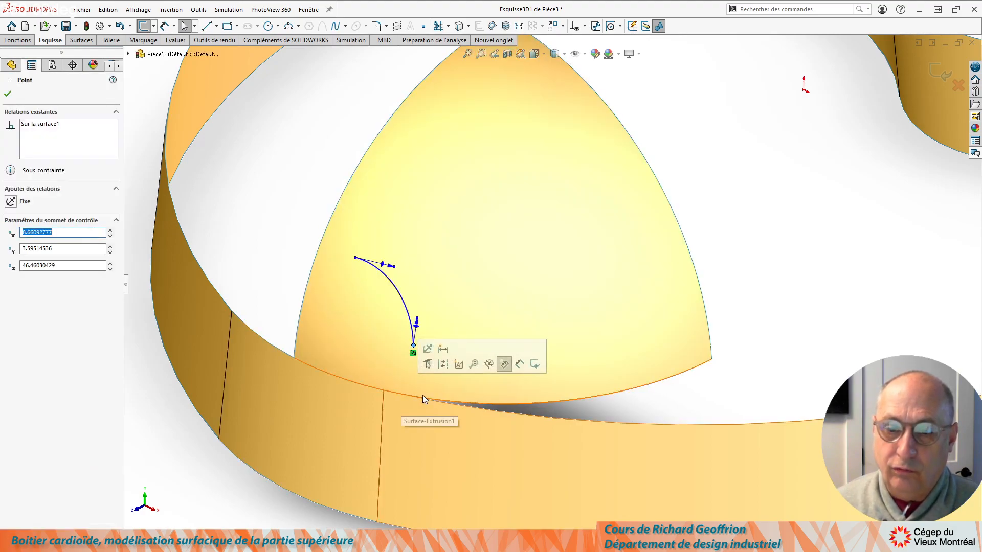
left_click(384, 408, "ctrl")
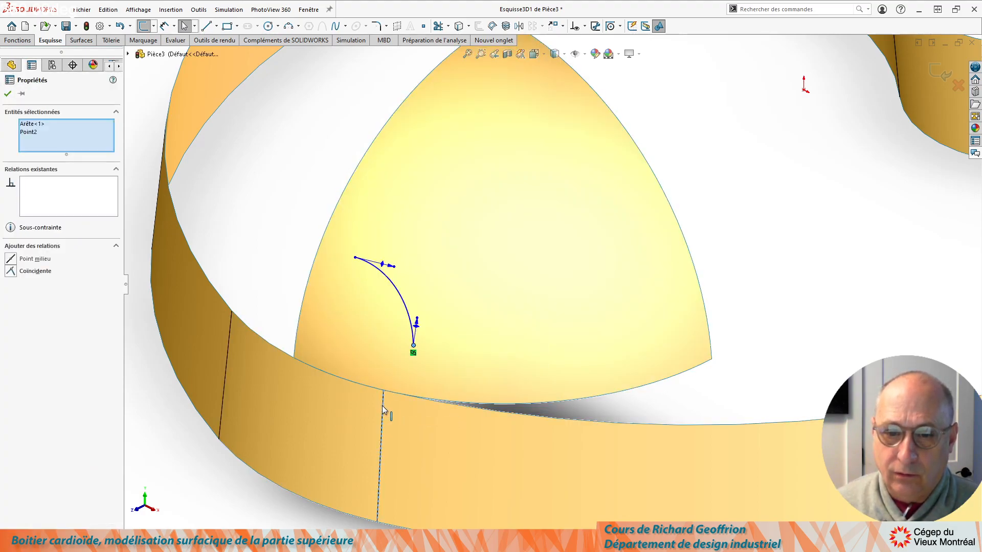
left_click(12, 272)
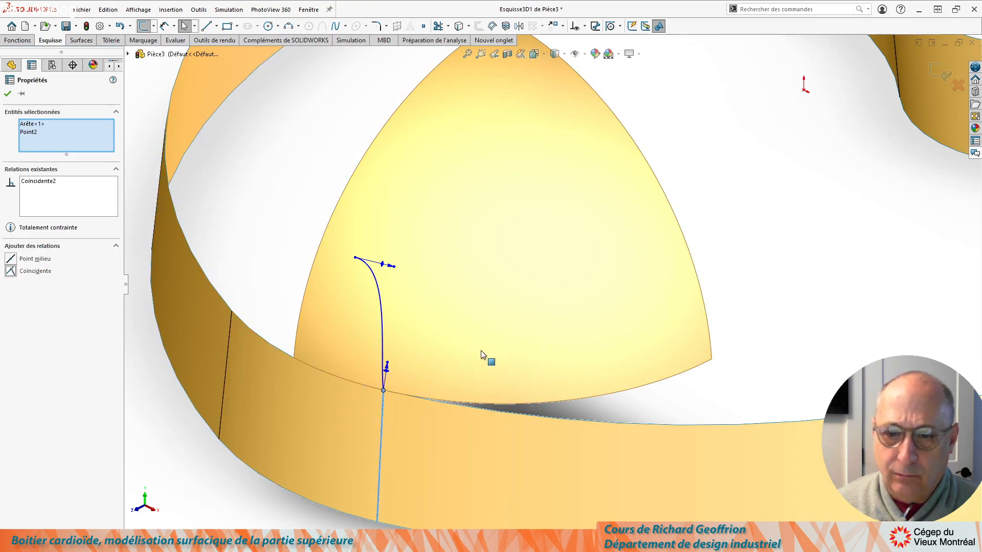
left_click(762, 270)
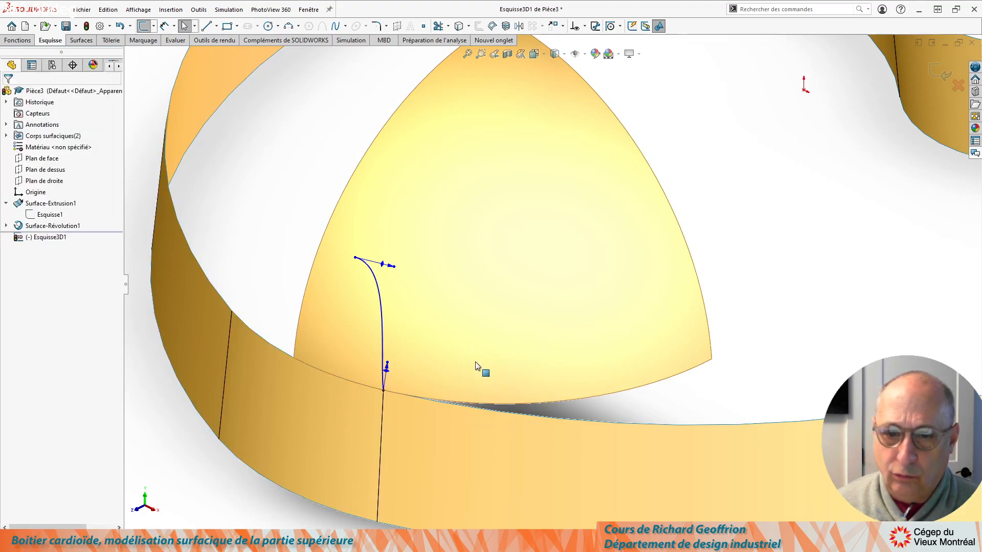
left_click(383, 390)
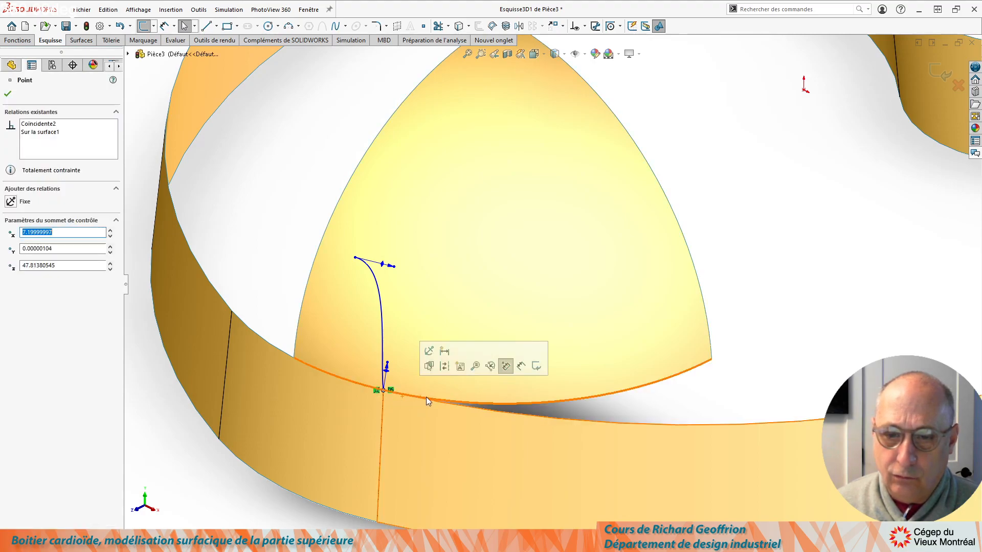
left_click(520, 403, "ctrl")
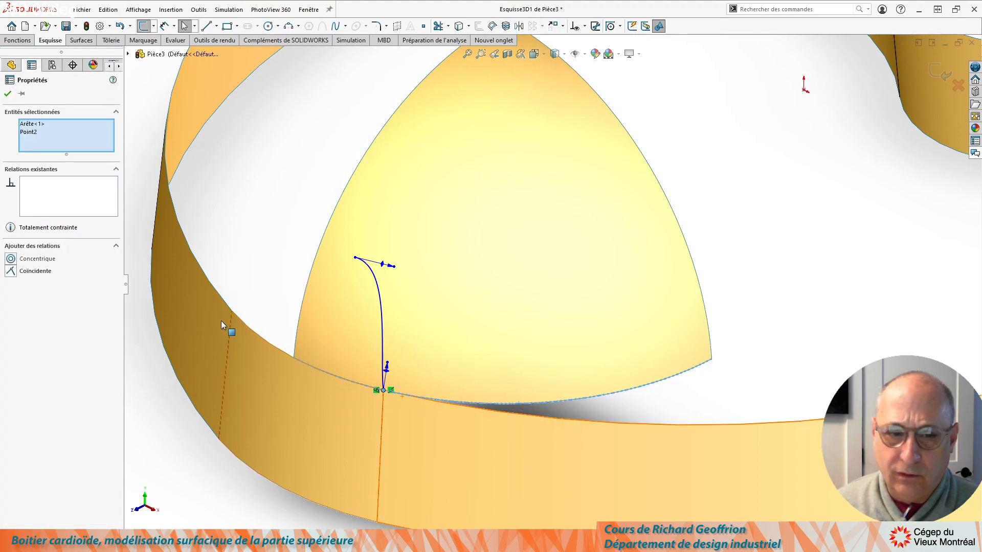
left_click(16, 272)
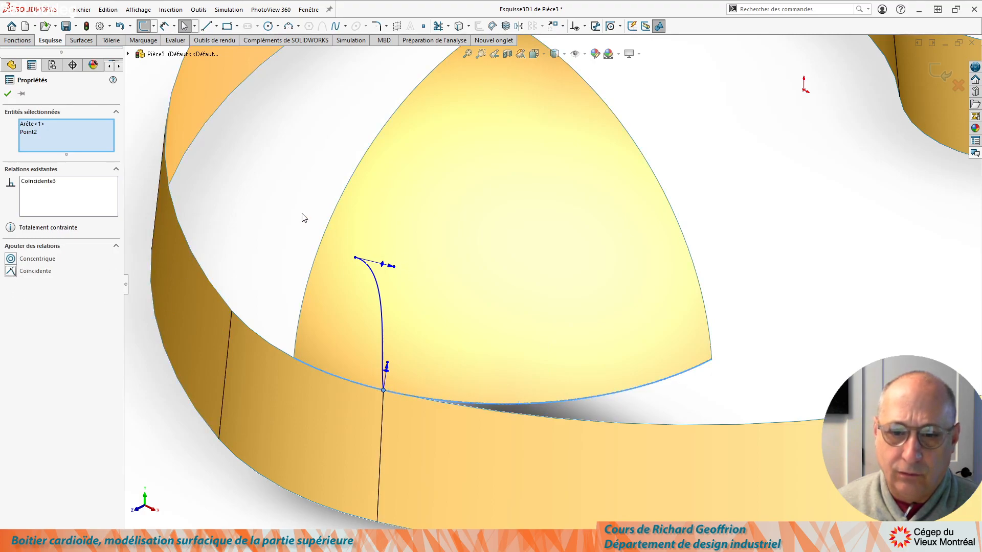
left_click(296, 243)
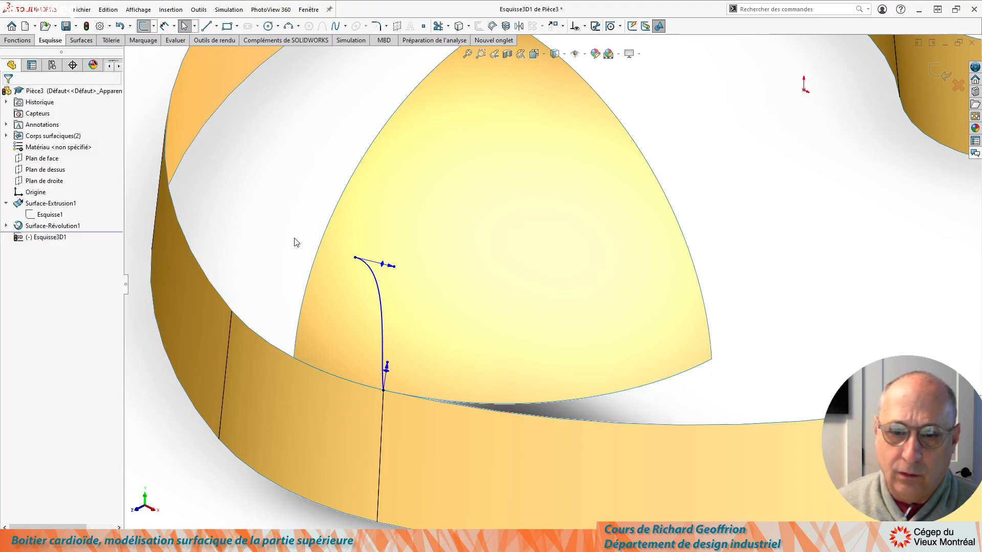
Make the tangent handle at the spline's lower endpoint collinear with the wall's seam edge
left_click(388, 369)
left_click(383, 417)
left_click(382, 415, "ctrl")
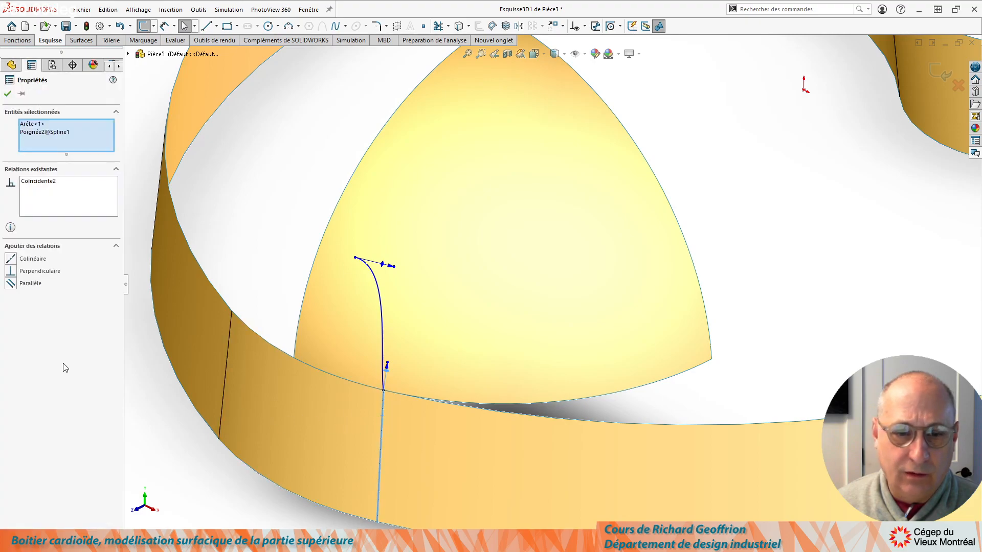
left_click(26, 258)
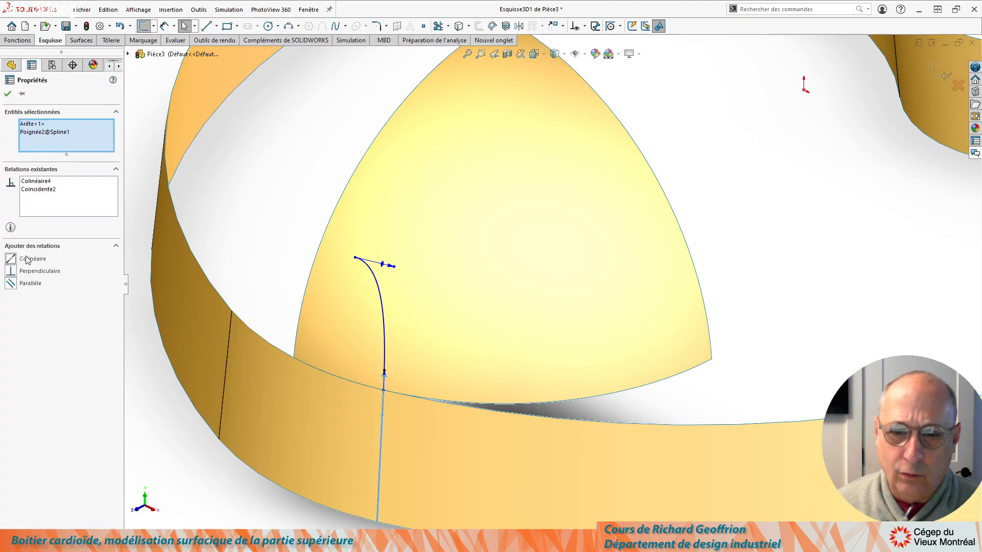
left_click(746, 181)
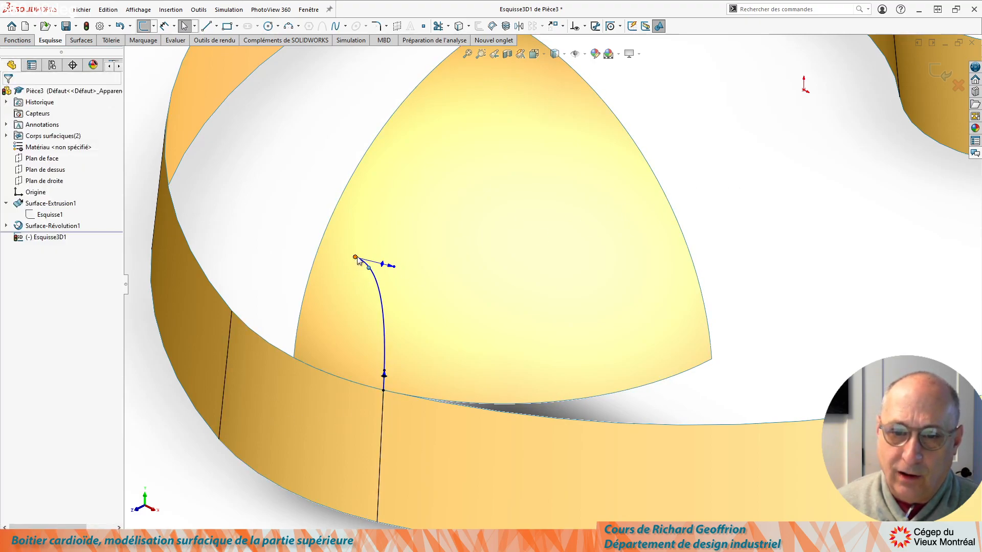
Constrain the tangent handle at the spline's upper endpoint along X
left_click(381, 263)
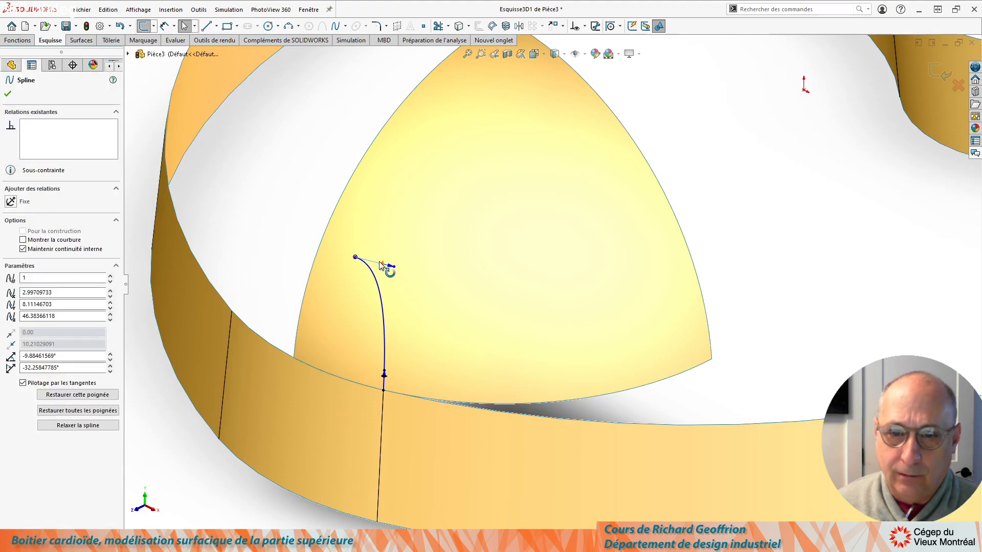
left_click_drag(381, 265, 382, 265)
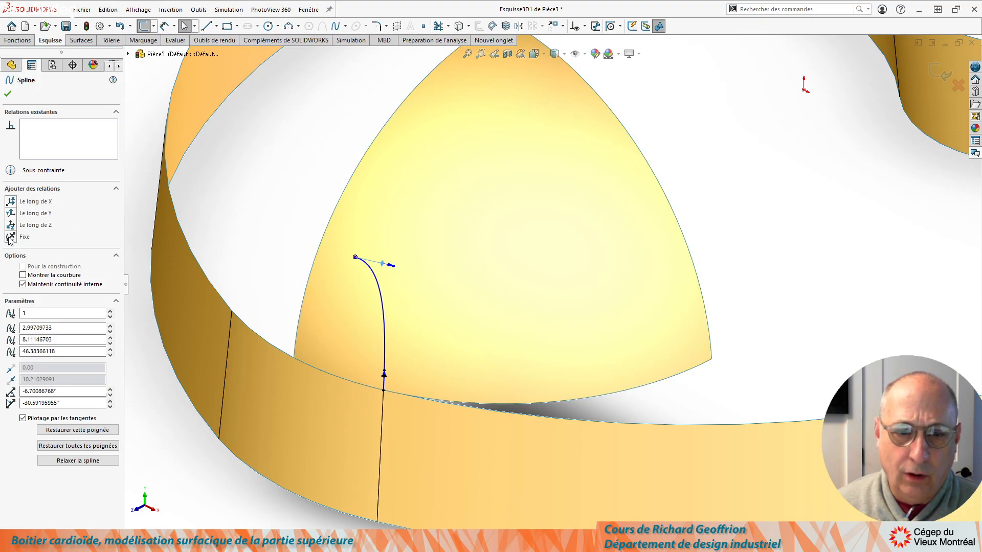
left_click(12, 201)
key("Escape")
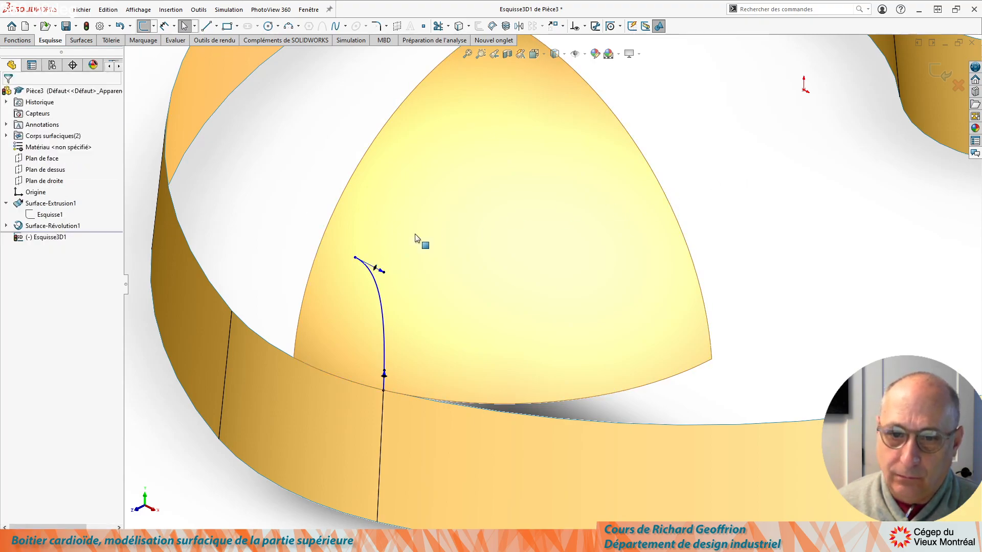
Make the spline's upper endpoint coincident with the revolved surface's side edge at the heart's symmetry plane
left_click(355, 259)
left_click(317, 262, "ctrl")
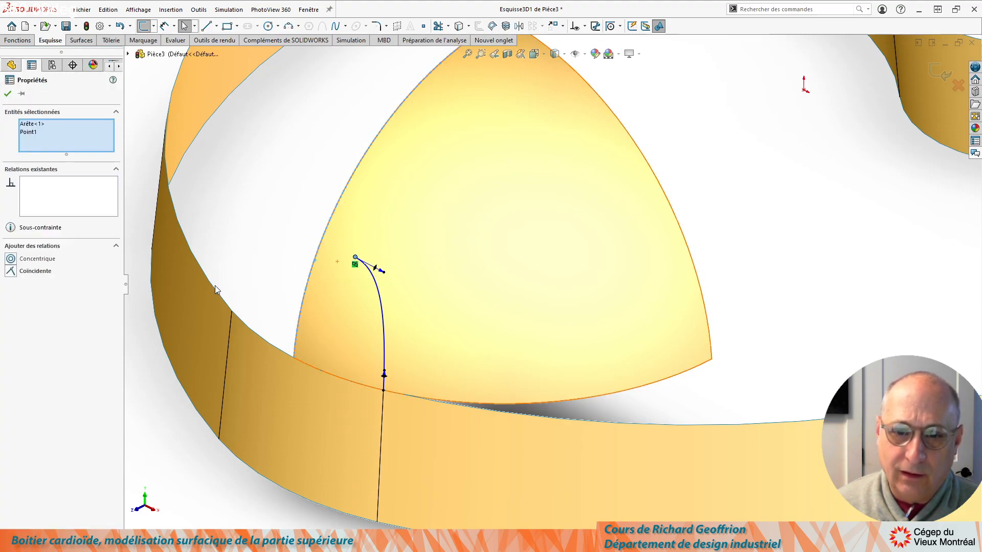
left_click(10, 272)
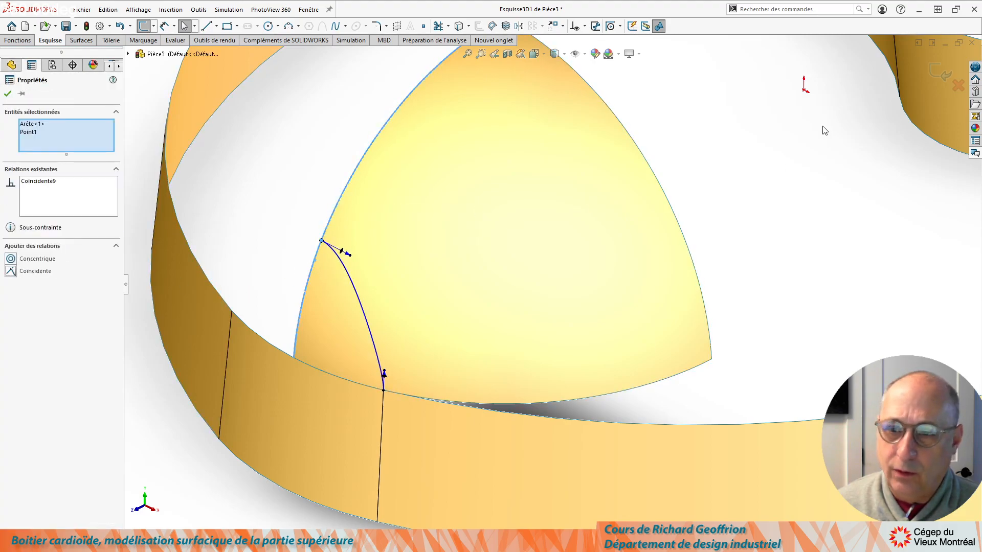
key("Escape")
Slide the spline's upper endpoint down along the revolved surface's side edge to about Y 4.58, Z 48.21
left_click_drag(321, 240, 323, 283)
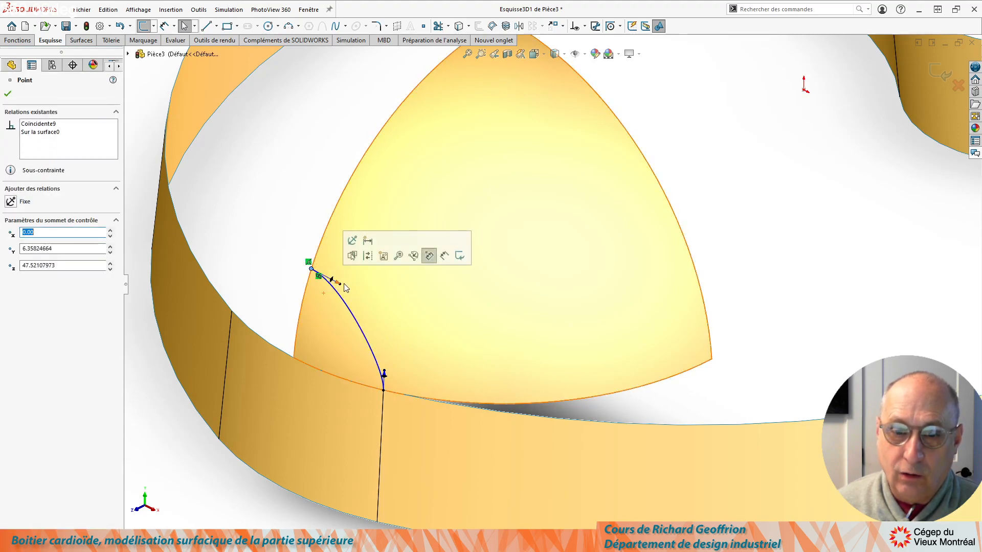
left_click(341, 285)
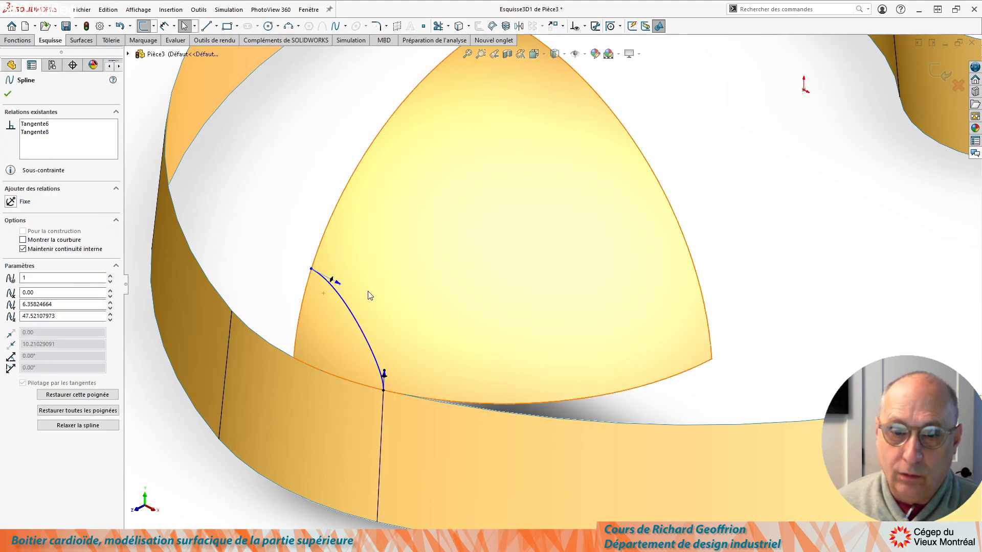
left_click(345, 306)
left_click(385, 373)
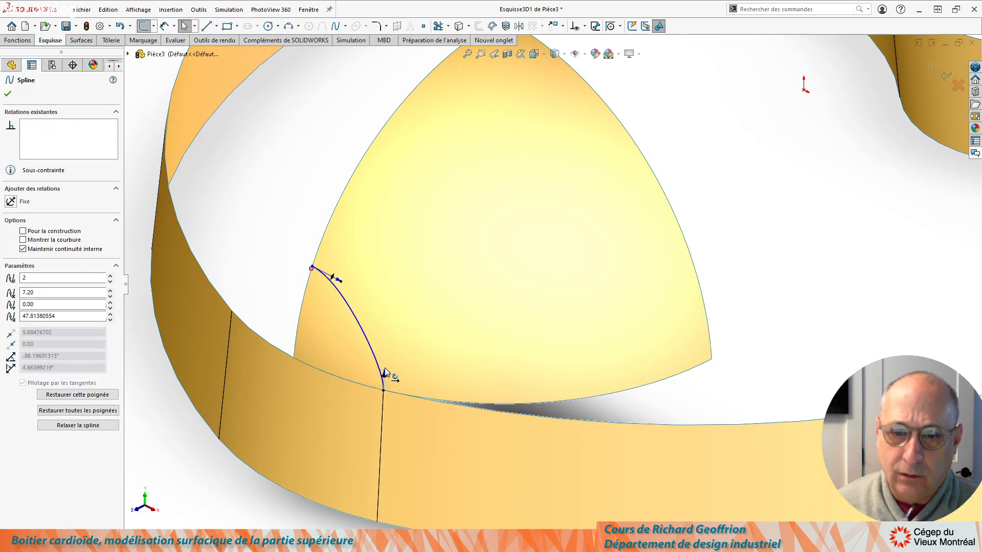
middle_click_drag(391, 299, 339, 305)
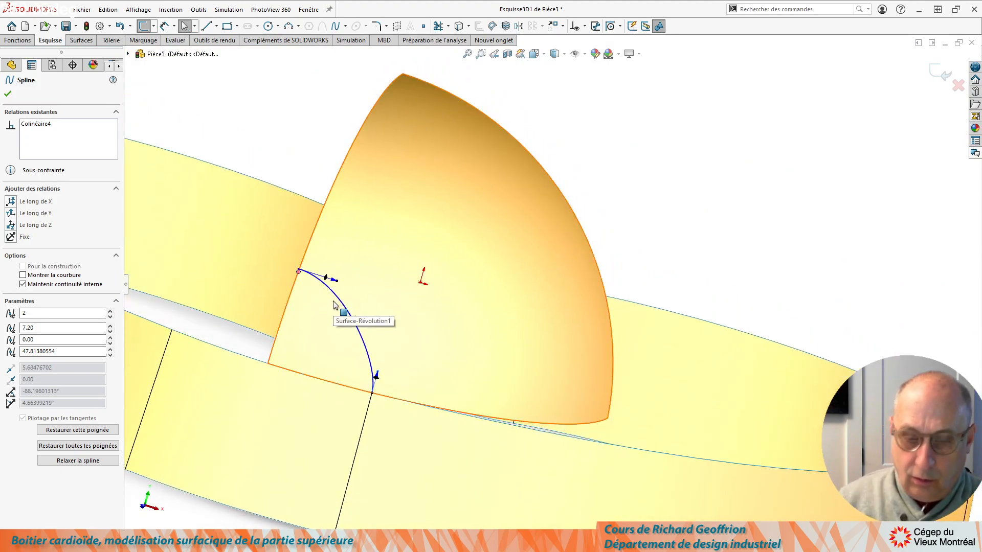
left_click_drag(298, 278, 290, 302)
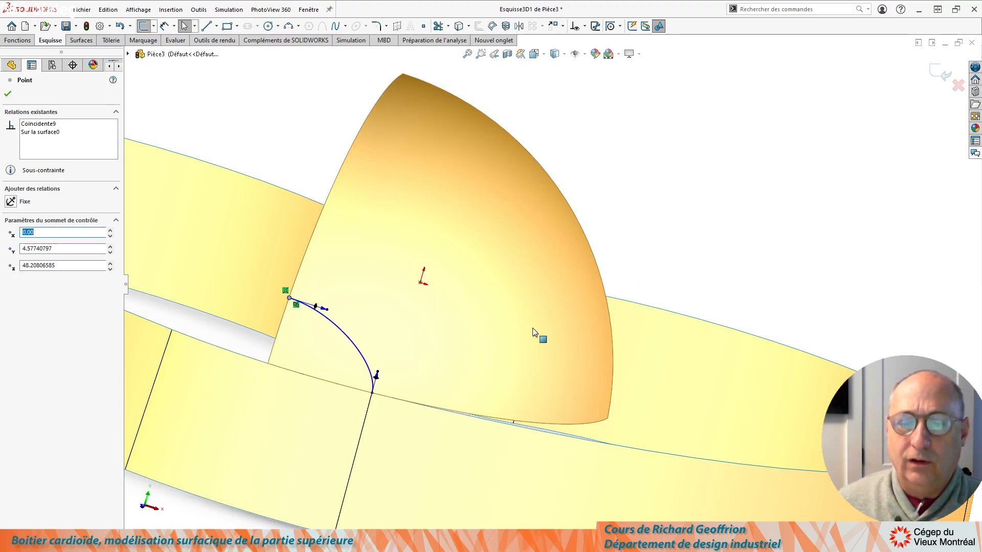
middle_click_drag(622, 198, 565, 222)
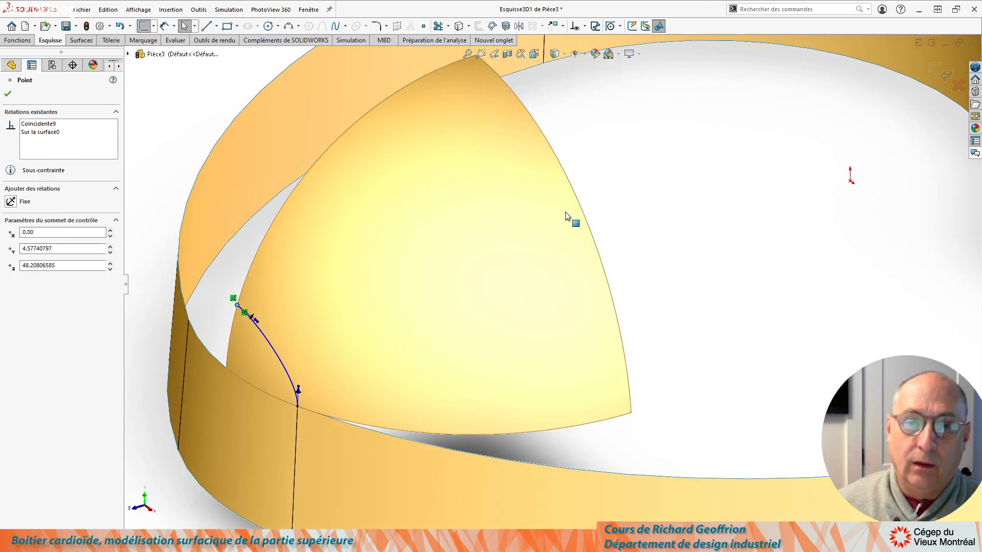
Trim the revolved surface with the 3D sketch spline, removing the large portion and keeping the small piece at the heart's tip
left_click(81, 40)
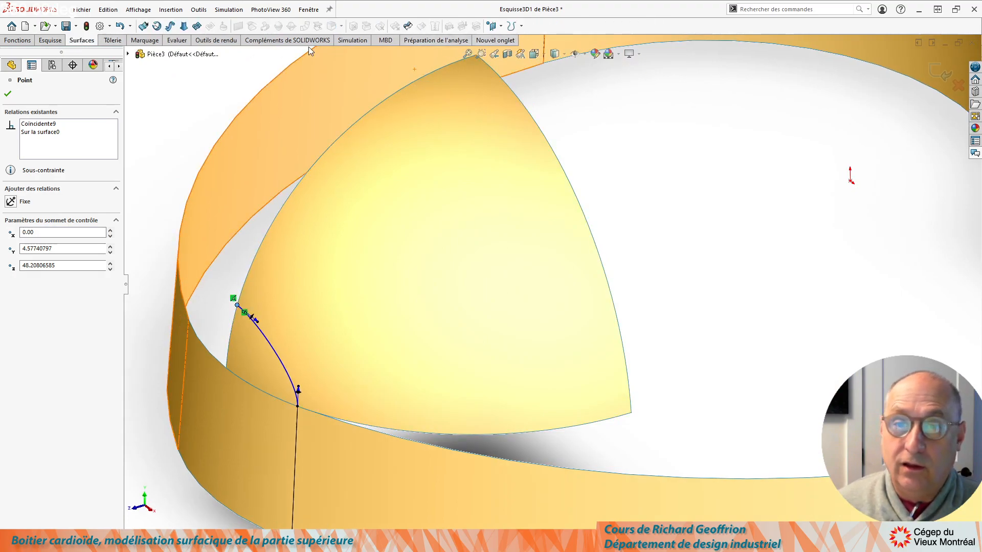
left_click(408, 26)
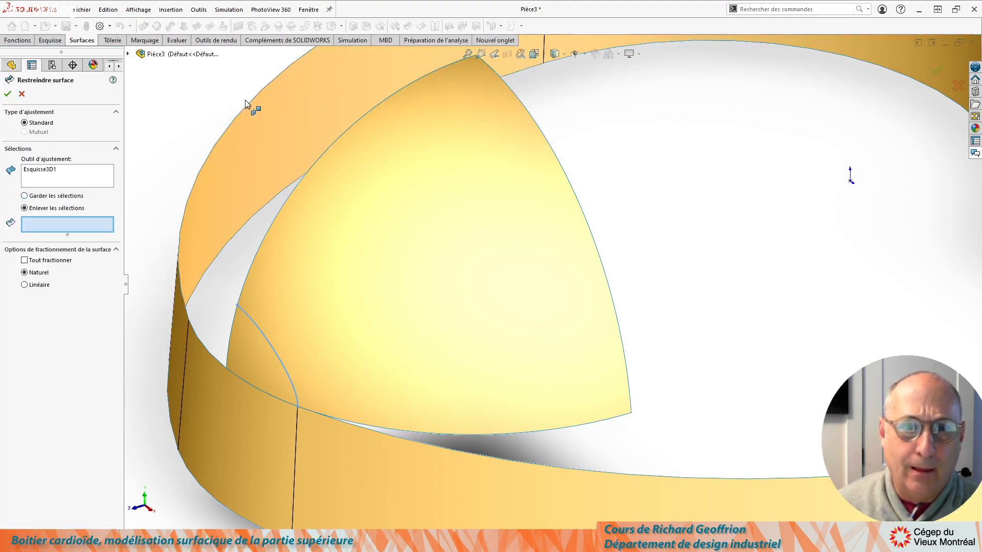
left_click(477, 267)
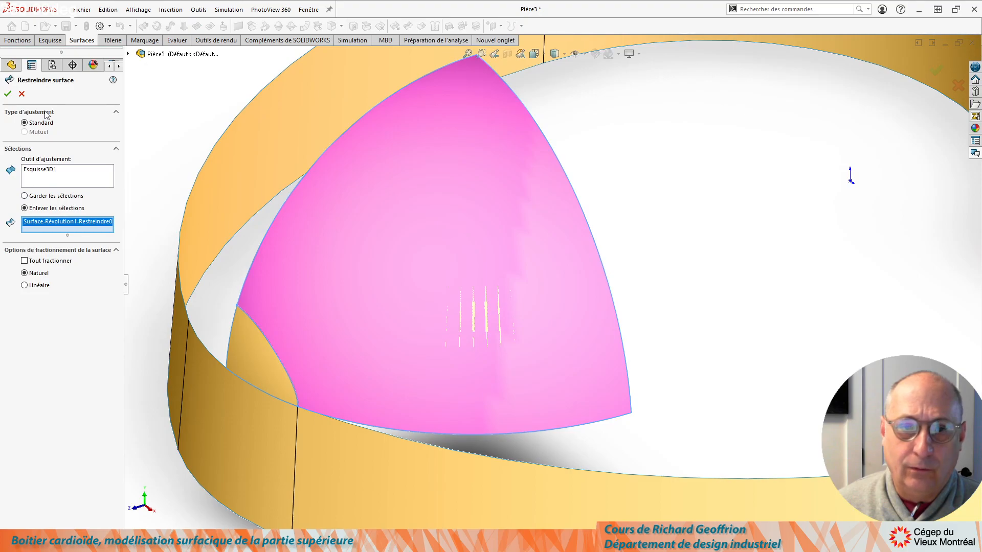
left_click(7, 94)
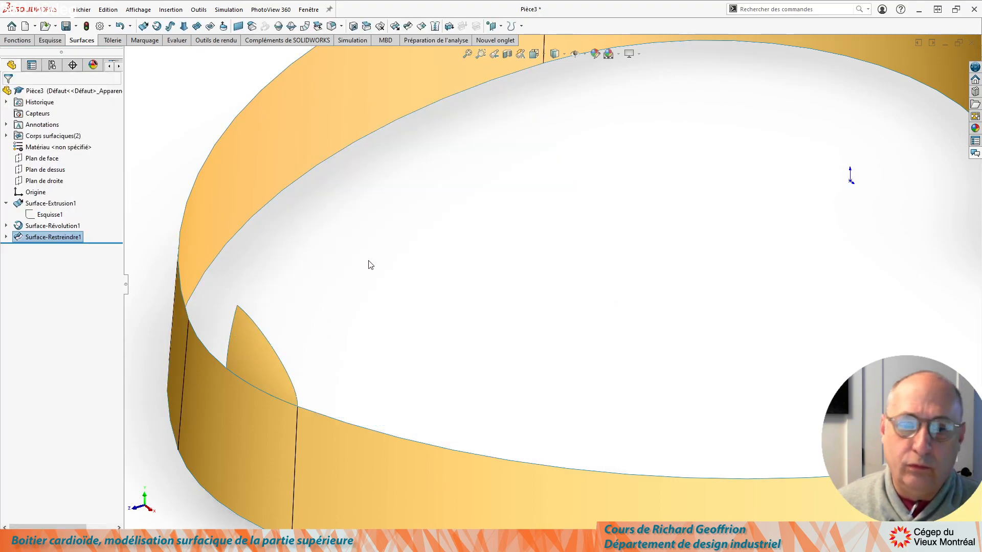
Show the extruded wall's sketch Esquisse1 and select the arc centre point of the heart's +X lobe
scroll(367, 262, "up", 3)
scroll(435, 245, "down", 1)
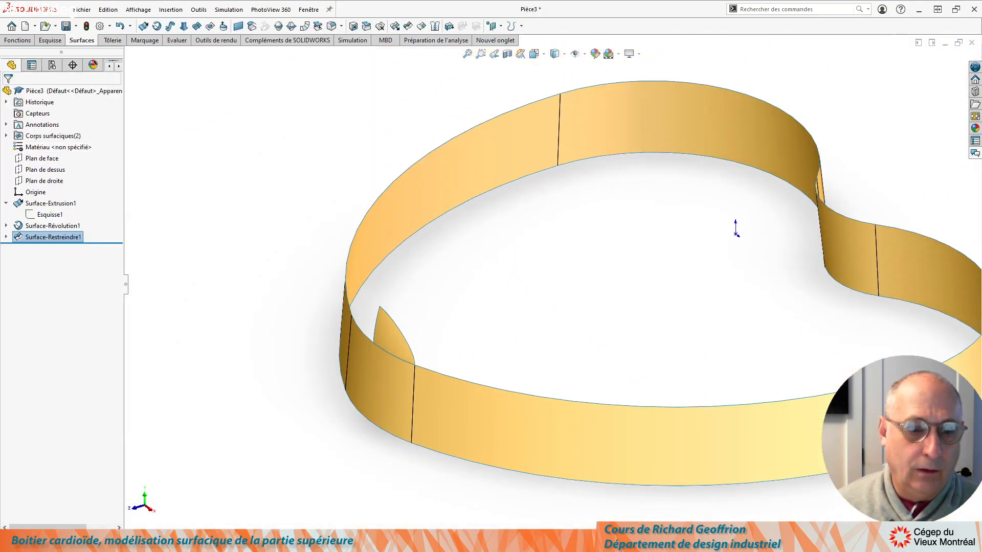
middle_click_drag(460, 256, 501, 271)
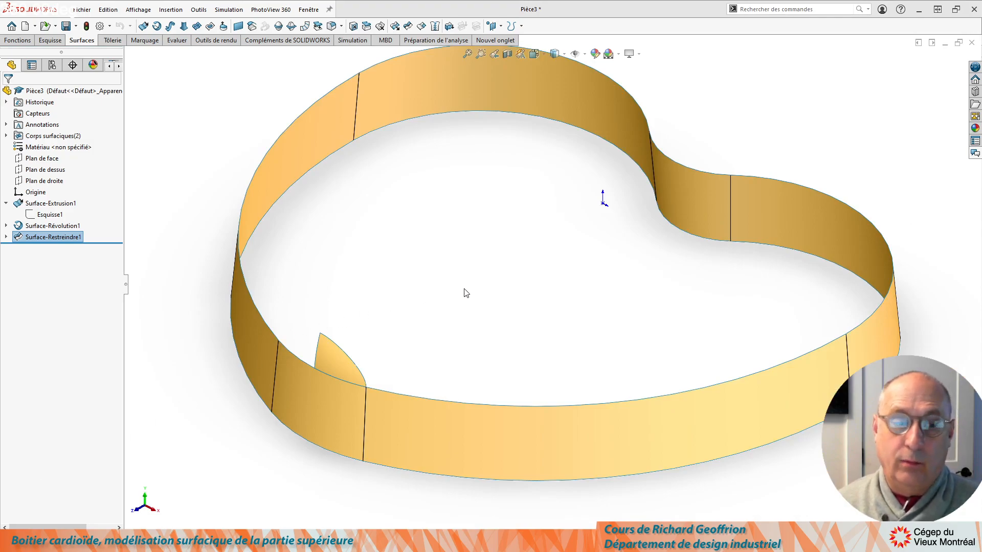
left_click(49, 216)
left_click(72, 185)
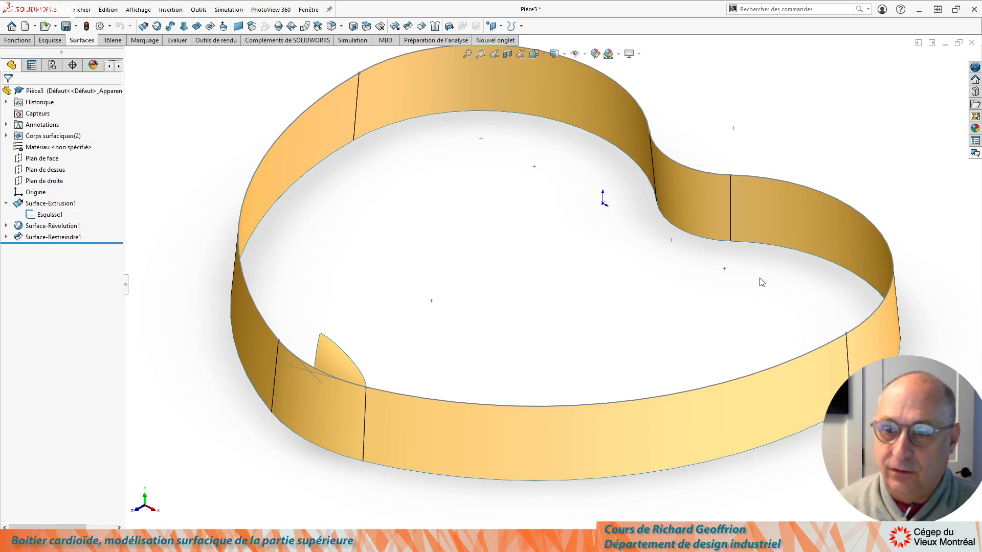
left_click(724, 270)
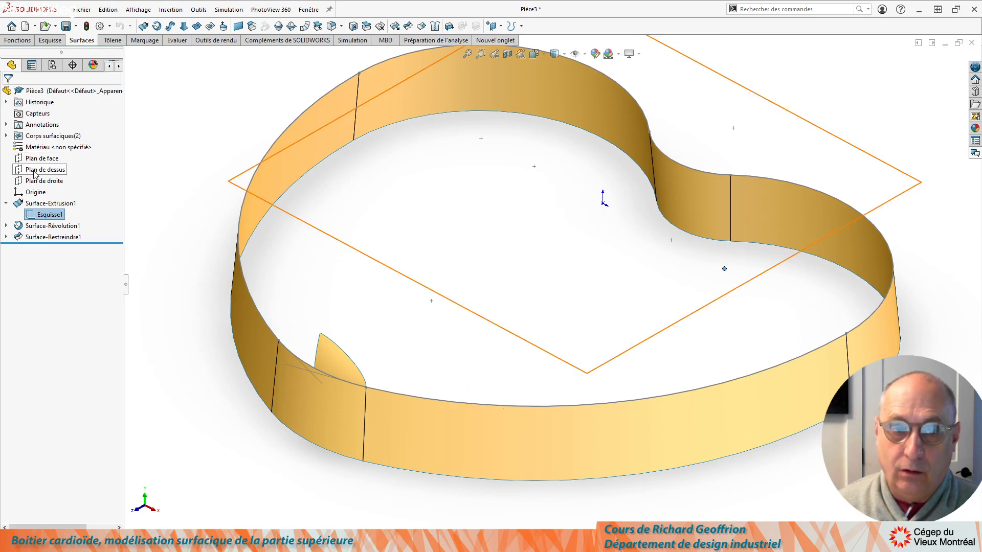
mouse_move(540, 208)
middle_mouse_down()
mouse_move(524, 291)
mouse_move(528, 201)
middle_mouse_up()
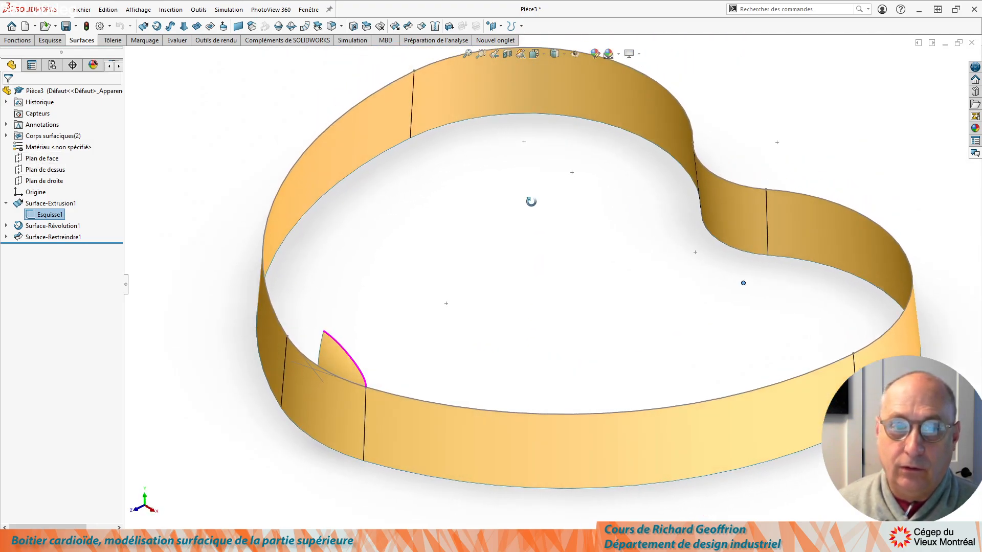
On the front plane, sketch a vertical line about 23 mm tall from the +X lobe's arc centre, continuing with an arc from its top down towards the wall
left_click(39, 159)
middle_click_drag(651, 270, 508, 293)
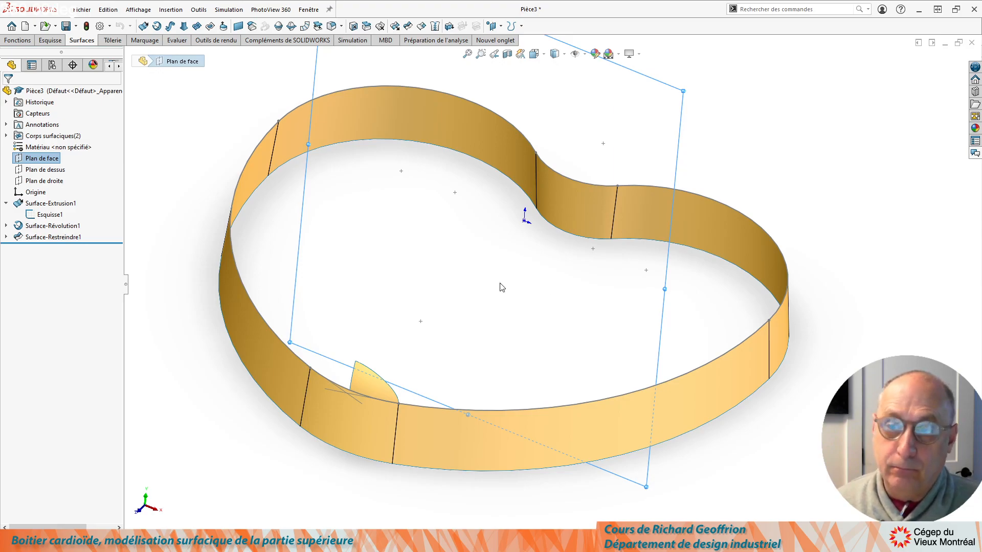
middle_click_drag(661, 296, 540, 308)
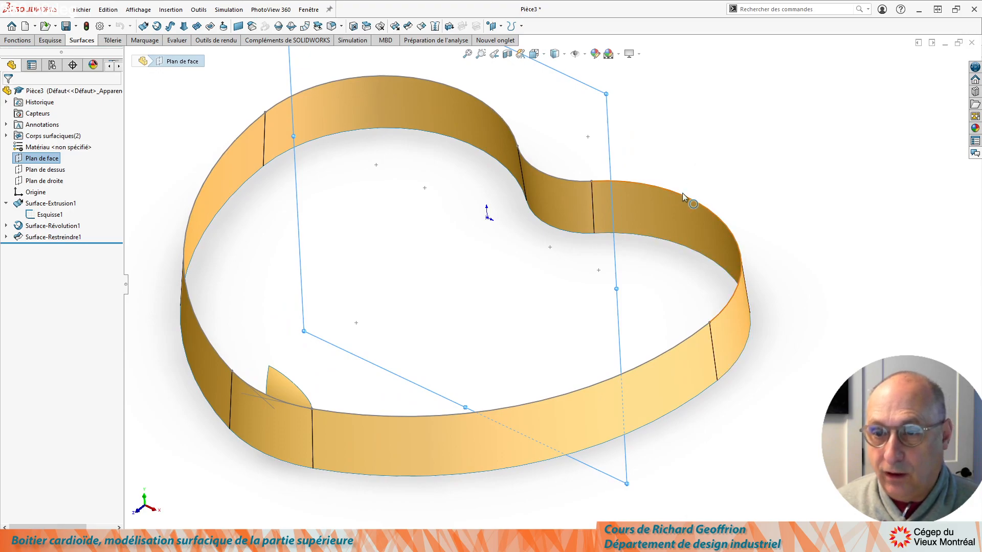
middle_click_drag(611, 344, 622, 256)
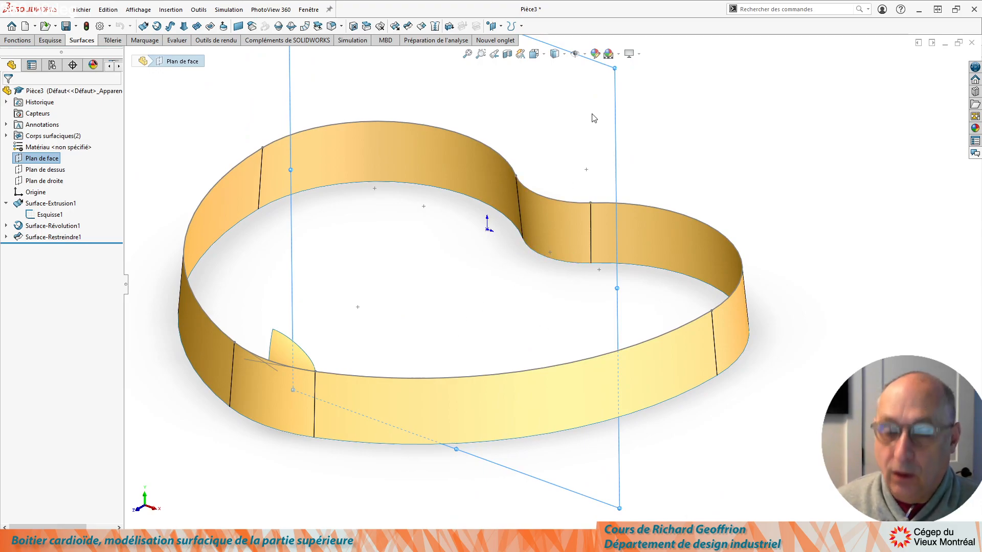
key("l")
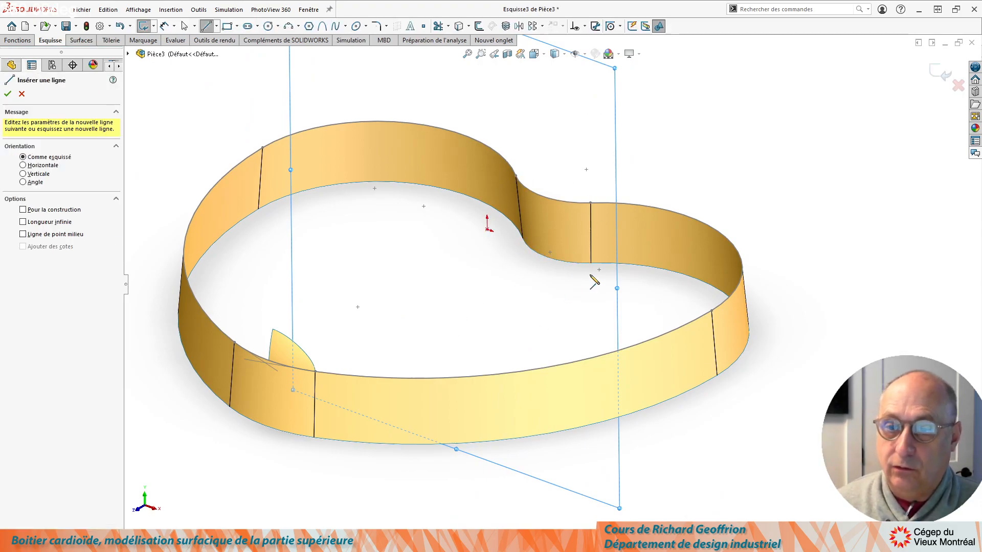
left_click(599, 269)
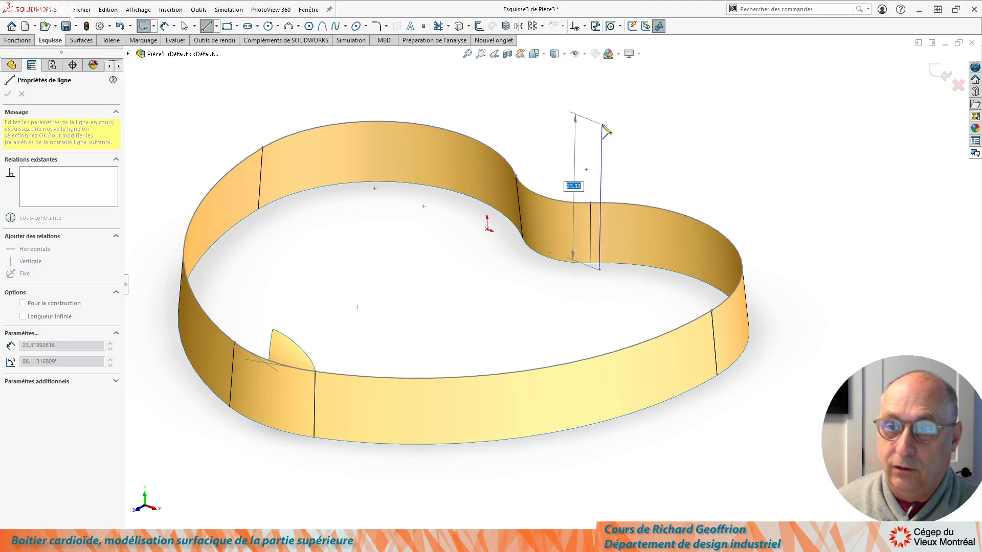
left_click(597, 125)
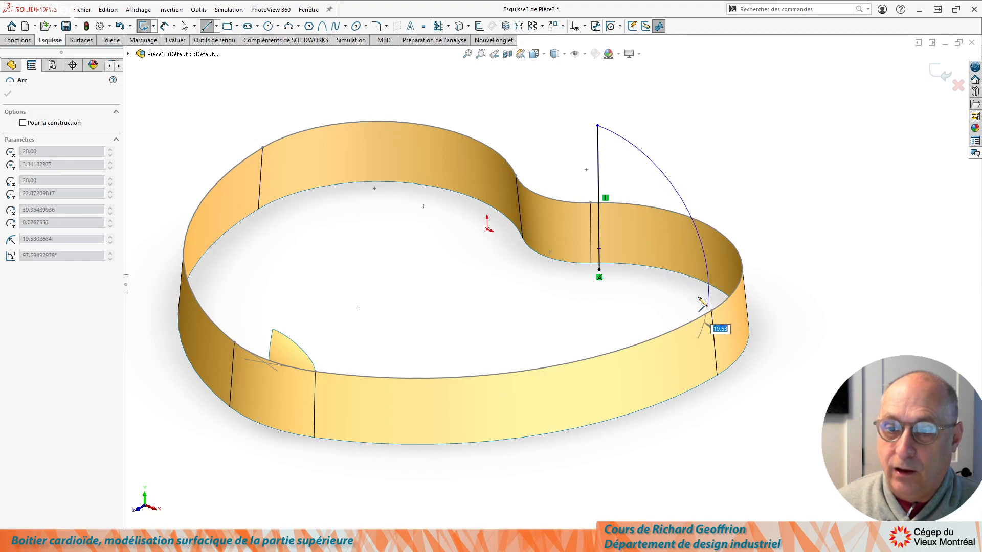
left_click(700, 290)
key("Escape")
Add a pierce relation between the arc's lower endpoint and the heart sketch curve at the wall's seam
scroll(700, 301, "down", 2)
scroll(698, 300, "down", 1)
left_click(675, 282)
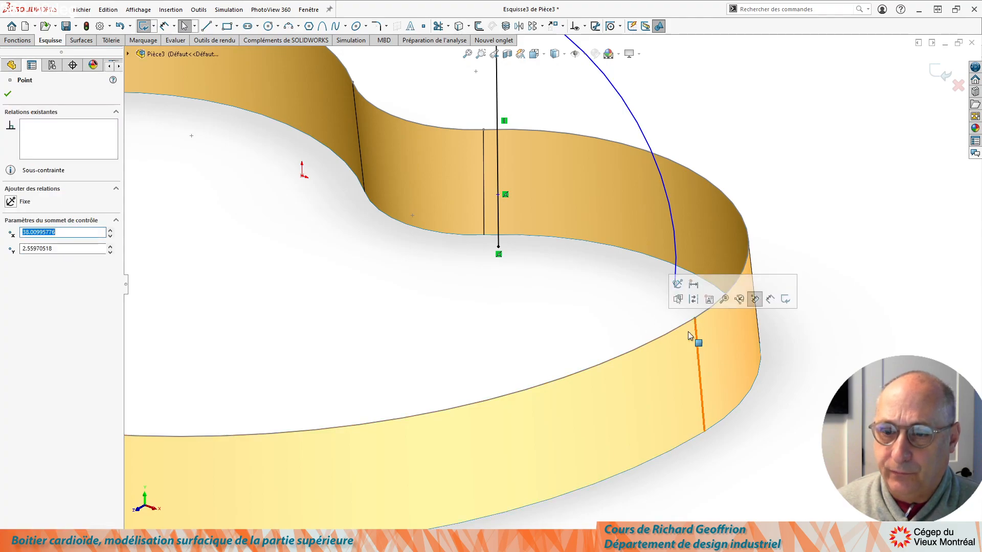
left_click(679, 331, "ctrl")
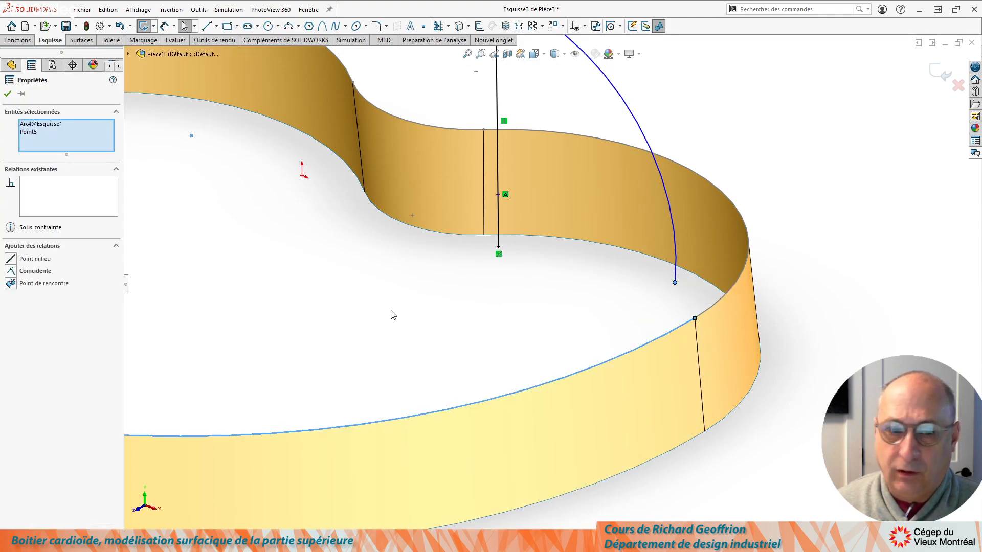
left_click(11, 283)
key("Escape")
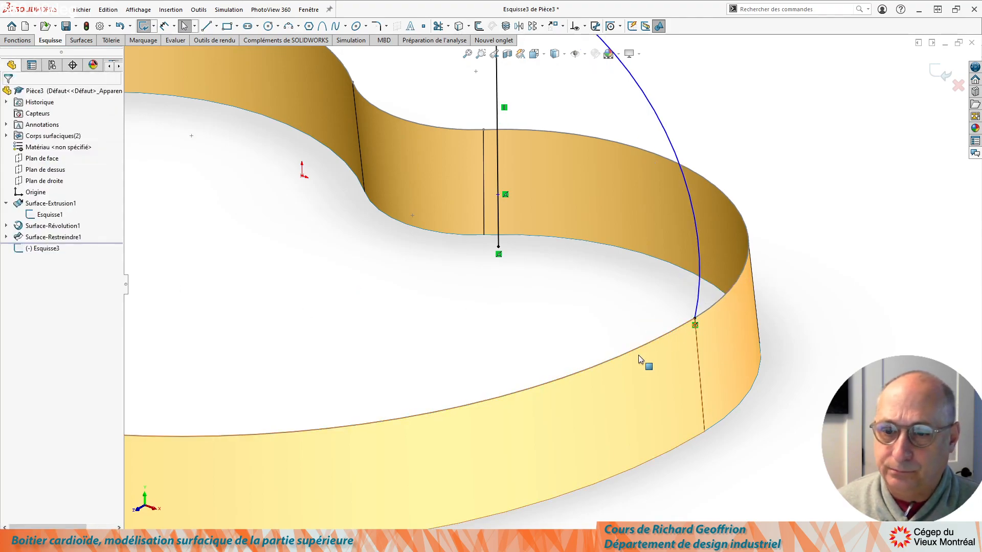
Make the arc tangent to the wall's seam edge on the +X lobe
left_click(698, 353)
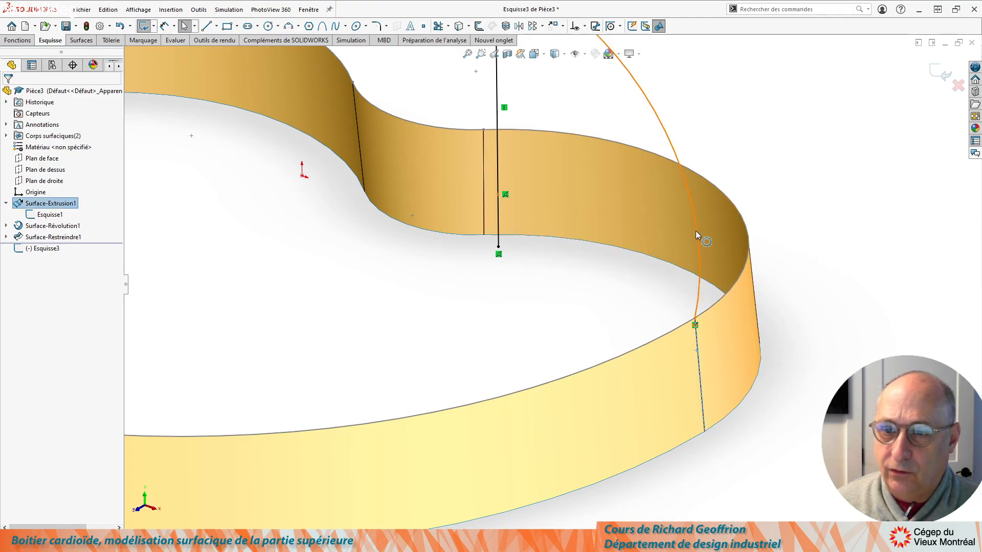
left_click(695, 231, "ctrl")
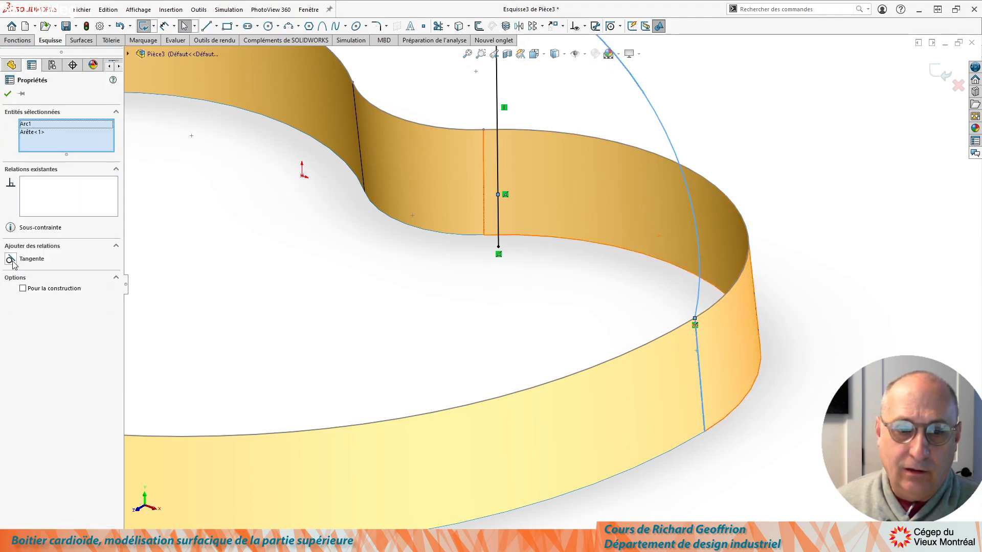
left_click(14, 265)
left_click(427, 306)
Convert the vertical line to construction geometry and revolve the arc around it as a blind 180° surface over the lobe
scroll(485, 240, "down", 2)
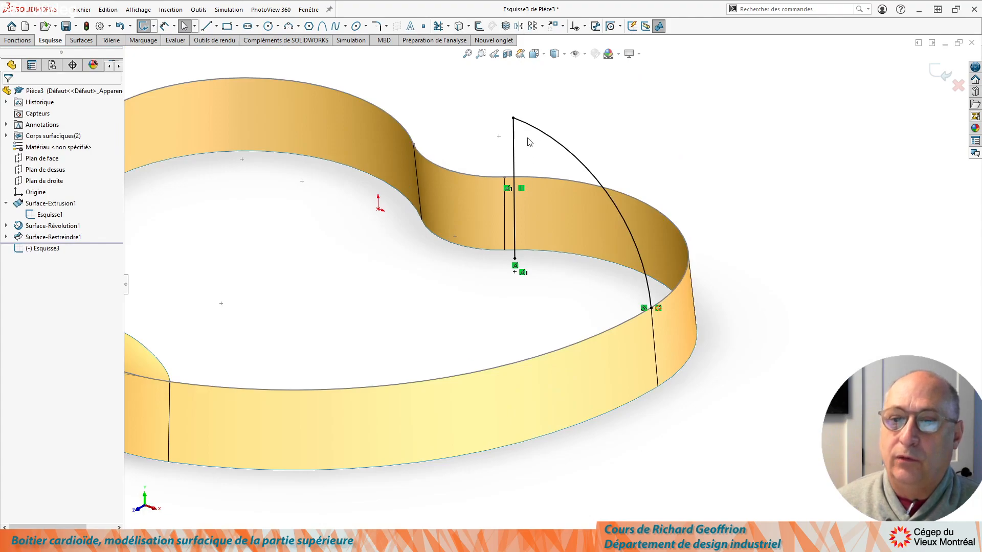
left_click(514, 145)
left_click(33, 256)
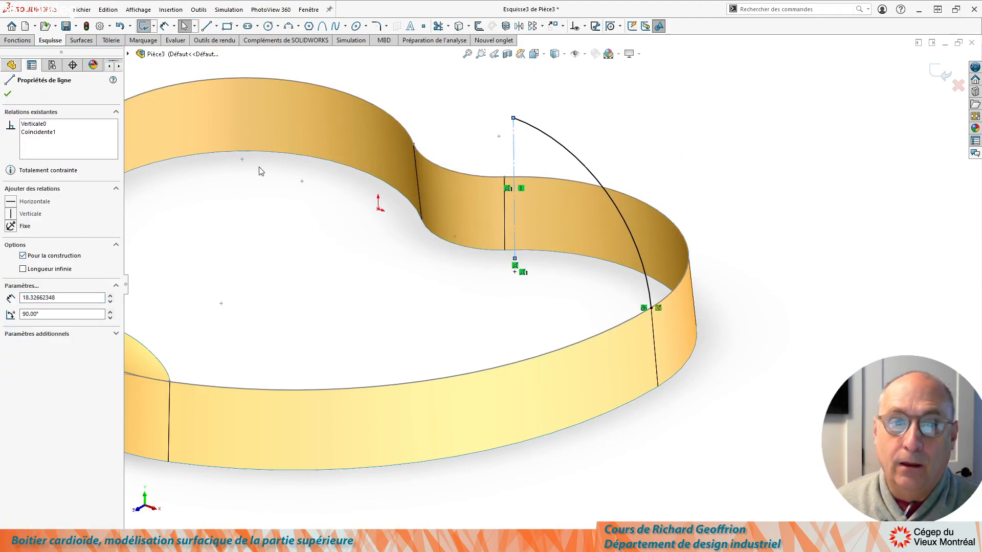
left_click(84, 44)
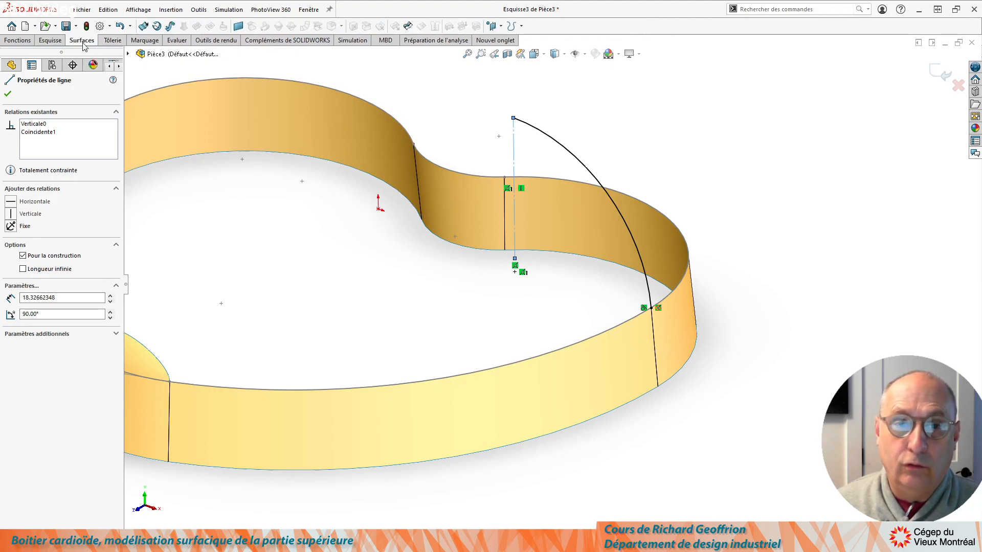
left_click(156, 25)
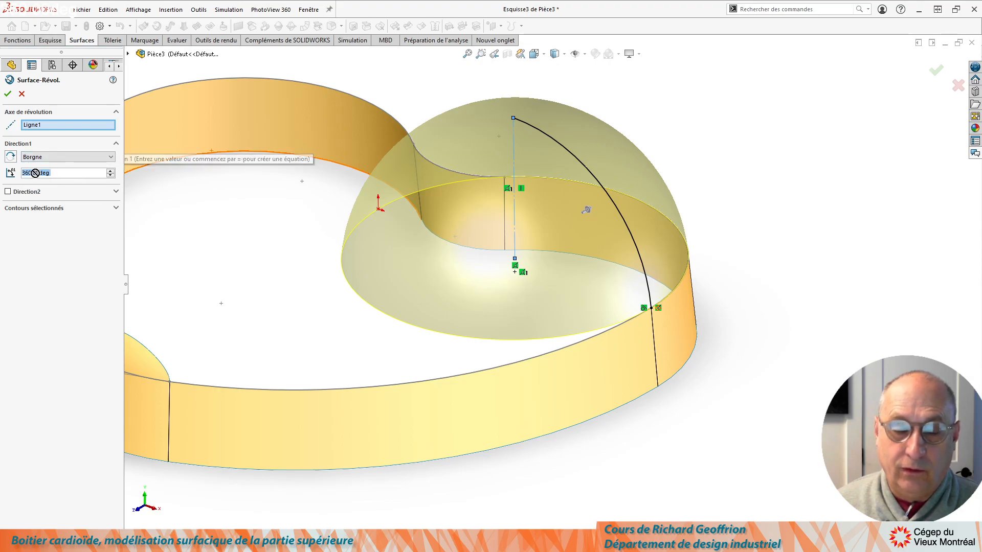
type("180")
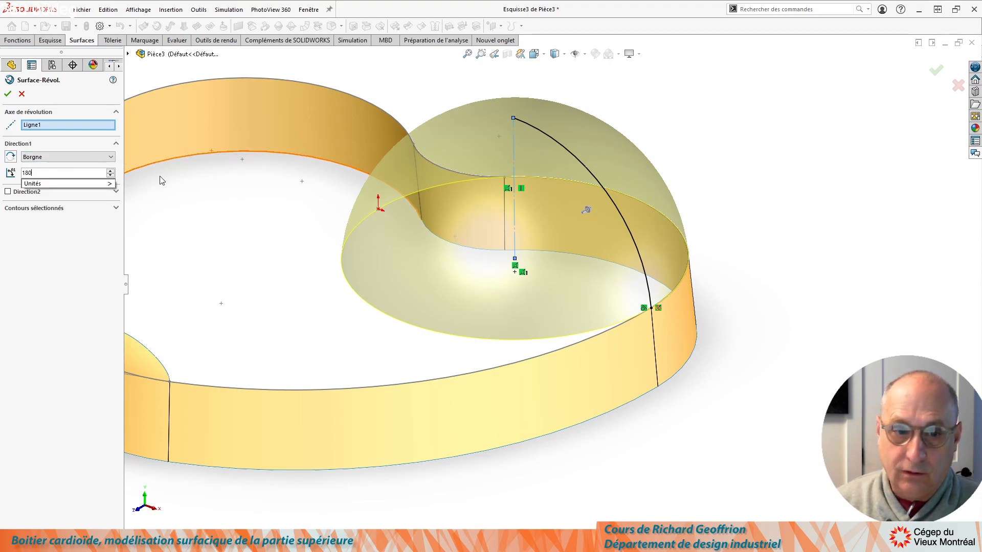
key("Return")
left_click(8, 94)
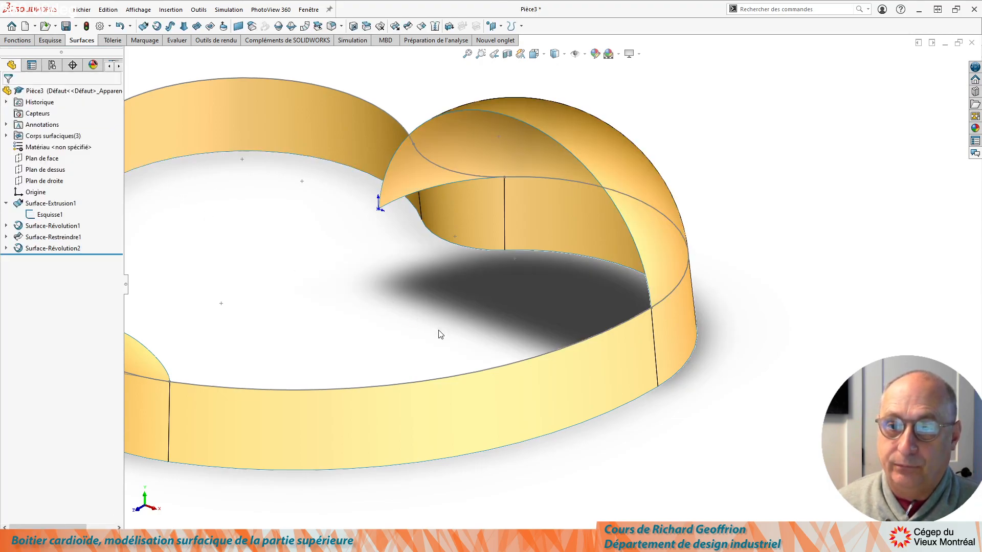
Mirror the lobe's revolved surface body about the right plane, without knitting the surfaces
middle_click_drag(400, 304, 557, 222)
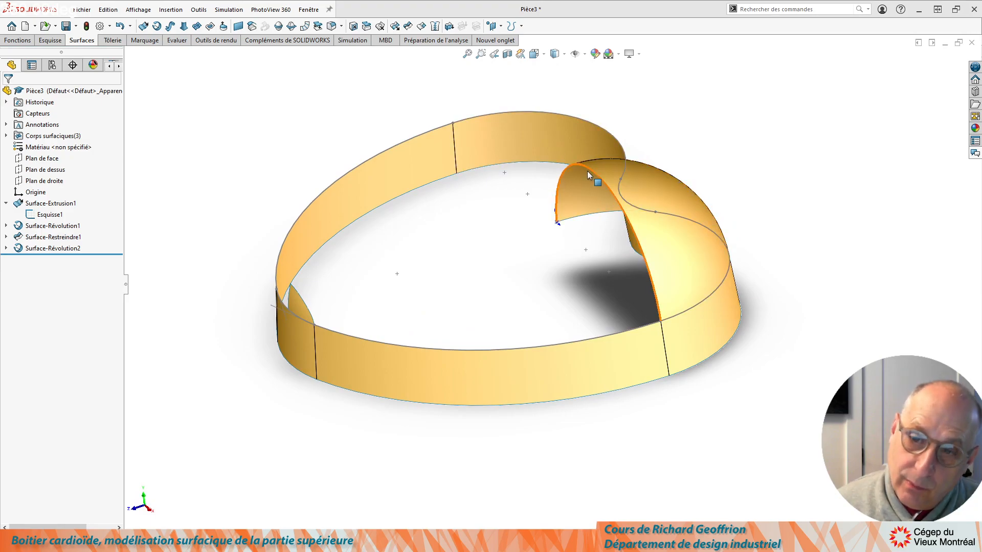
middle_click_drag(421, 248, 526, 235)
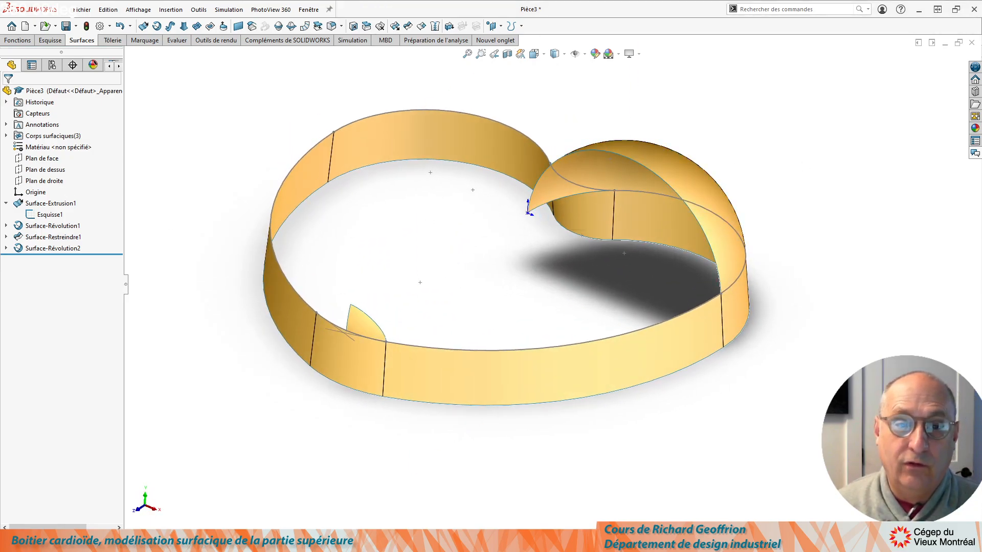
left_click(42, 182)
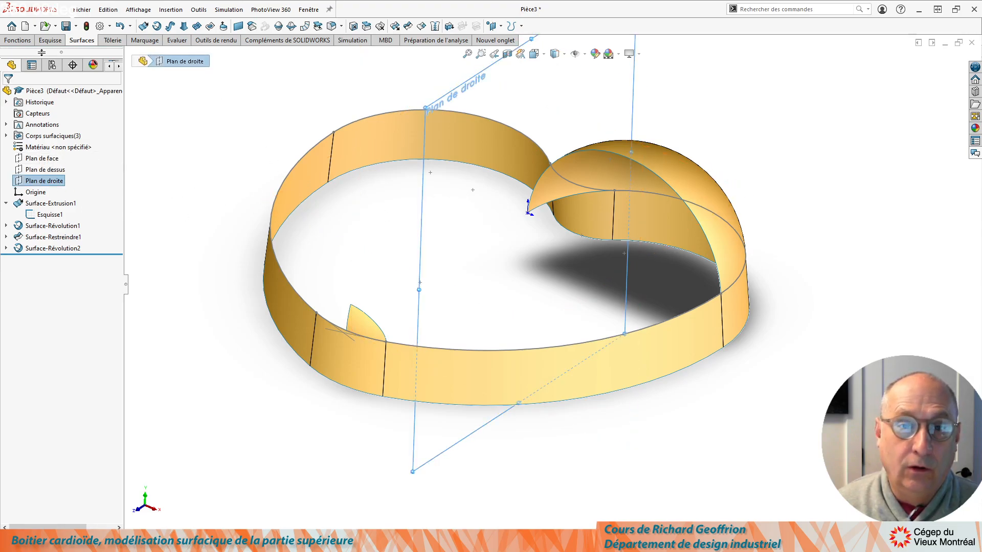
left_click(20, 41)
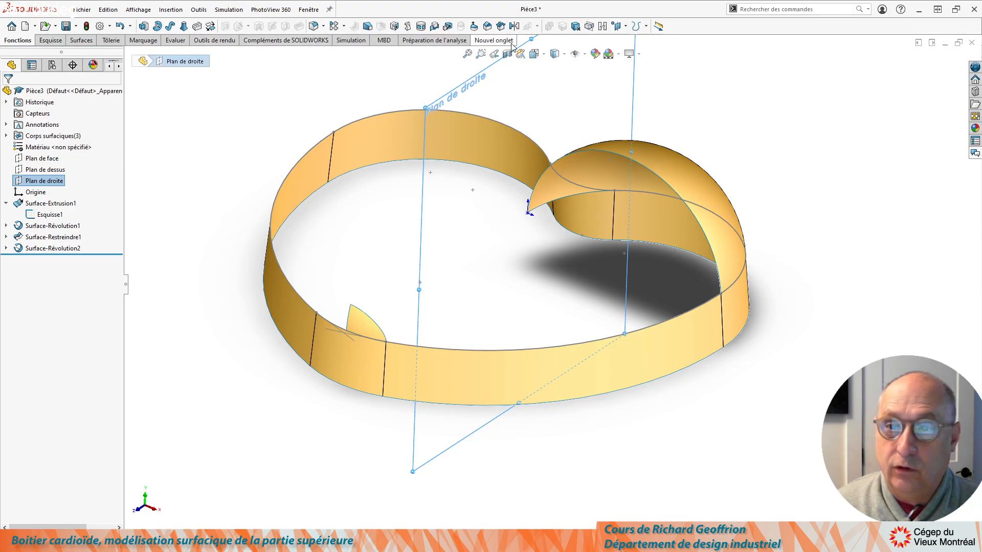
left_click(514, 25)
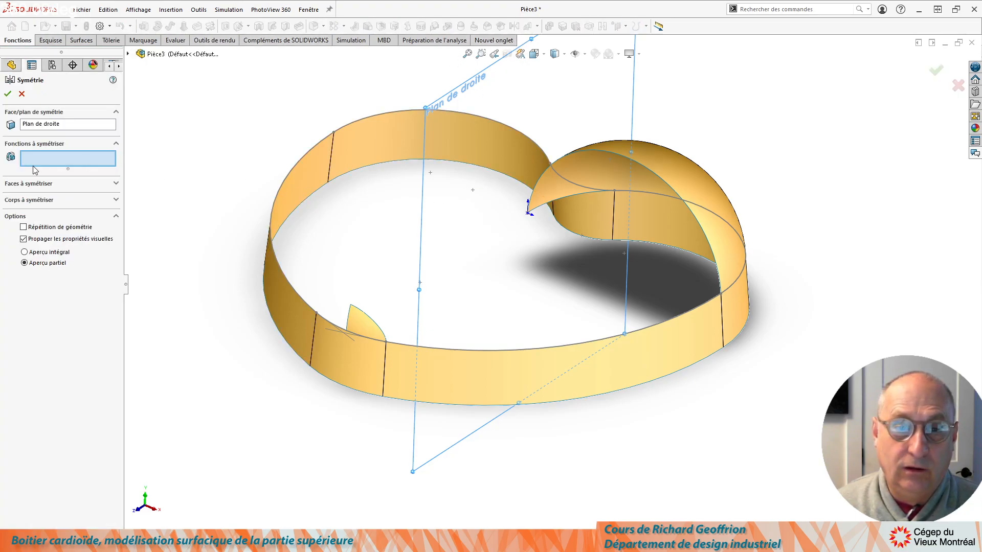
left_click(117, 200)
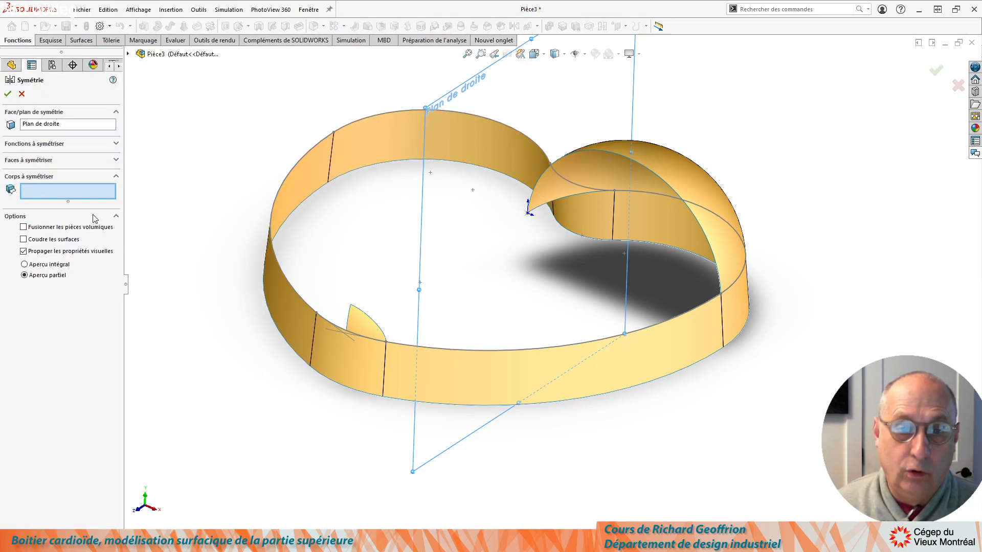
left_click(674, 173)
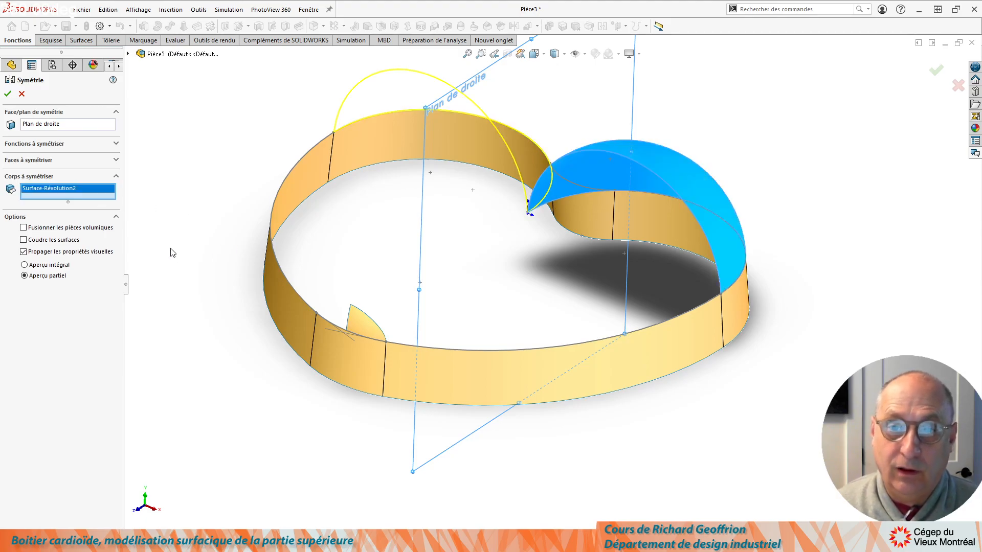
key("Return")
middle_click_drag(488, 208, 336, 274)
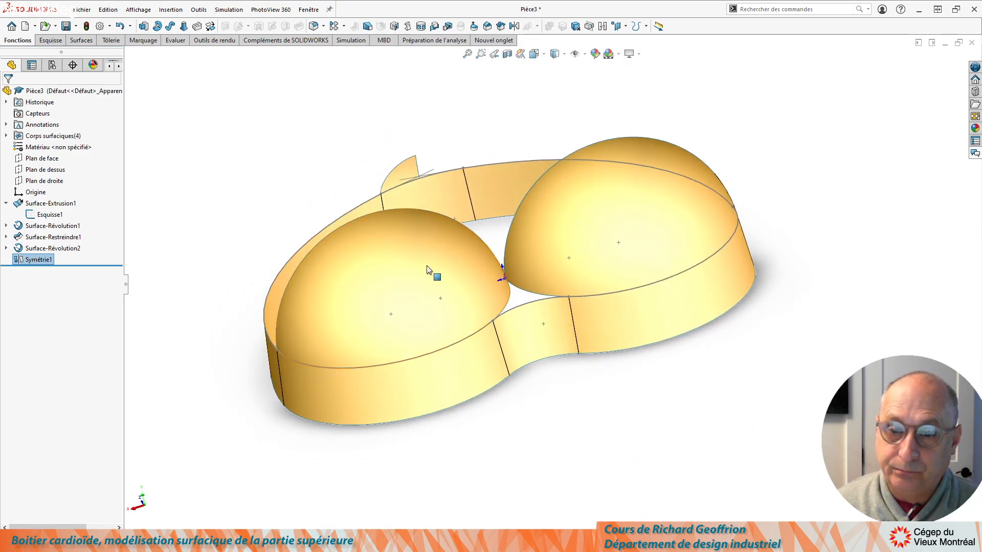
scroll(419, 270, "down", 2)
middle_click_drag(442, 266, 607, 324)
scroll(552, 309, "up", 3)
scroll(384, 299, "down", 2)
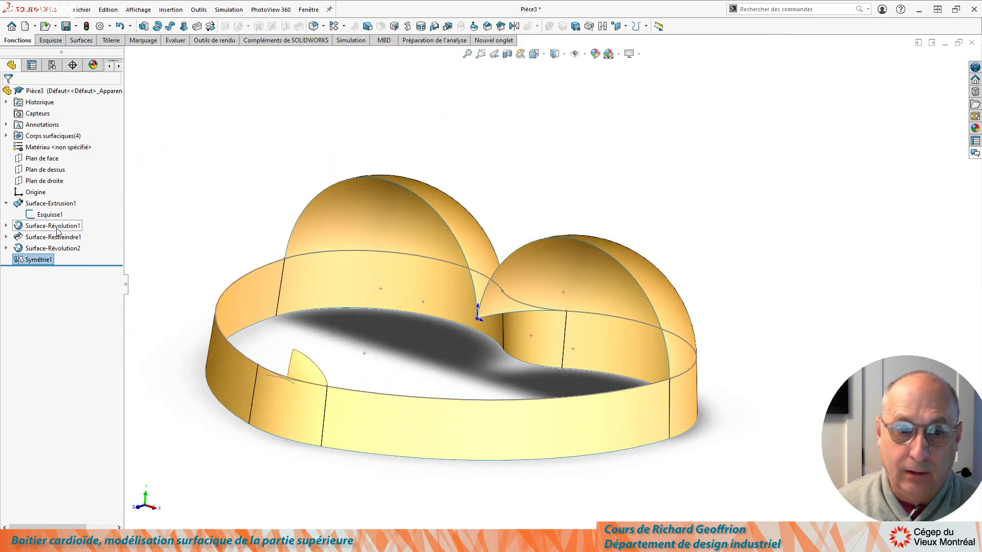
Sketch a three-point arc on the front plane, curving downward in the gap above the two lobes
left_click(44, 158)
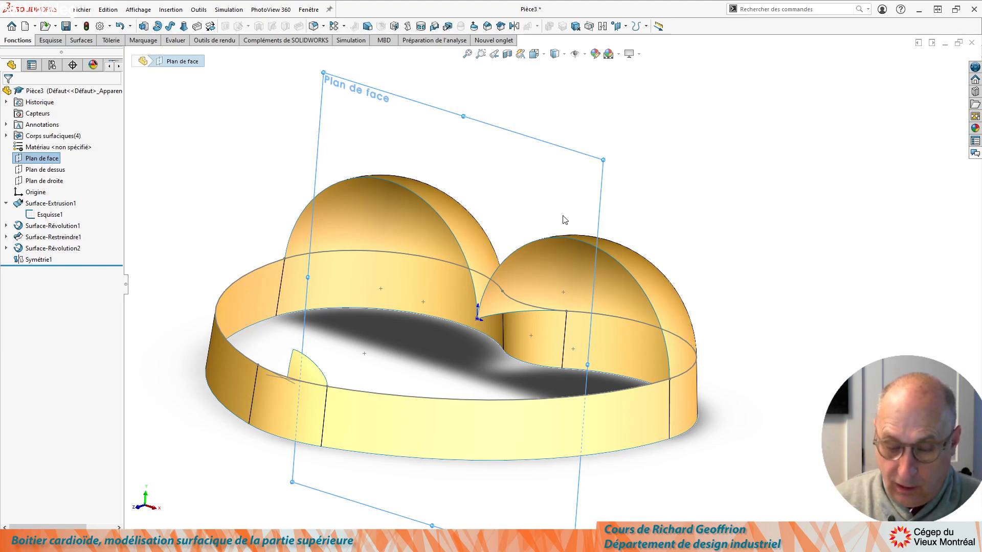
key("l")
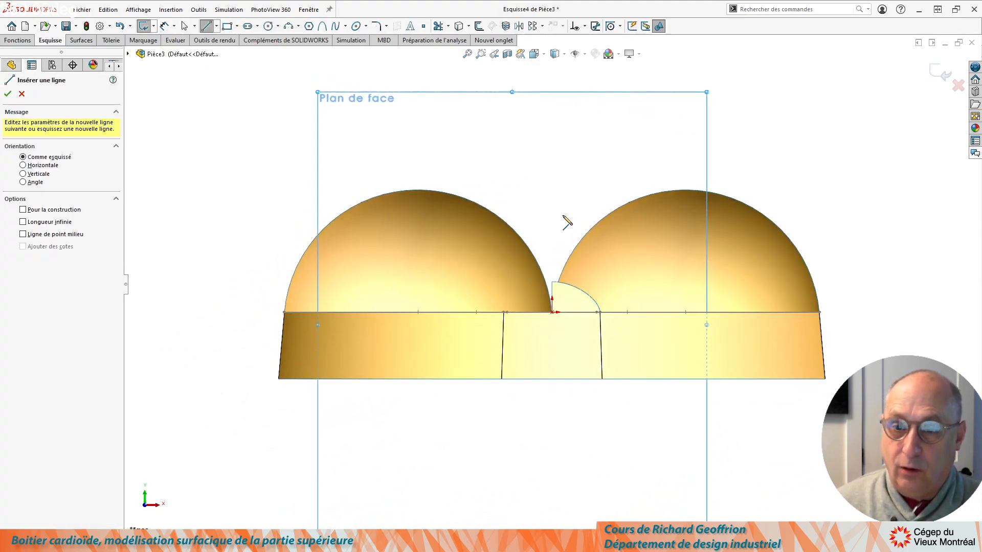
scroll(581, 233, "down", 2)
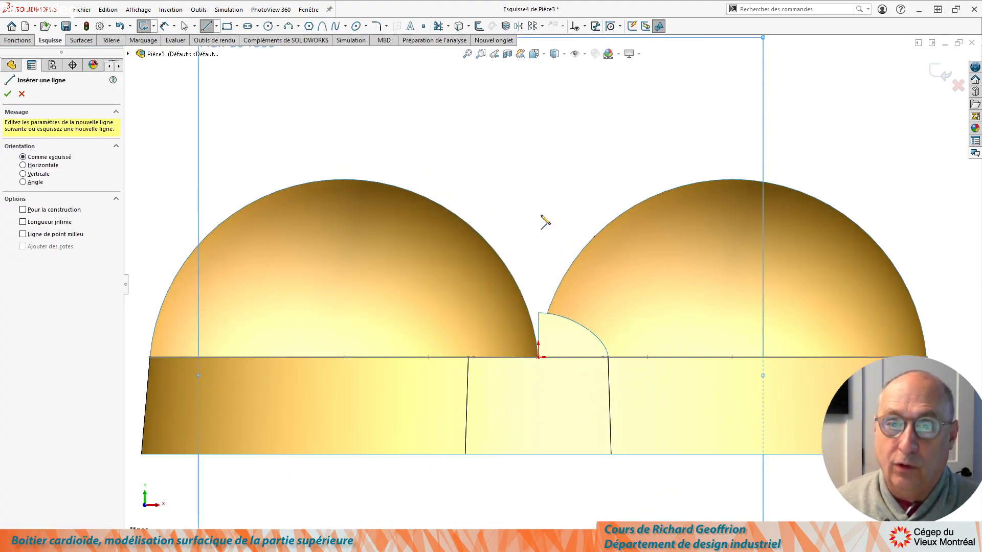
left_click(289, 26)
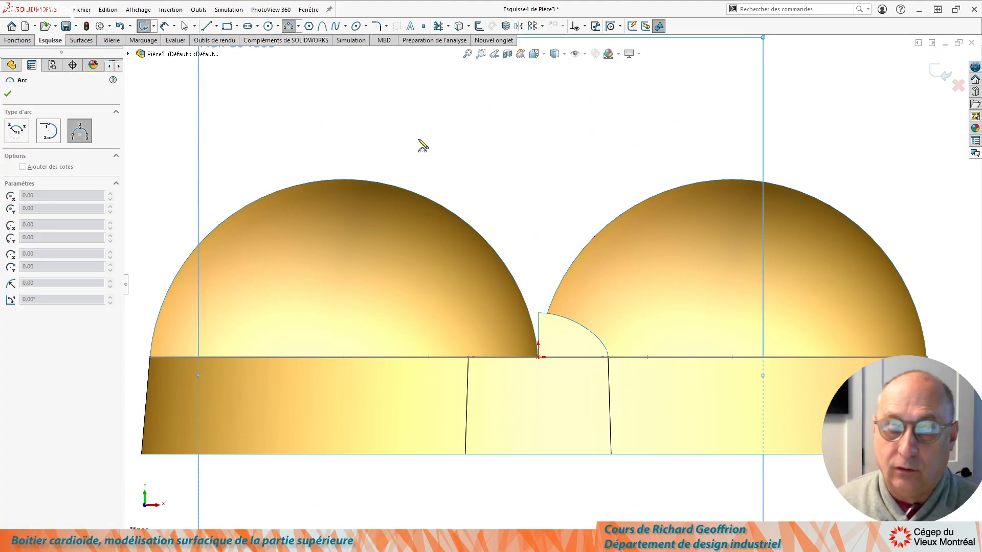
left_click(401, 162)
left_click(642, 162)
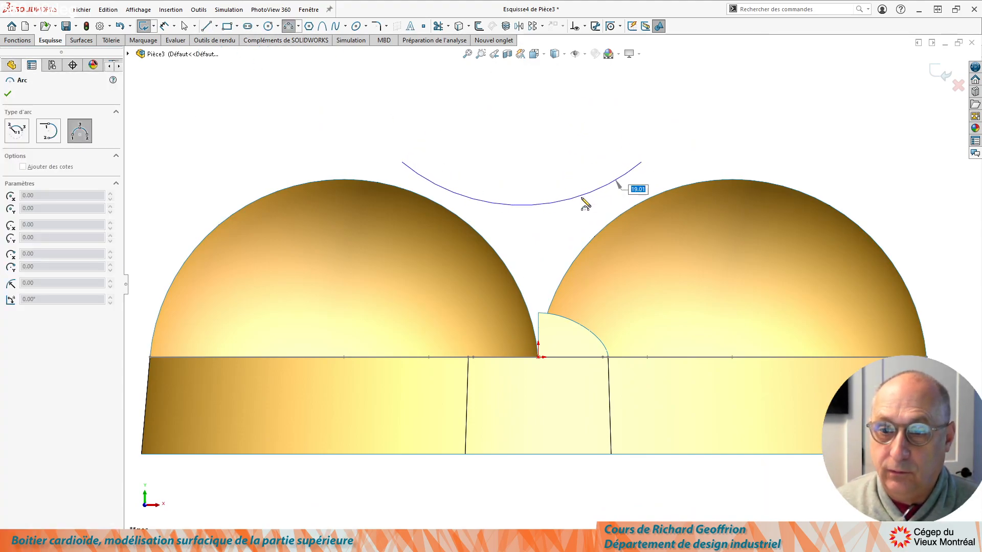
left_click(585, 203)
key("Escape")
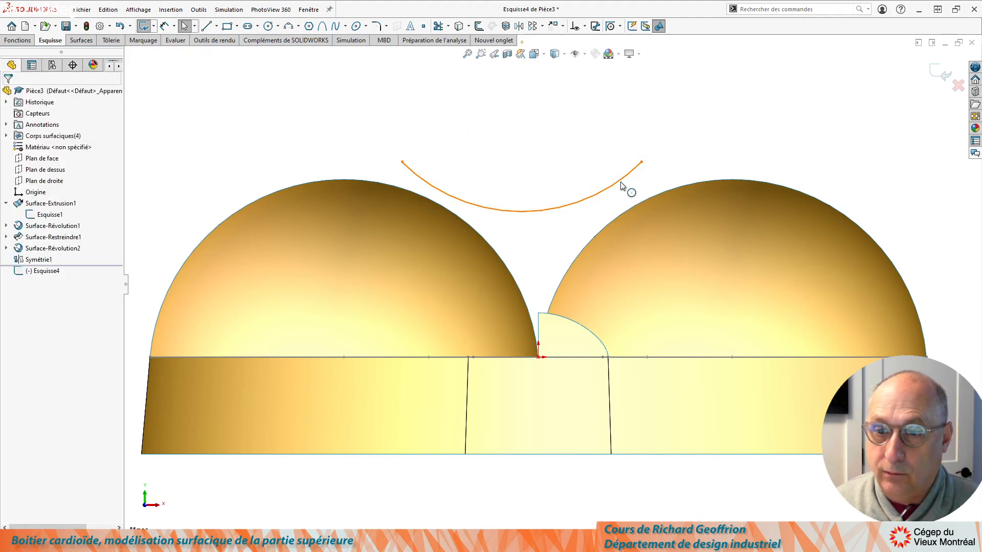
Make the arc tangent to the circular edges of both lobes
left_click(622, 190)
left_click(637, 205, "ctrl")
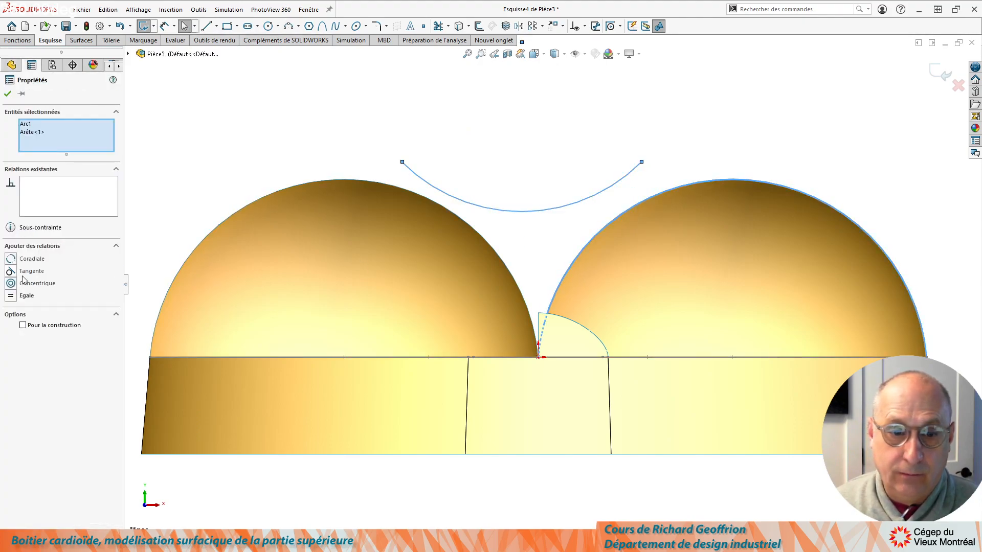
left_click(10, 271)
left_click(461, 195)
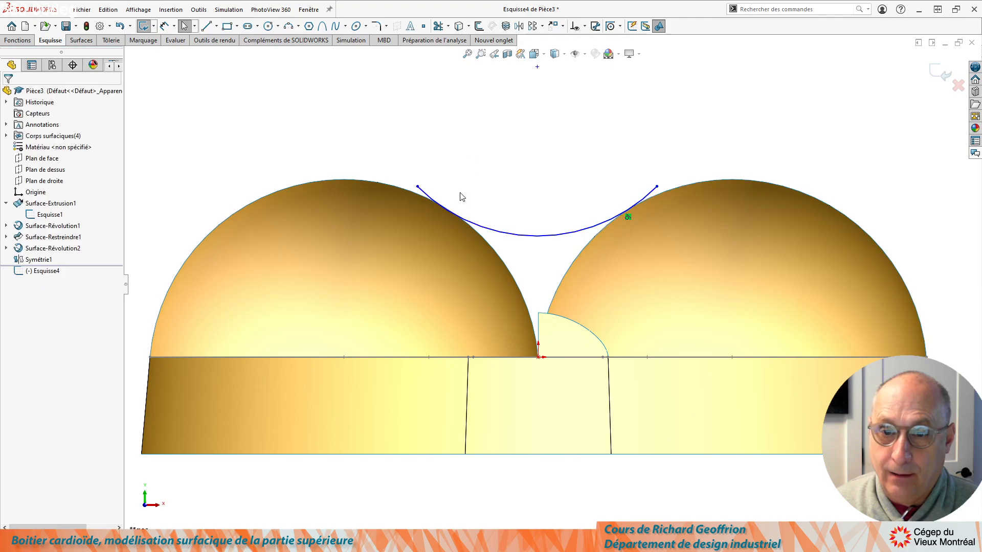
left_click(488, 226)
left_click(485, 236, "ctrl")
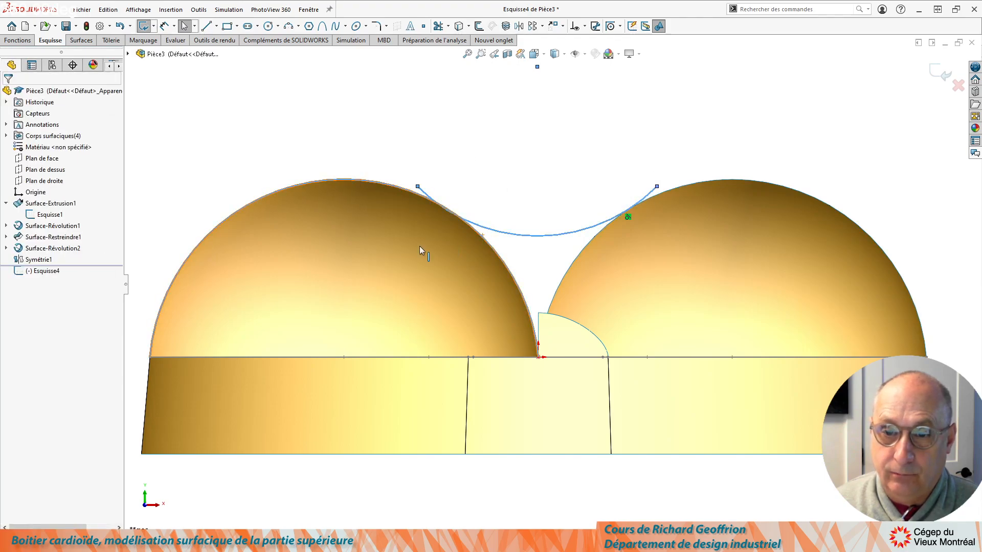
left_click(10, 272)
left_click(413, 169)
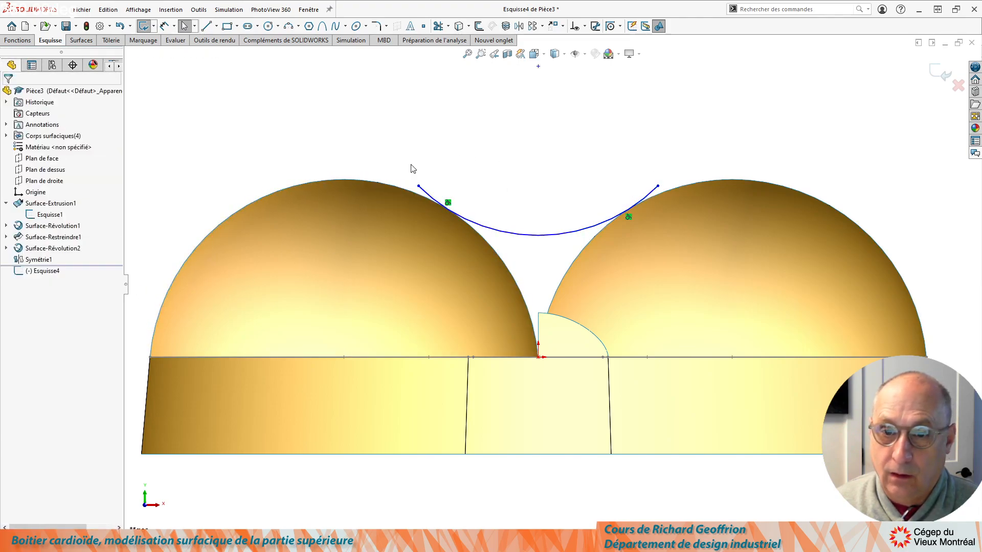
Move the arc's two endpoints onto the lobe edges so that each is coincident with its edge
left_click_drag(420, 187, 465, 221)
left_click(656, 172)
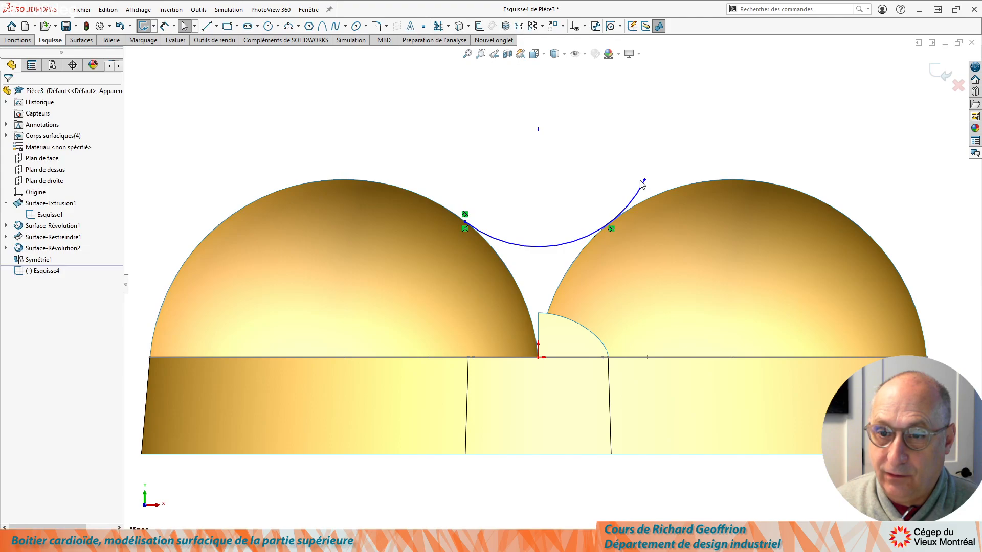
left_click_drag(644, 180, 624, 219)
left_click(541, 149)
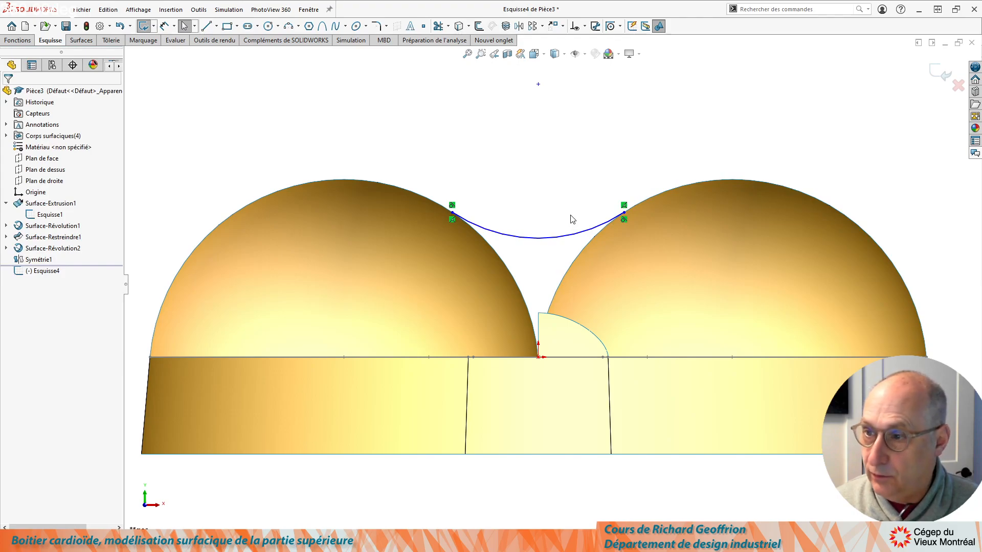
Dimension the connecting arc with a radius of 20 mm
key("d")
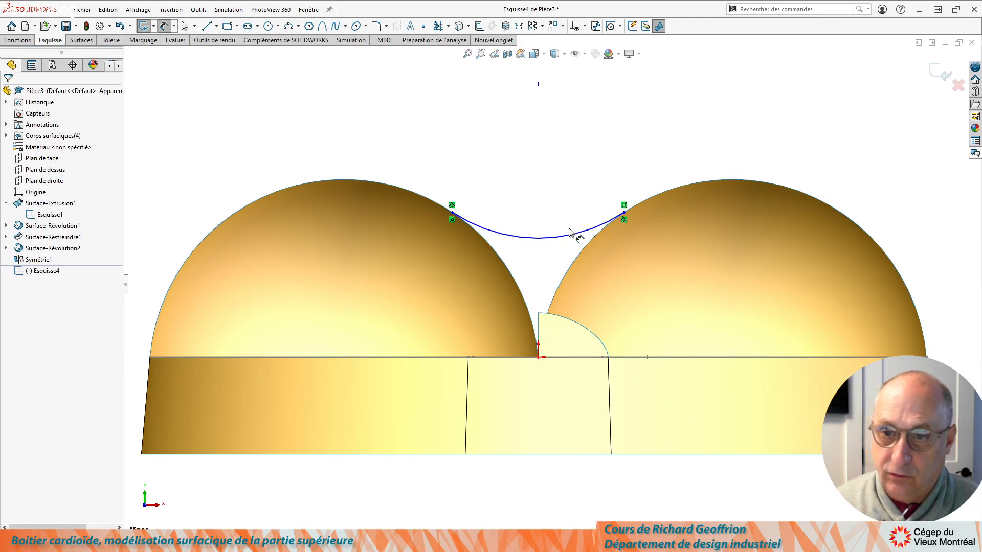
left_click(569, 235)
left_click(528, 163)
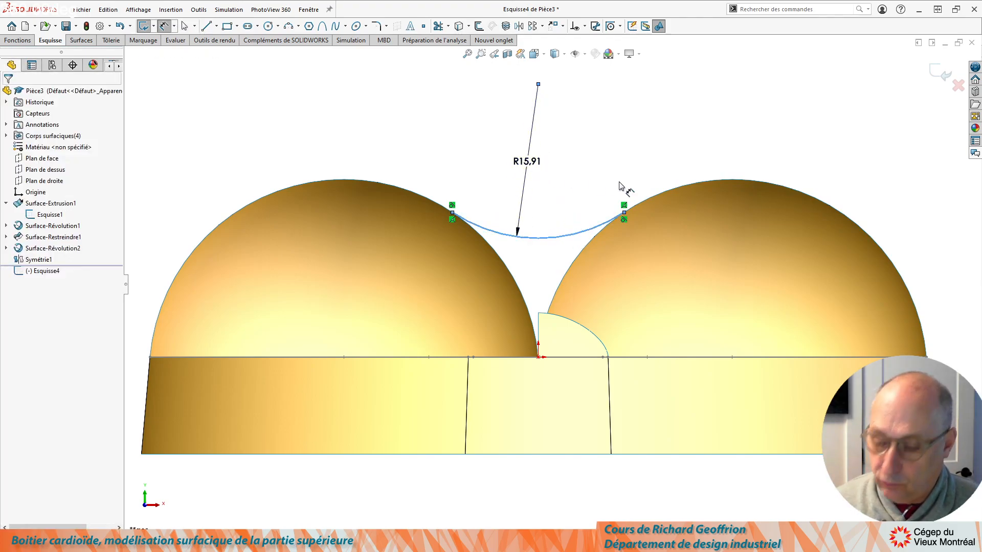
type("20")
key("Return")
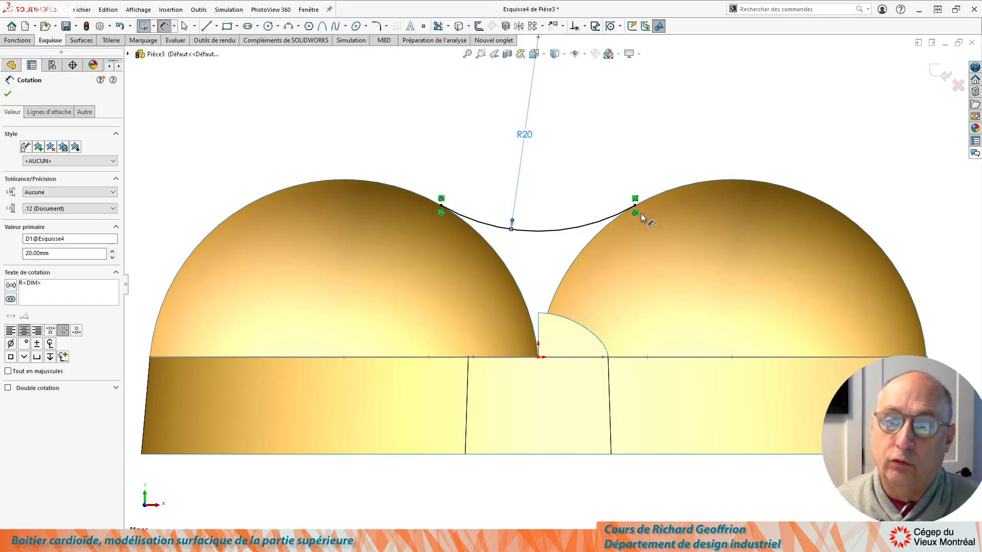
Extrude the arc as a blind 10 mm surface from the sketch plane toward the heart's tip
scroll(545, 189, "up", 4)
mouse_move(523, 189)
middle_mouse_down()
mouse_move(471, 283)
mouse_move(335, 230)
mouse_move(300, 241)
mouse_move(333, 248)
mouse_move(300, 256)
mouse_move(397, 277)
mouse_move(382, 279)
middle_mouse_up()
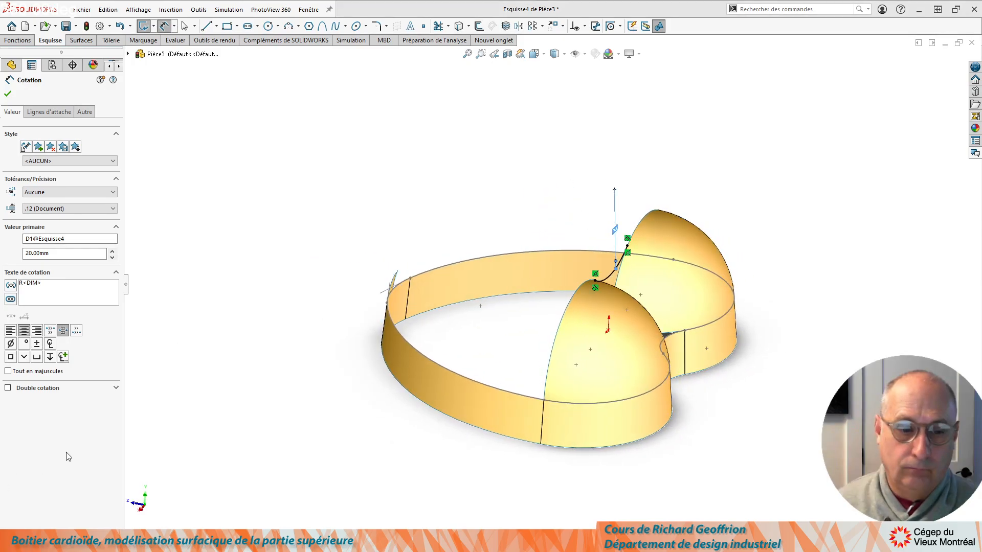
left_click(83, 42)
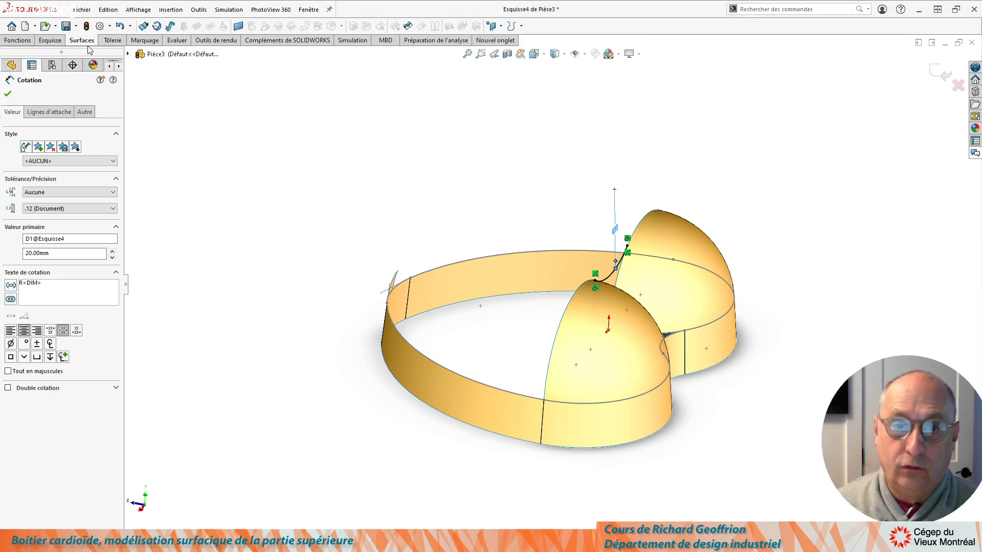
left_click(144, 26)
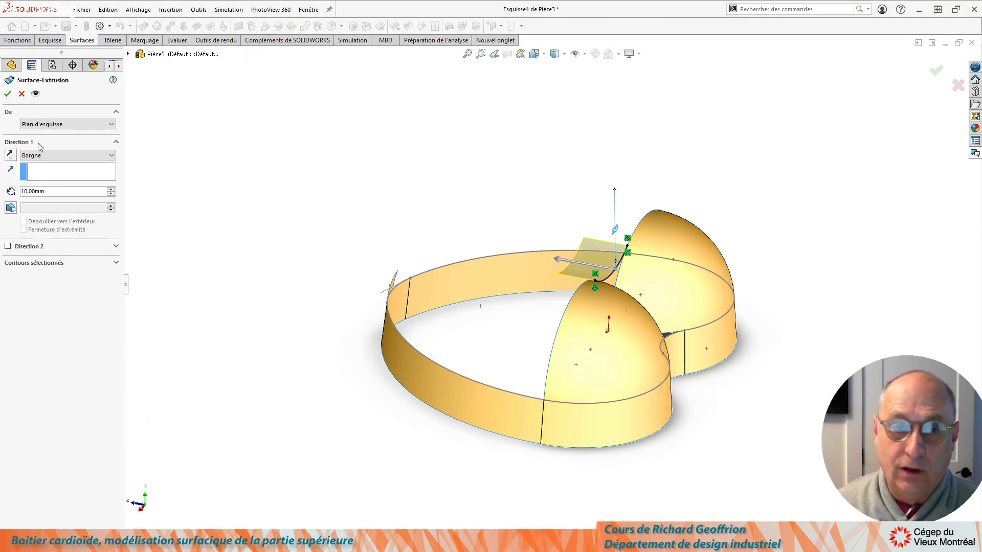
left_click(7, 93)
middle_click_drag(314, 228, 294, 245)
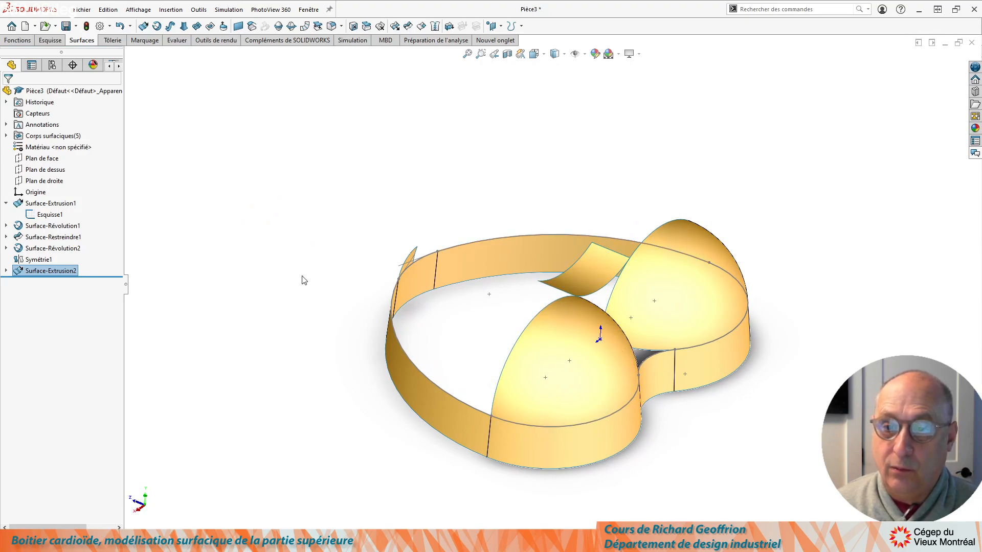
Trim the extruded arc surface and the wall with the right plane, removing their halves on the mirrored lobe's side
left_click(44, 180)
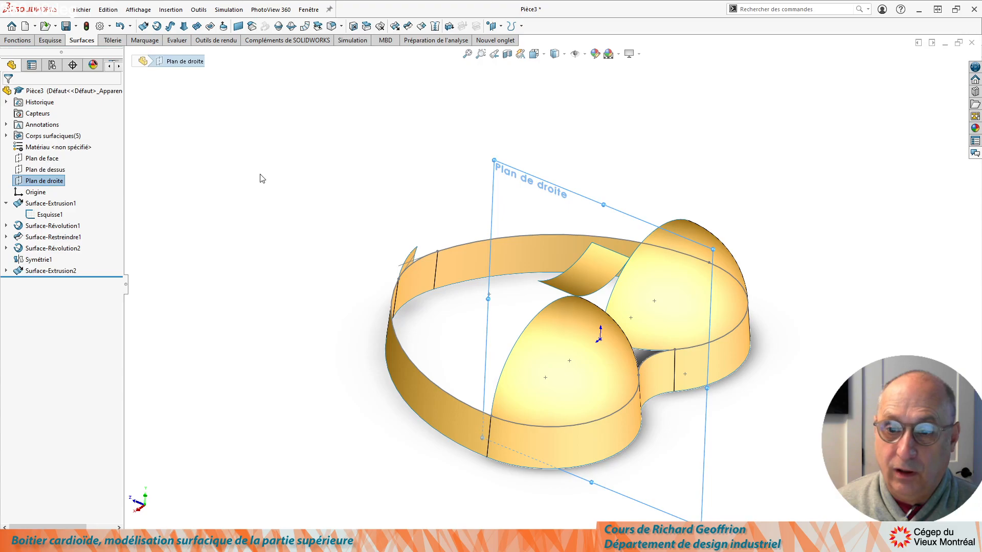
left_click(409, 26)
middle_click_drag(307, 197, 287, 220)
left_click(584, 269)
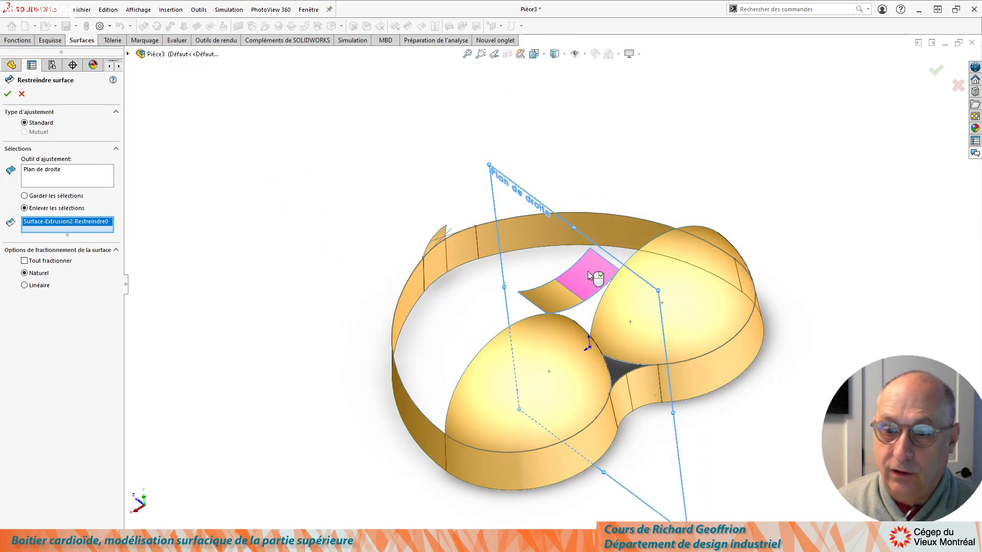
left_click(651, 389)
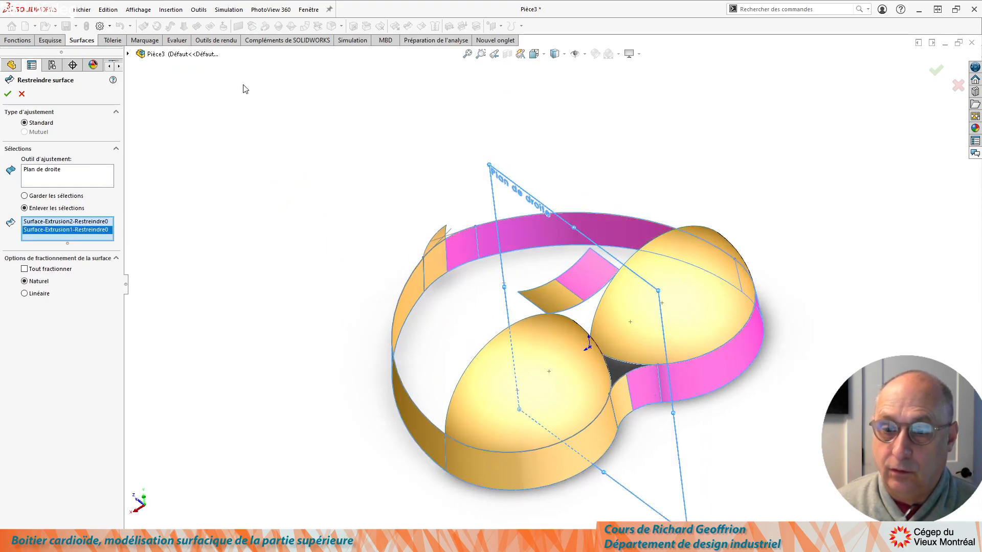
key("Return")
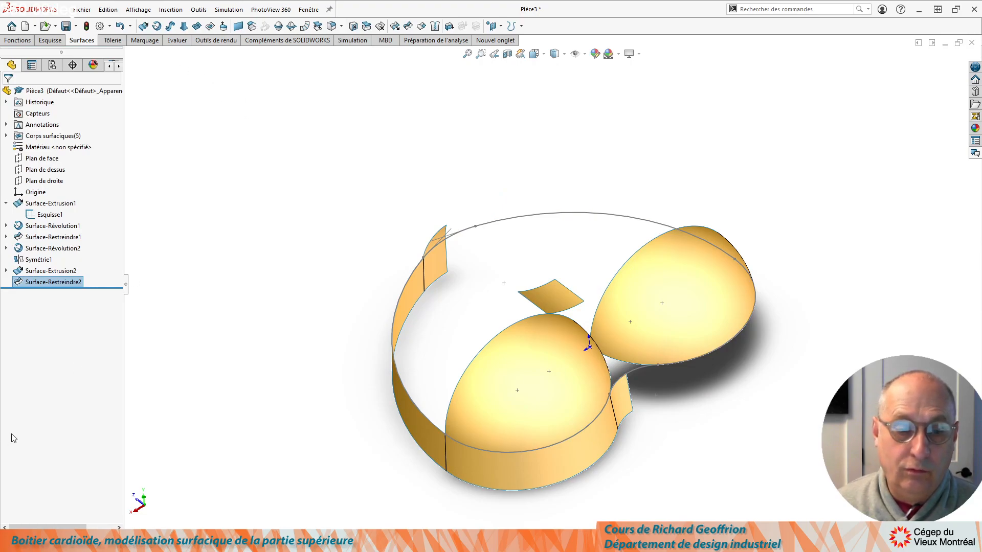
Hide the mirrored lobe surface body and the heart sketch
left_click(695, 288)
left_click(738, 262)
middle_click_drag(501, 327, 460, 338)
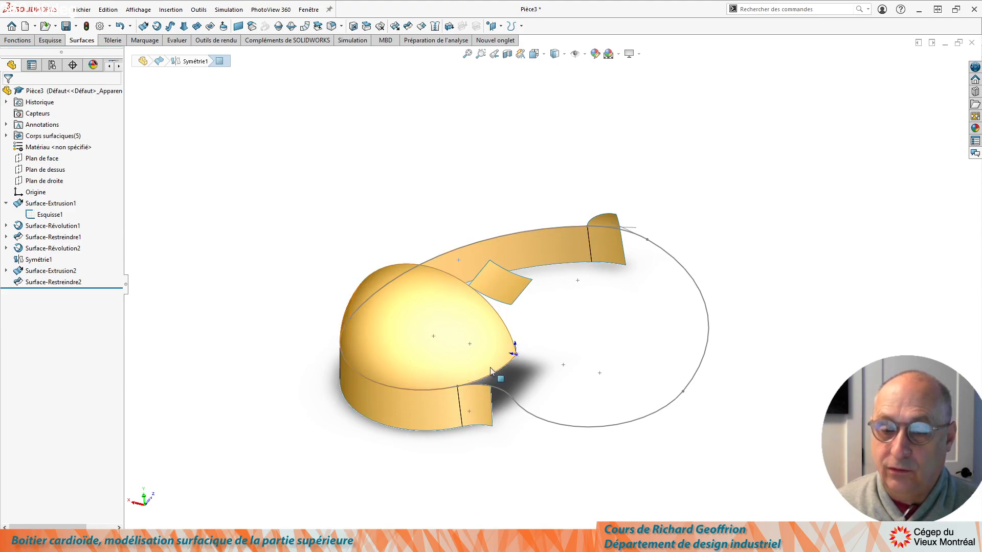
scroll(486, 339, "down", 3)
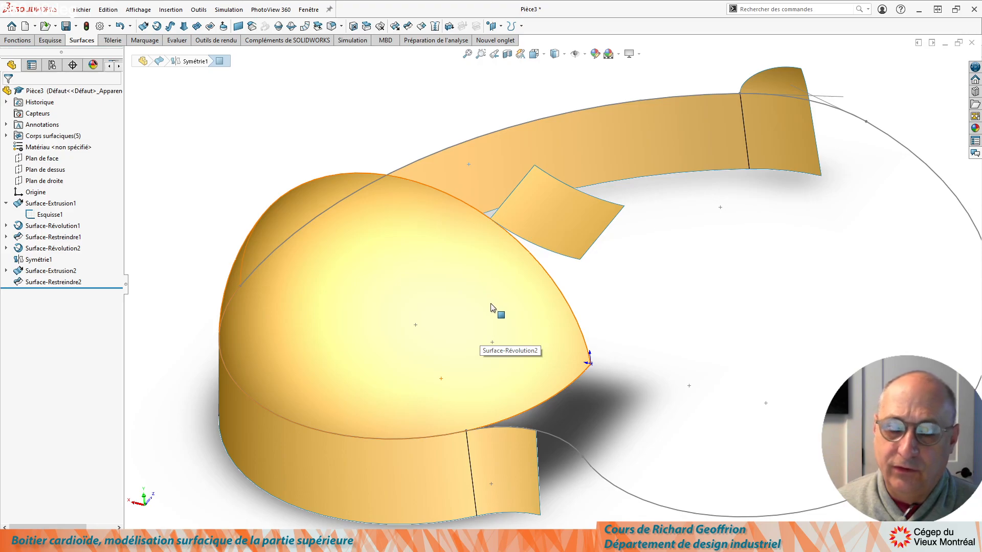
left_click(607, 479)
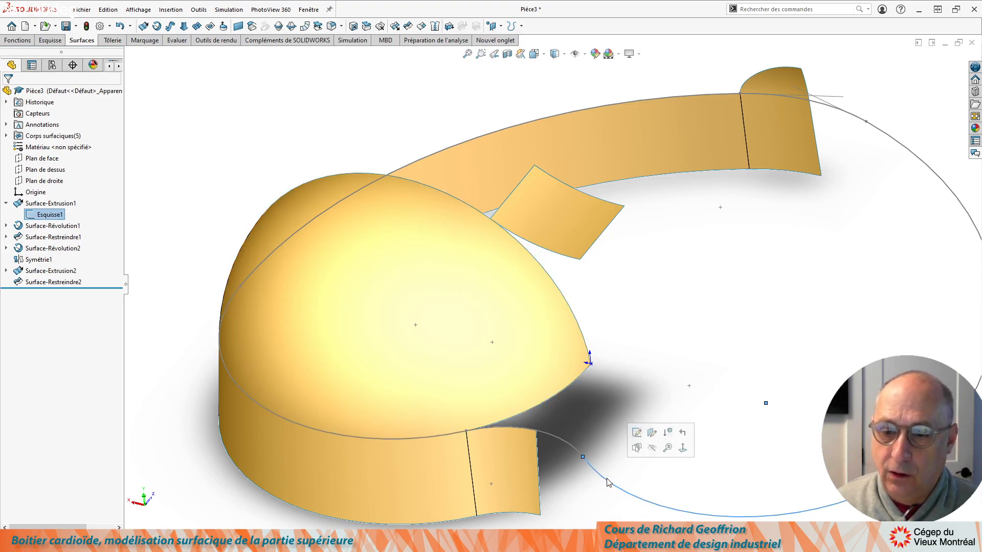
left_click(651, 448)
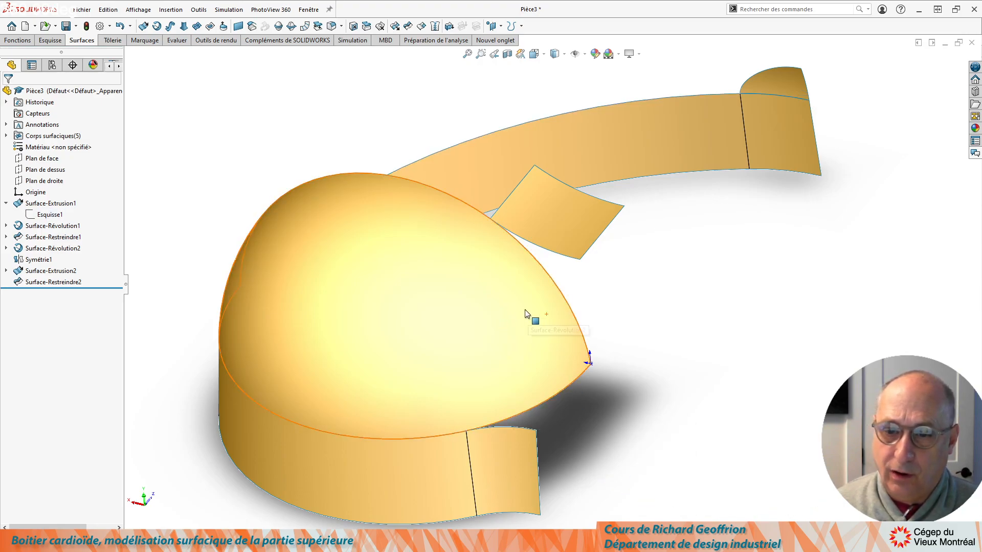
left_click(547, 352)
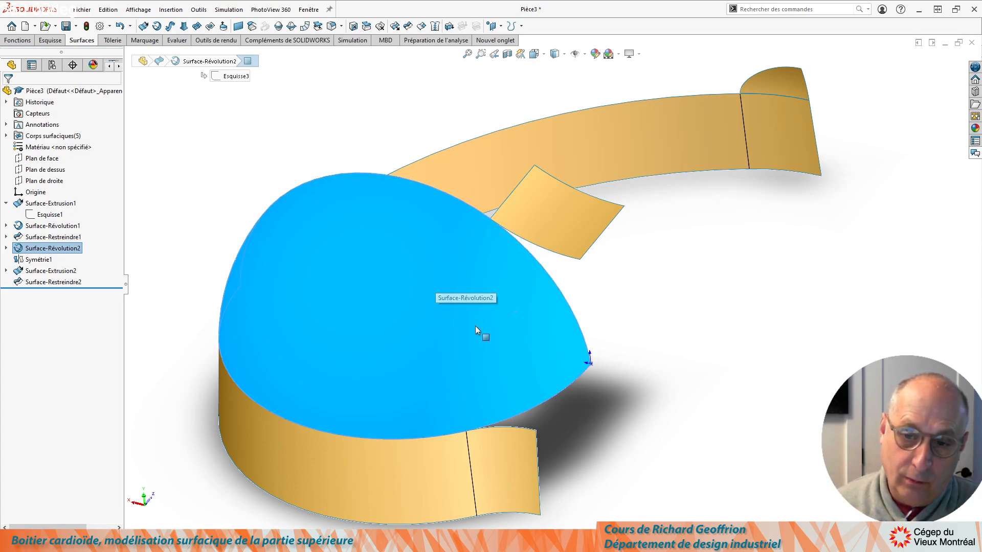
left_click(302, 113)
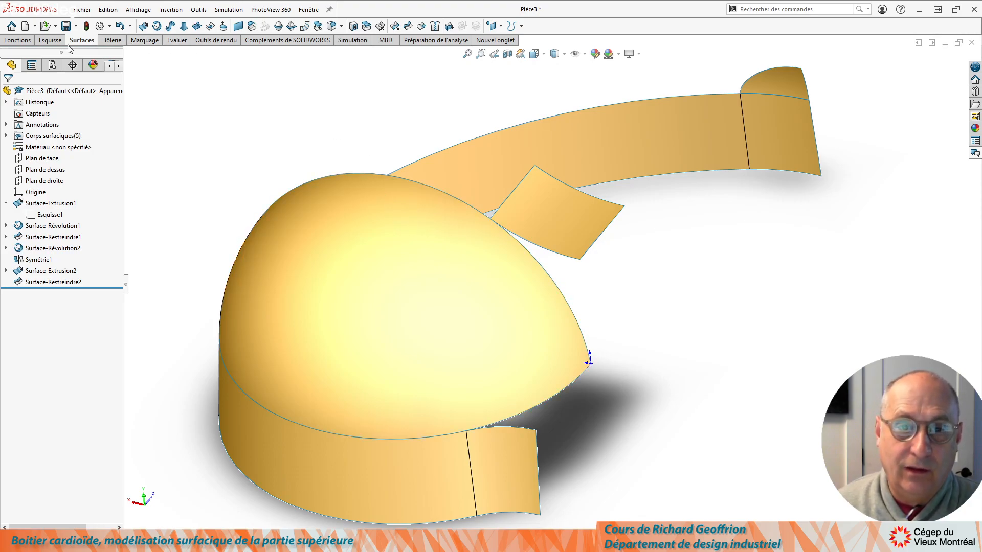
In a new 3D sketch, draw a two-point spline on the lobe's surface, from near the arc surface down toward the wall seam
left_click(52, 42)
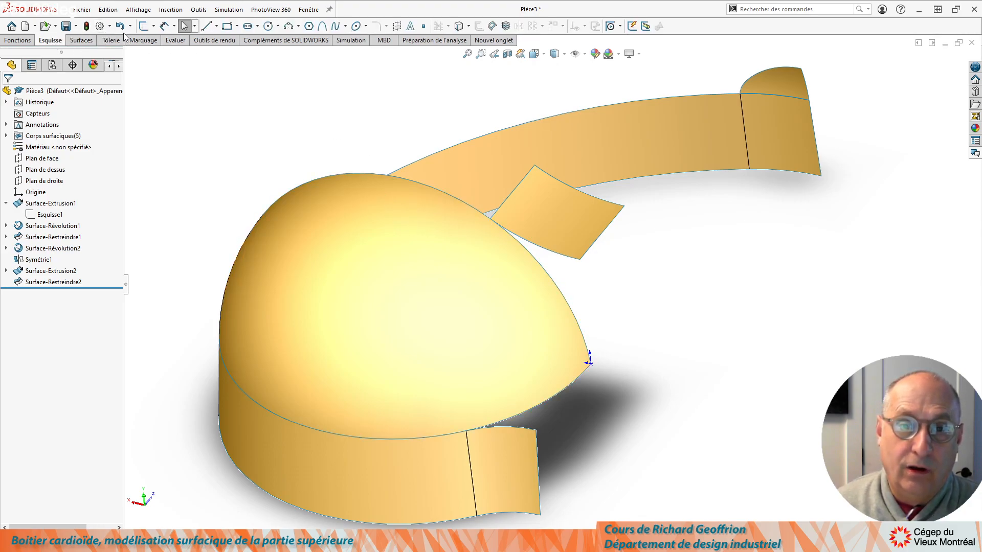
left_click(155, 27)
left_click(157, 49)
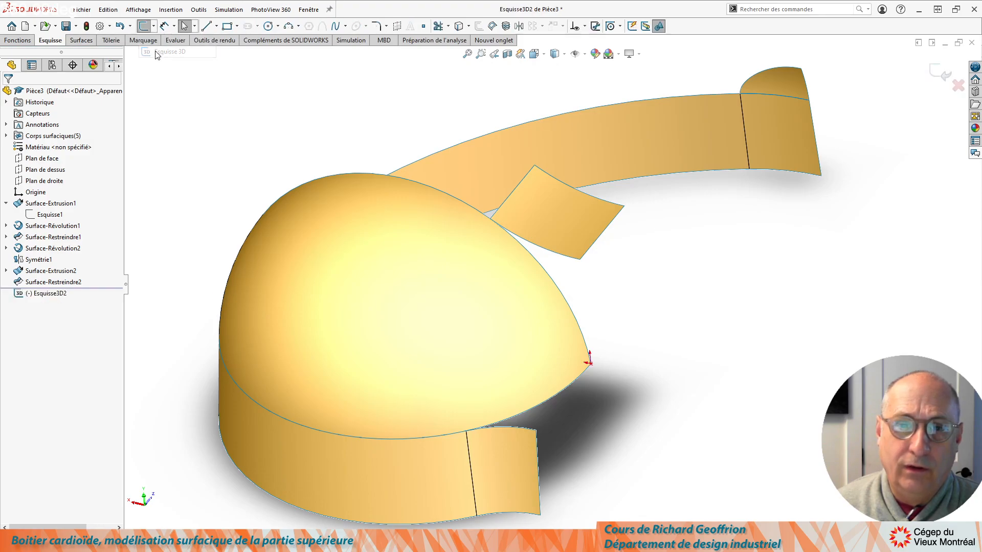
left_click(345, 26)
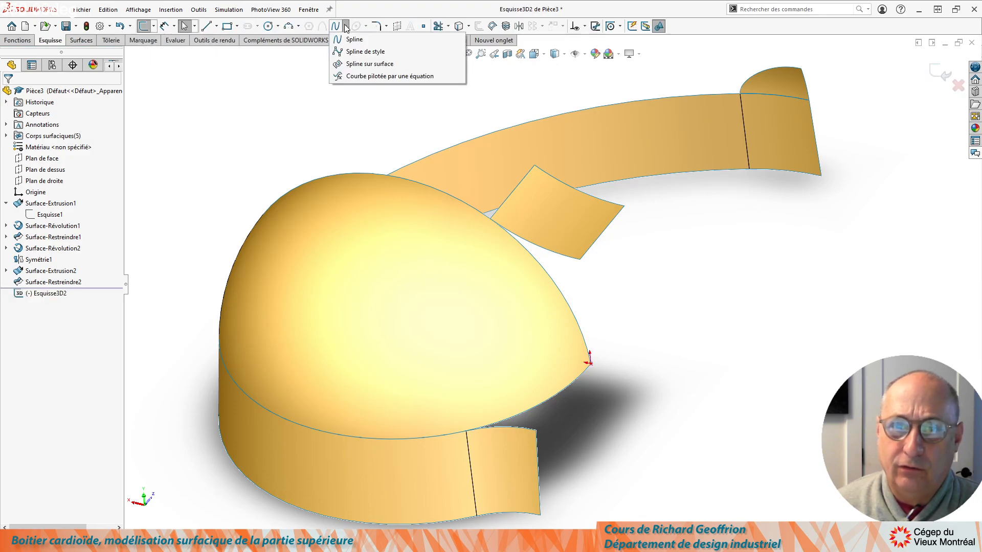
left_click(352, 64)
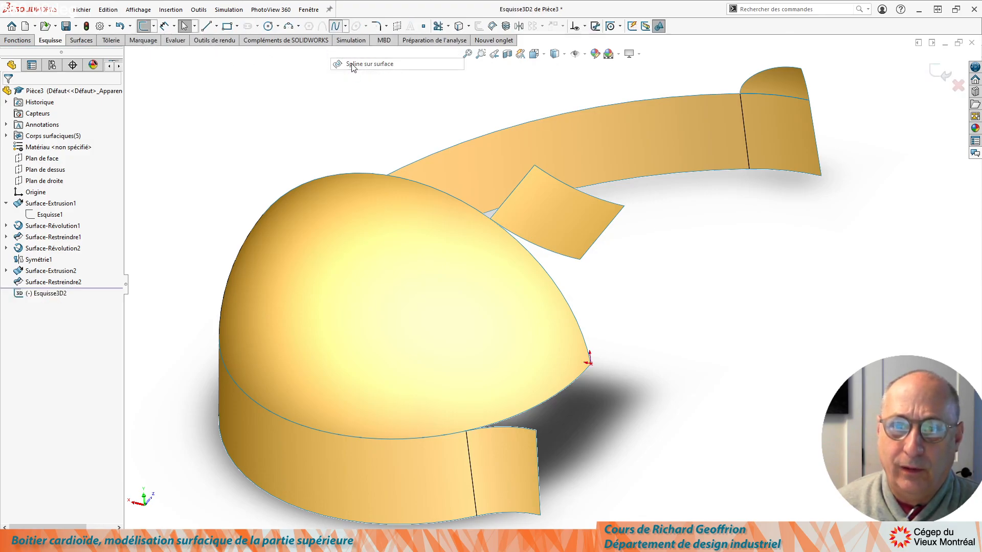
left_click(487, 254)
left_click(459, 396)
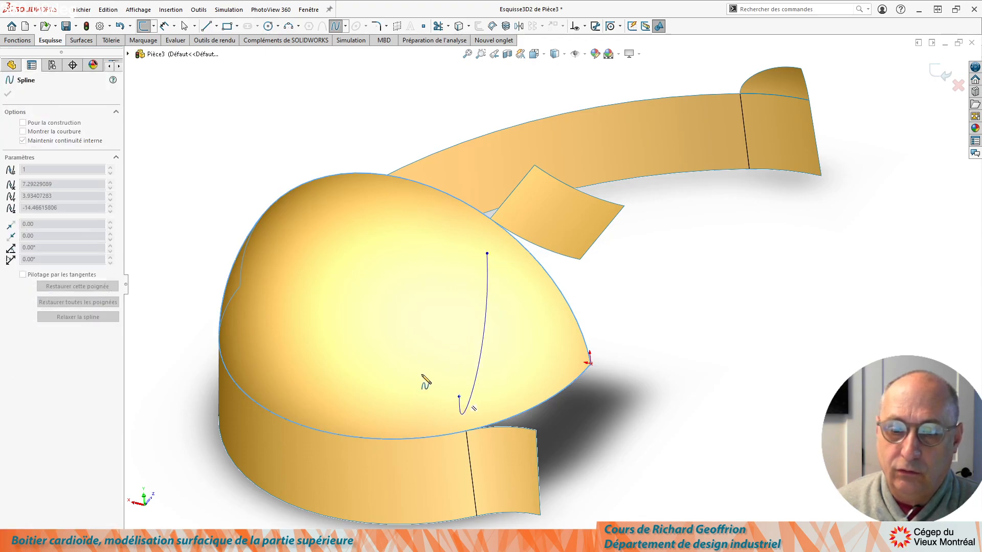
key("Escape")
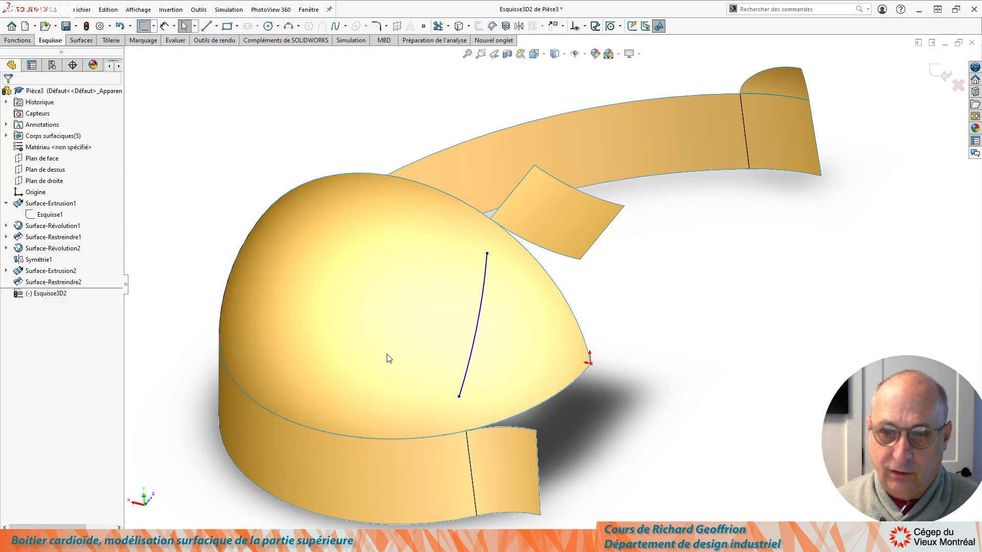
Bend the spline with its upper tangent handle and make its lower endpoint coincident with the lobe's bottom edge
left_click(486, 278)
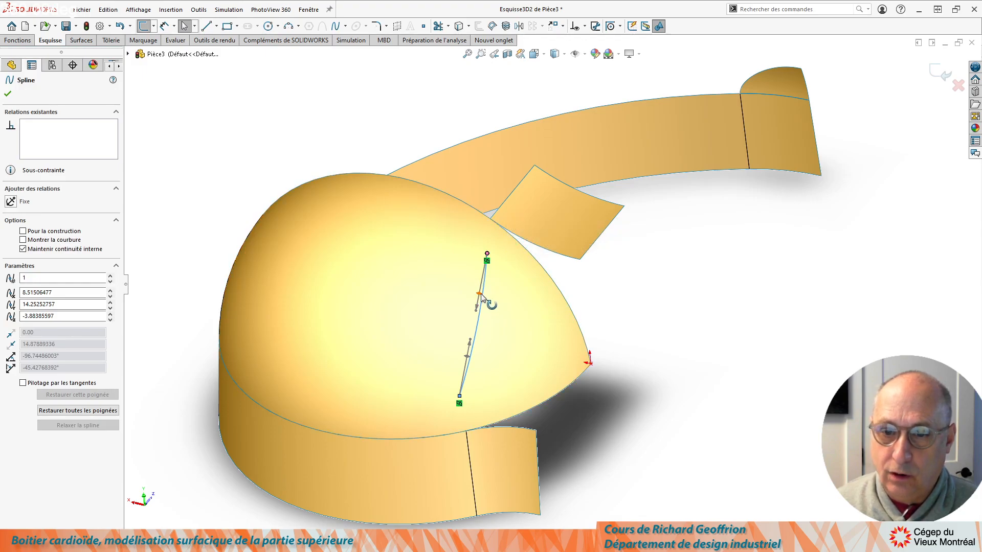
left_click_drag(472, 290, 441, 284)
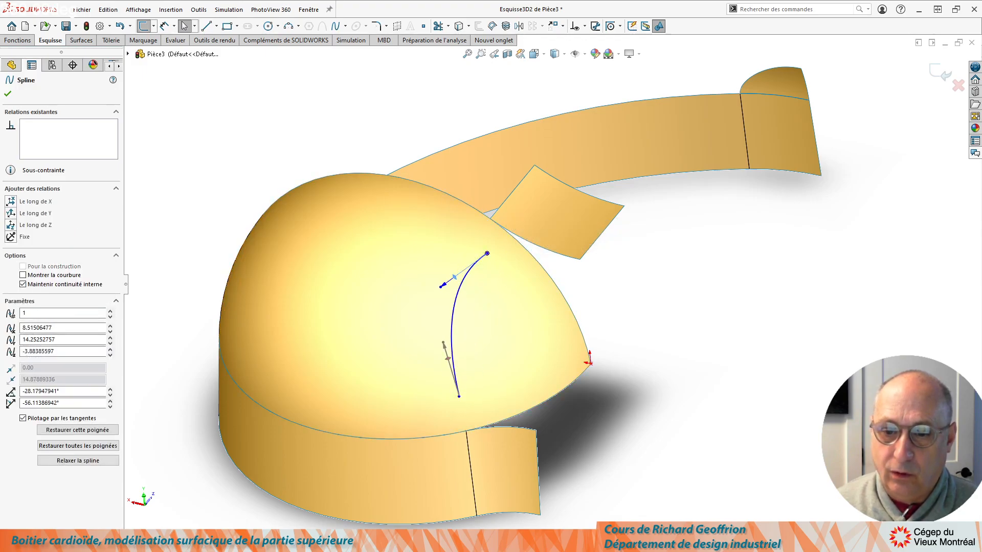
scroll(465, 486, "down", 2)
scroll(465, 486, "down", 1)
scroll(459, 440, "down", 2)
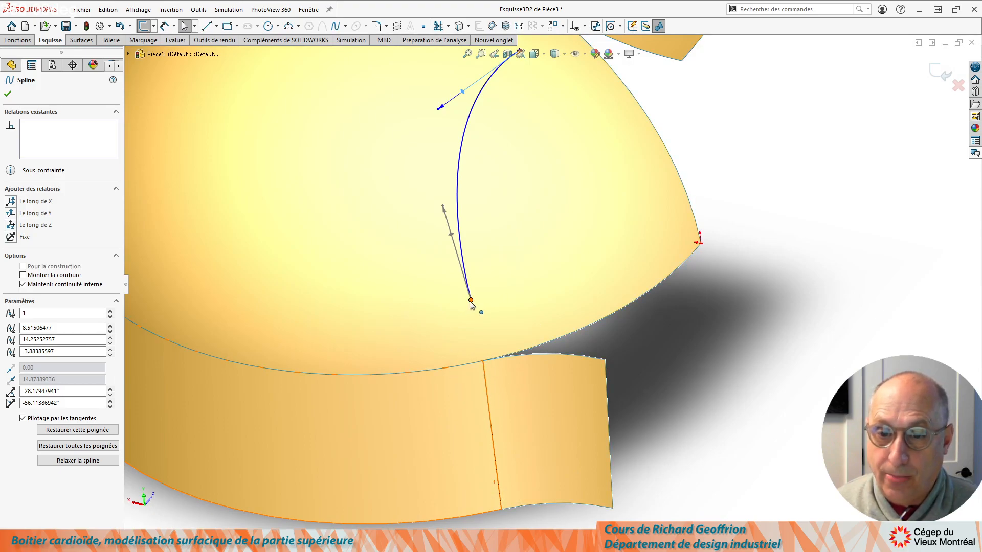
left_click(471, 301)
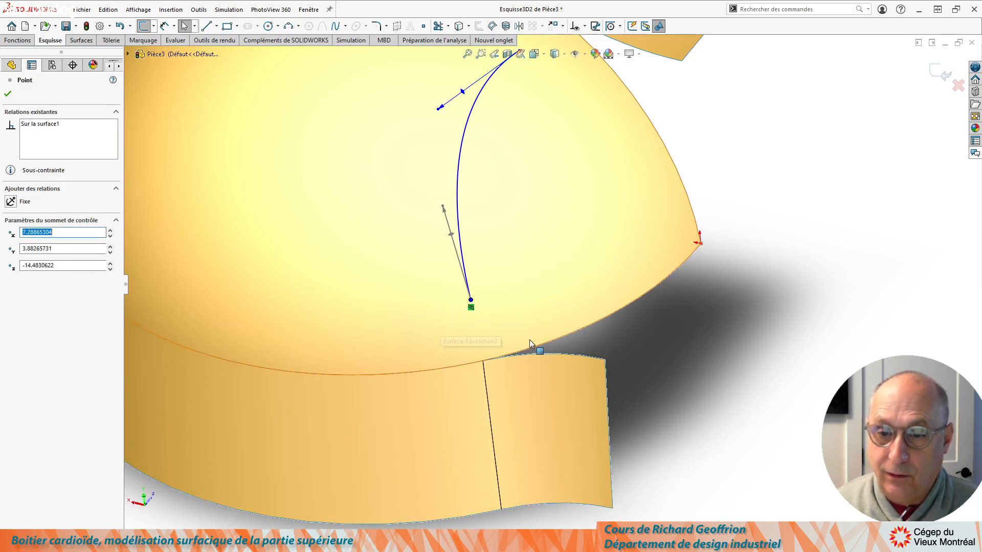
left_click(546, 347, "ctrl")
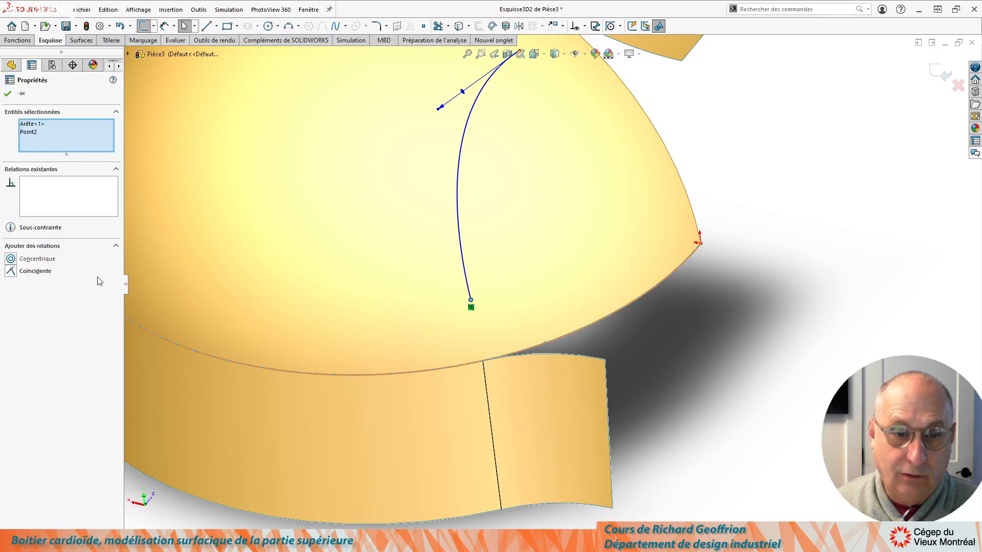
left_click(14, 272)
key("Escape")
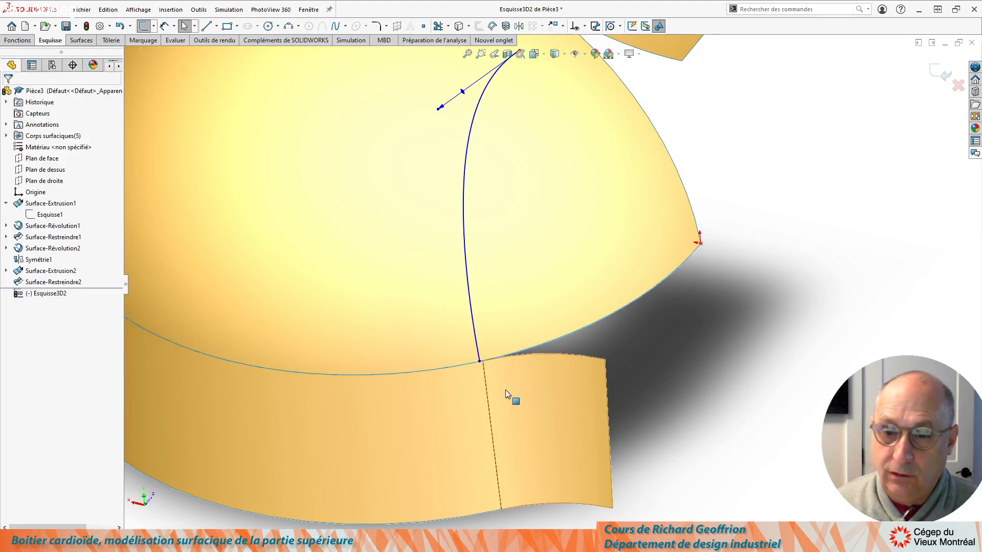
Make the spline's lower endpoint coincident with the wall's vertical seam edge
scroll(491, 374, "down", 3)
scroll(489, 370, "down", 1)
left_click(492, 354)
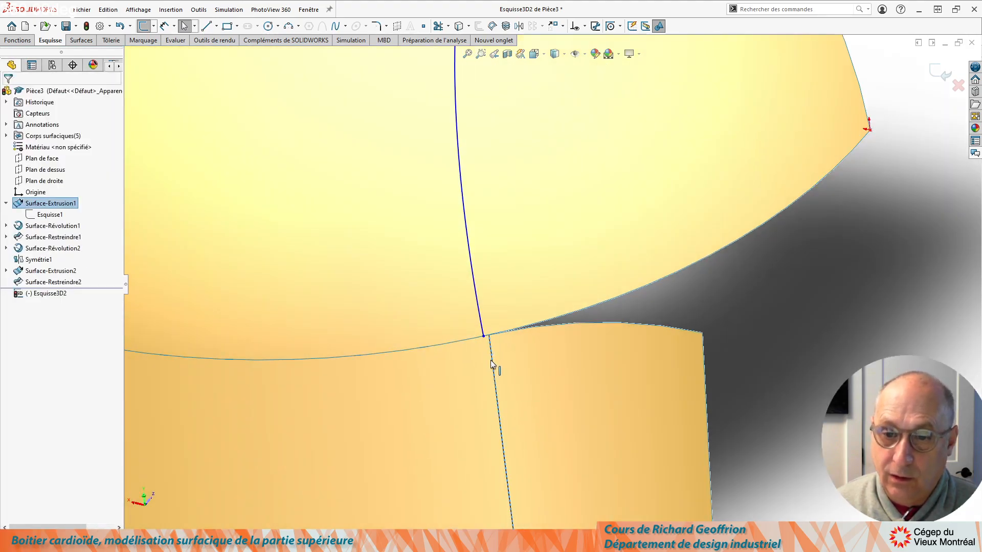
left_click(484, 336, "ctrl")
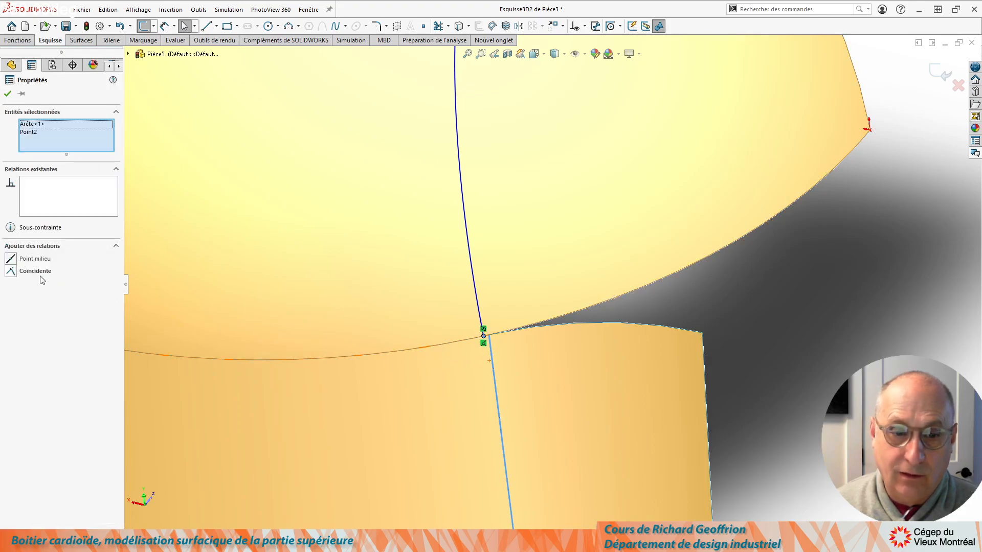
left_click(11, 272)
left_click(790, 372)
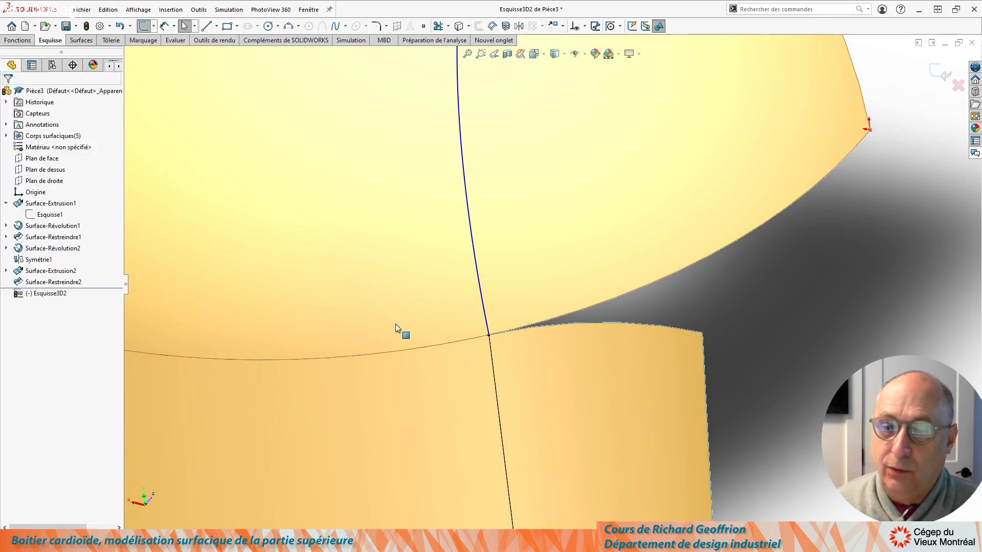
Adjust the spline's lower tangent handle and make it collinear with the wall's vertical seam edge
scroll(524, 256, "up", 5)
scroll(513, 226, "down", 2)
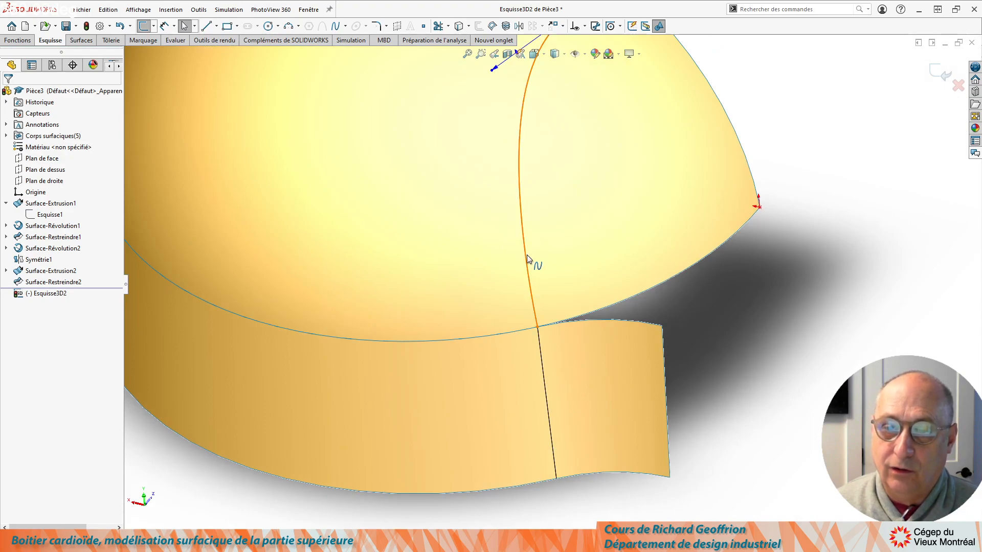
left_click(527, 258)
mouse_move(514, 235)
left_mouse_down()
mouse_move(534, 237)
mouse_move(522, 235)
left_mouse_up()
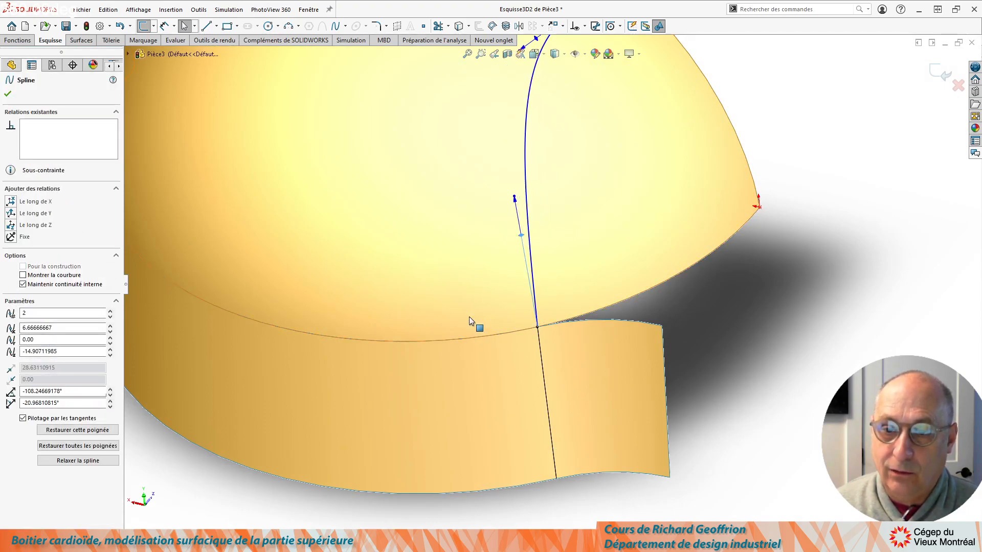
left_click(544, 376, "ctrl")
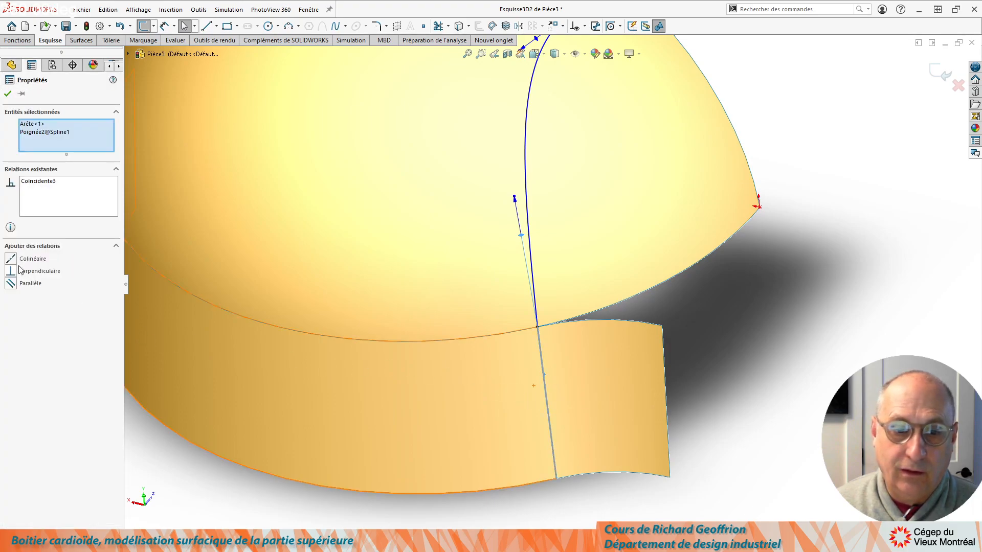
left_click(13, 261)
left_click(725, 361)
Move the spline's upper endpoint toward the arc surface and make it coincident with the lobe's upper trimmed edge
scroll(566, 171, "up", 5)
mouse_move(565, 171)
middle_mouse_down()
mouse_move(559, 182)
mouse_move(574, 179)
middle_mouse_up()
scroll(577, 149, "down", 5)
scroll(570, 169, "down", 2)
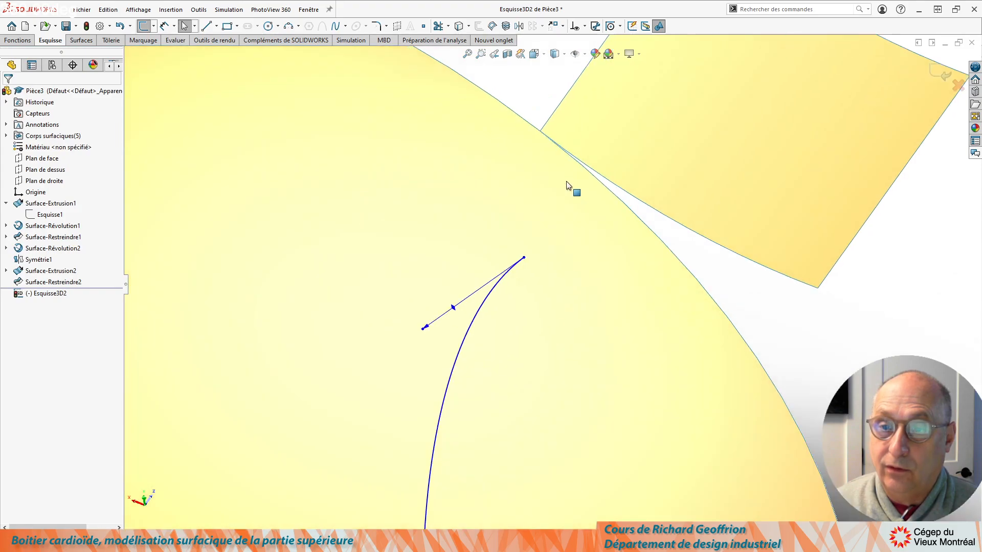
left_click_drag(525, 260, 499, 158)
key("Escape")
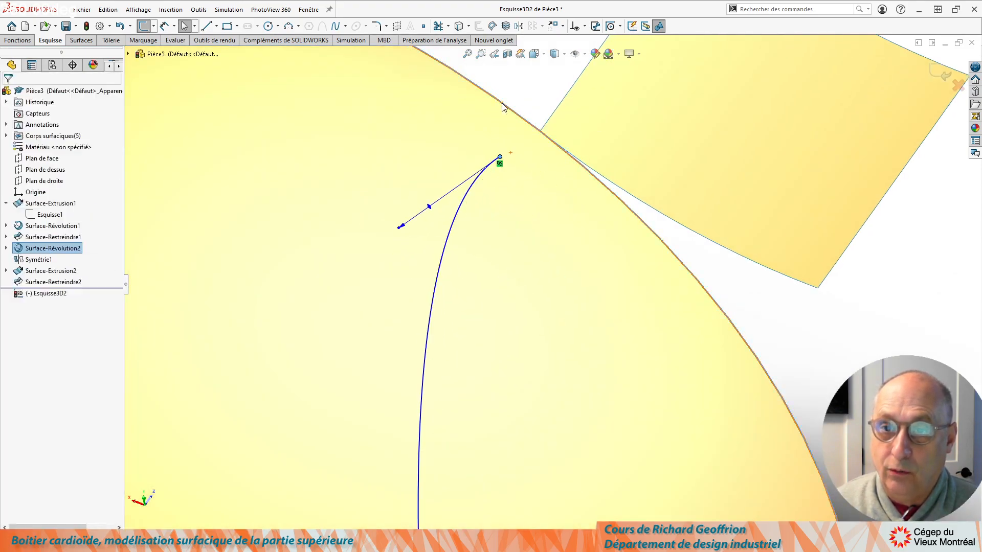
left_click(495, 160, "ctrl")
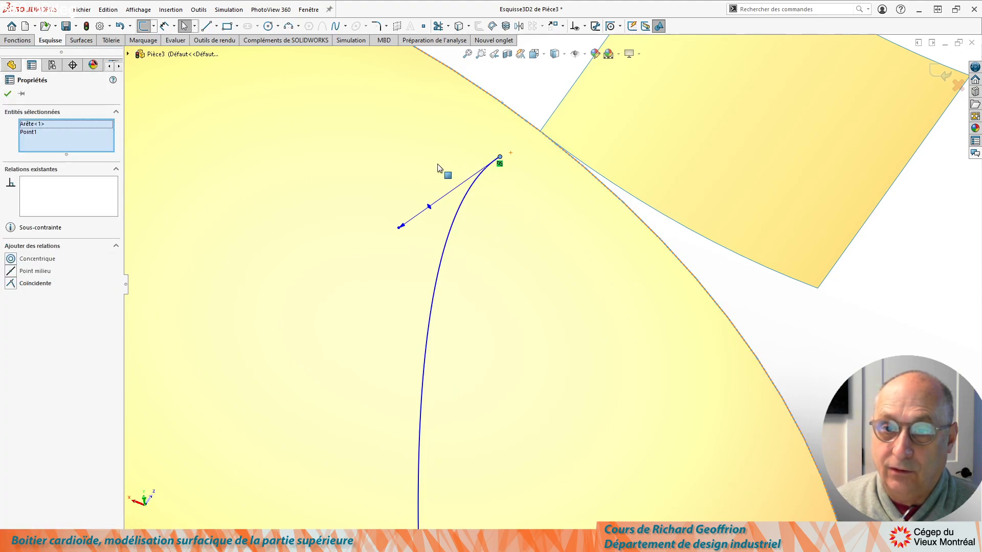
left_click(12, 284)
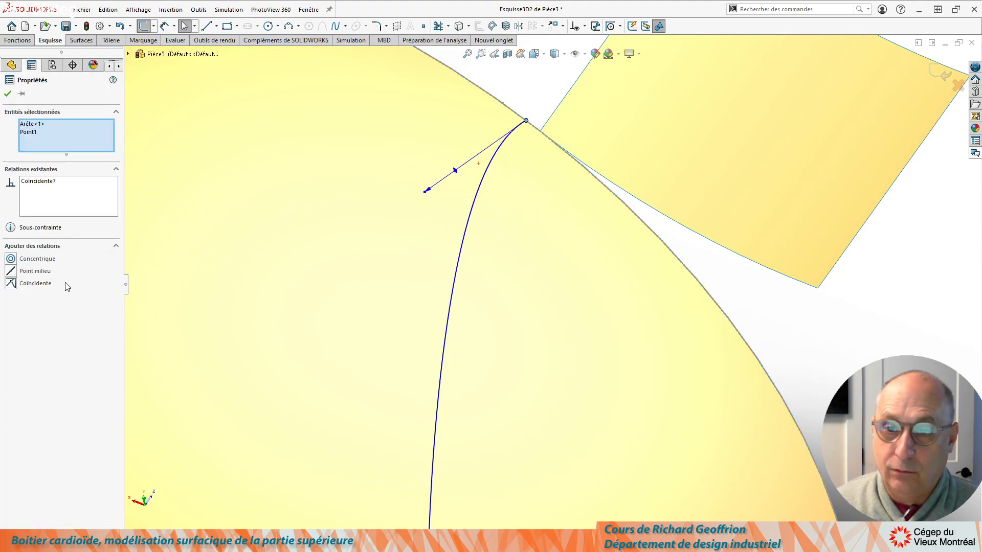
left_click(781, 321)
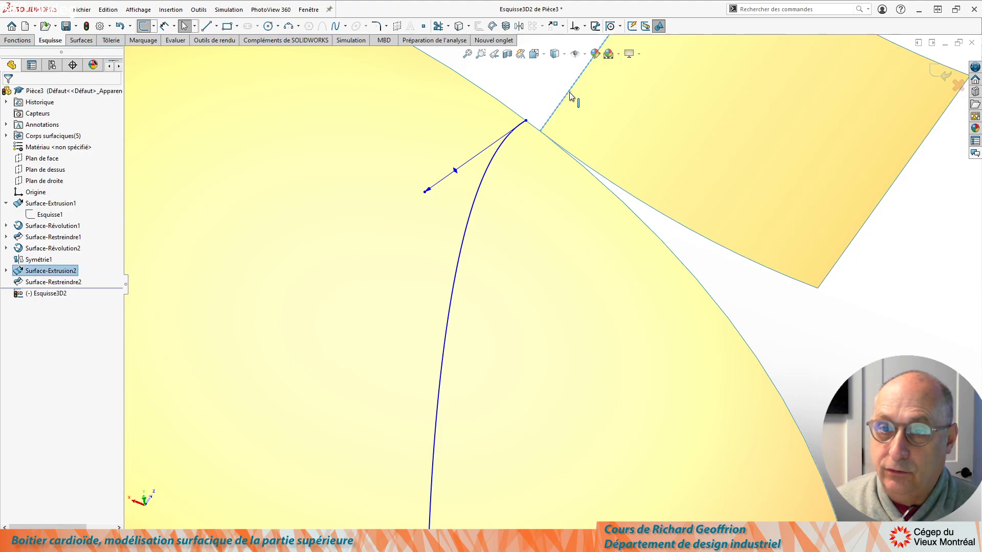
Make the spline's upper endpoint coincident with the straight edge of the arc surface that touches the lobe
left_click(527, 121, "ctrl")
left_click(11, 271)
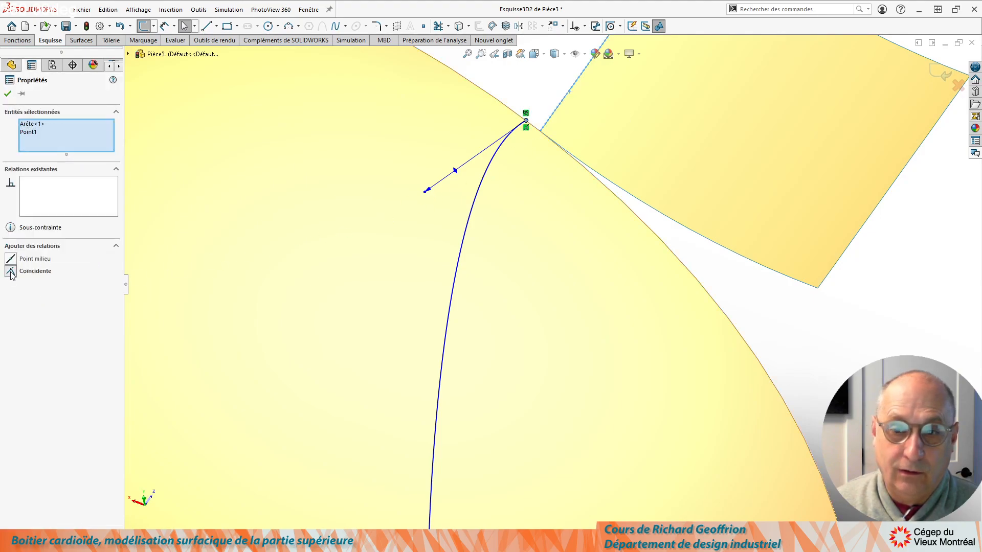
left_click(767, 318)
Reorient the spline's upper tangent handle and make it collinear with the arc surface's straight edge at the lobe
left_click_drag(470, 182, 486, 201)
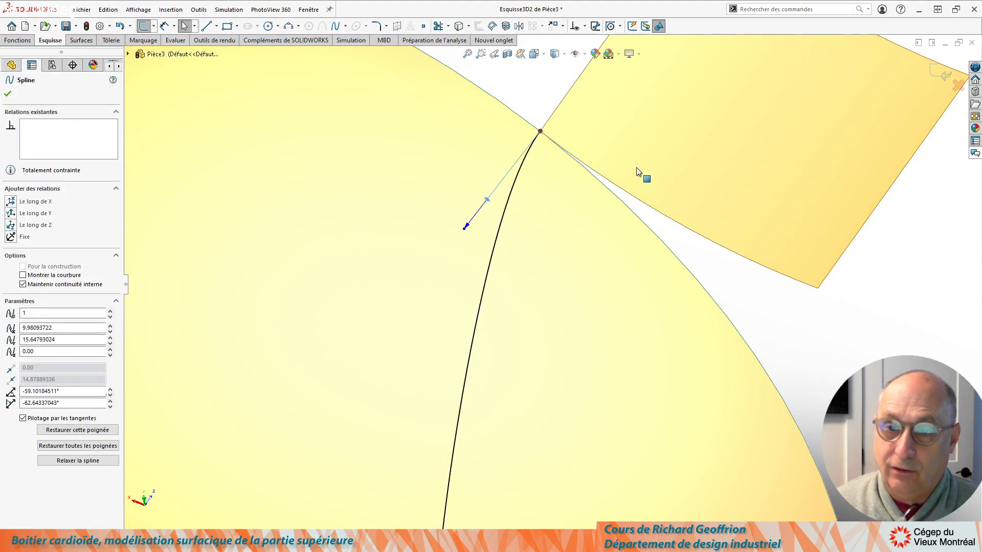
left_click(574, 99, "ctrl")
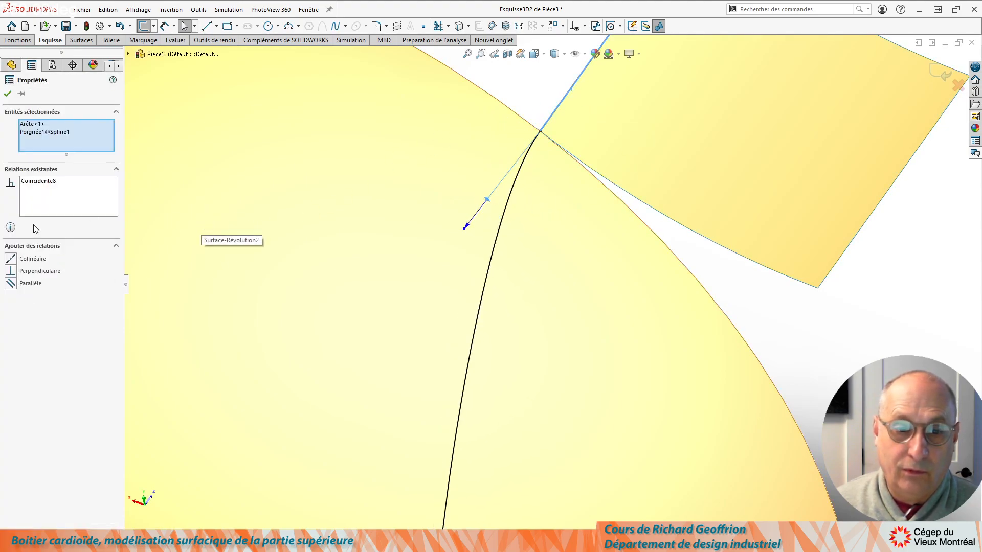
left_click(11, 259)
left_click(781, 335)
Relax the constrained spline on the lobe
scroll(780, 328, "up", 4)
middle_click_drag(680, 393, 542, 339)
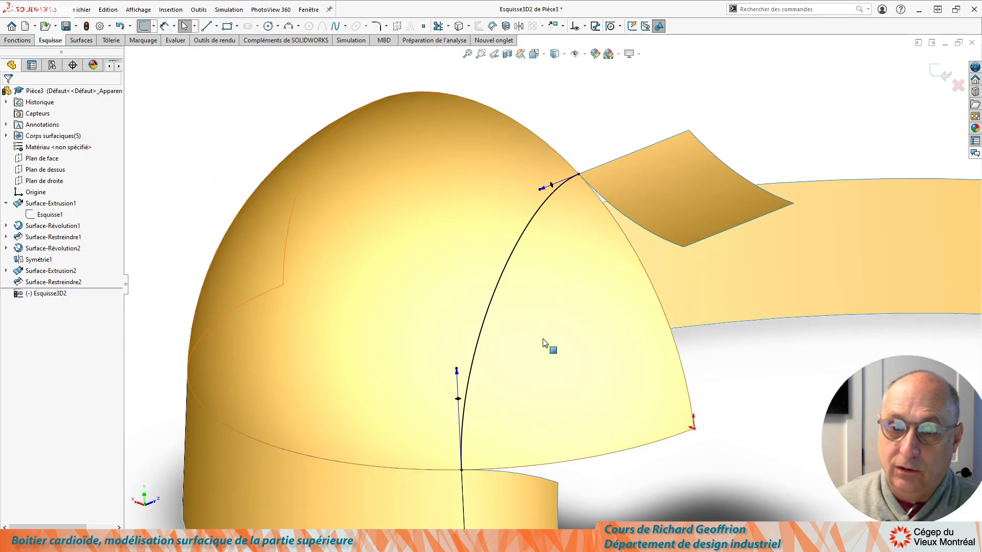
left_click(486, 305)
left_click(91, 426)
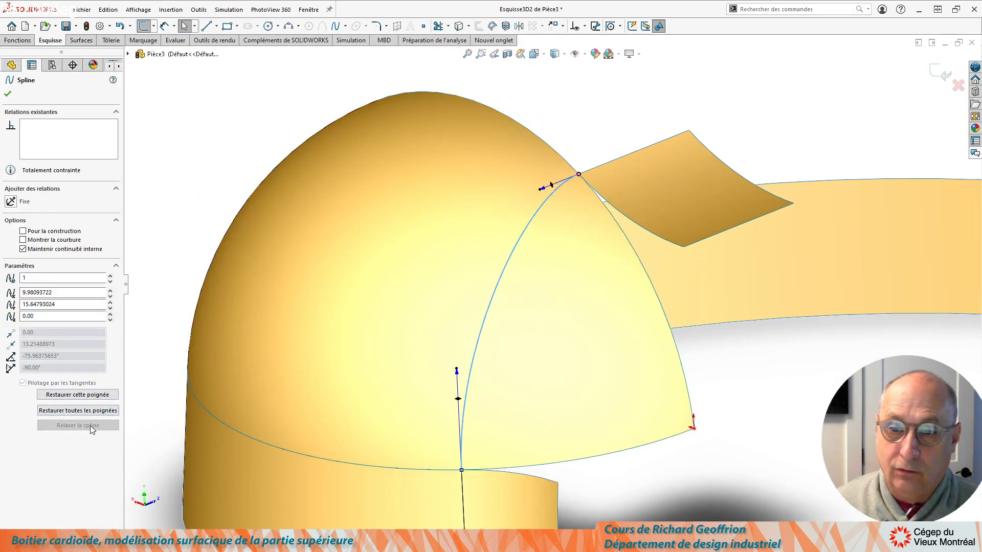
left_click(234, 132)
scroll(357, 252, "up", 5)
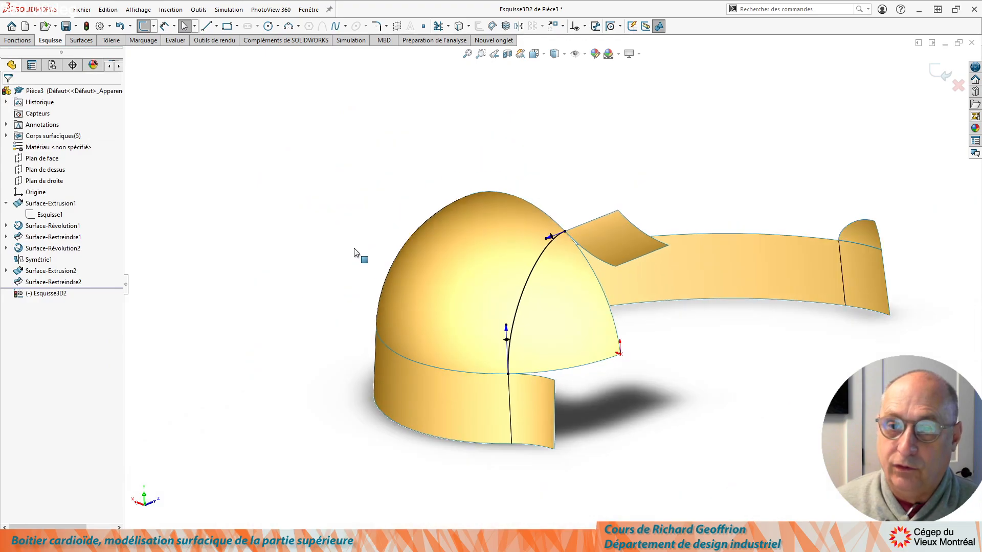
Trim the lobe surface with the 3D spline sketch, removing the piece on the heart-tip side
middle_click_drag(449, 268, 486, 321)
scroll(713, 360, "down", 2)
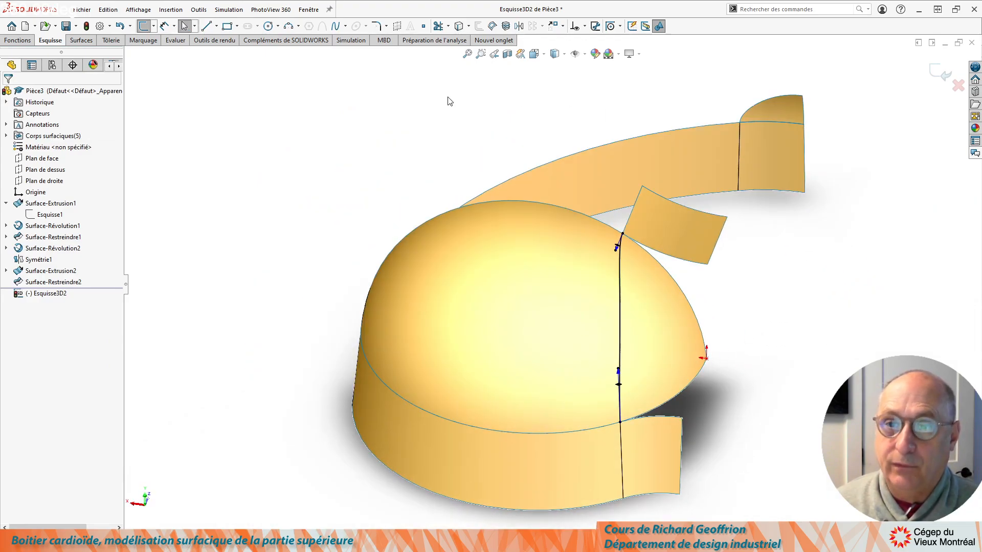
left_click(81, 41)
left_click(407, 26)
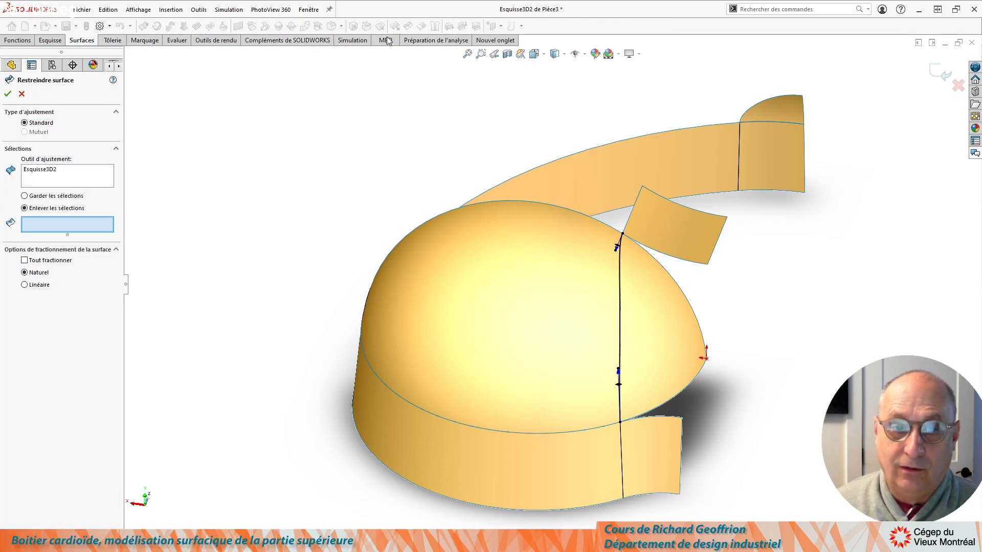
left_click(639, 314)
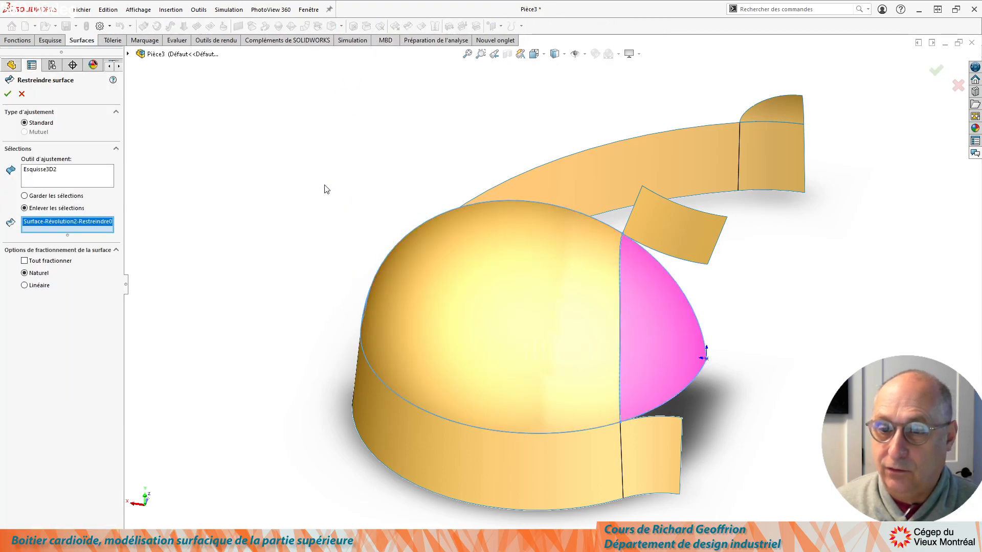
key("Return")
In a new sketch on the right plane, draw a two-point spline from below the arc surface down toward the wall
mouse_move(351, 208)
middle_mouse_down()
mouse_move(348, 171)
mouse_move(350, 212)
mouse_move(342, 209)
middle_mouse_up()
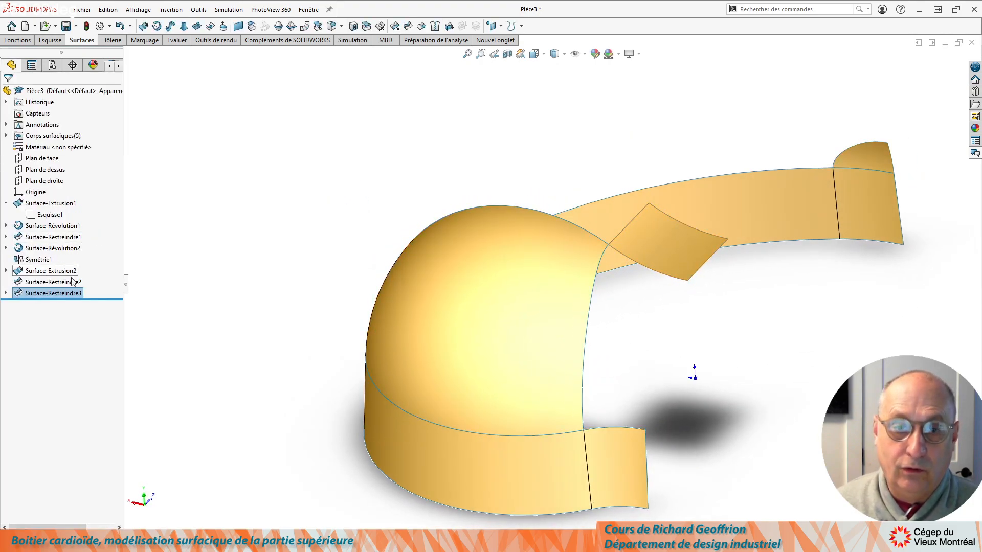
left_click(32, 182)
middle_click_drag(380, 263, 569, 377)
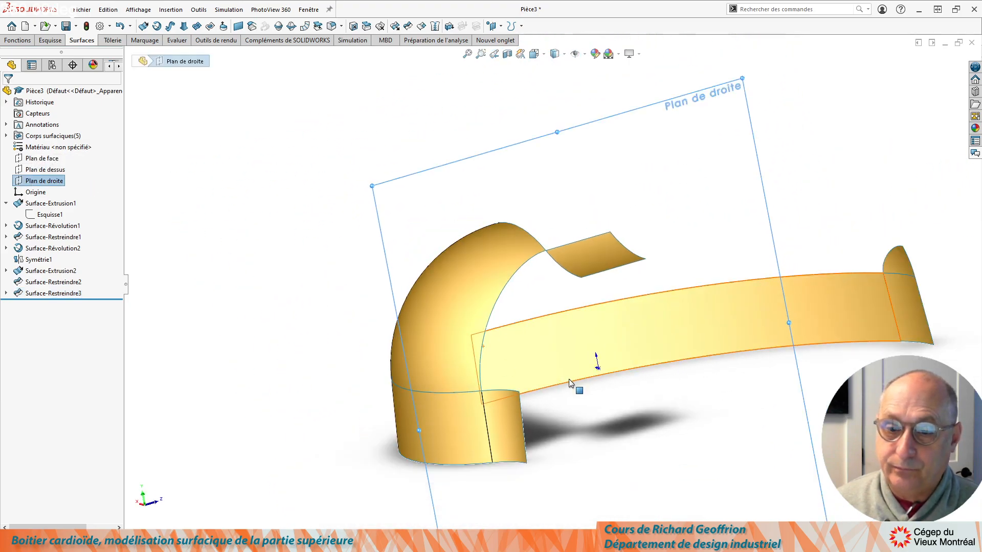
scroll(570, 376, "down", 3)
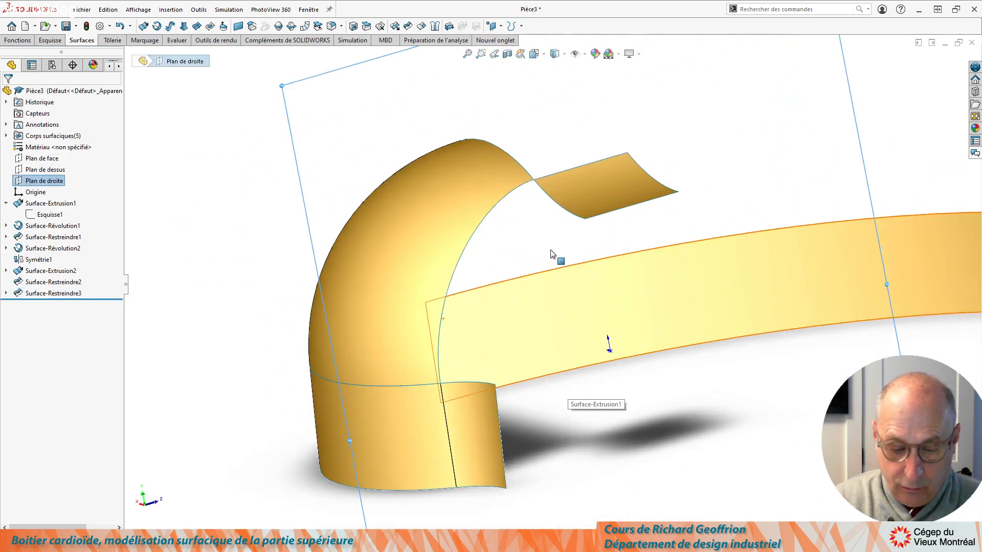
key("s")
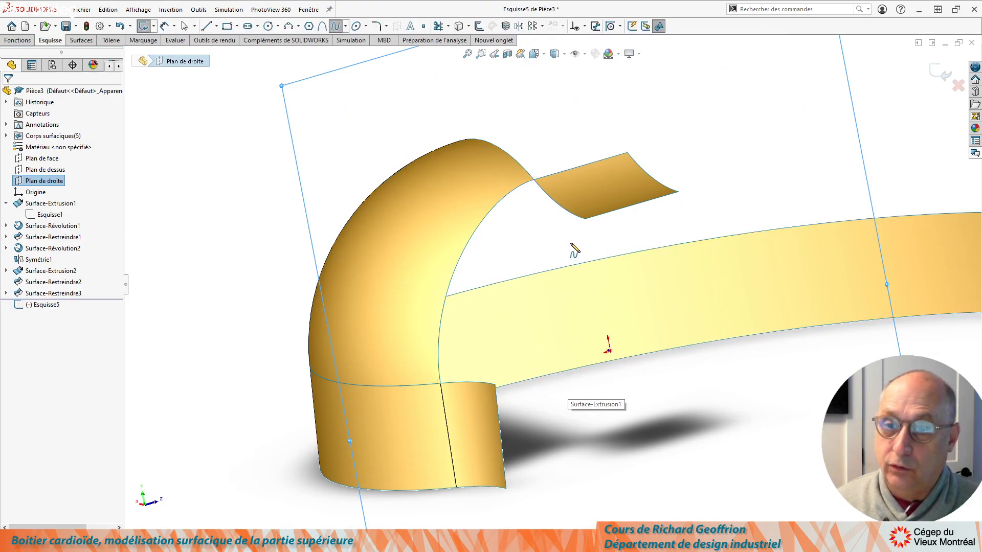
left_click(570, 243)
double_click(524, 353)
key("Escape")
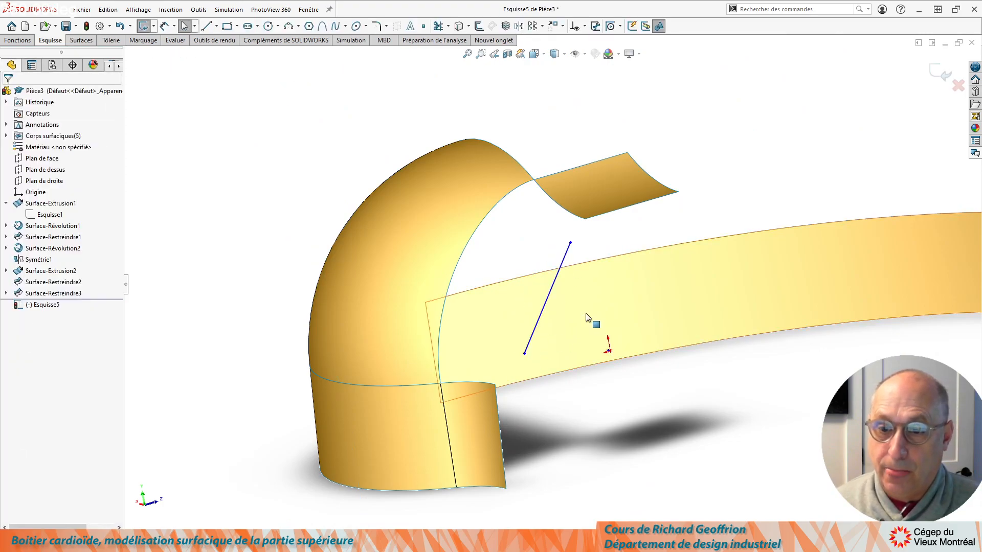
Bend the right-plane spline into a curve by adjusting its upper and lower tangent handles
scroll(581, 250, "down", 3)
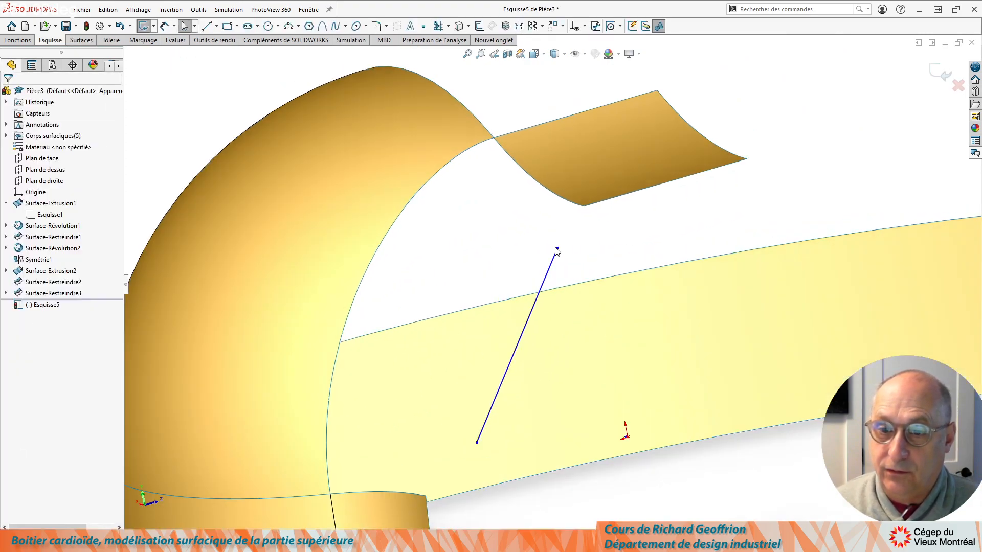
left_click(546, 278)
left_click_drag(542, 306, 484, 271)
left_click_drag(474, 383, 467, 389)
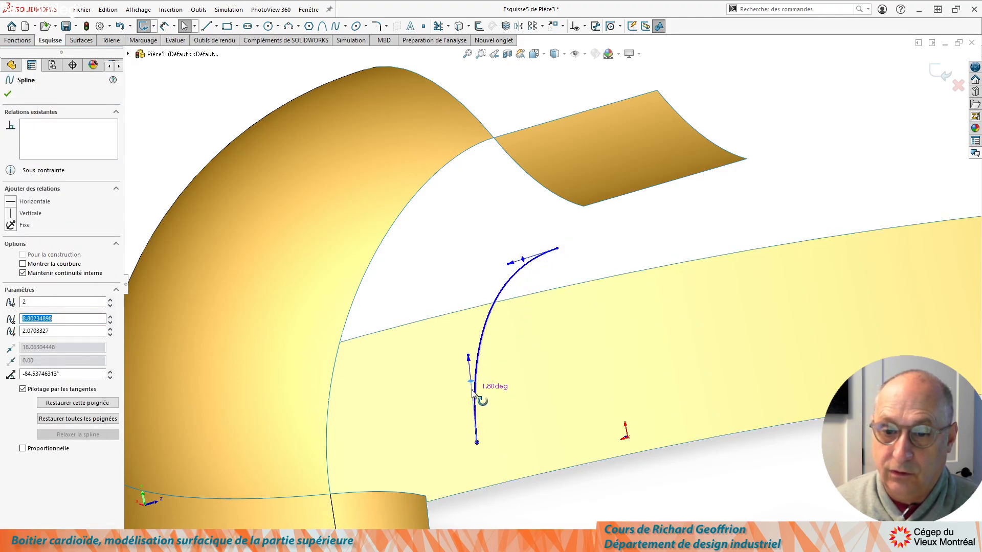
Make the spline's upper endpoint coincident with the near corner of the arc surface
left_click(558, 250)
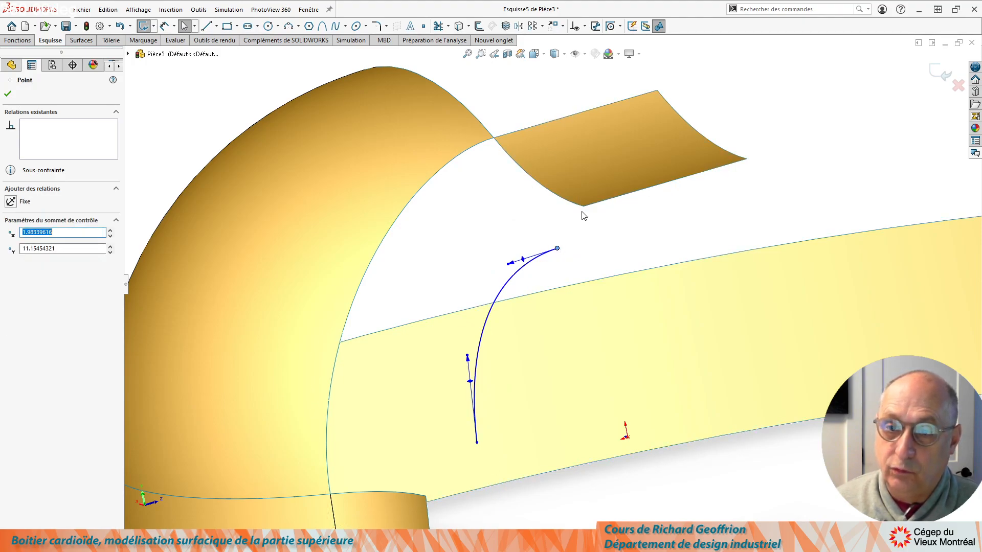
left_click(584, 206, "ctrl")
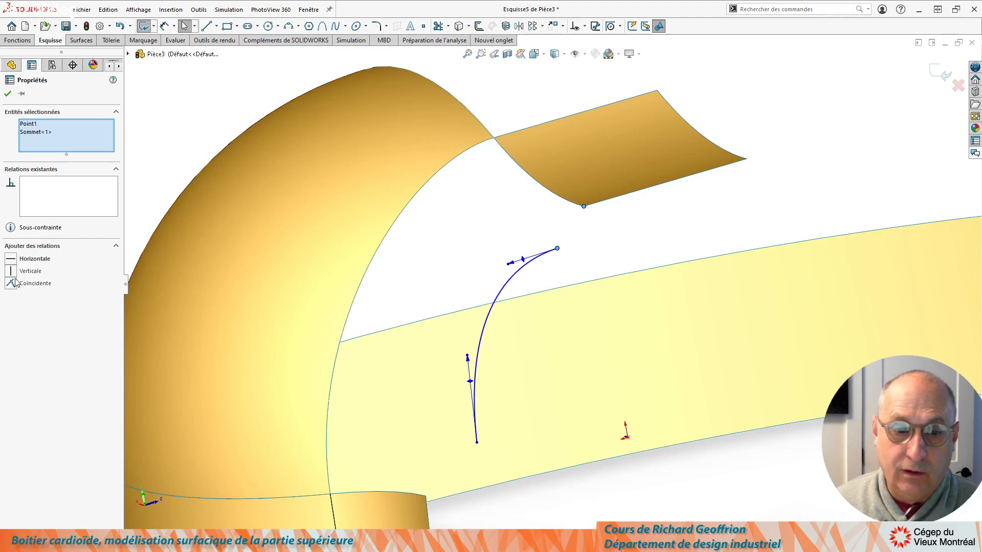
left_click(15, 284)
key("Escape")
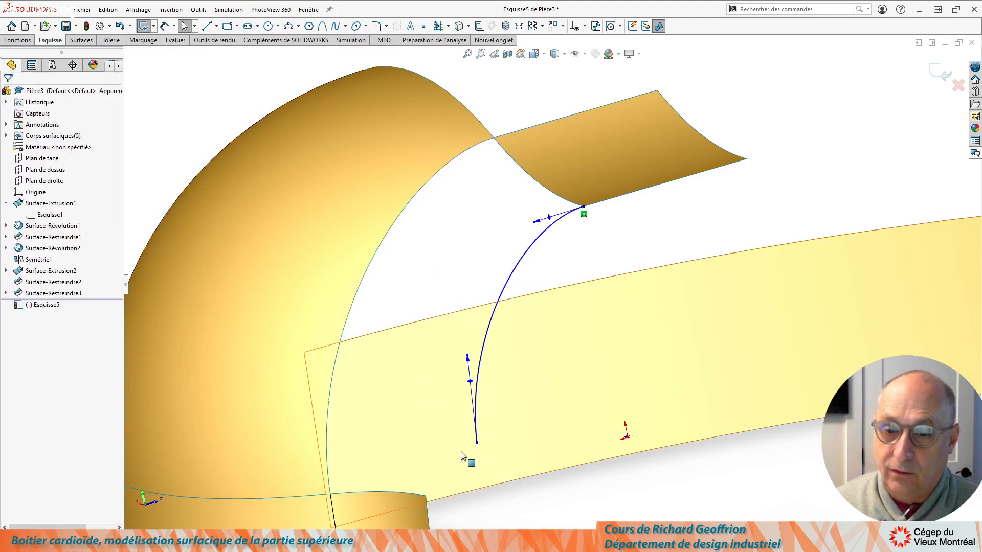
Make the spline's lower endpoint coincident with the upper corner of the wall's free end
left_click(477, 443)
left_click(425, 496)
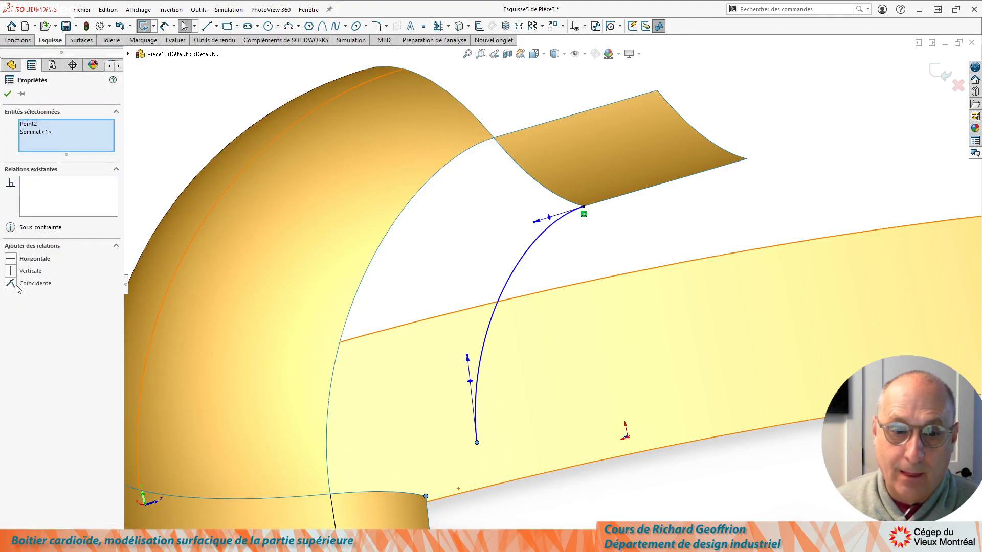
left_click(16, 284)
key("f")
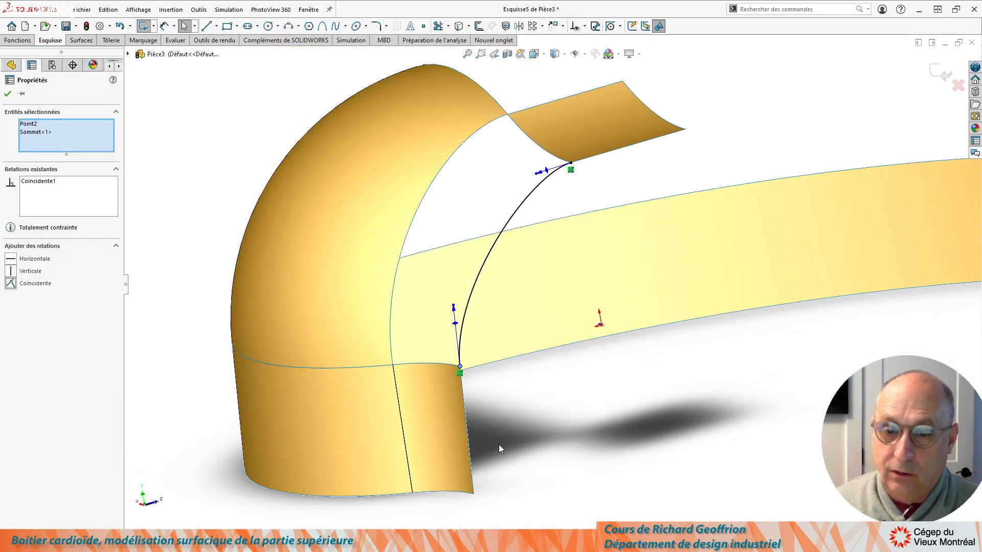
scroll(485, 435, "down", 3)
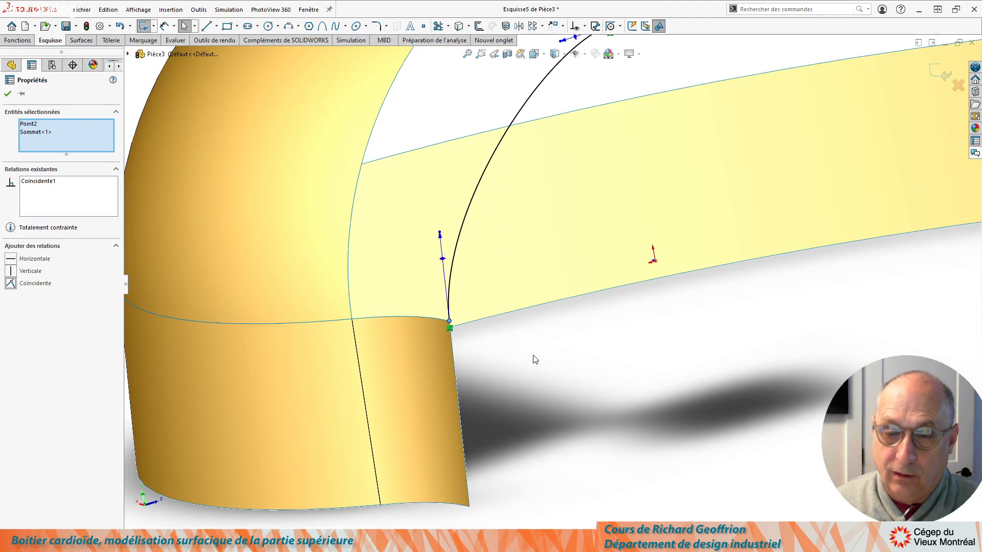
left_click(492, 356)
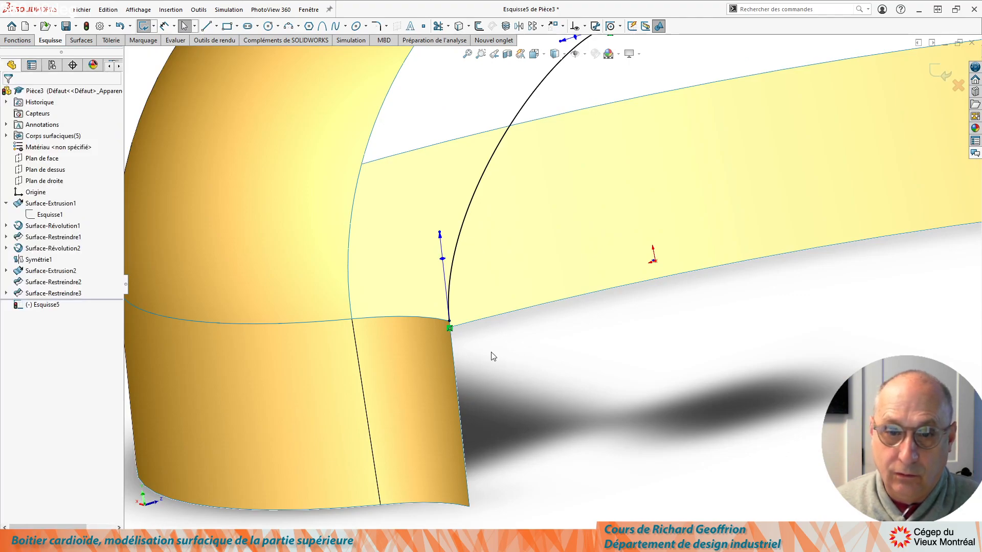
Make the spline's lower tangent handle collinear with the vertical edge at the wall's free end
left_click(455, 366)
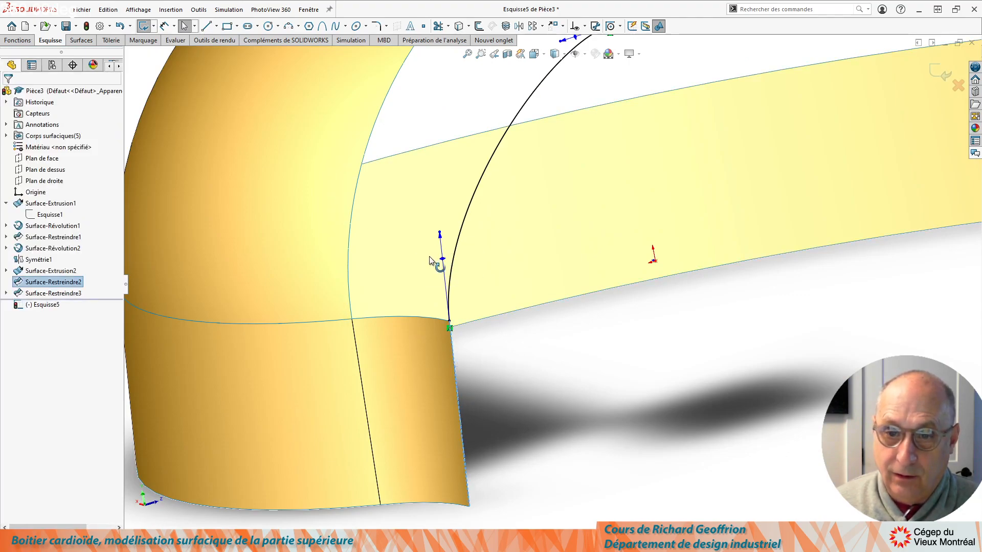
left_click(431, 258, "ctrl")
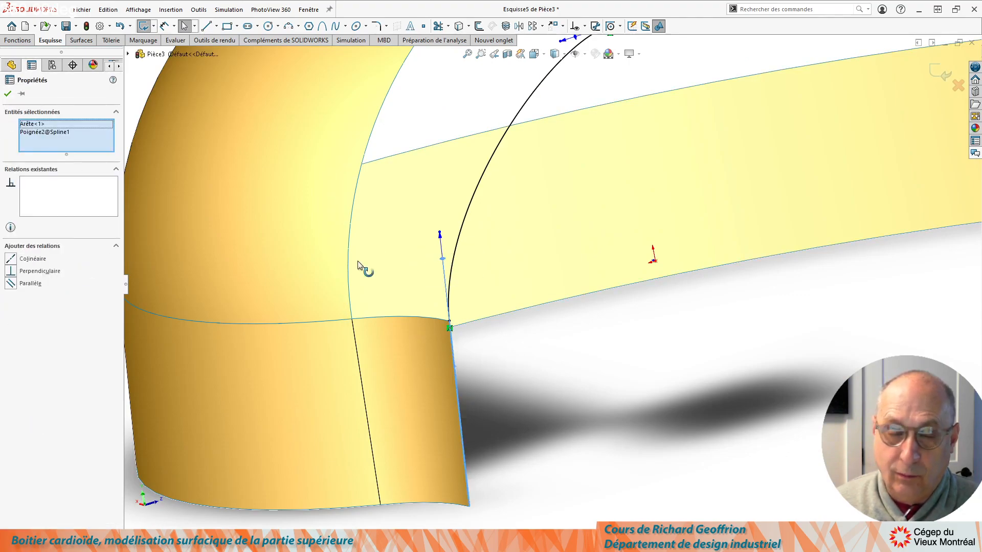
left_click(11, 262)
Try to make the spline's upper tangent handle collinear with the arc surface's adjoining straight edge
scroll(580, 416, "up", 5)
scroll(560, 213, "down", 3)
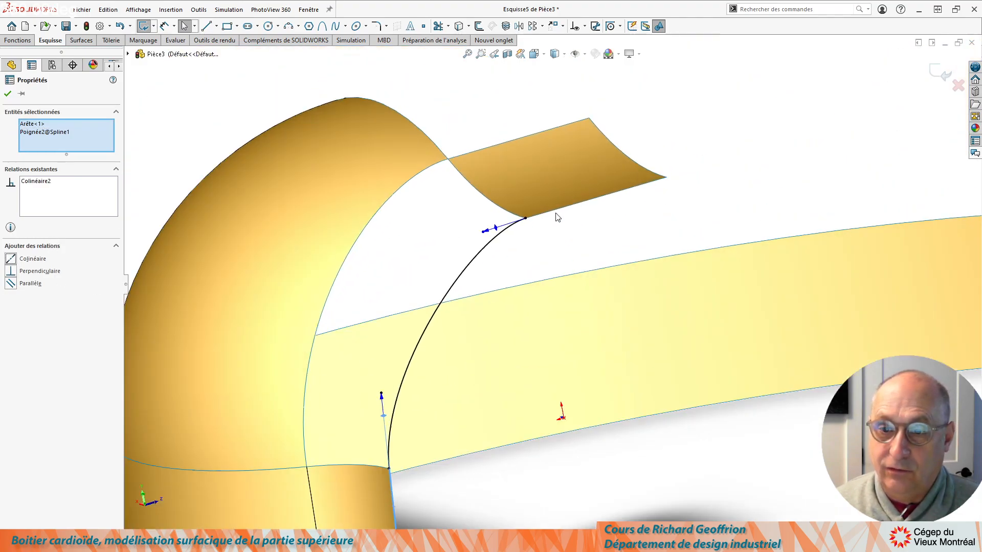
left_click(565, 234)
left_click(557, 209)
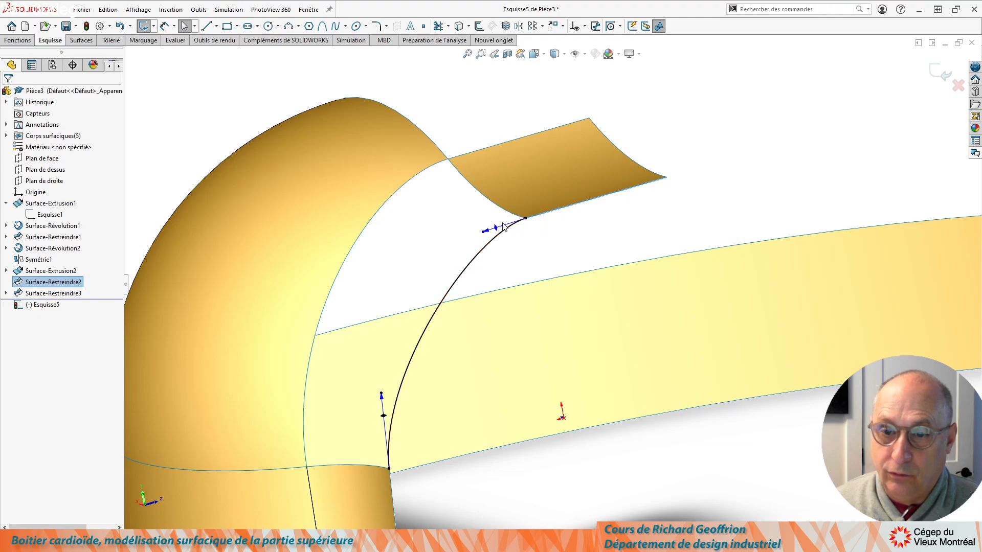
left_click(512, 238, "ctrl")
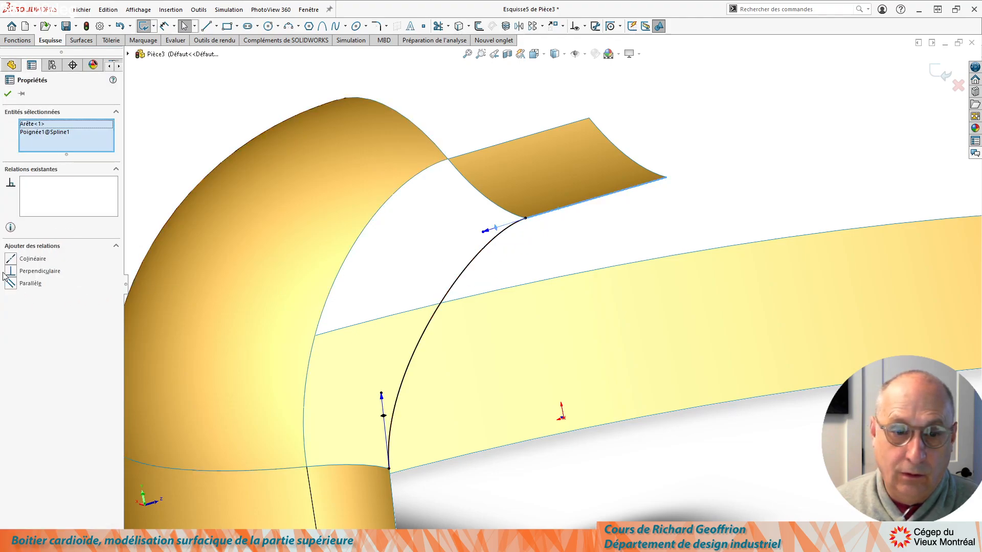
left_click(422, 249)
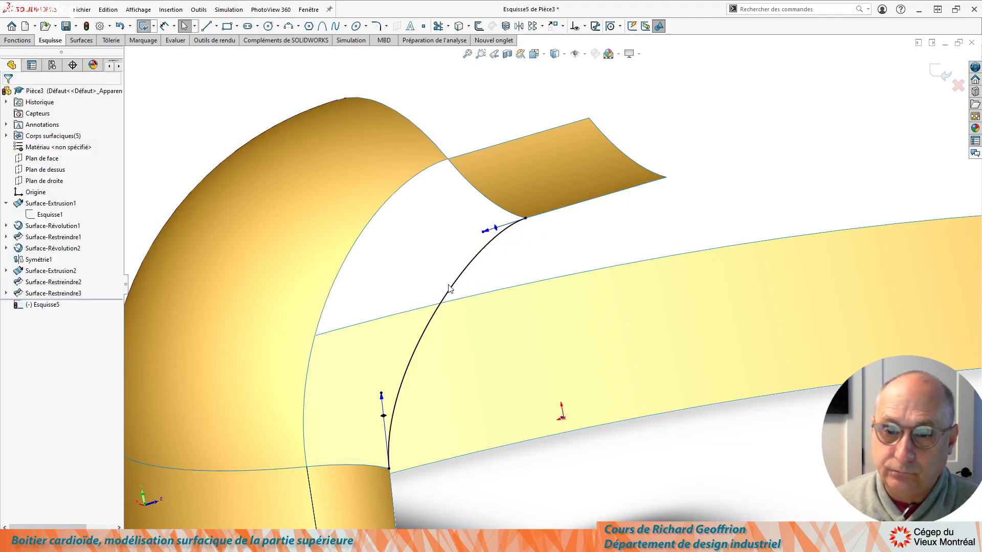
Reset all spline handles and swing the upper tangent handle outward toward the lobe to round the curve
left_click(448, 291)
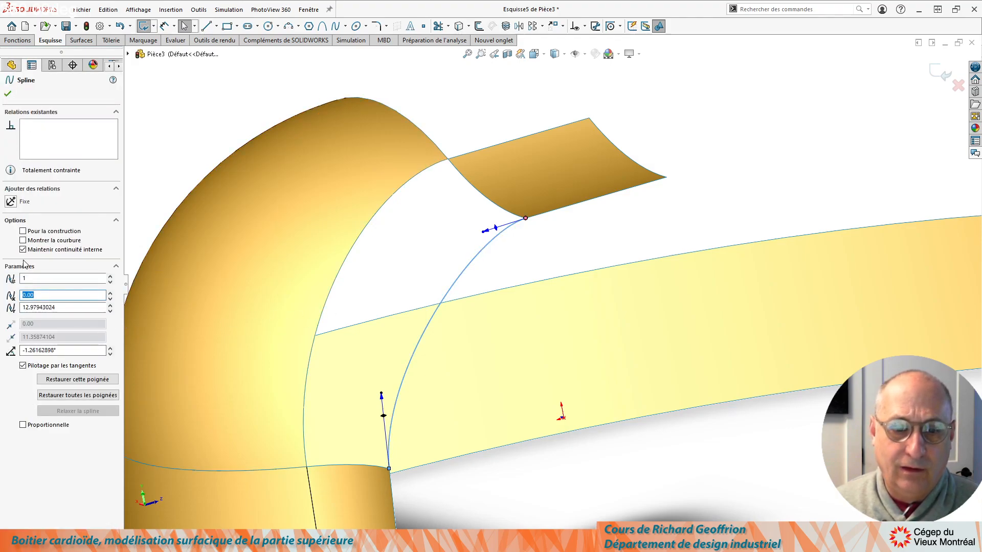
left_click(76, 396)
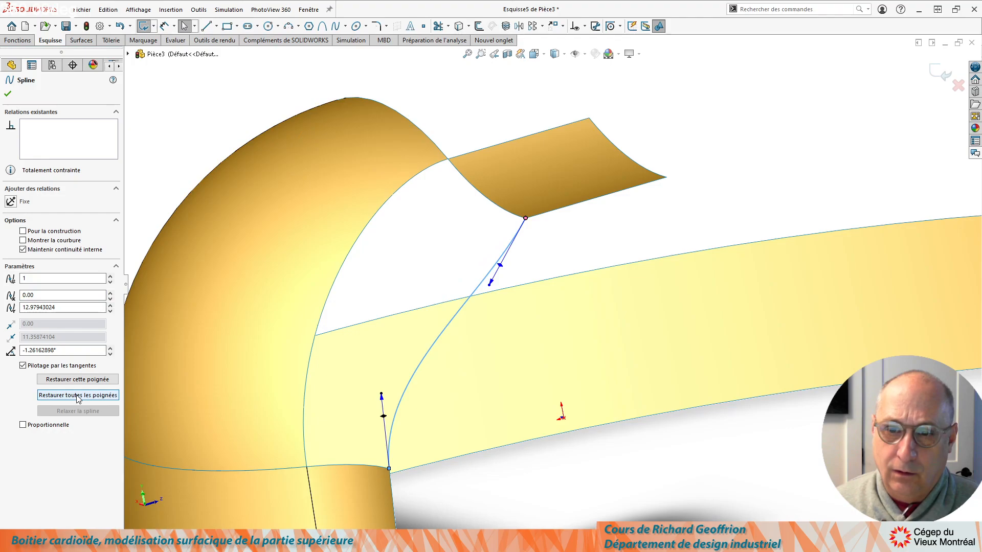
left_click(566, 262)
left_click_drag(493, 261, 477, 223)
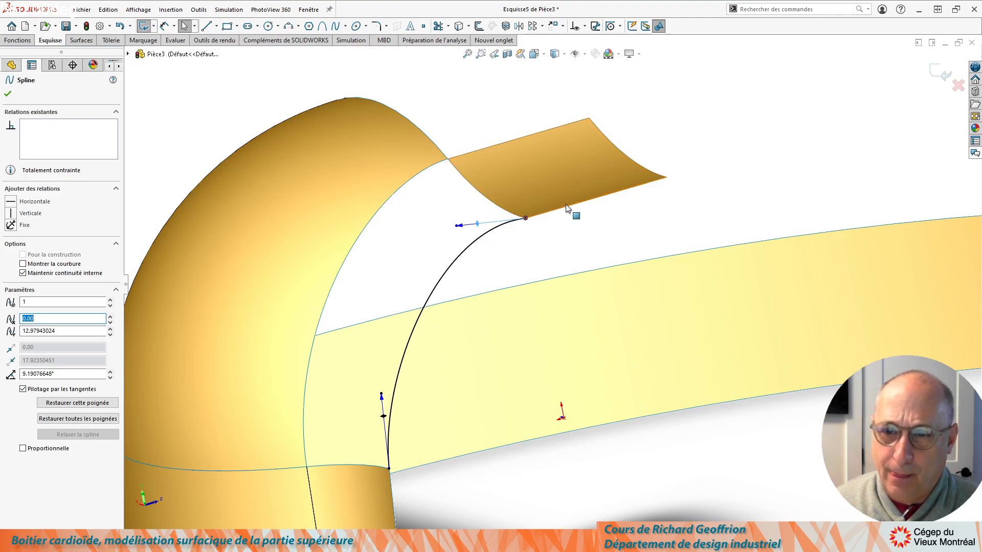
Add a collinear relation between the upper spline handle and the arc surface's straight edge on the sketch plane
left_click(546, 212, "ctrl")
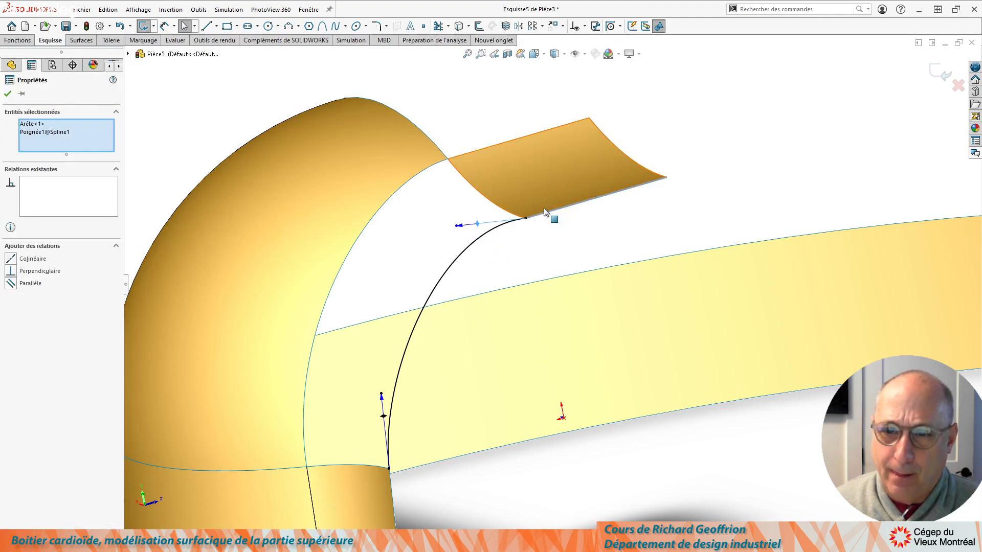
left_click(11, 263)
left_click(389, 252)
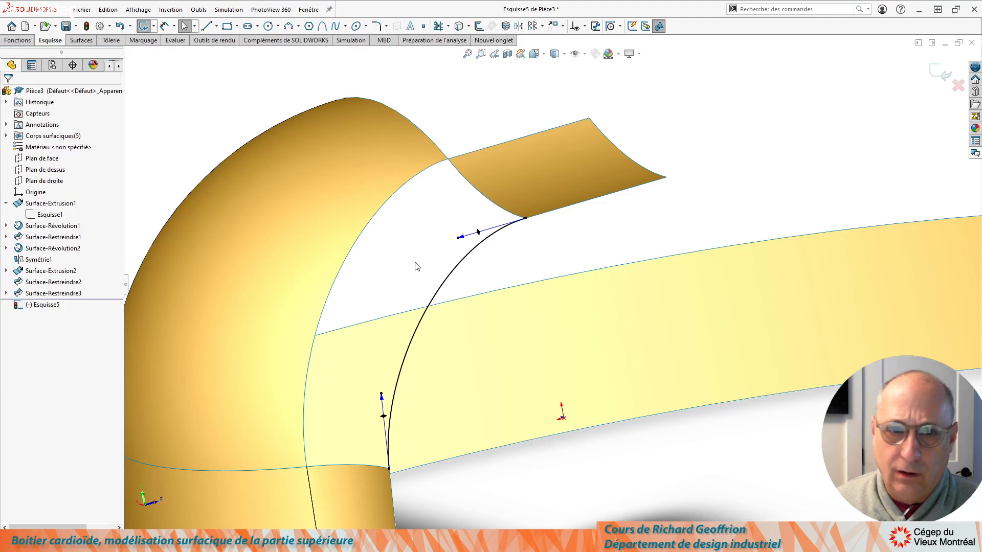
left_click(453, 272)
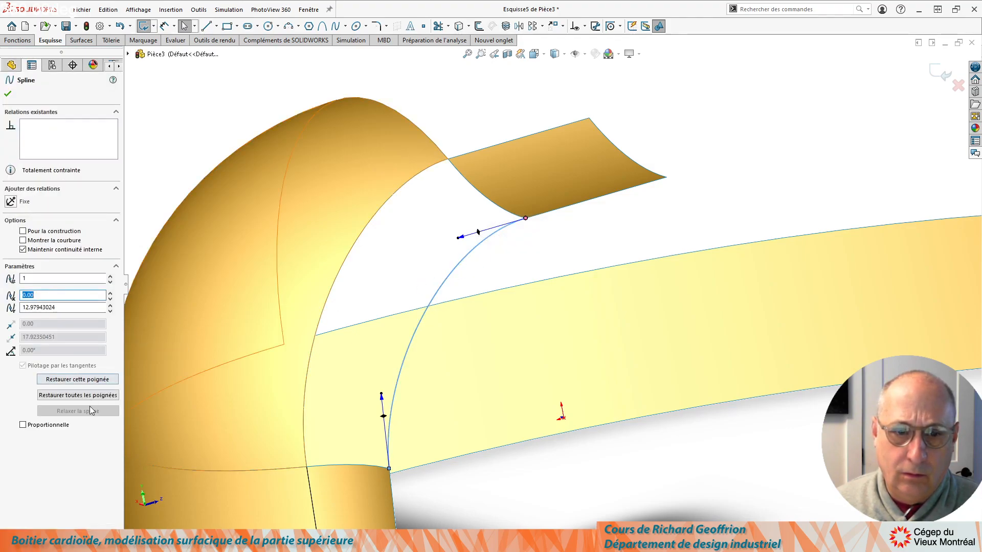
left_click(479, 234)
left_click(567, 249)
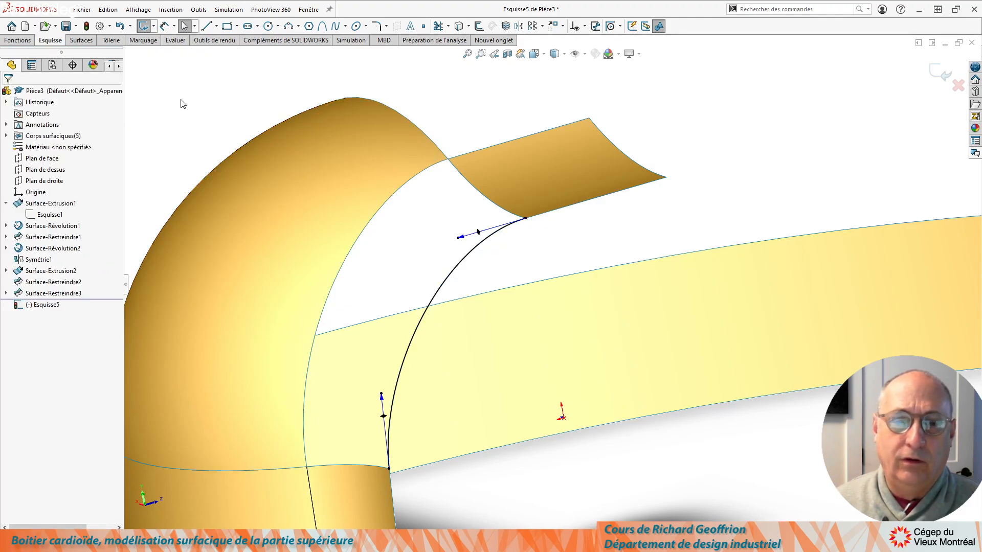
scroll(484, 206, "up", 5)
middle_click_drag(486, 207, 539, 255)
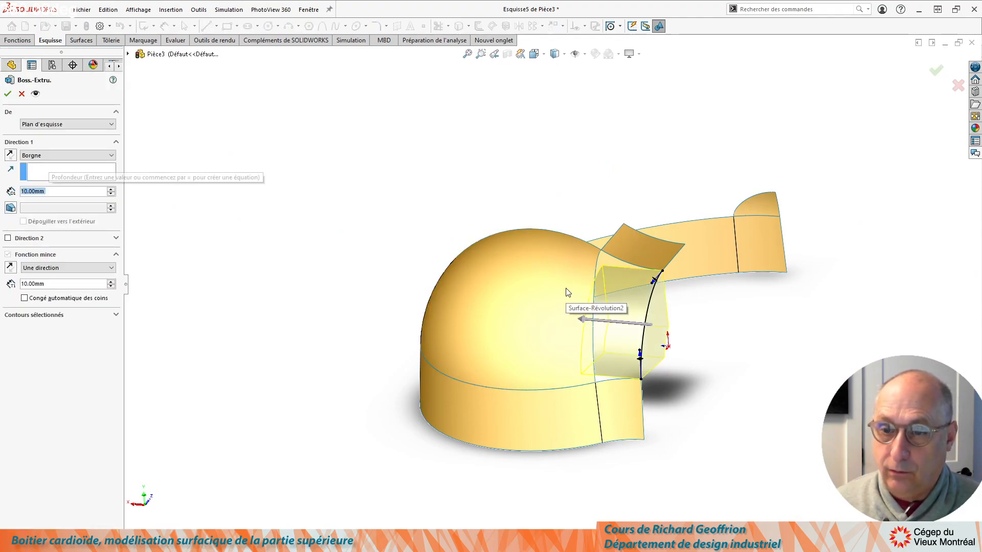
left_click(21, 94)
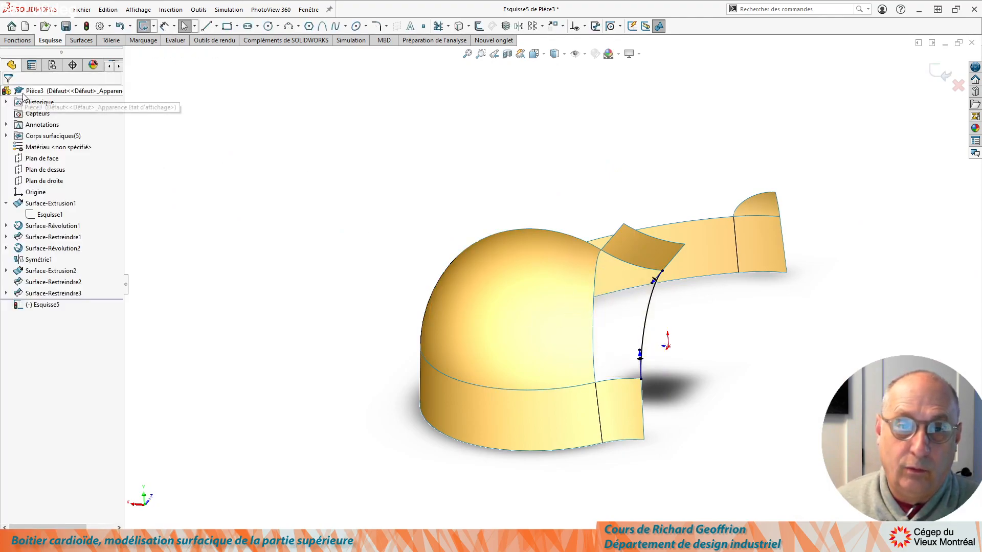
Extrude the spline as a surface 10 mm deep in the reversed direction, away from the lobe
left_click(83, 43)
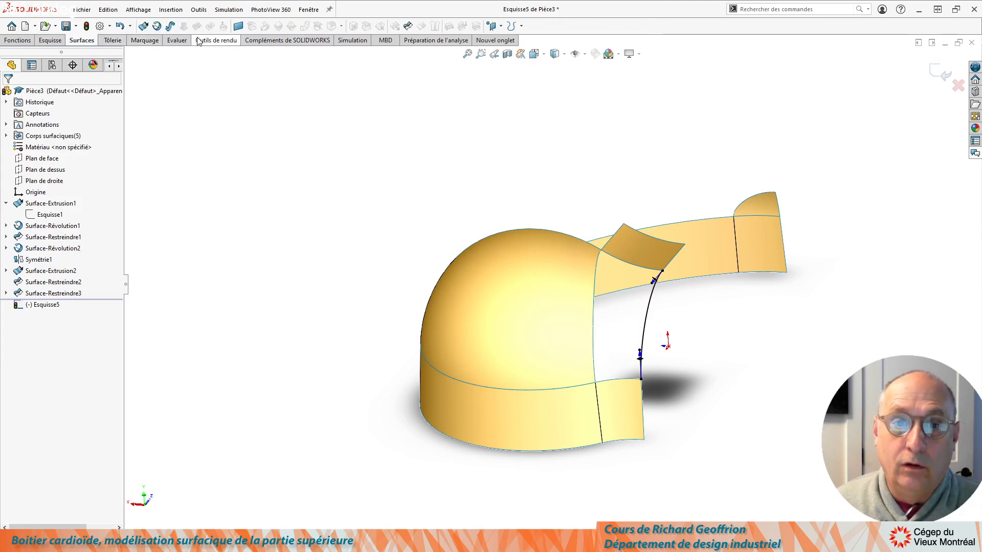
left_click(143, 28)
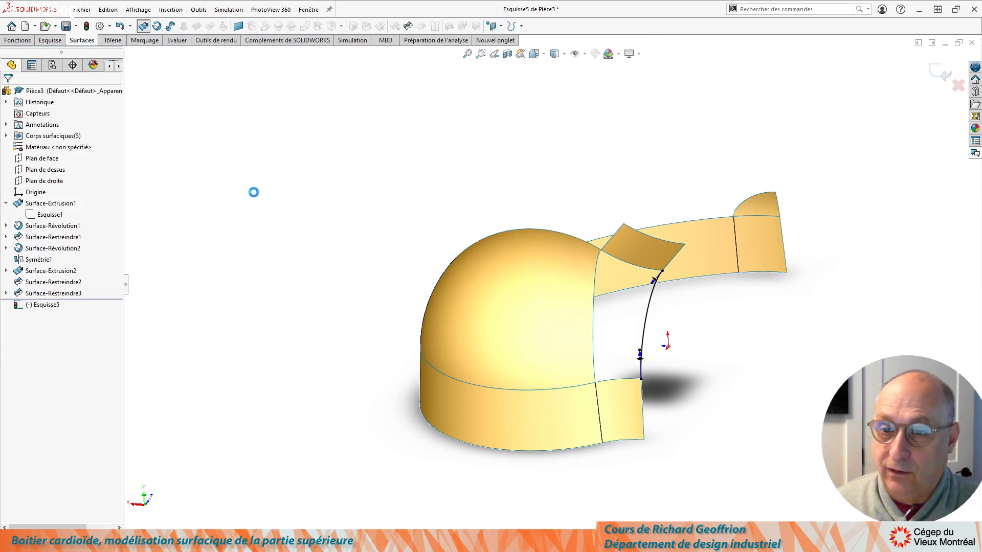
left_click(11, 155)
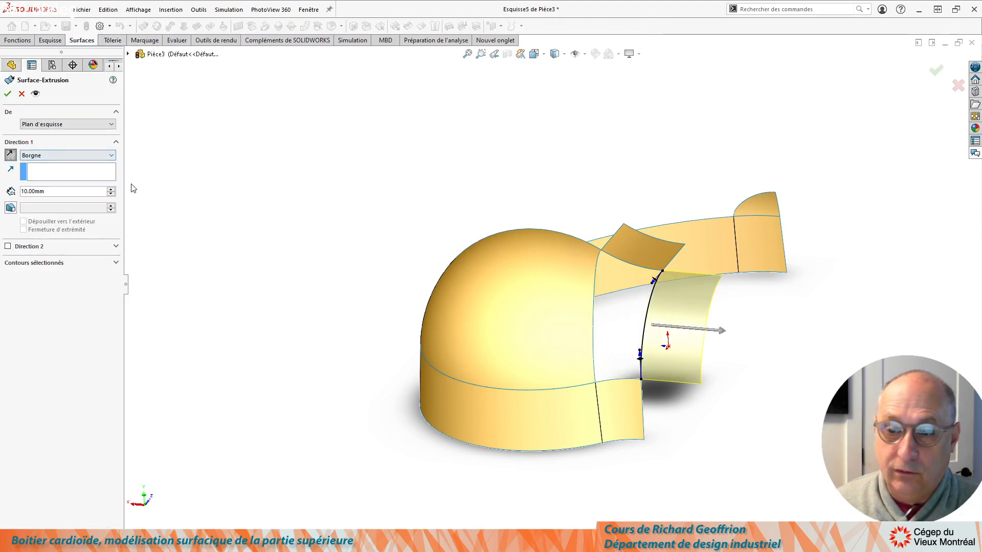
mouse_move(252, 247)
middle_mouse_down()
mouse_move(287, 210)
mouse_move(263, 263)
middle_mouse_up()
scroll(590, 394, "down", 3)
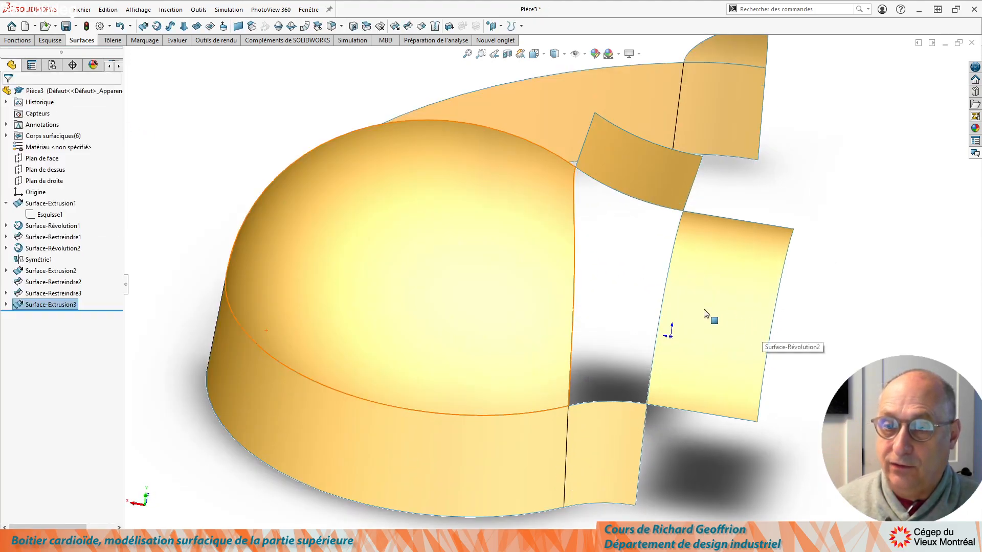
Start a boundary surface in Direction 1 from the wall's short top edge to the arc surface's curved edge, both tangent to face
middle_click_drag(609, 269, 686, 344)
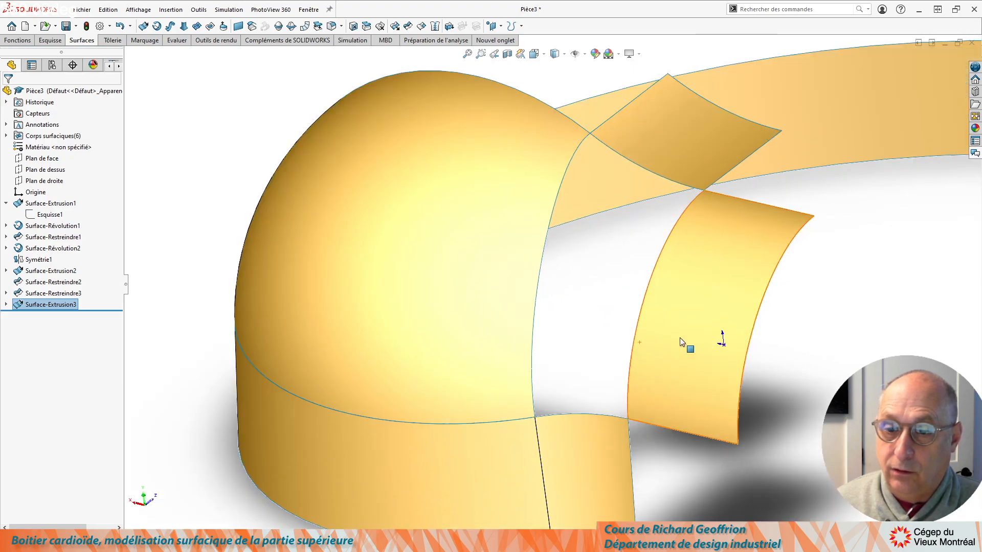
left_click(197, 26)
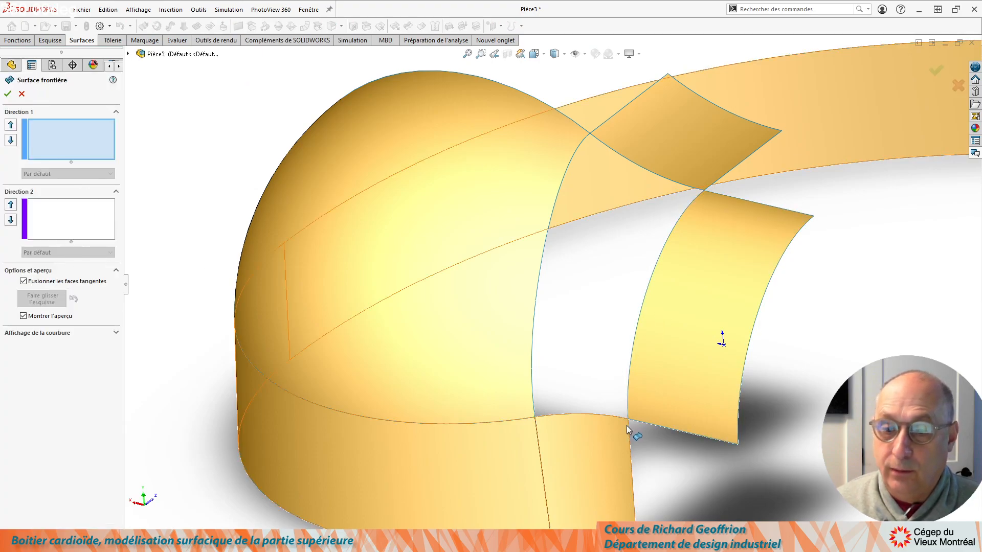
left_click(612, 415)
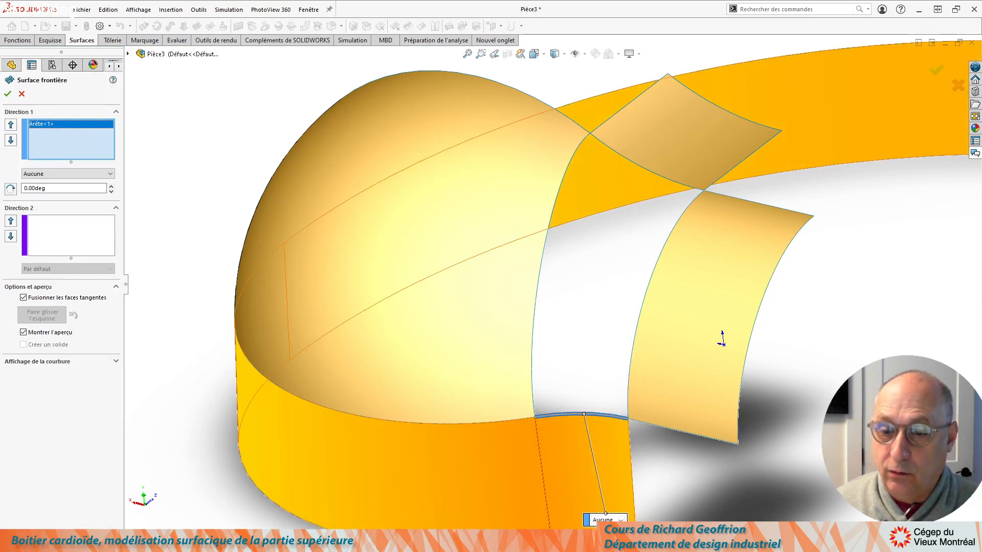
left_click(620, 520)
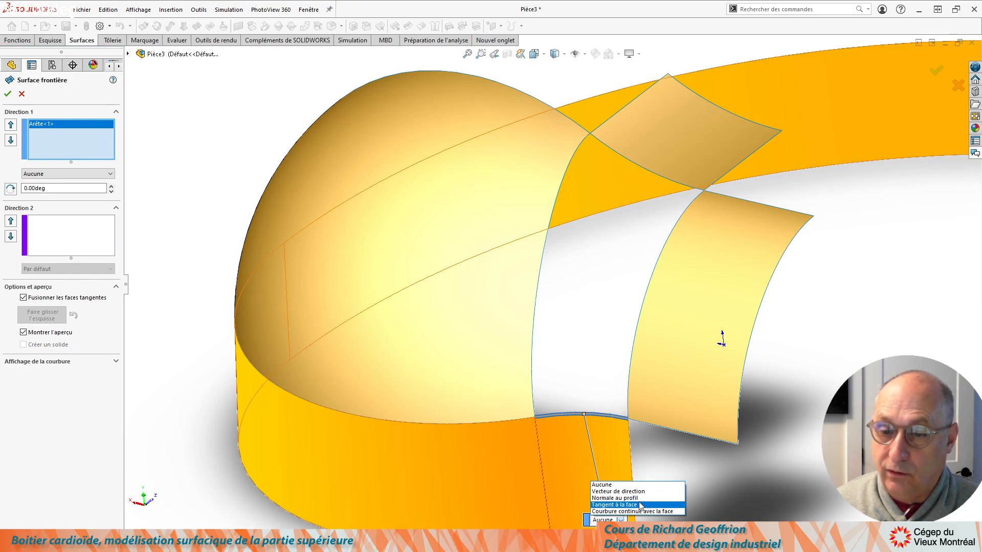
left_click(640, 505)
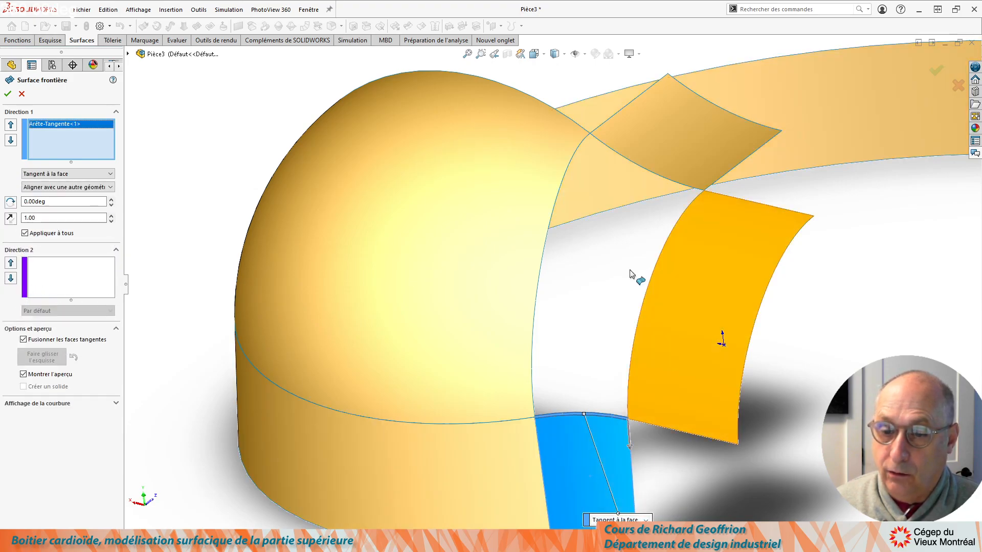
left_click(673, 182)
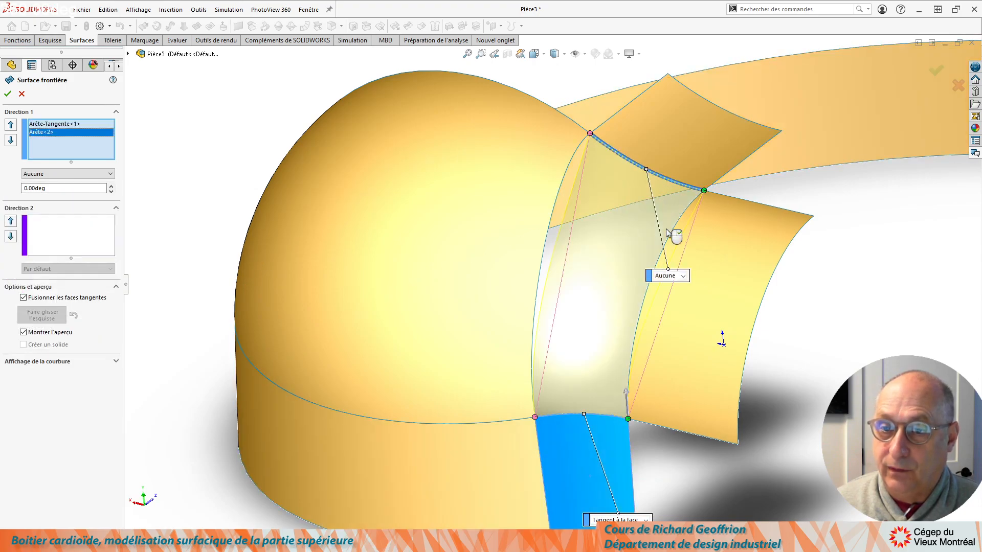
left_click(682, 301)
middle_click_drag(550, 271, 633, 243)
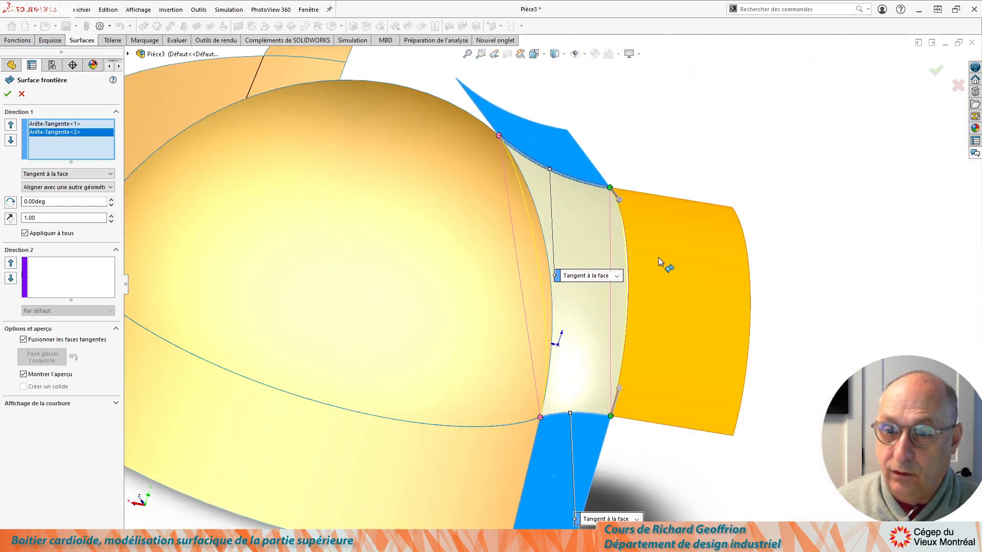
left_click(620, 216)
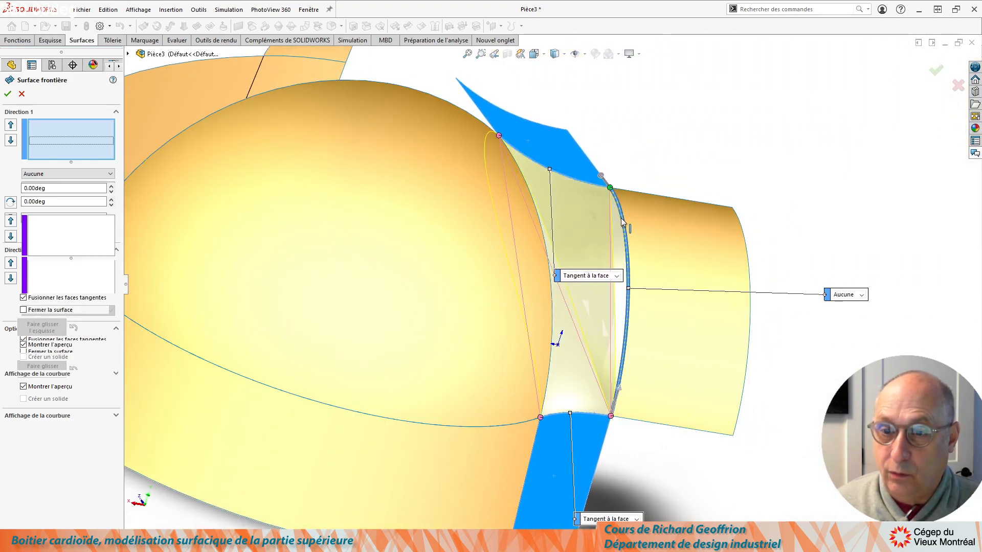
left_click(860, 296)
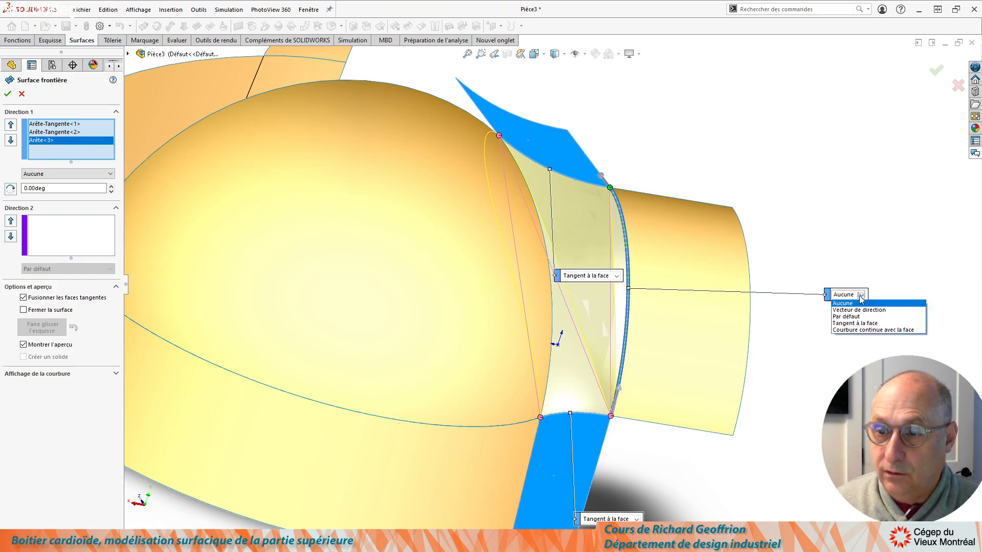
left_click(867, 325)
middle_click_drag(568, 234, 520, 243)
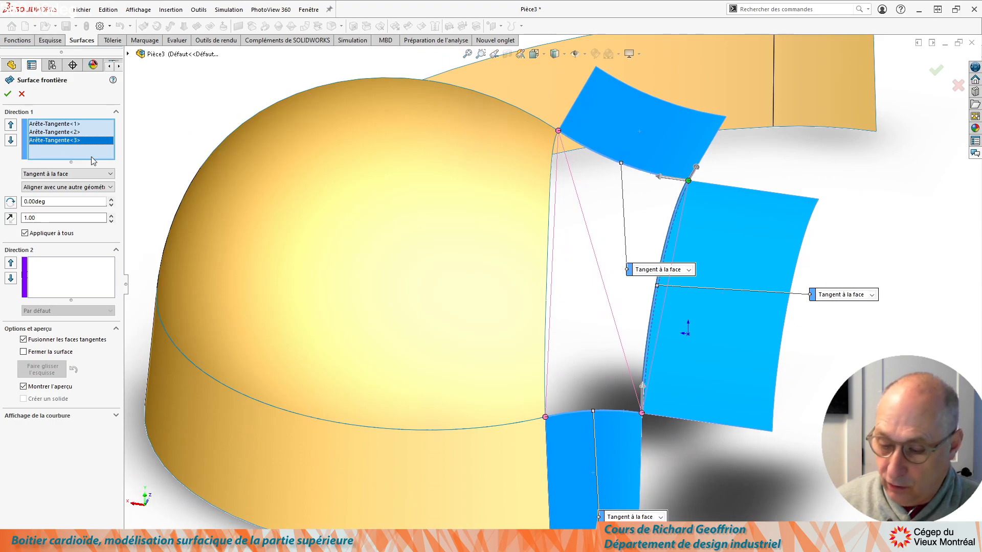
key("Delete")
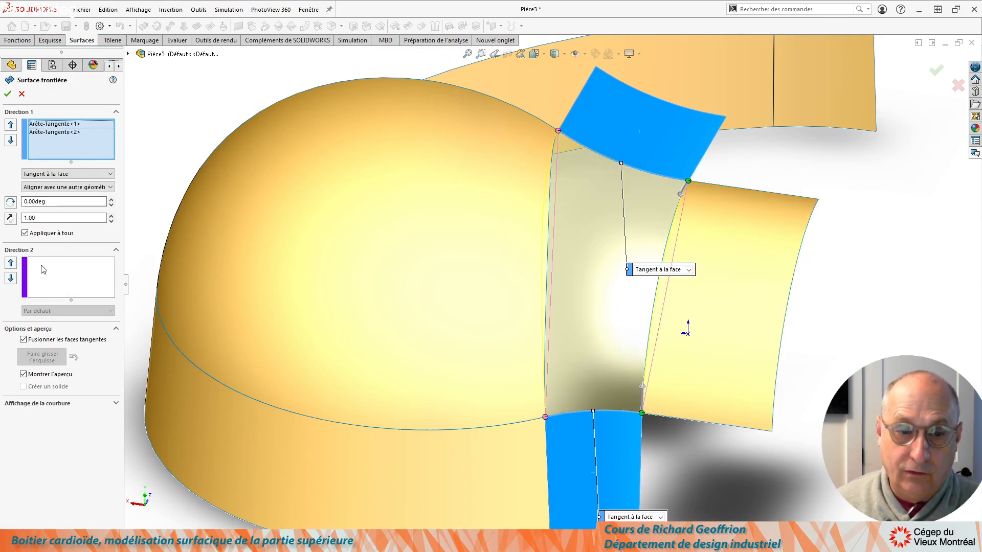
Add the extruded spline surface's edge and the lobe's edge in Direction 2, both tangent to face, and create the boundary surface
left_click(53, 274)
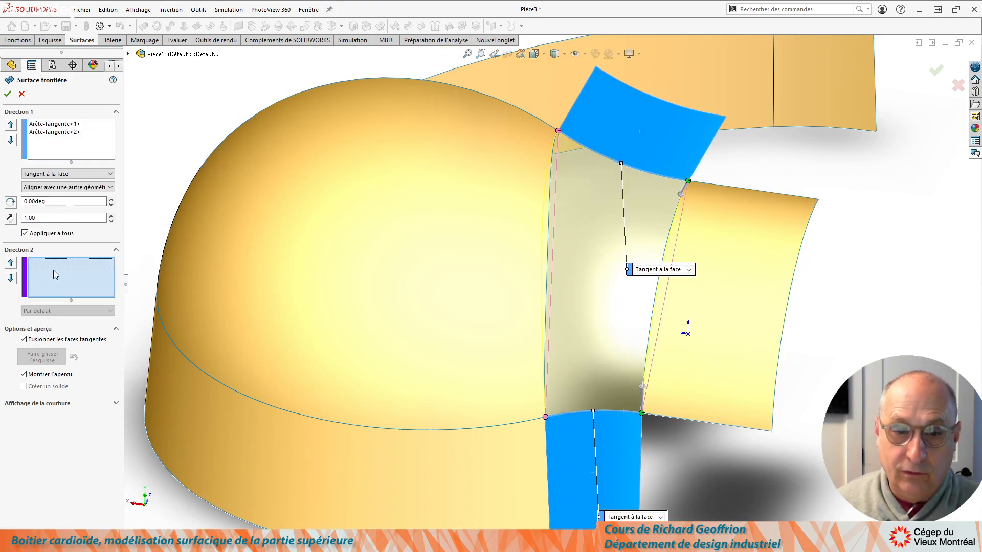
left_click(677, 219)
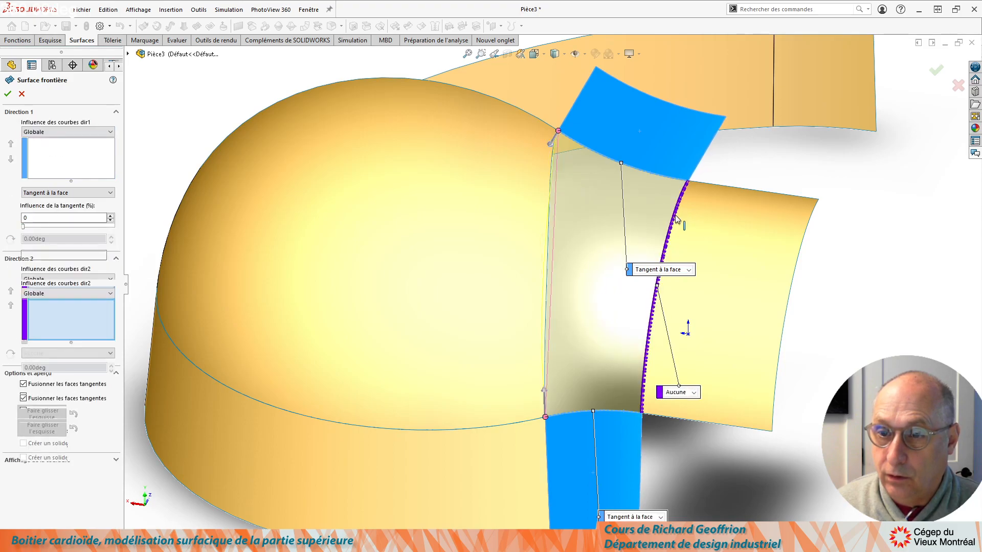
left_click(693, 392)
left_click(711, 415)
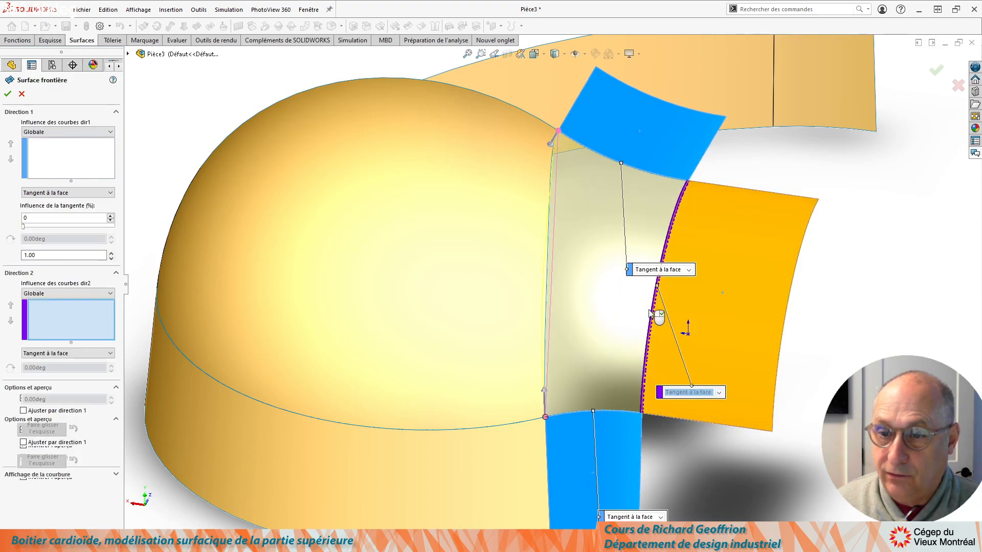
left_click(551, 176)
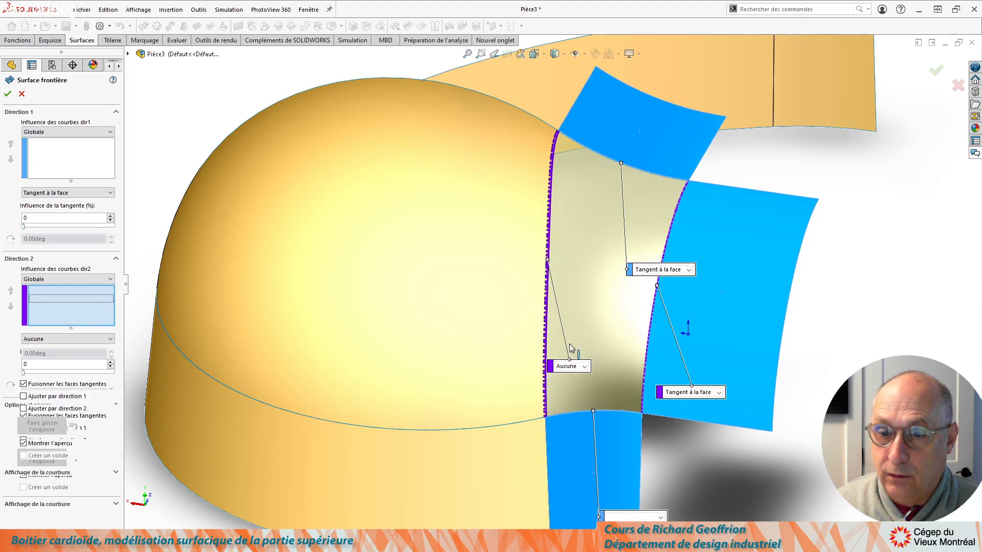
left_click(583, 366)
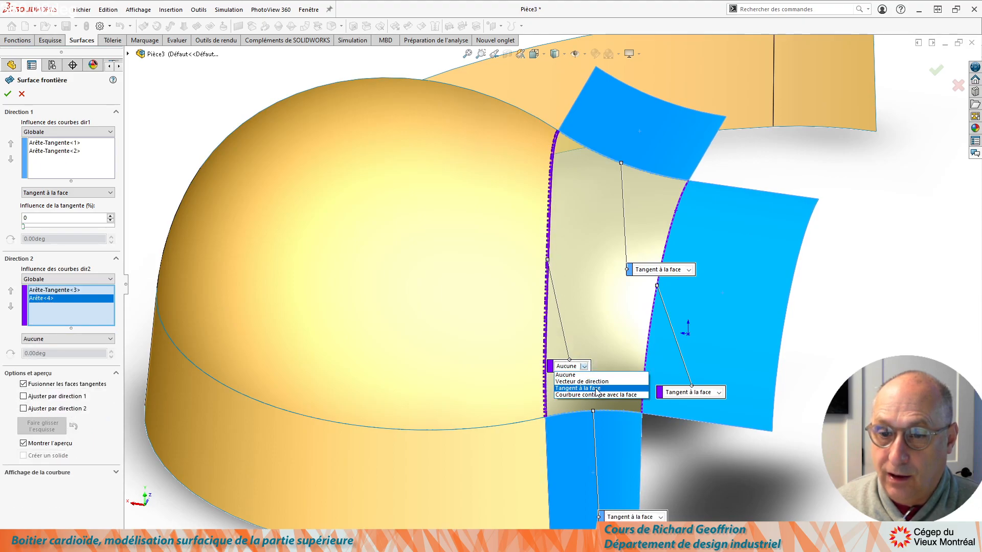
left_click(577, 388)
middle_click_drag(396, 249, 284, 160)
scroll(226, 105, "up", 4)
Hide the extruded spline surface and the extruded arc surface that adjoin the new boundary surface
left_click(585, 295)
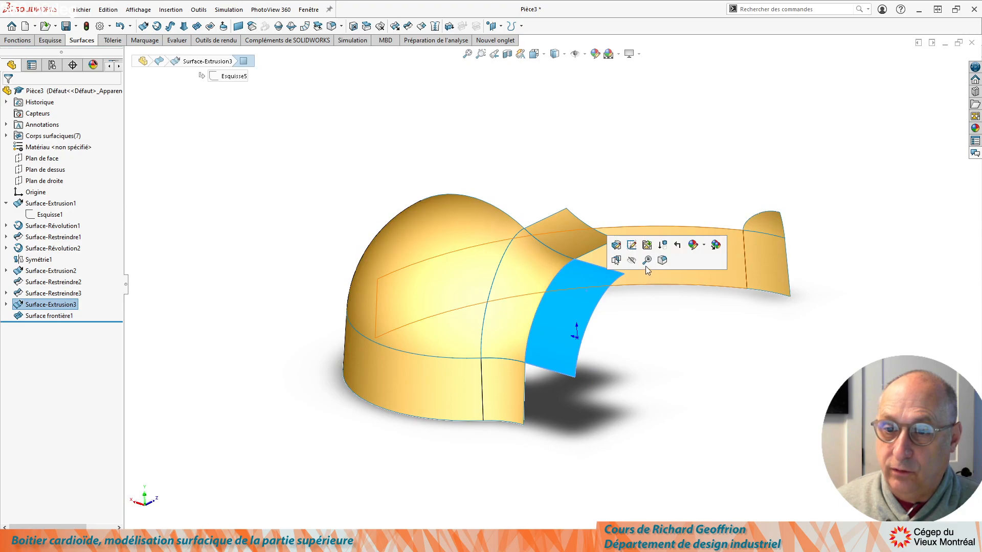
left_click(631, 260)
middle_click_drag(532, 288, 483, 292)
middle_click_drag(258, 274, 228, 225)
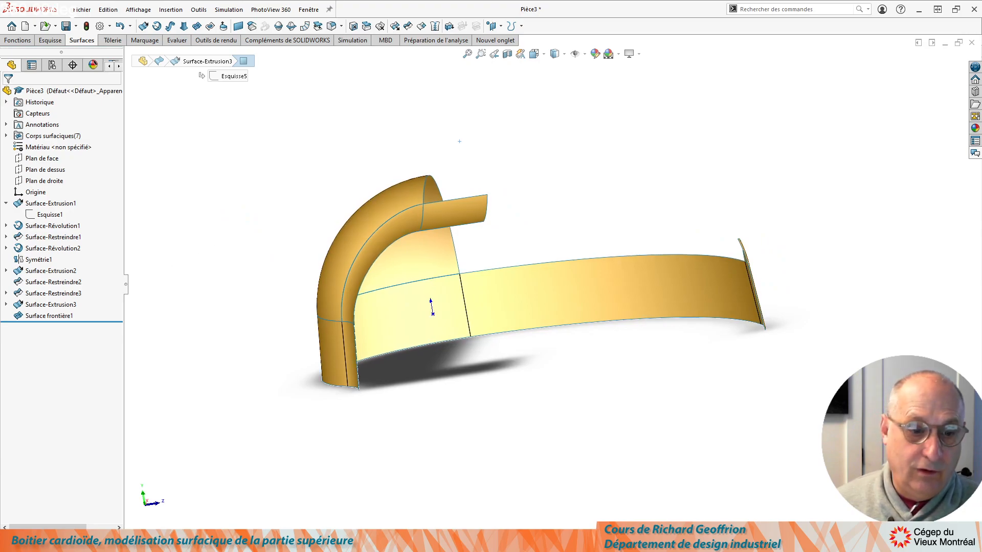
key("ctrl+7")
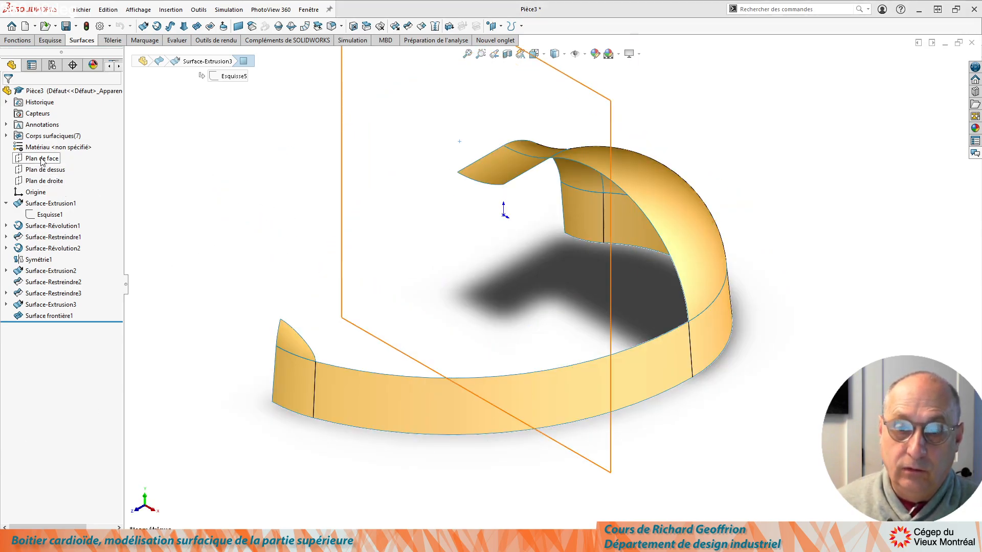
left_click(44, 182)
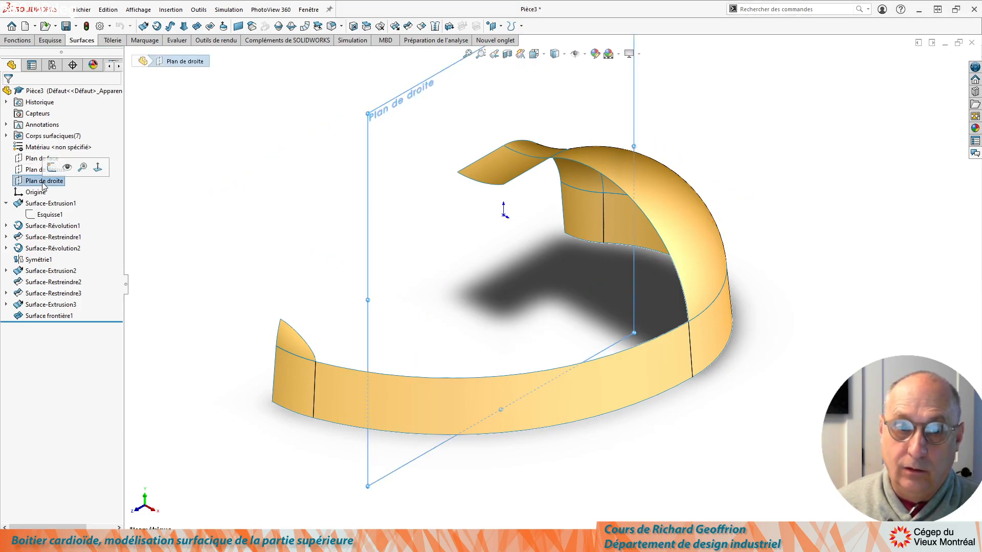
middle_click_drag(274, 263, 438, 266)
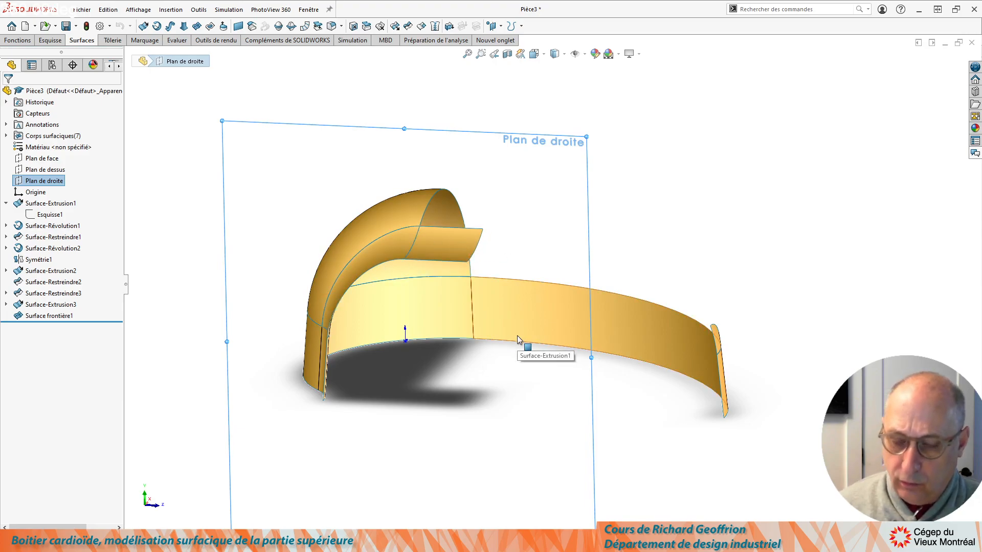
mouse_move(500, 382)
middle_mouse_down()
mouse_move(504, 351)
mouse_move(501, 368)
middle_mouse_up()
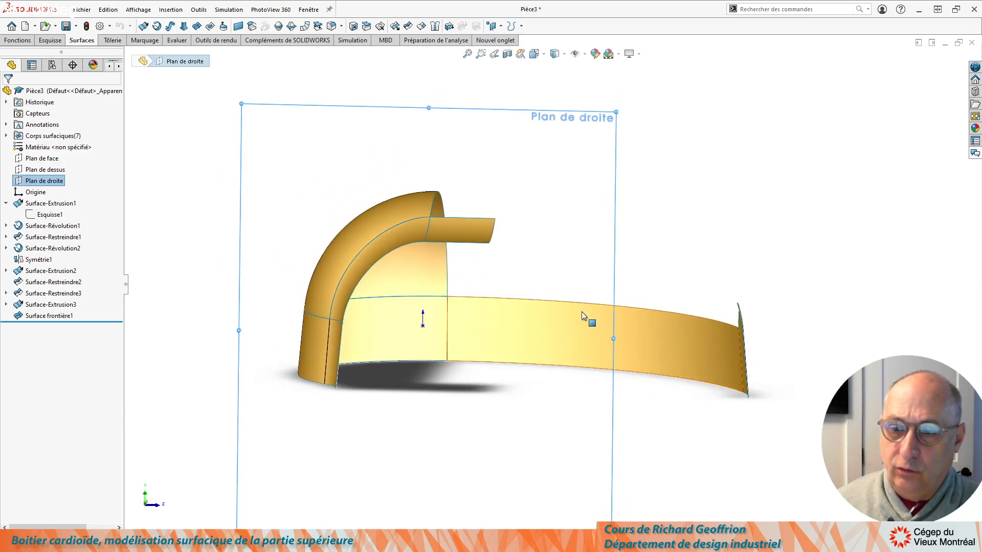
middle_click_drag(647, 307, 450, 384)
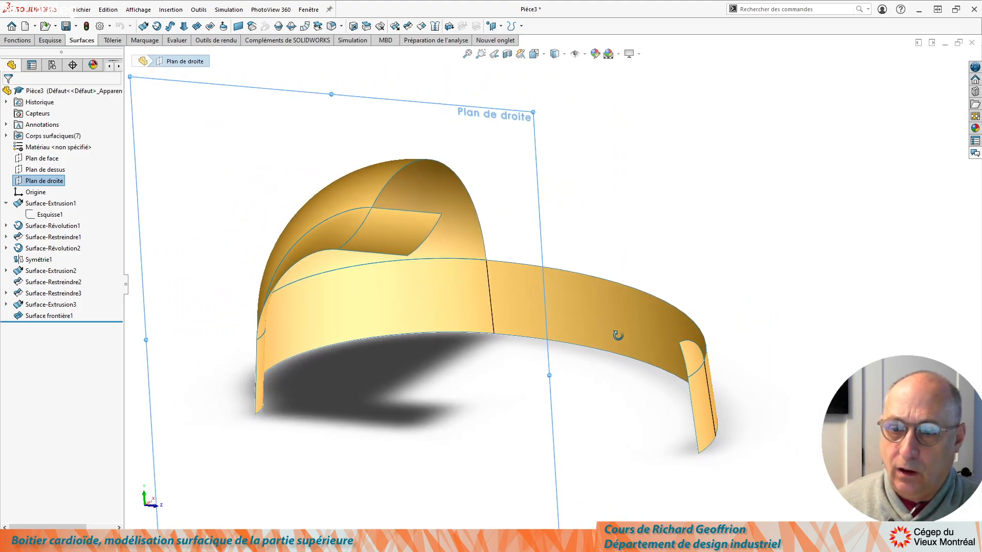
left_click(410, 228)
left_click(454, 197)
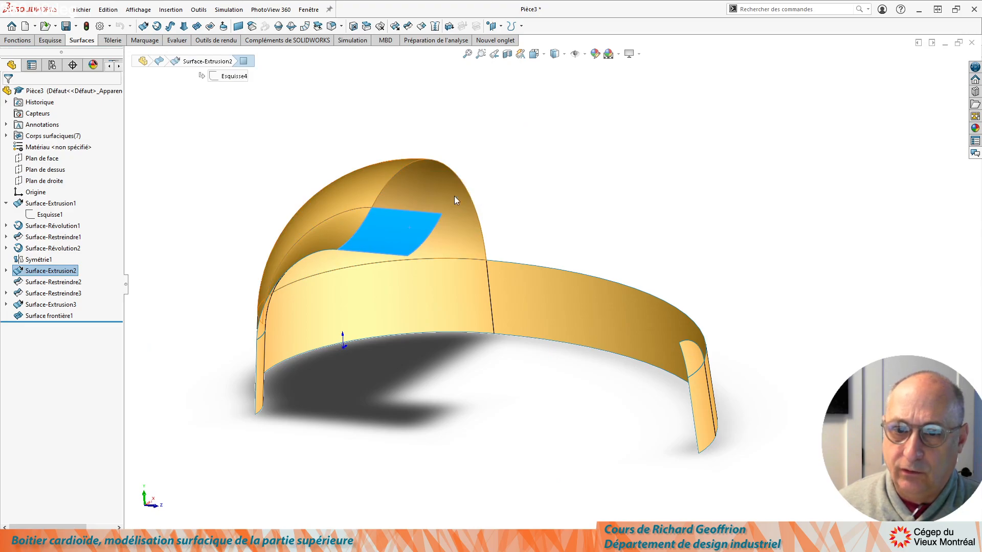
Start a sketch on the right plane and draw a two-point spline from inside the lobe toward the small pointed surface at the opposite end
left_click(44, 180)
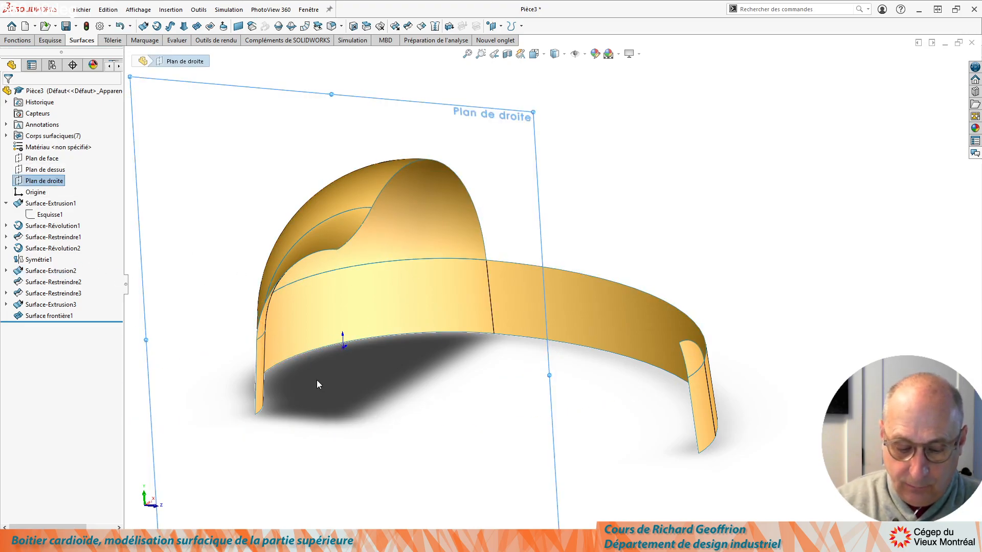
key("s")
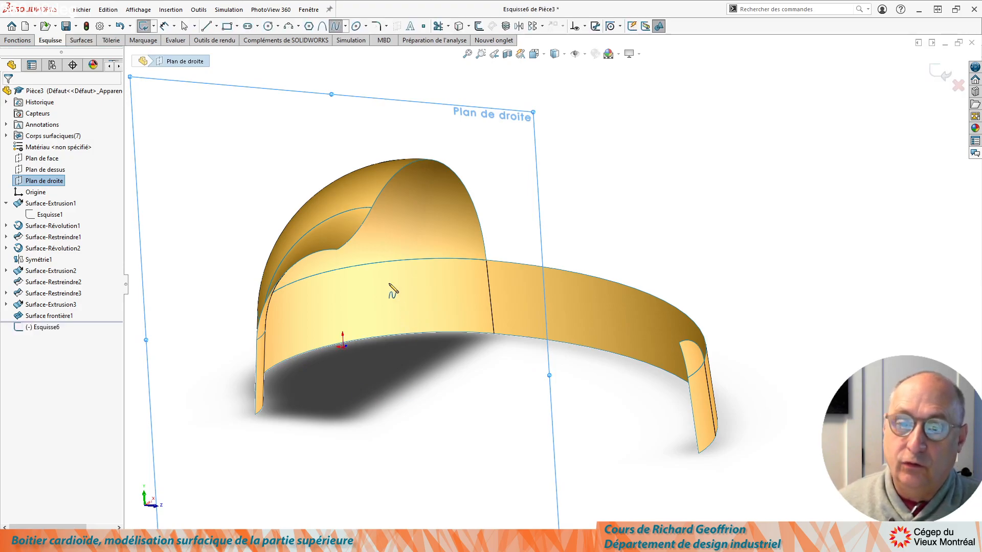
left_click(424, 236)
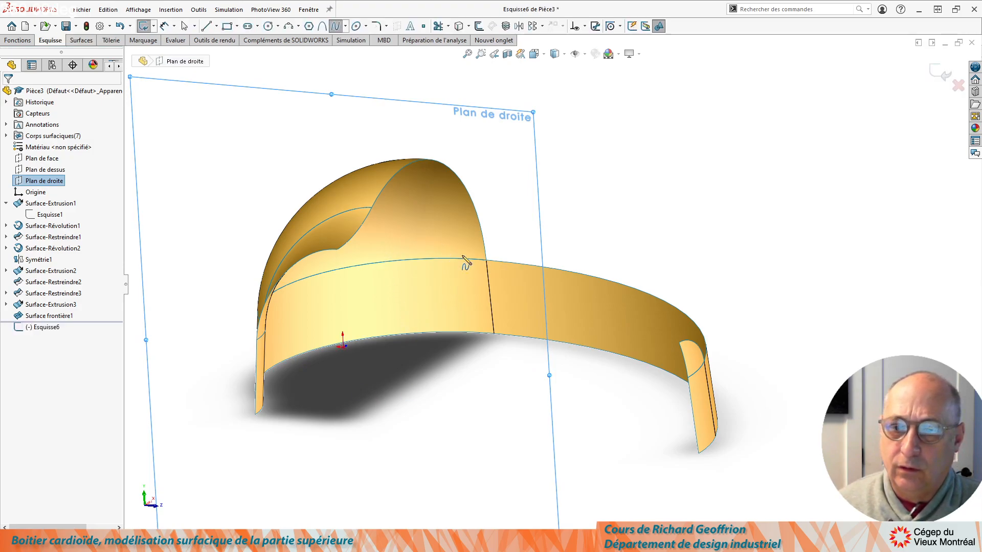
left_click(641, 339)
key("Escape")
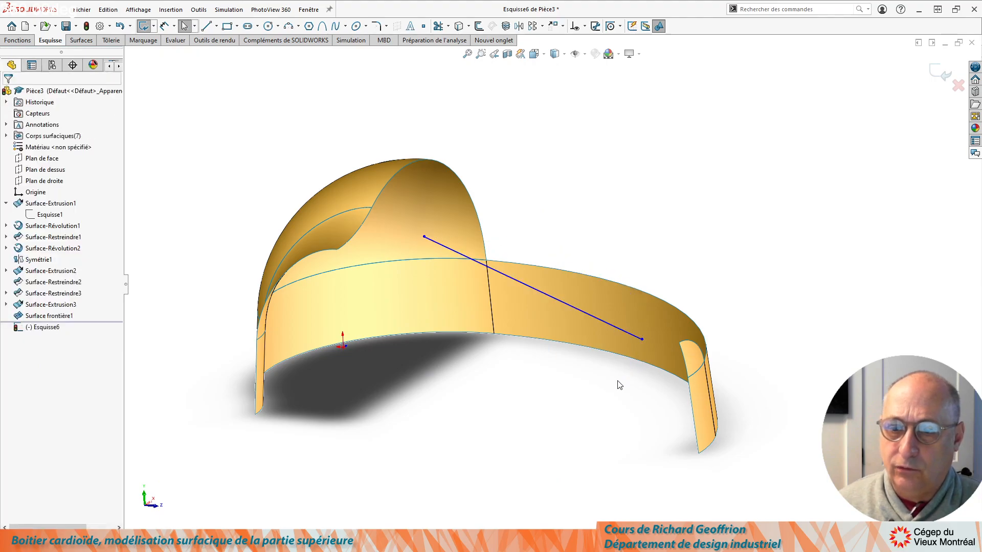
Bow the spline upward by pulling the tangent handles at both of its ends
scroll(664, 373, "down", 3)
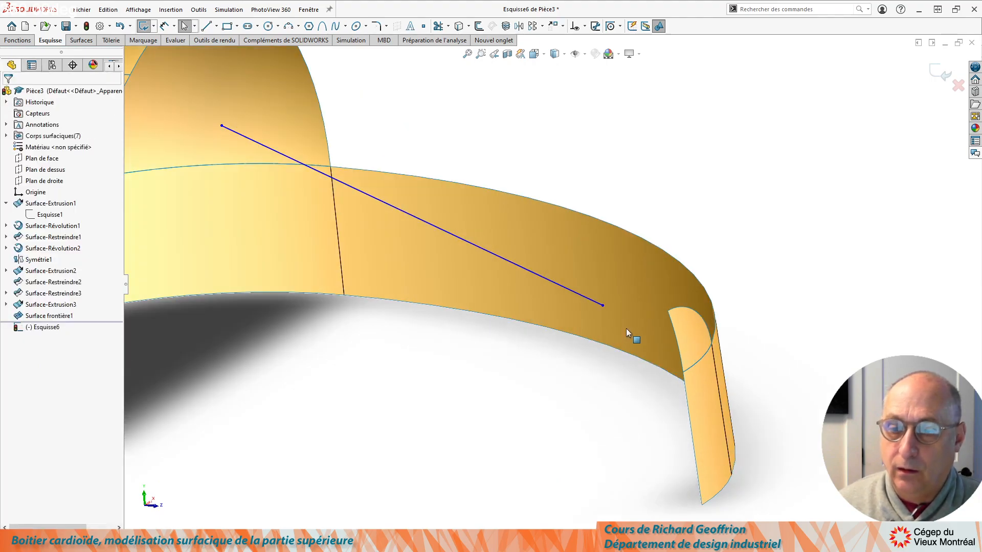
left_click(602, 304)
left_click_drag(499, 255, 539, 226)
left_click_drag(314, 126, 329, 107)
scroll(397, 223, "down", 5)
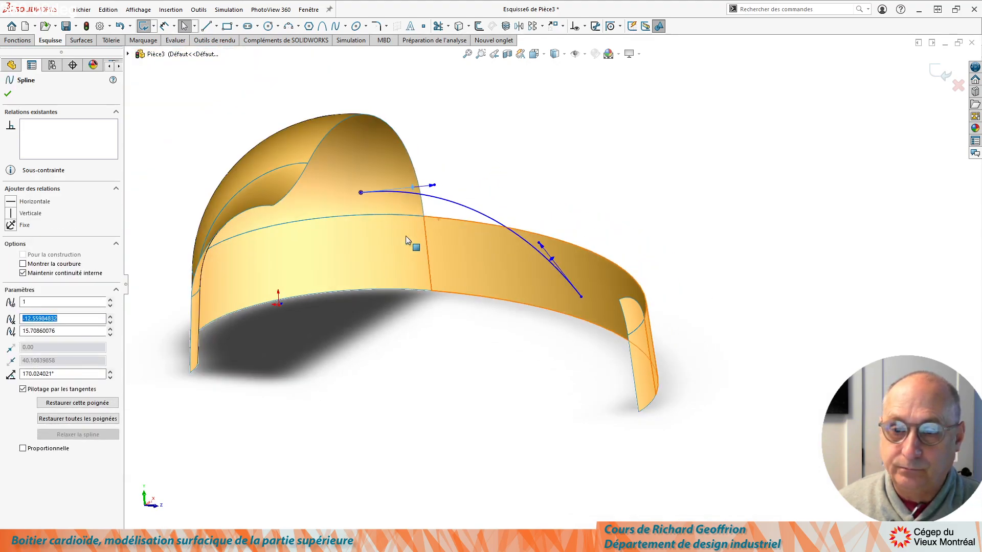
scroll(669, 305, "up", 4)
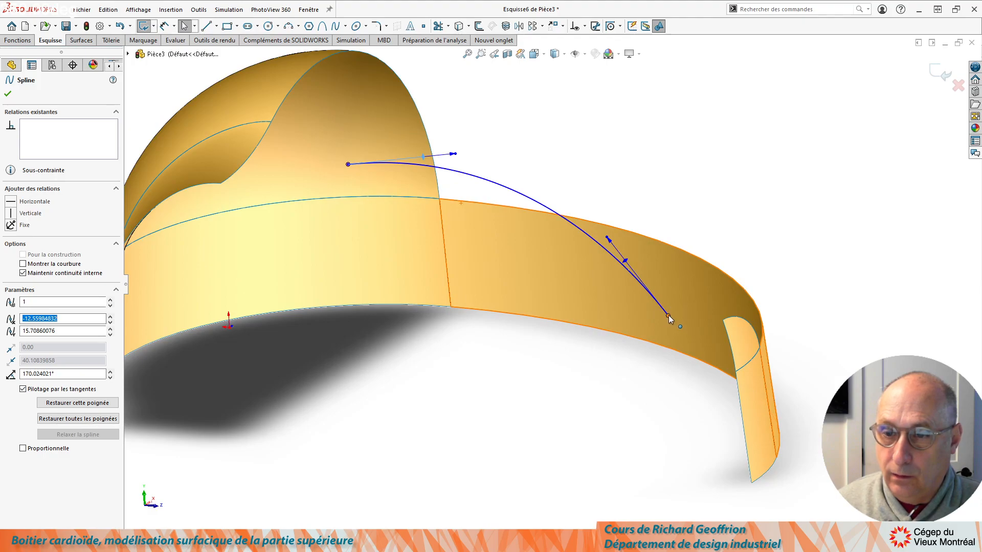
Attach the spline's far end to the small surface's upper corner and make the spline coincident with the boundary surface's free corner
left_click_drag(668, 315, 722, 321)
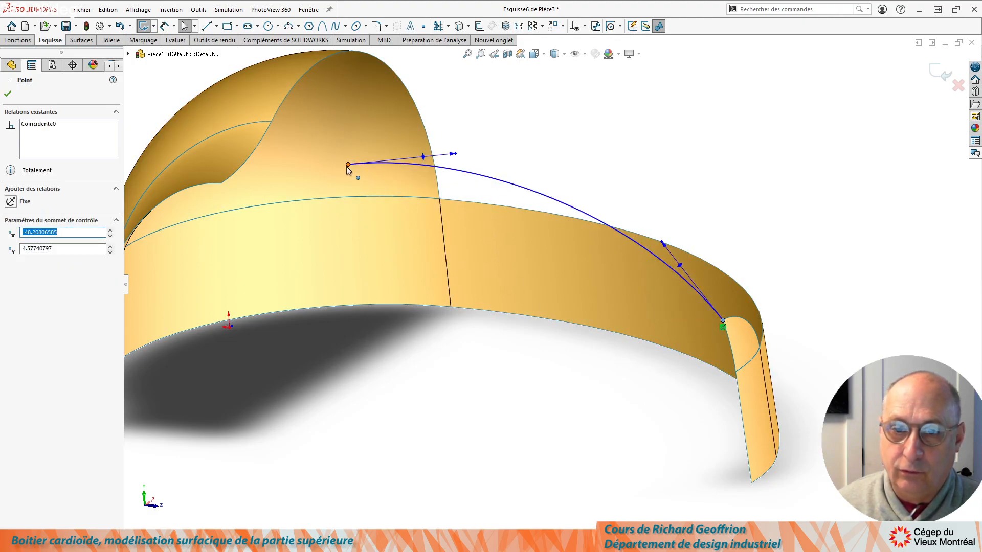
left_click_drag(349, 164, 297, 181)
scroll(266, 197, "down", 4)
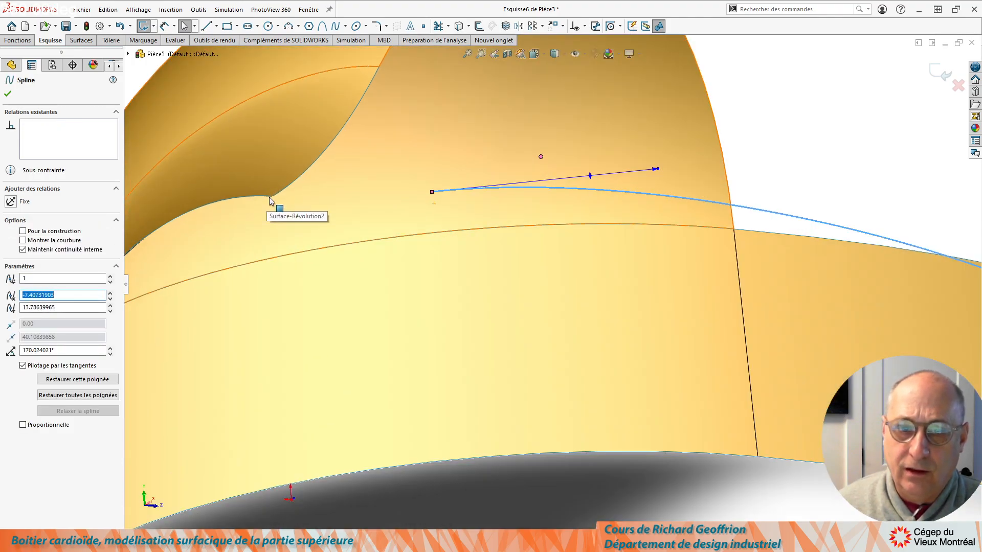
middle_click_drag(276, 197, 347, 295)
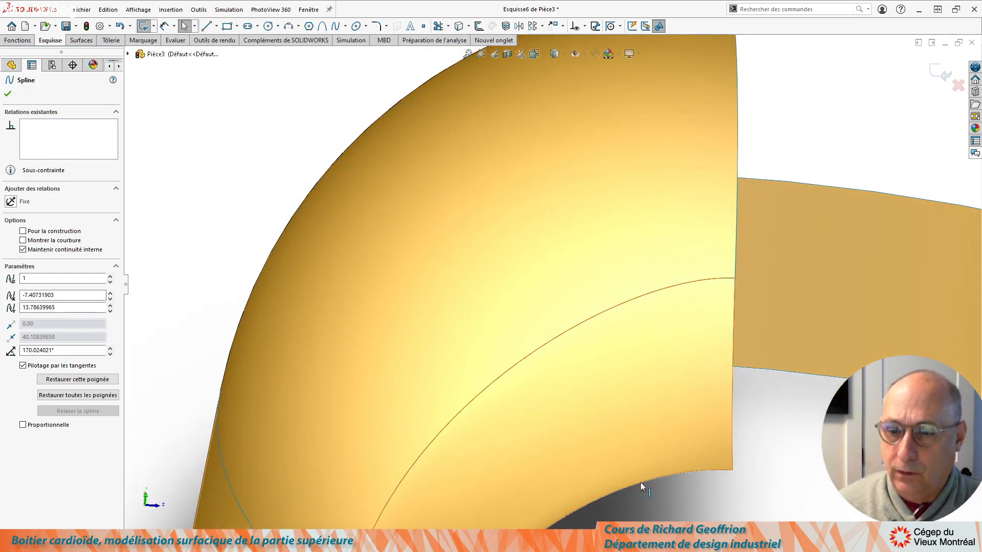
left_click(732, 470, "ctrl")
left_click(26, 261)
scroll(549, 284, "up", 3)
middle_click_drag(707, 405, 648, 277)
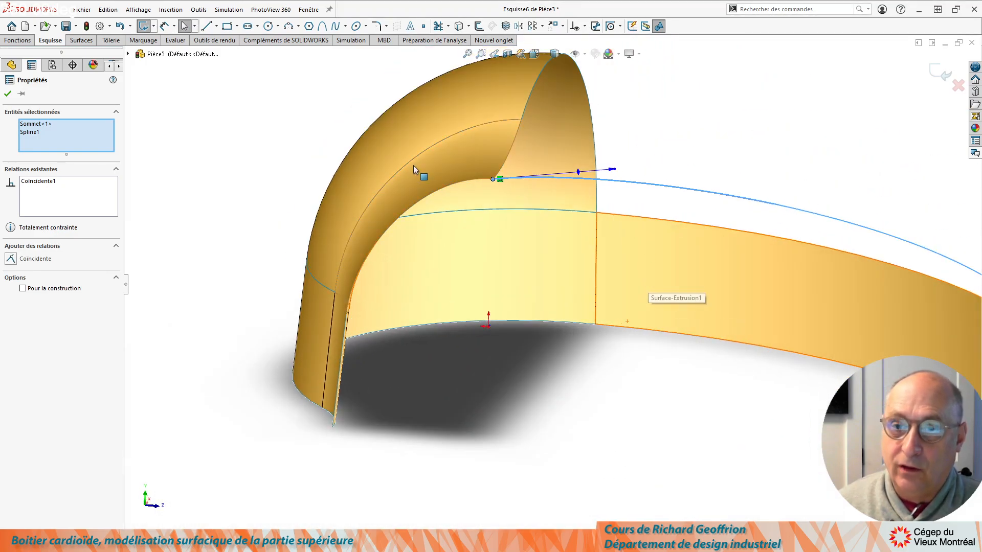
Constrain the spline's lobe-side tangent handle to the boundary surface's curved free edge
left_click(469, 195)
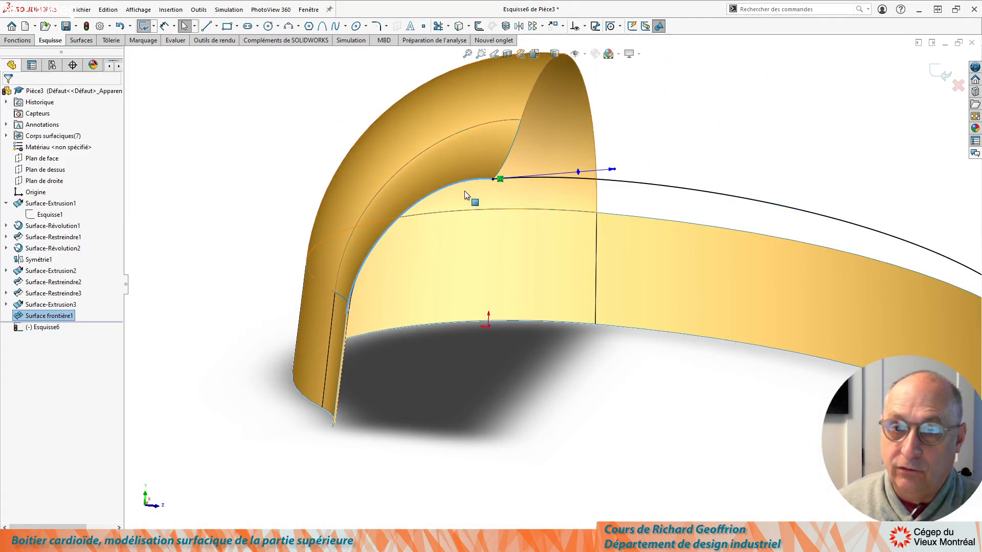
left_click(578, 173, "ctrl")
left_click(11, 259)
left_click(678, 409)
Add a pierce relation between the spline's lobe-side endpoint and the boundary surface's upper end edge
middle_click_drag(471, 224, 449, 400)
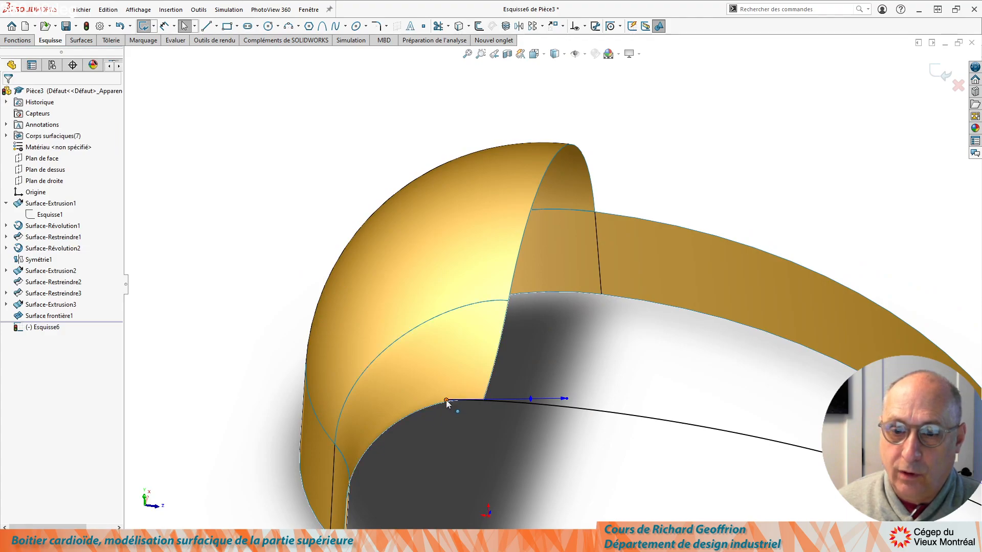
left_click(445, 399)
left_click(503, 325, "ctrl")
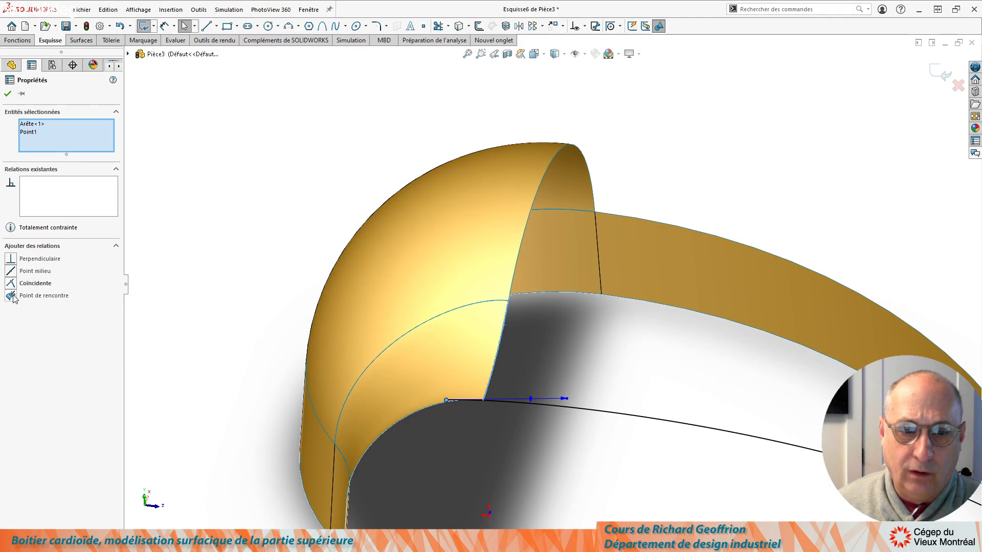
left_click(11, 296)
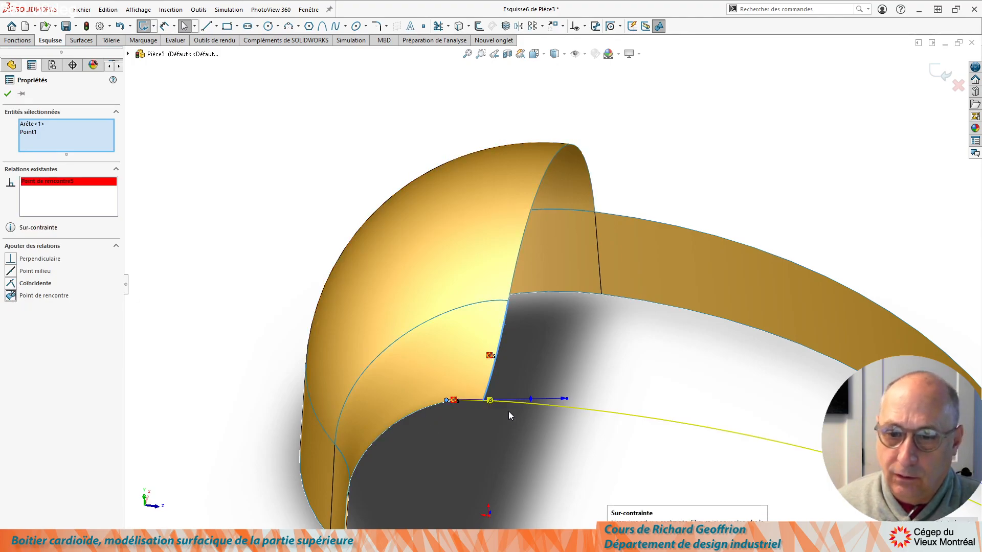
Delete the coincident relation between the spline and the boundary surface's corner
left_click(490, 400)
key("Delete")
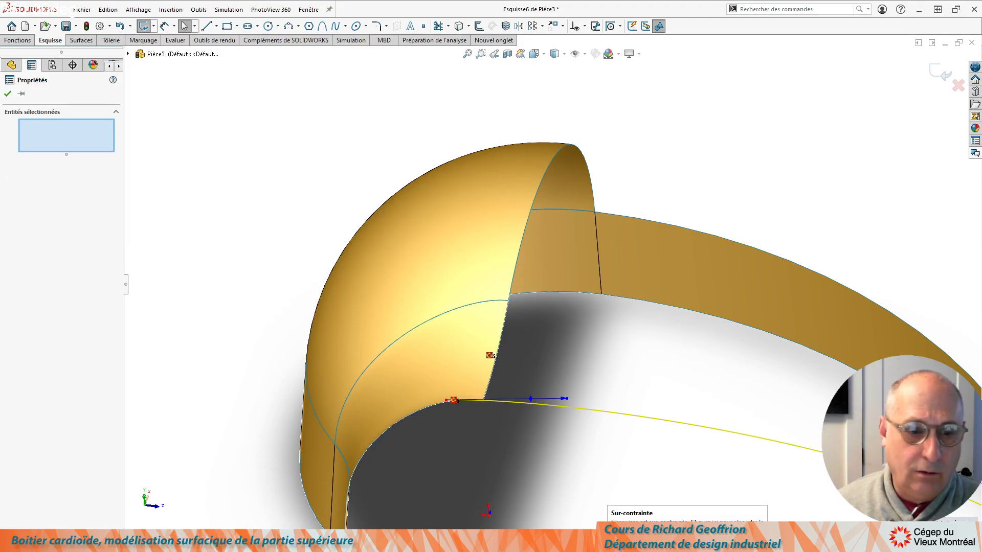
key("f")
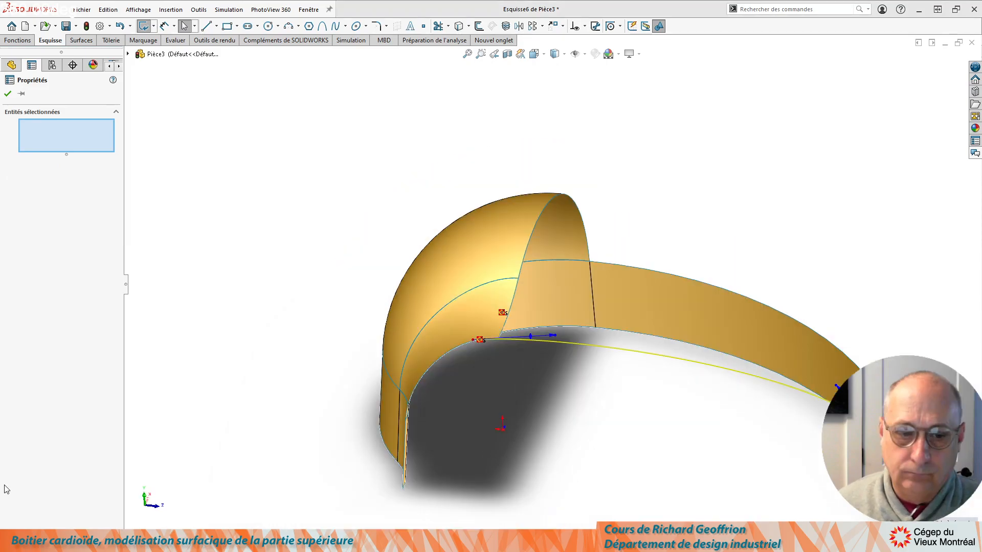
Delete the central spline and sketch a new two-point spline in the open space above the outer band
left_click(638, 352)
key("Delete")
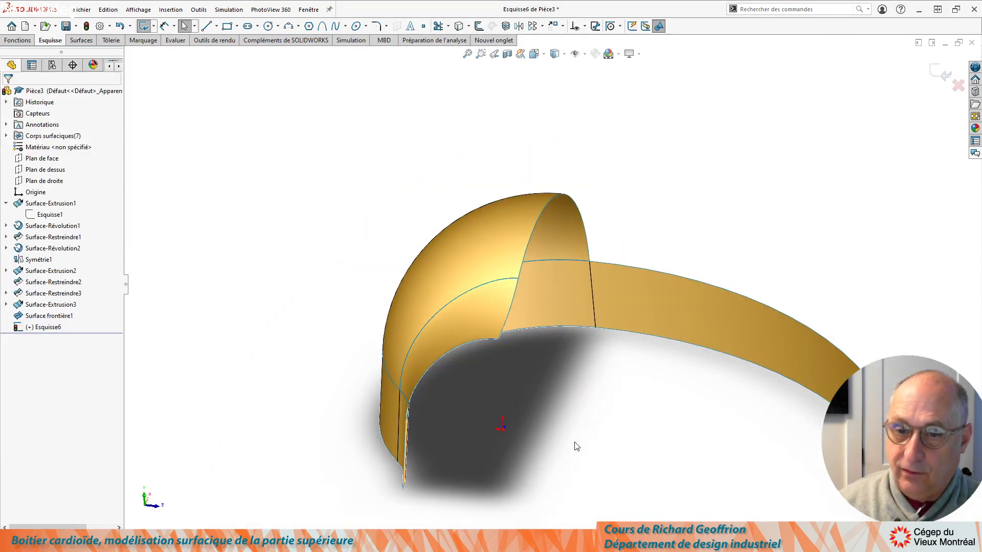
mouse_move(705, 412)
middle_mouse_down()
mouse_move(699, 315)
mouse_move(696, 353)
middle_mouse_up()
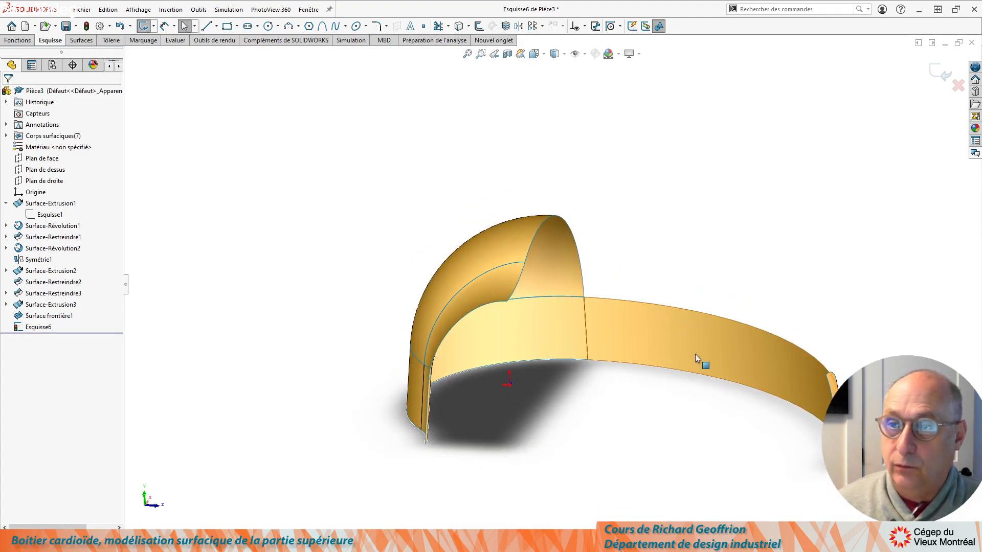
scroll(672, 362, "down", 2)
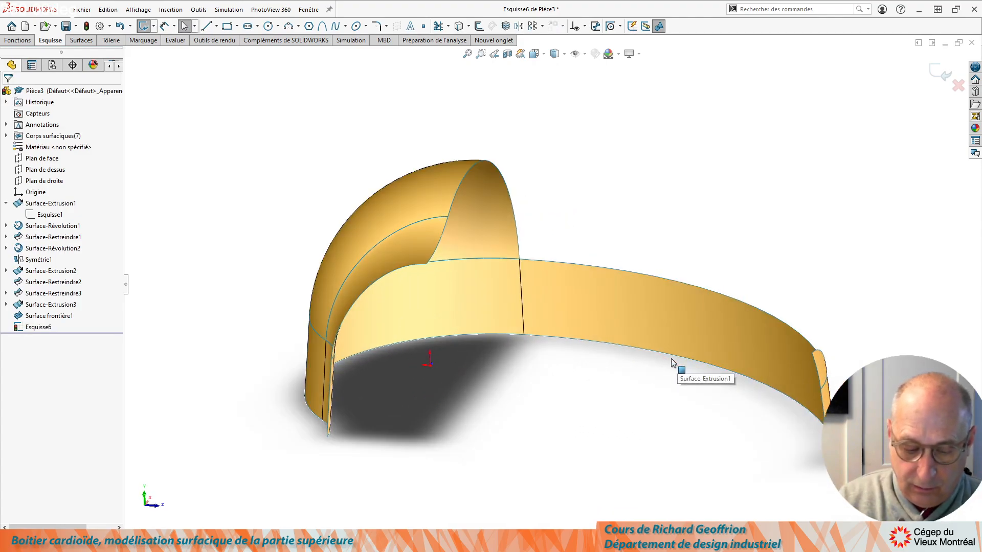
key("Return")
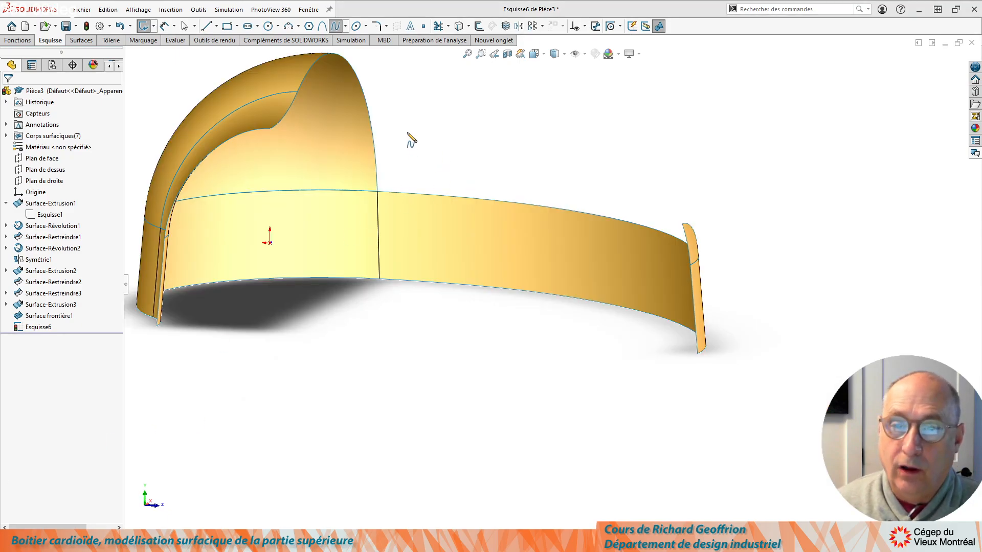
left_click(402, 118)
left_click(613, 183)
key("Escape")
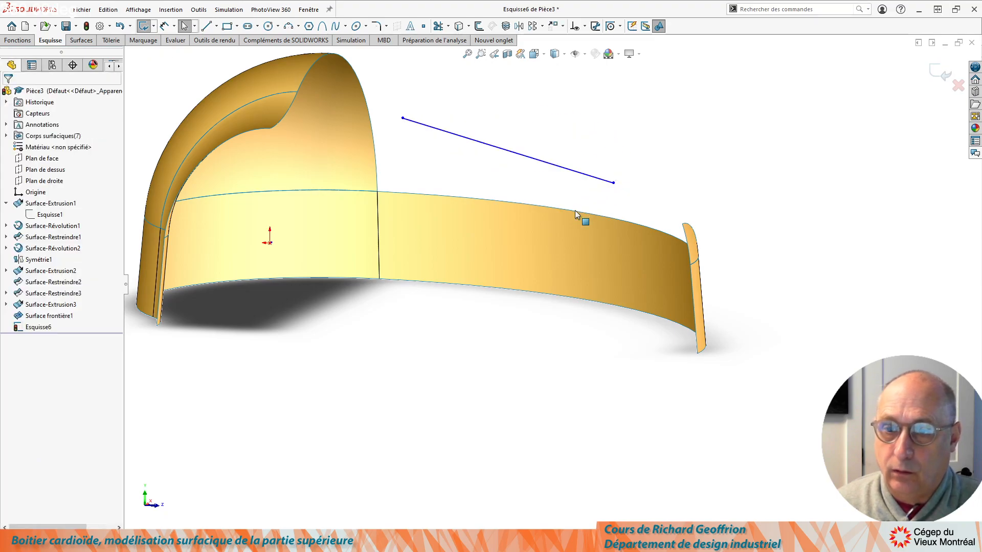
Make the new spline's ends coincident with the small surface's upper corner and the boundary surface's free corner
left_click(614, 183)
left_click(683, 224, "ctrl")
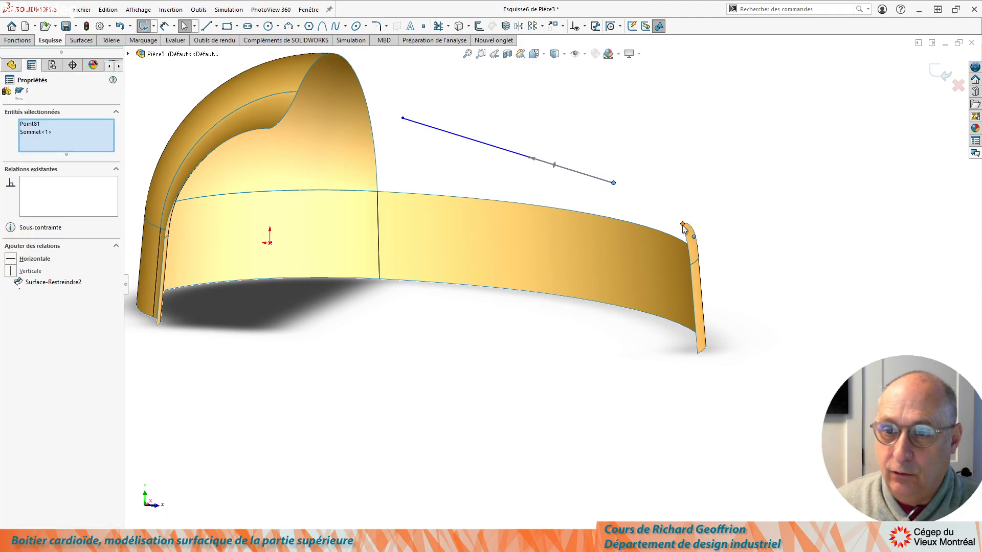
left_click(10, 284)
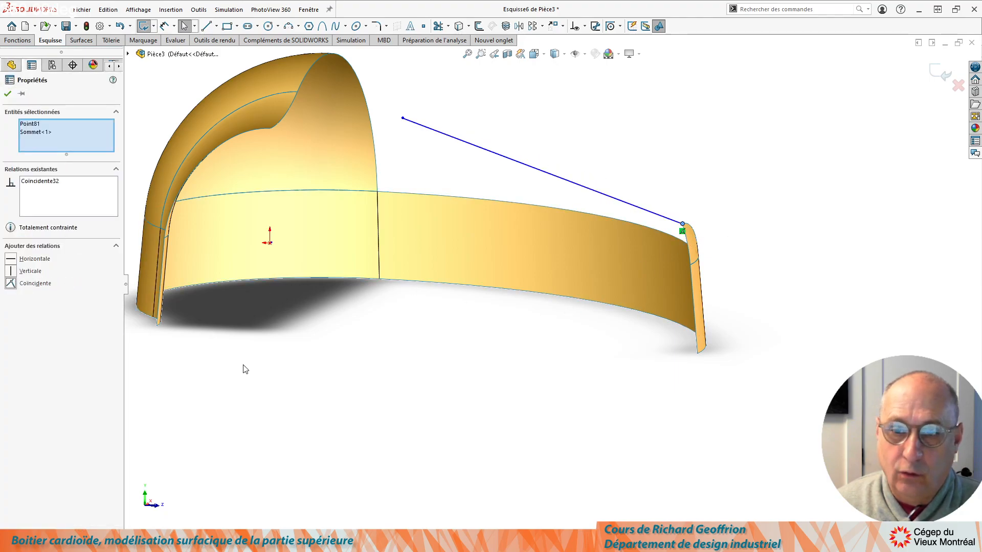
left_click(393, 421)
left_click(403, 119)
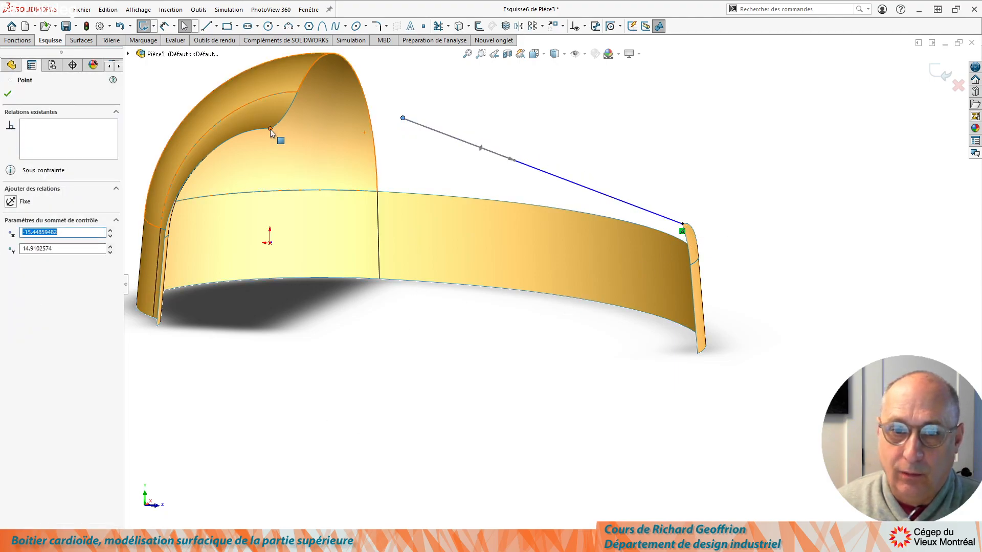
left_click(269, 129)
left_click(270, 129, "ctrl")
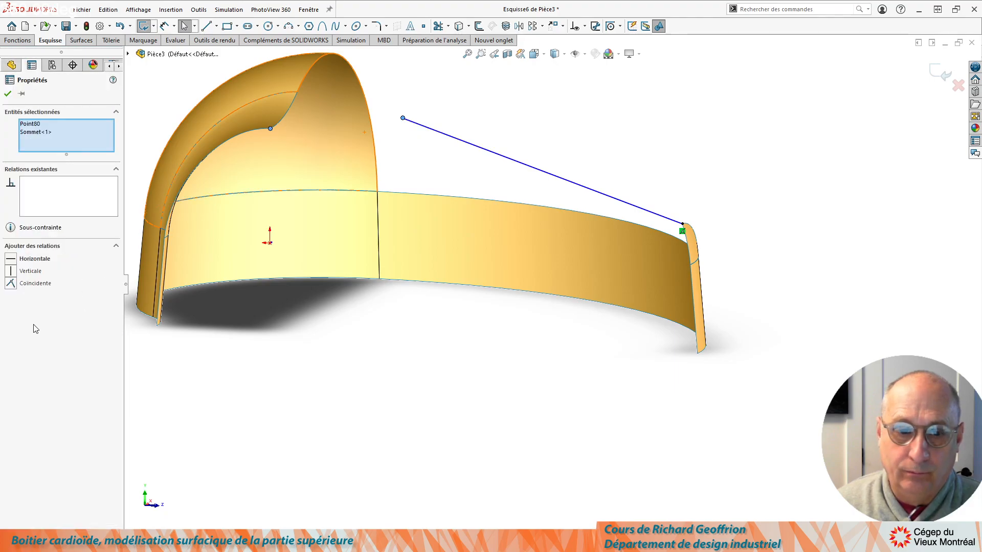
left_click(10, 283)
left_click(427, 414)
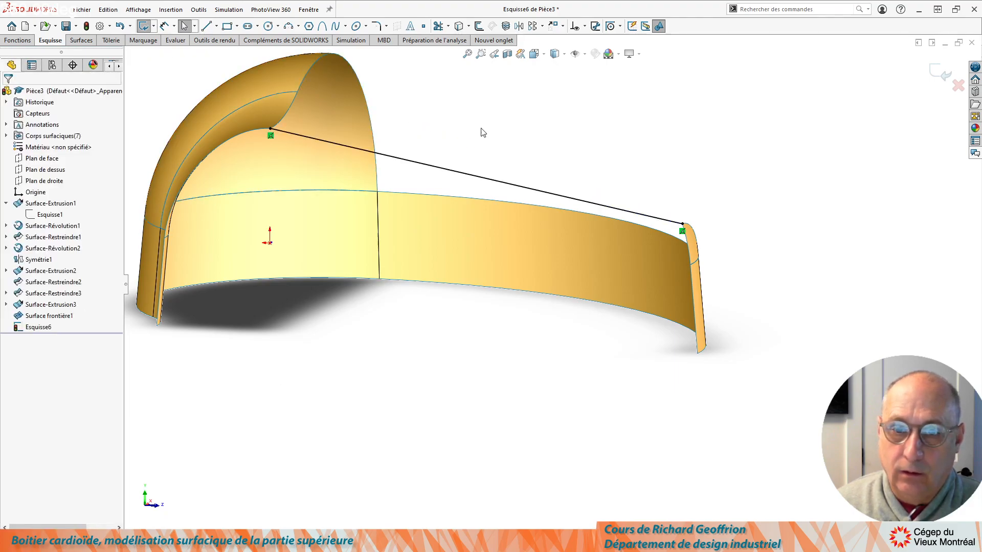
Add a tangent relation between the spline and the boundary surface's curved free edge
left_click(435, 170)
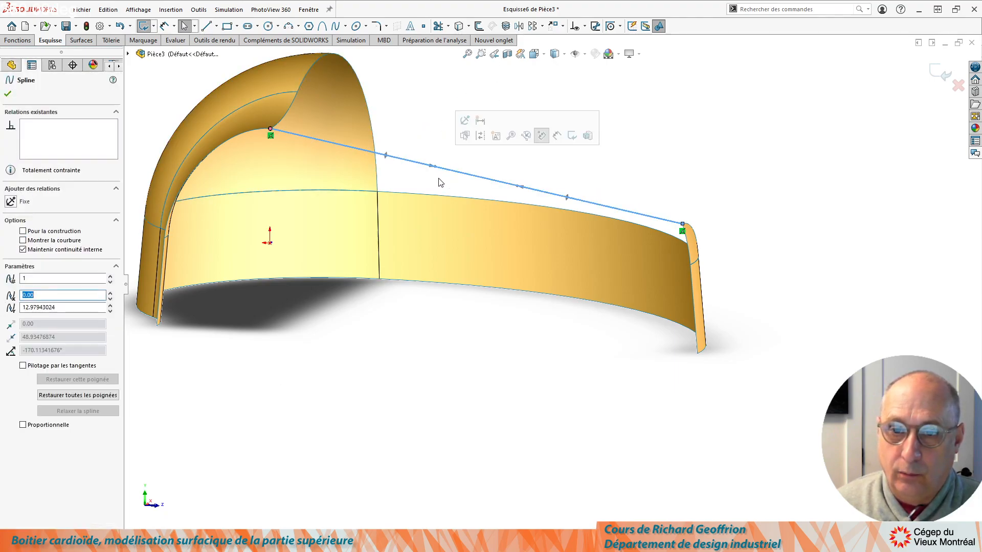
left_click(235, 136, "ctrl")
left_click(11, 258)
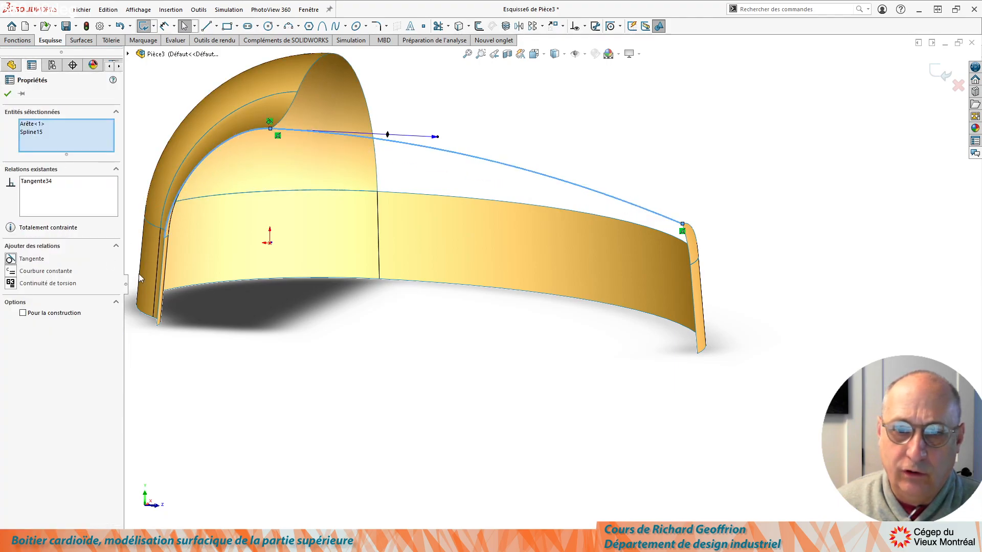
left_click(513, 333)
Make the spline tangent to the small surface's upper free edge and slightly adjust the tangent handles at both ends
left_click(605, 197)
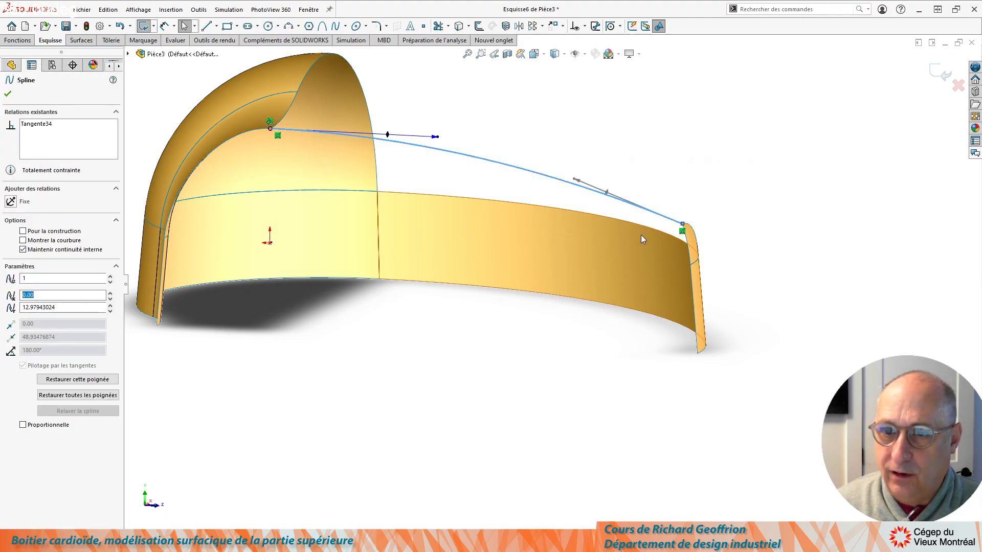
left_click(689, 247, "ctrl")
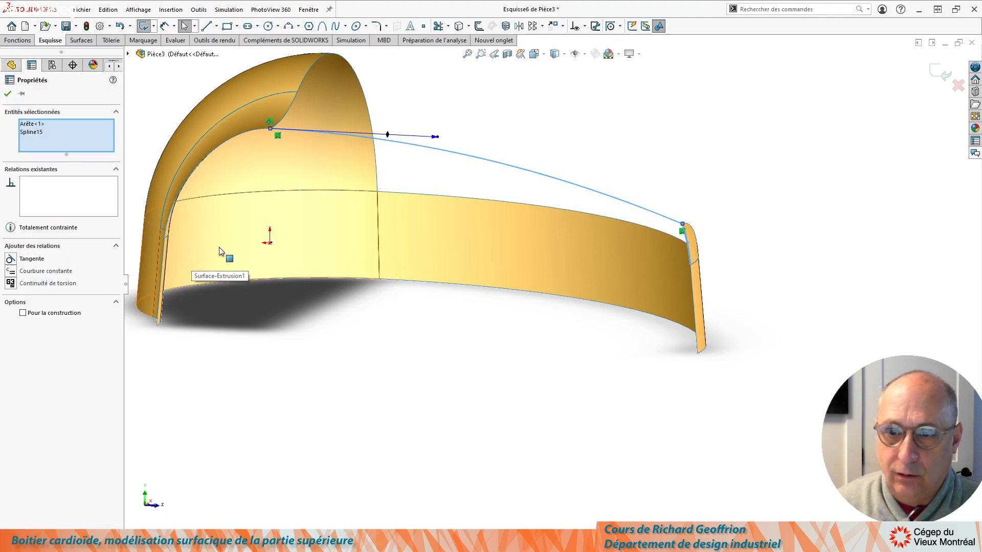
left_click(20, 259)
left_click(433, 401)
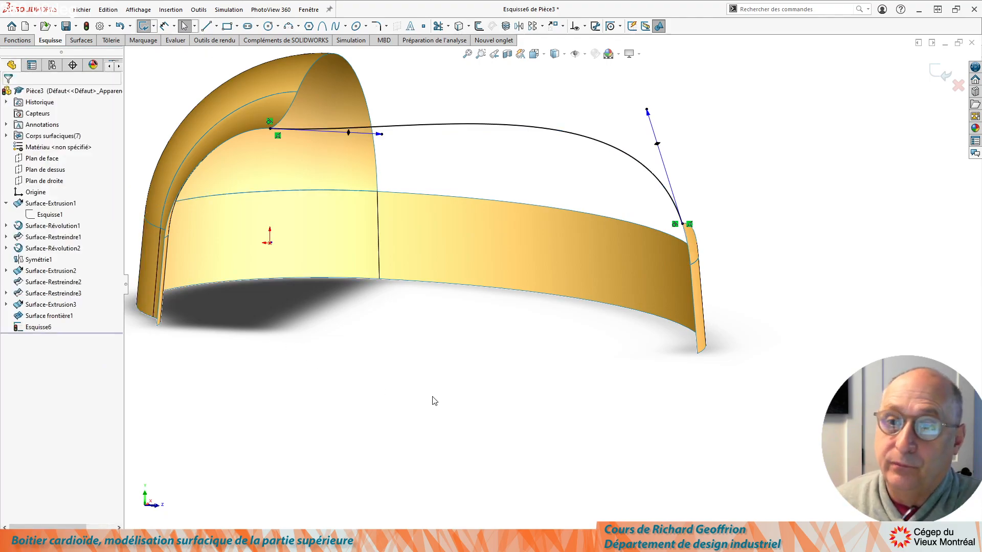
left_click_drag(382, 134, 415, 149)
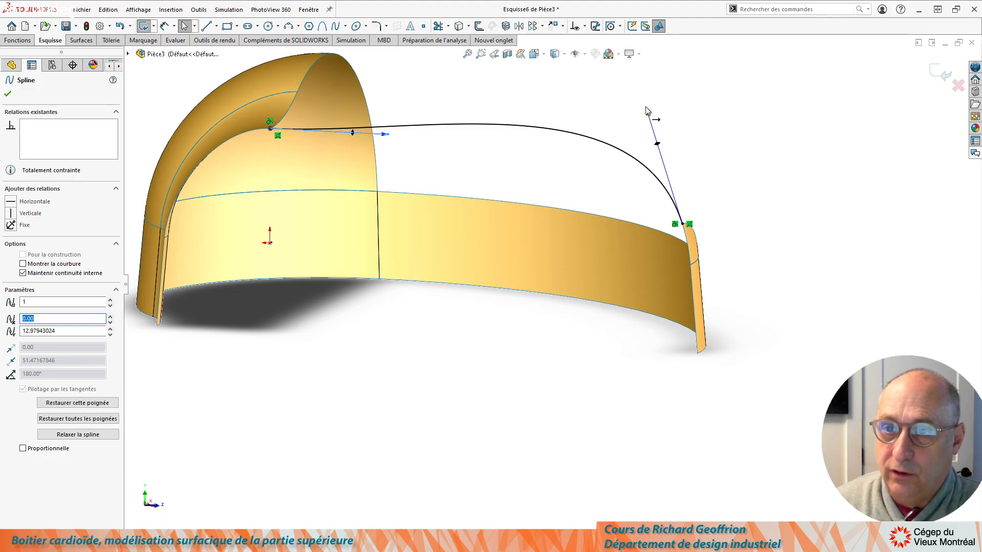
mouse_move(647, 110)
left_mouse_down()
mouse_move(632, 77)
mouse_move(634, 107)
mouse_move(640, 96)
mouse_move(646, 106)
left_mouse_up()
Extrude the spline as a 10 mm blind surface, reversed so it extends away from the modelled half
middle_click_drag(742, 231, 662, 273)
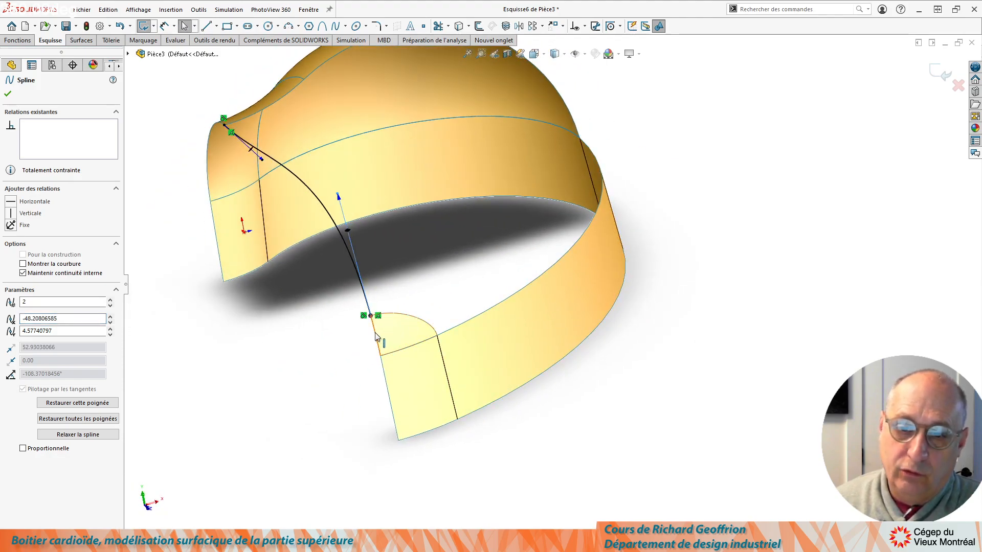
middle_click_drag(332, 290, 191, 293)
scroll(335, 158, "up", 1)
middle_click_drag(393, 144, 502, 249, "ctrl")
scroll(553, 357, "down", 1)
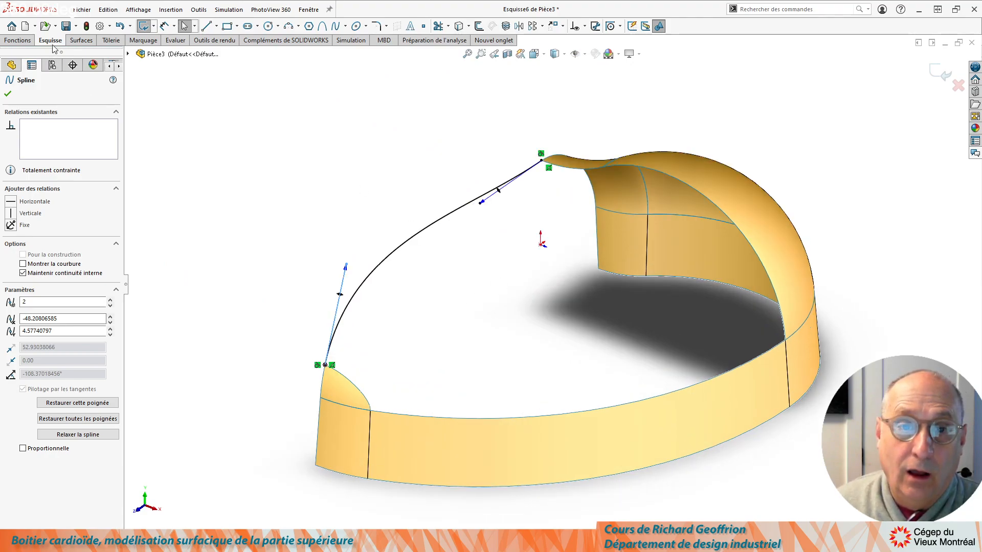
left_click(81, 40)
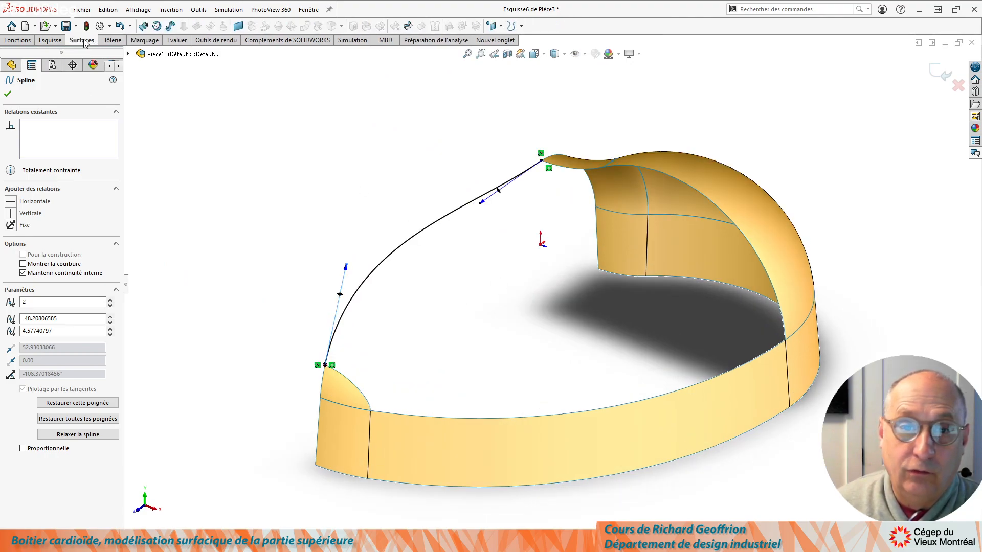
left_click(144, 27)
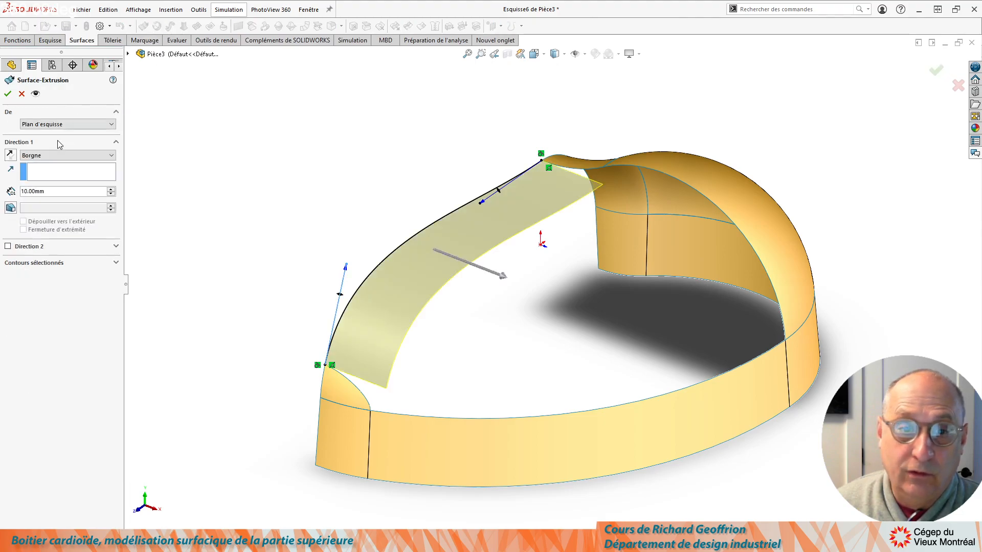
left_click(11, 155)
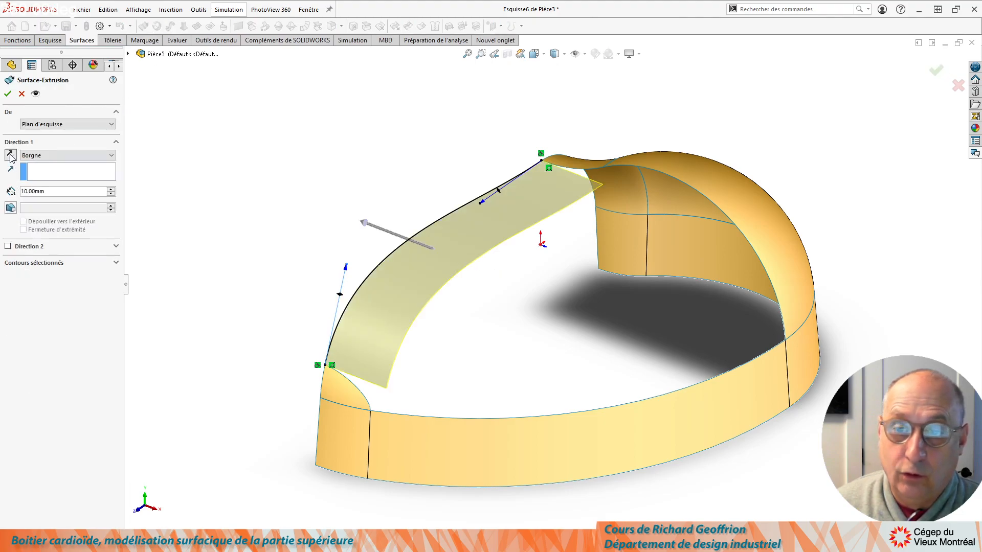
left_click(7, 94)
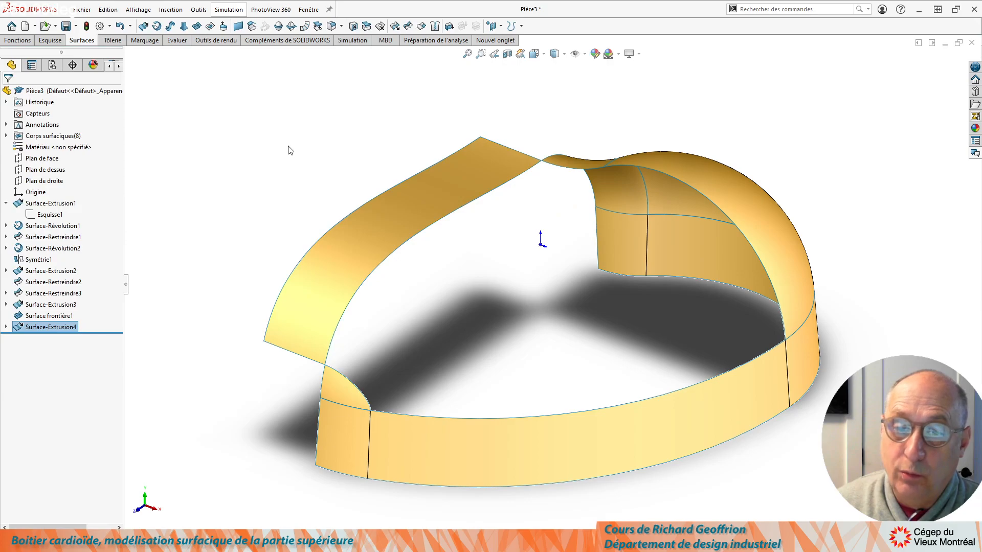
left_click(290, 150)
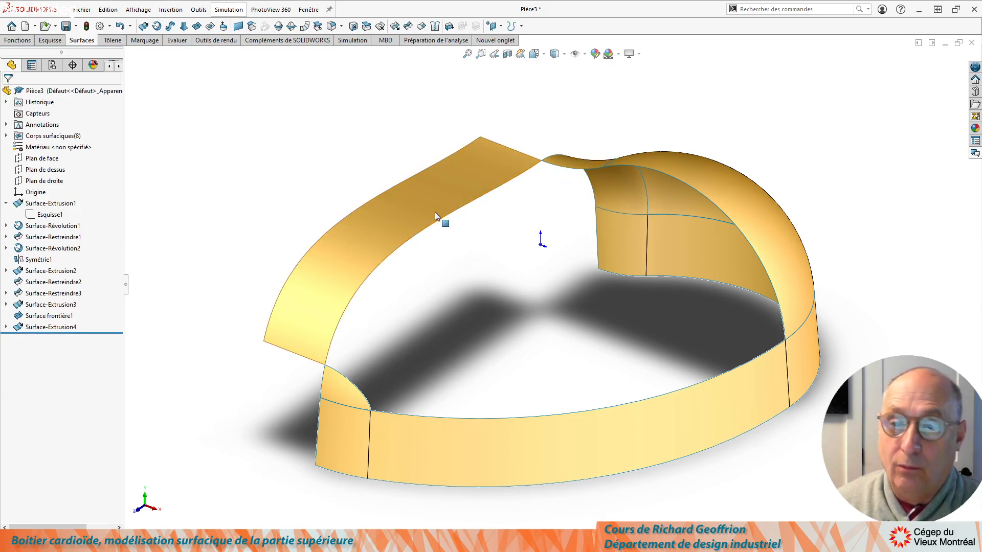
middle_click_drag(446, 229, 466, 255)
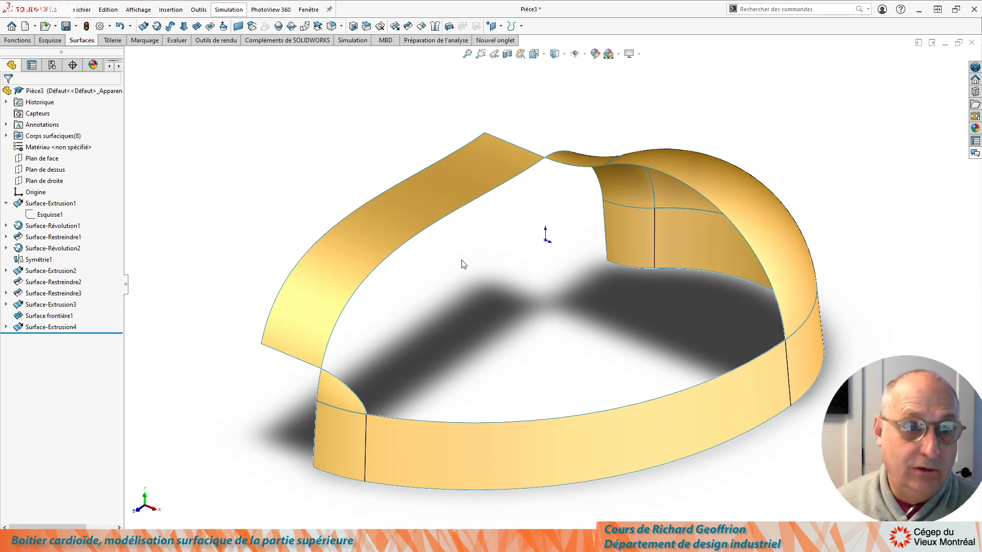
left_click(571, 170)
left_click(672, 179)
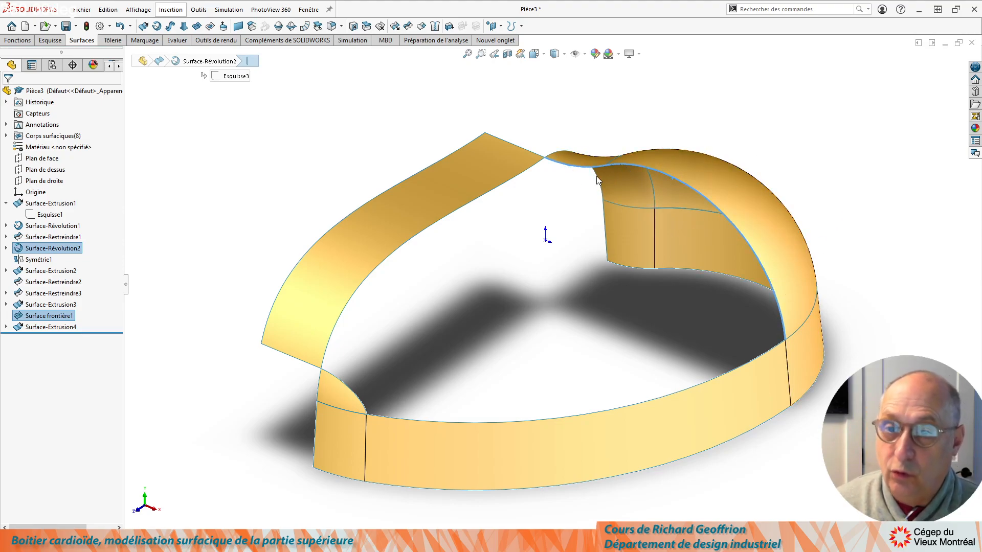
left_click(544, 320)
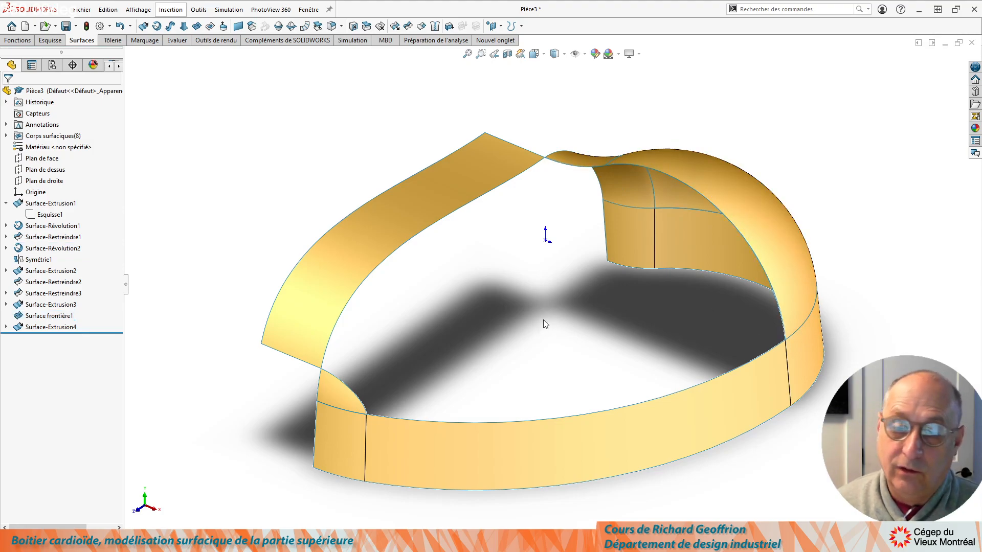
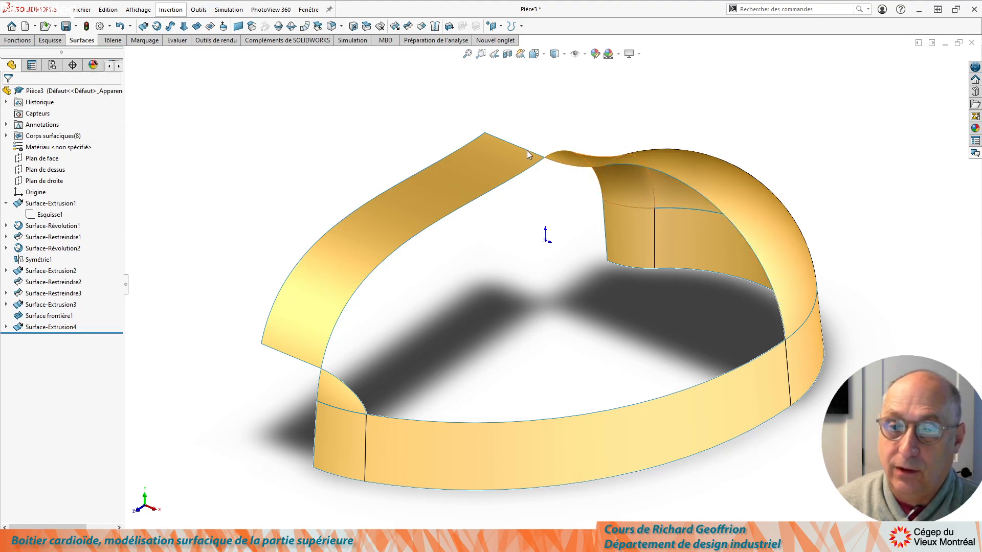
Start a filled surface with tangent contact along five boundaries: the spline extrusion, boundary surface, dome, side wall and small tip surface edges
left_click(209, 26)
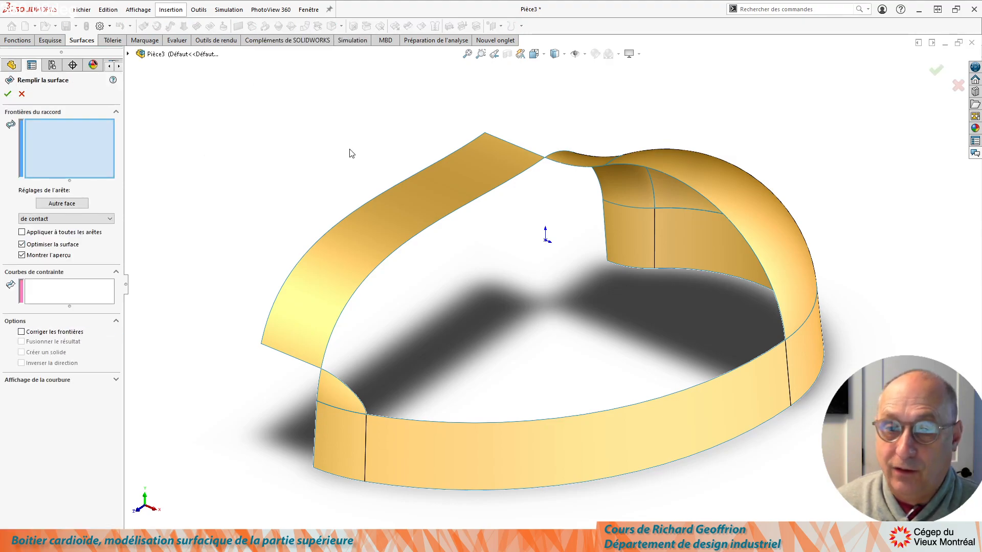
left_click(69, 219)
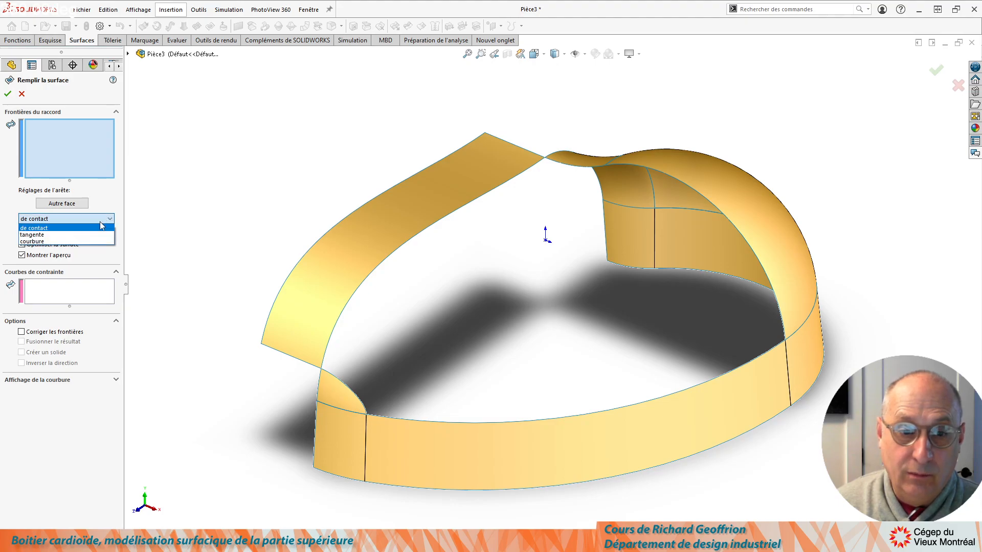
left_click(51, 228)
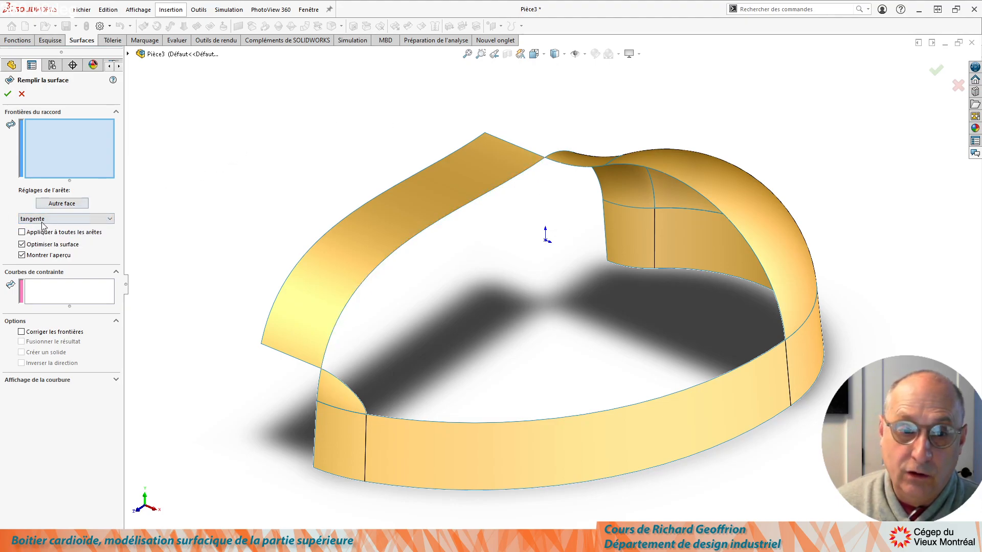
left_click(529, 171)
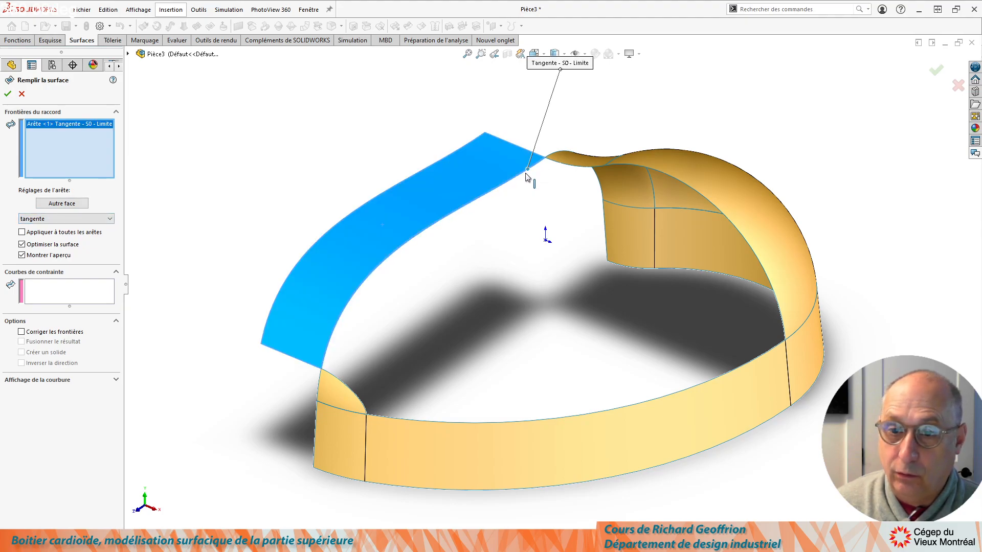
left_click(576, 167)
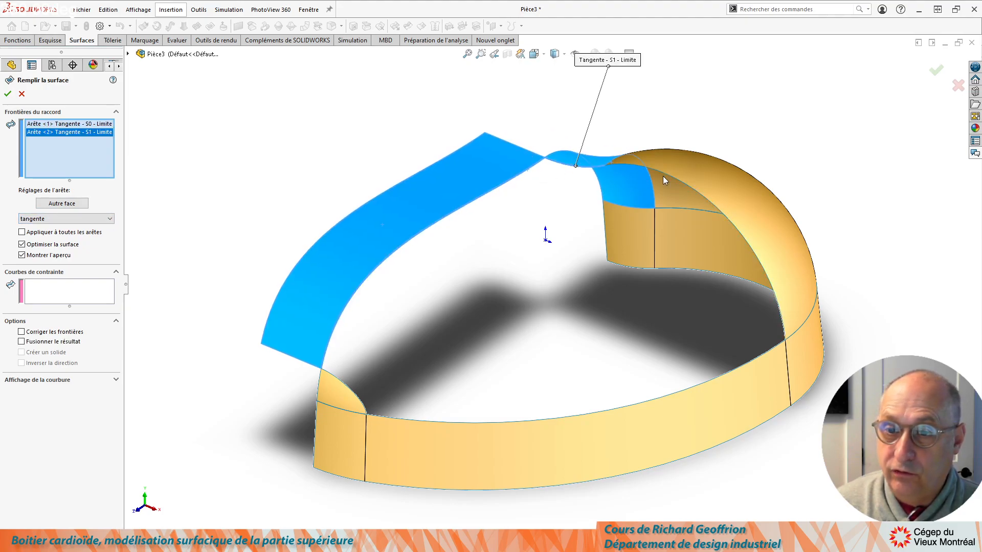
left_click(666, 175)
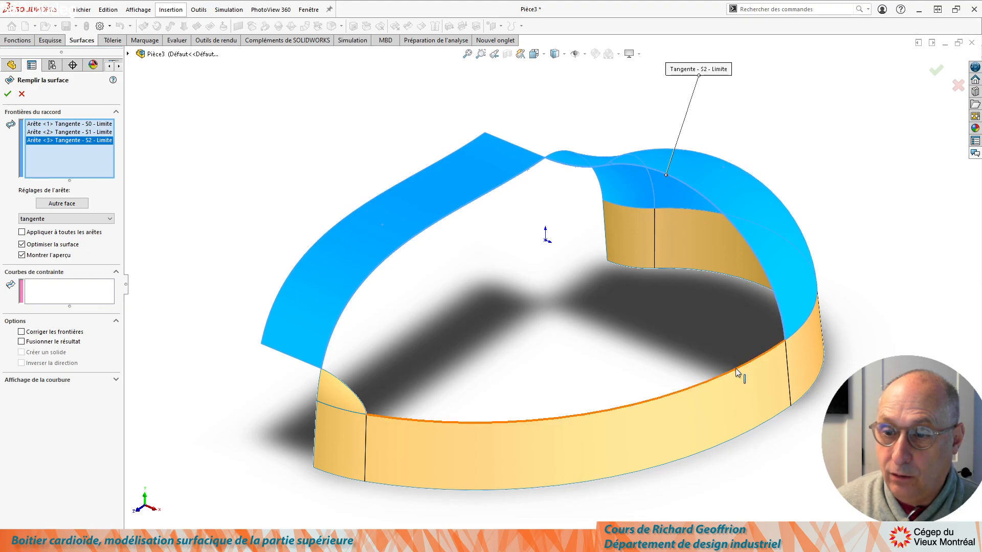
left_click(735, 368)
left_click(349, 387)
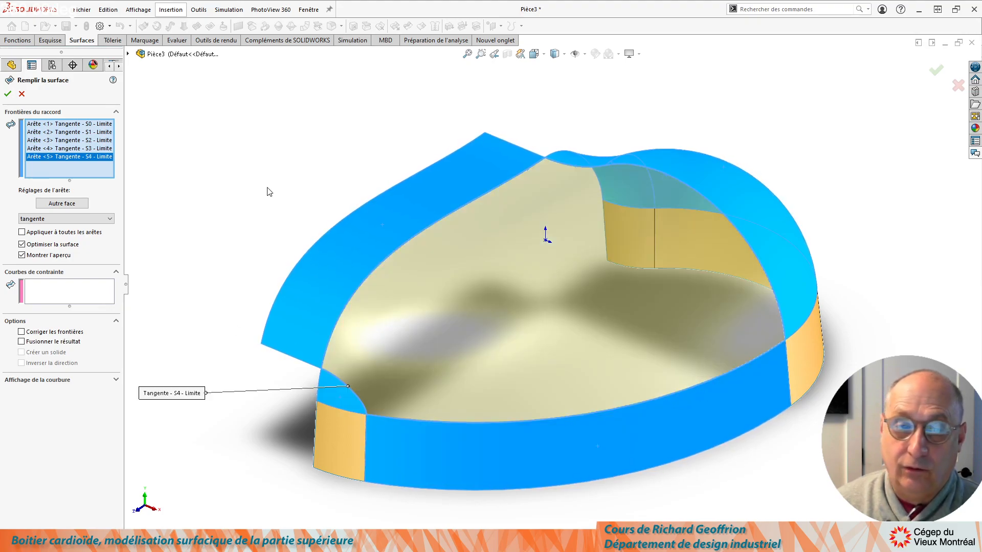
Display the fill's mesh preview at a density of 20, inspect its curvature, and create the filled surface
left_click(116, 381)
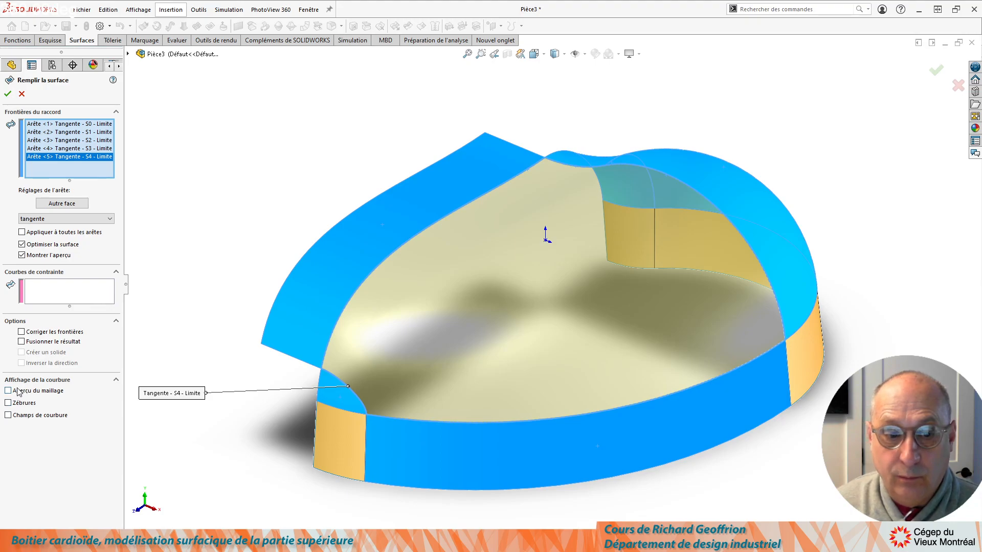
left_click(8, 391)
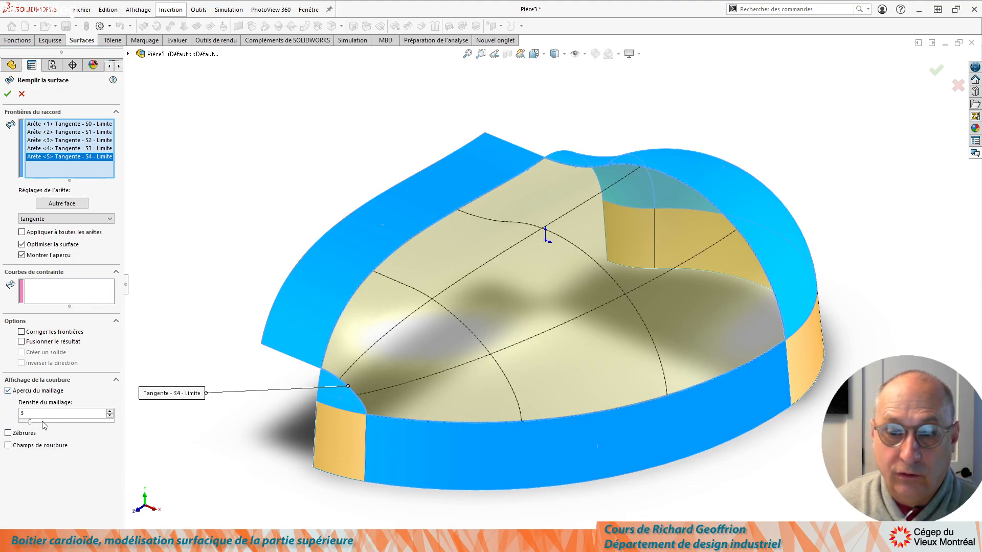
left_click_drag(35, 422, 143, 425)
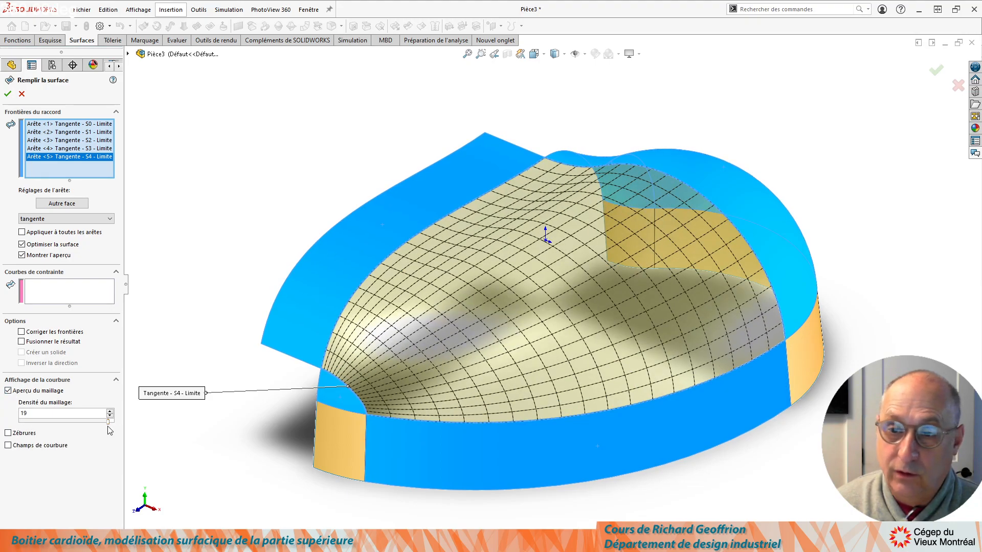
middle_click_drag(367, 270, 199, 254)
left_click(8, 94)
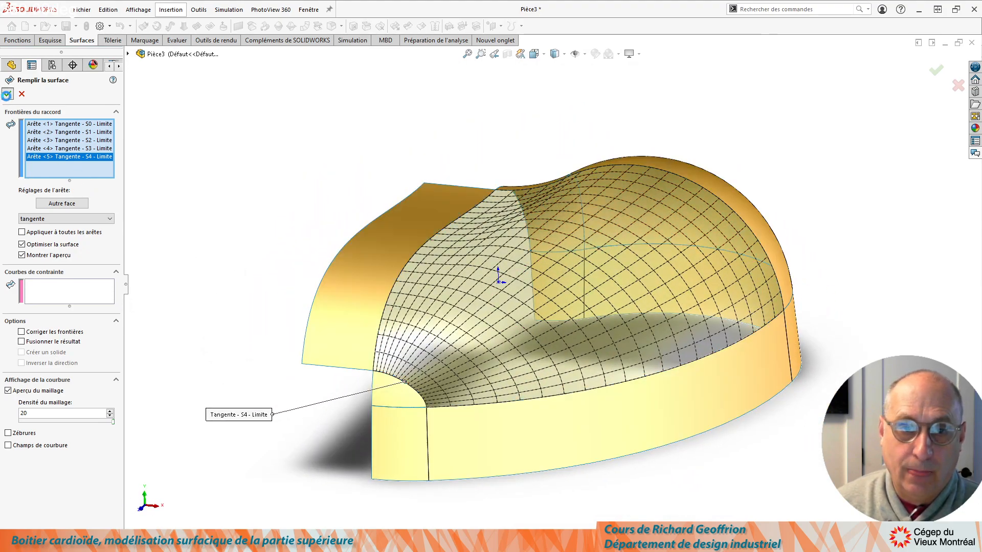
Hide the central spline extrusion and the vertical side-wall surface
middle_click_drag(214, 296, 210, 327)
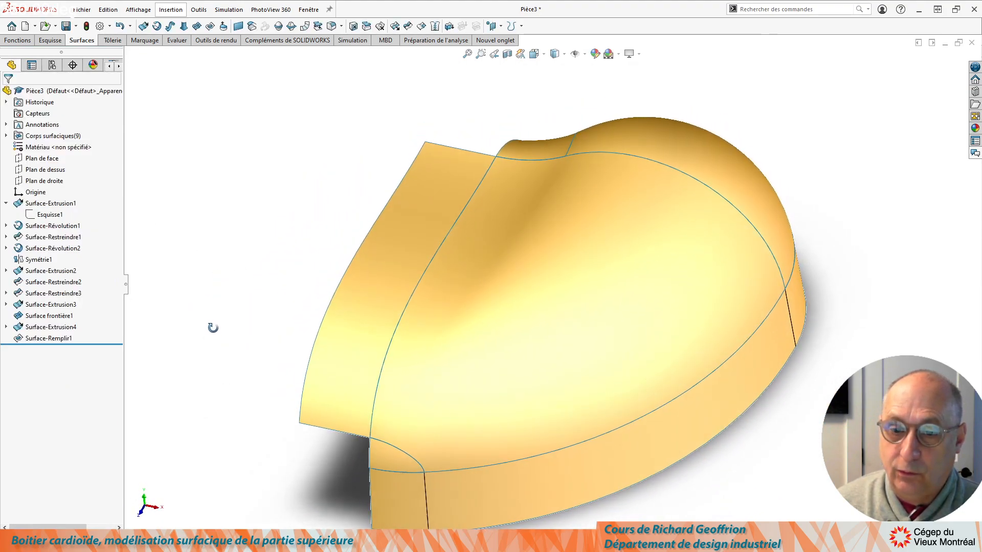
left_click(369, 274)
left_click(411, 244)
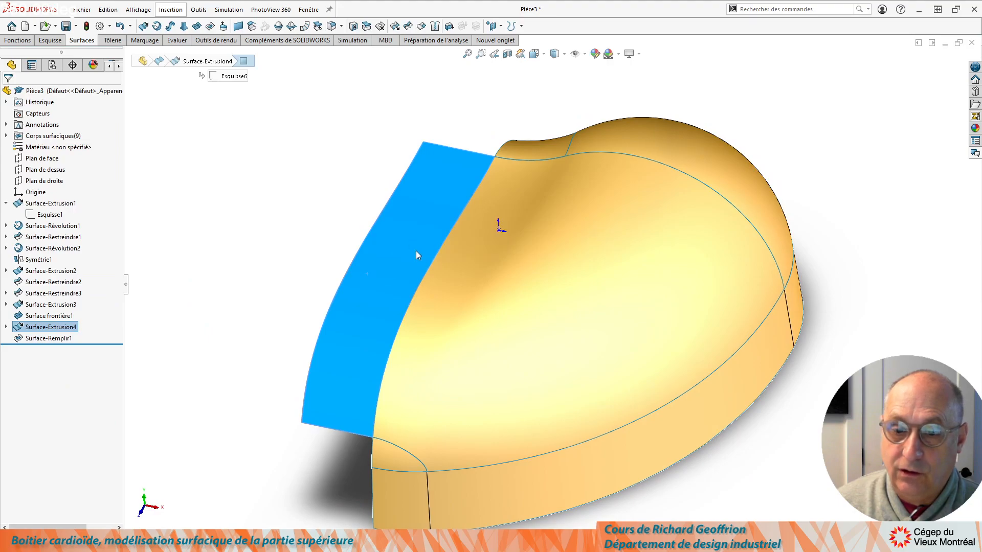
left_click(490, 497)
left_click(537, 466)
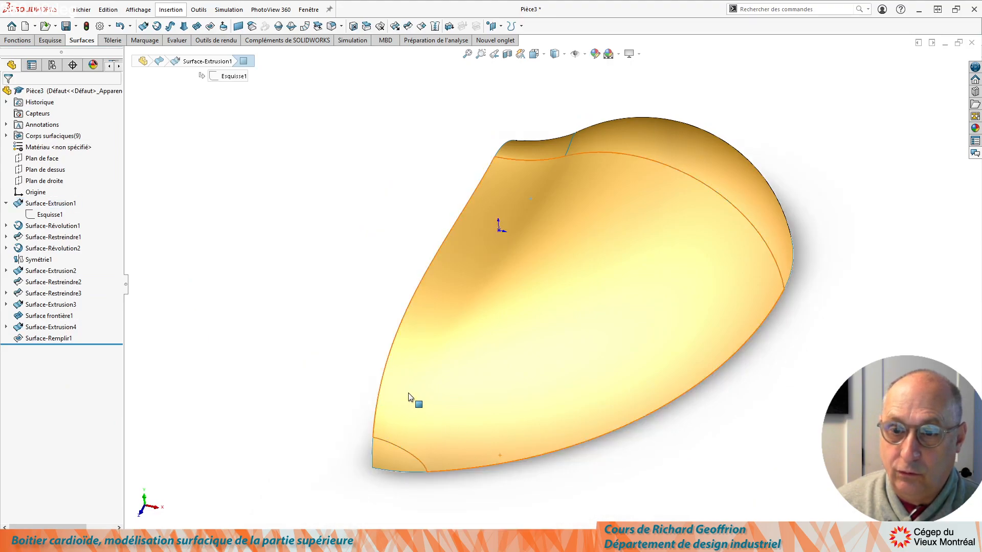
Mirror the dome, boundary, filled and small tip surface bodies about the Right Plane (Plan de droite)
middle_click_drag(454, 285, 604, 352)
scroll(603, 352, "down", 2)
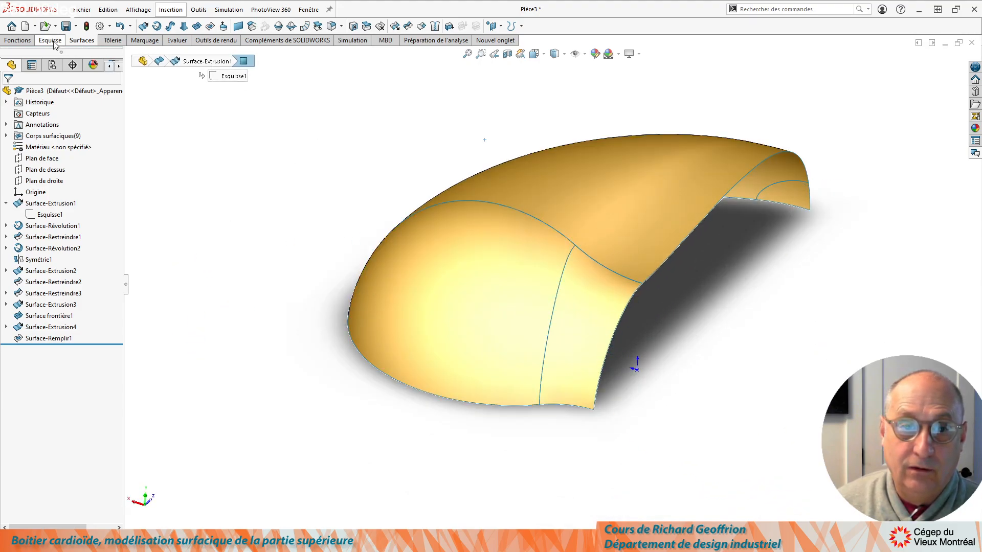
left_click(18, 41)
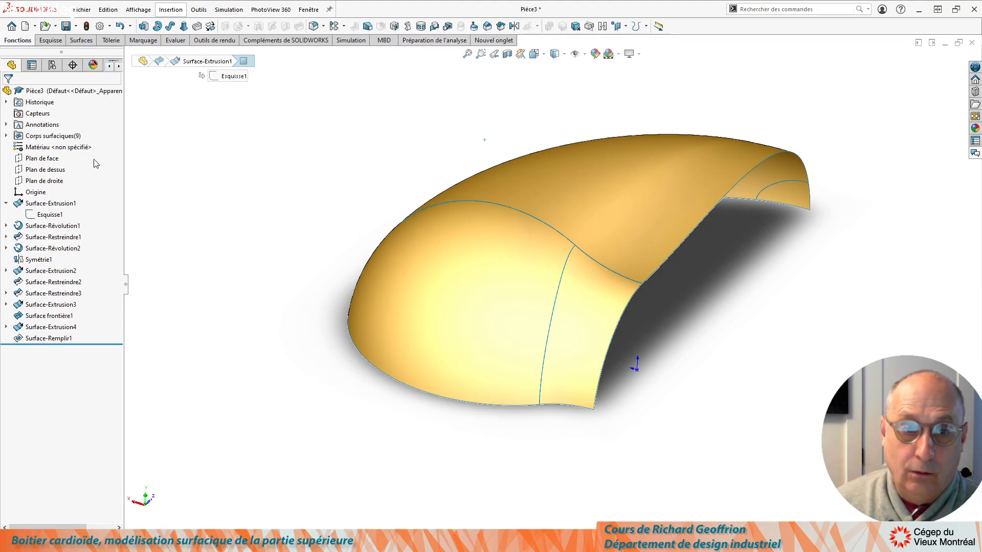
left_click(45, 181)
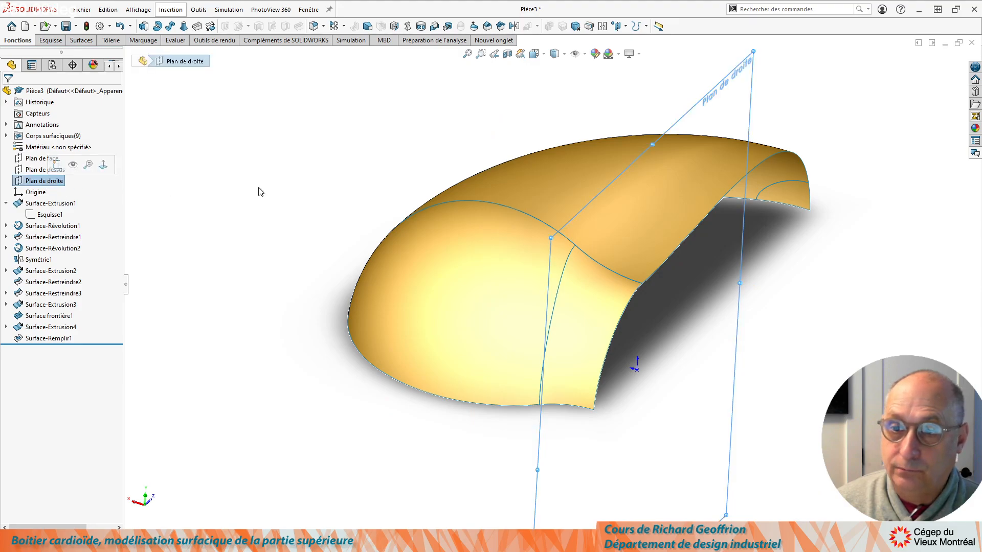
left_click(514, 26)
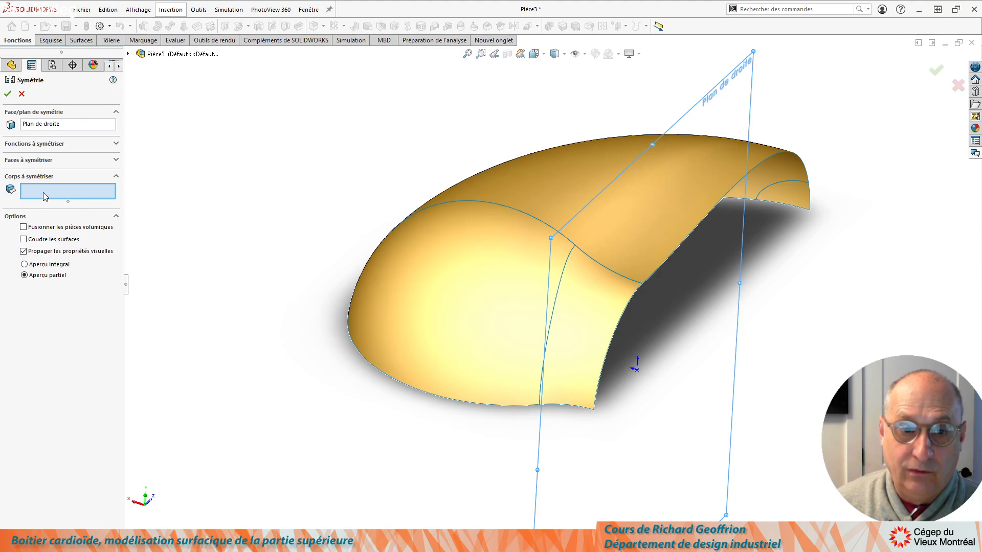
left_click(548, 337)
left_click(560, 331)
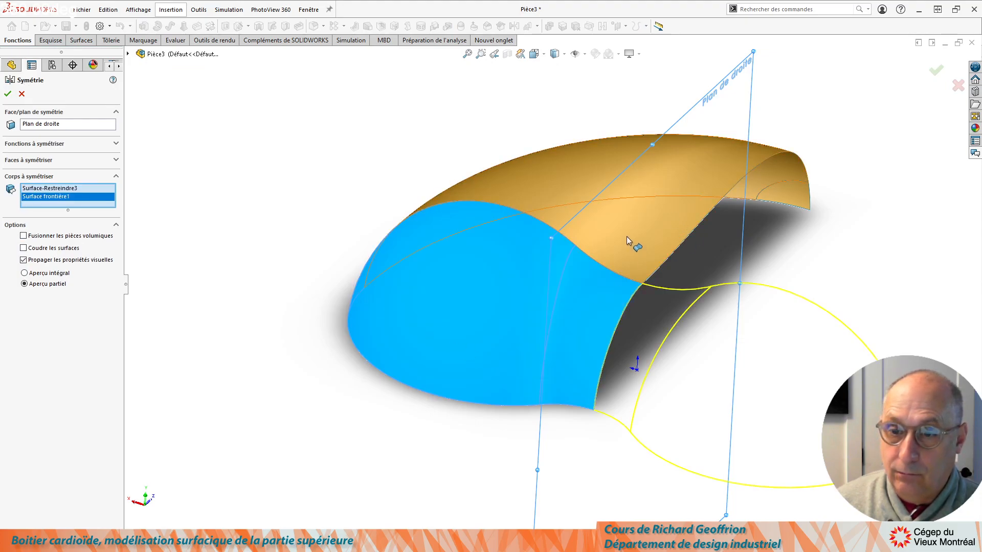
left_click(627, 237)
left_click(796, 197)
middle_click_drag(231, 316, 58, 194)
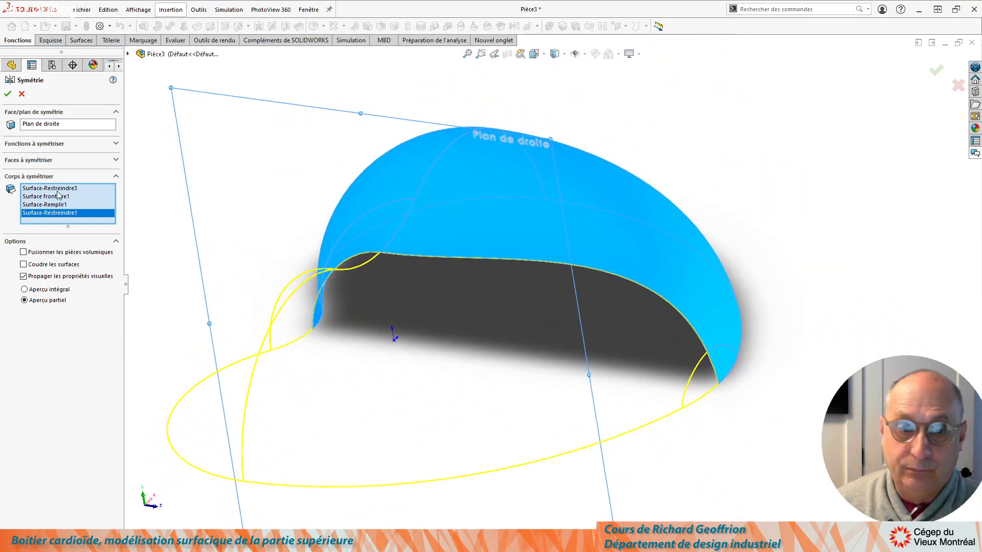
left_click(9, 94)
Close the open underside with a planar surface bounded by the eight lower perimeter edges of both heart halves
middle_click_drag(307, 285, 444, 214)
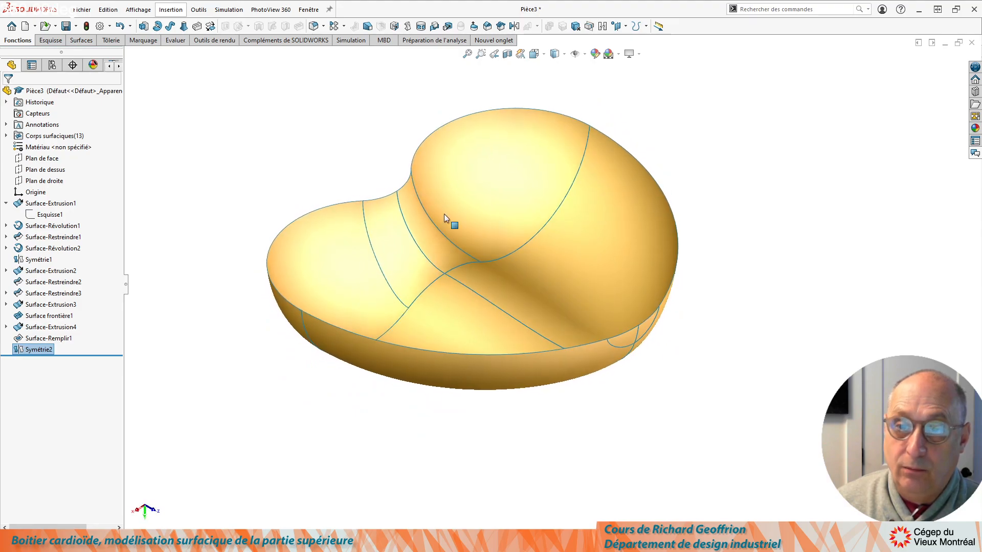
left_click(87, 43)
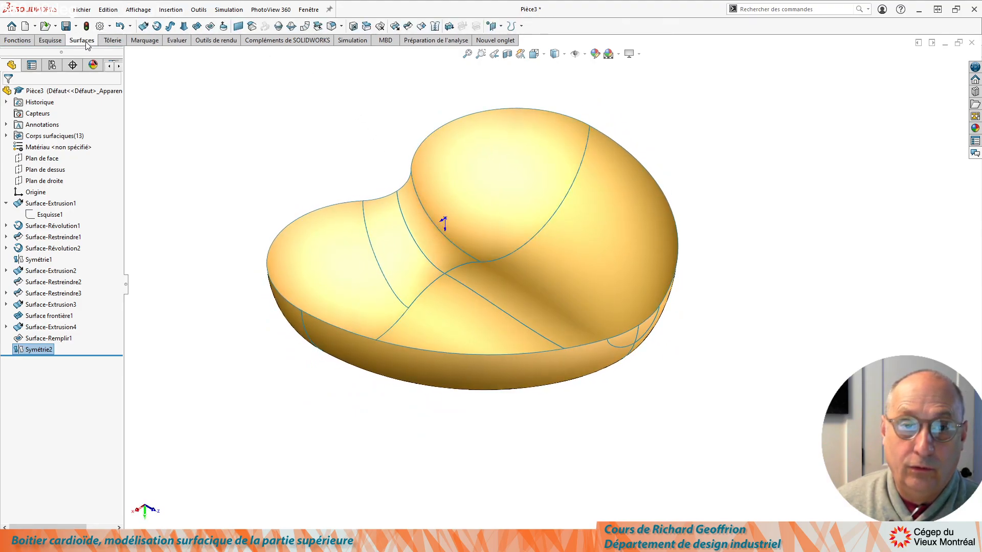
left_click(238, 26)
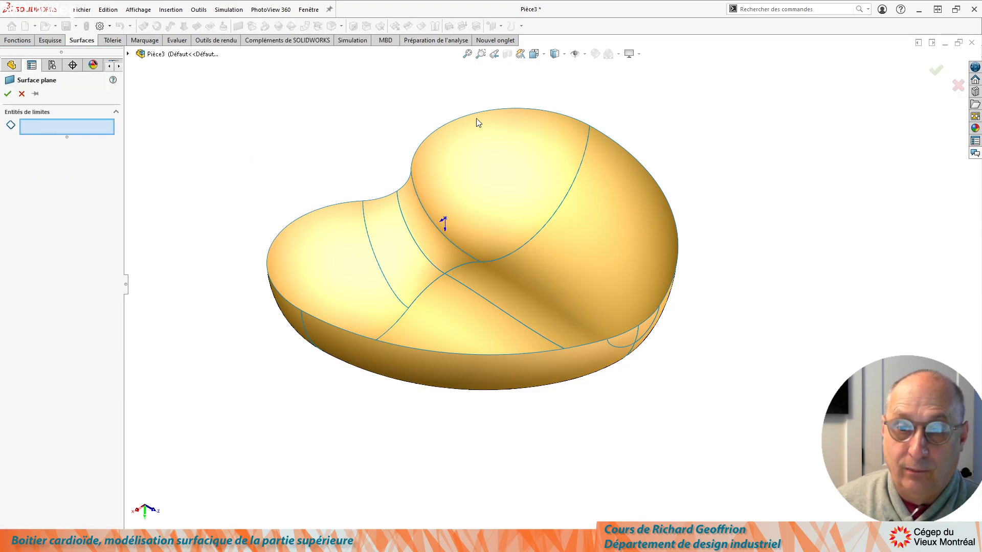
left_click(527, 110)
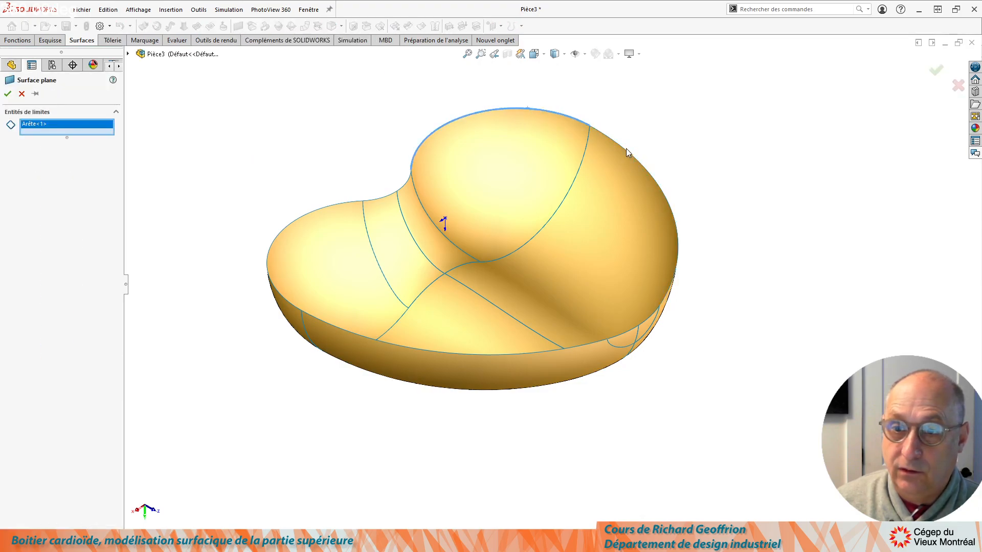
left_click(625, 148)
scroll(664, 404, "down", 3)
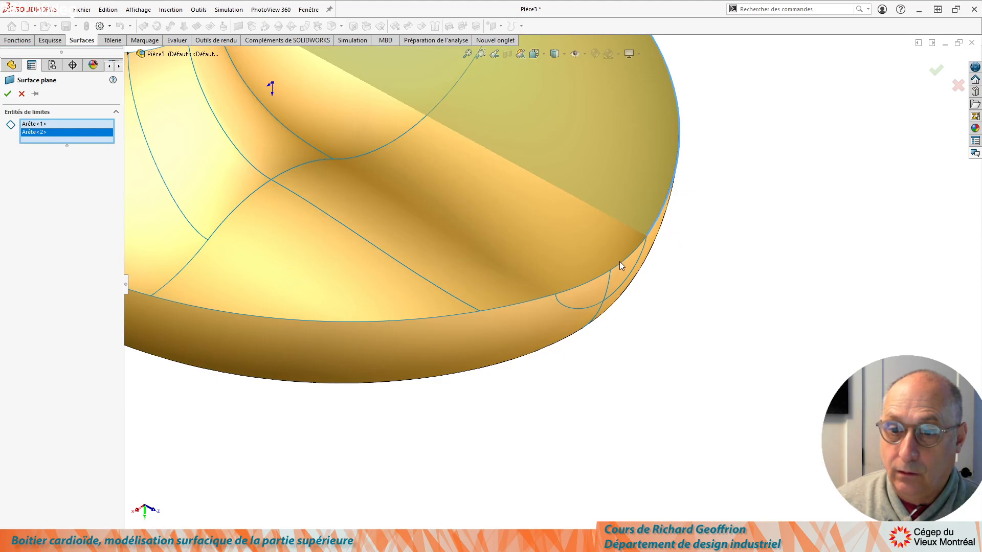
left_click(620, 266)
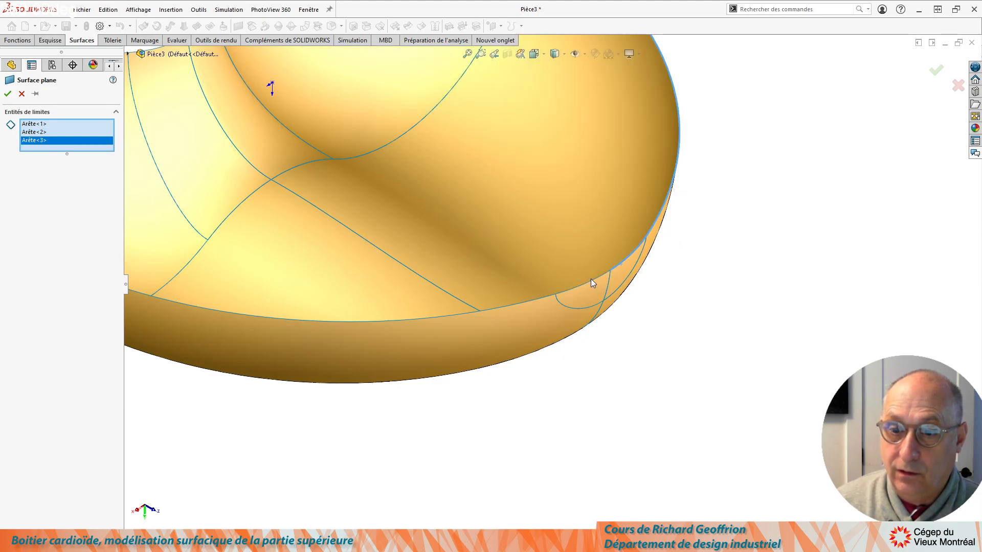
left_click(590, 281)
left_click(511, 306)
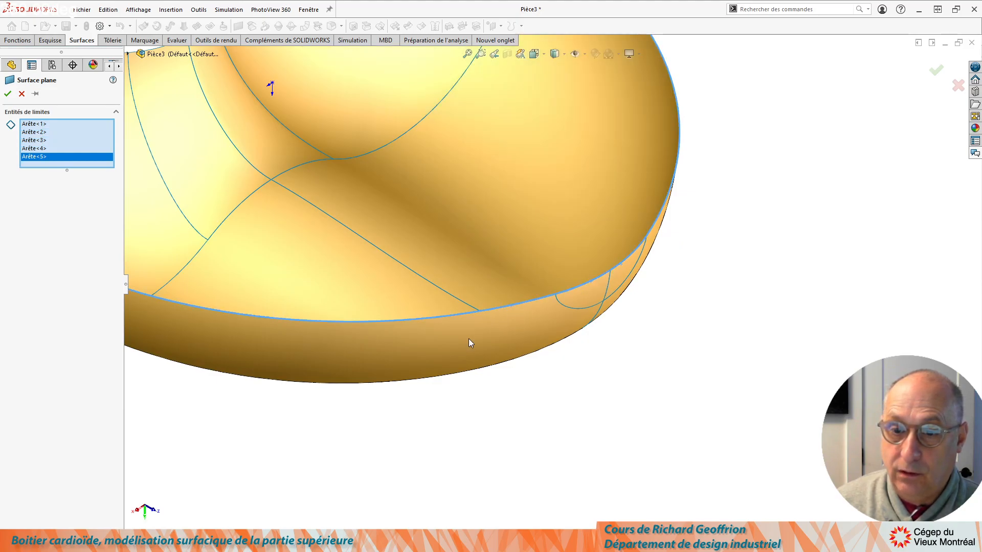
scroll(487, 330, "up", 2)
scroll(303, 230, "up", 3)
scroll(381, 286, "down", 1)
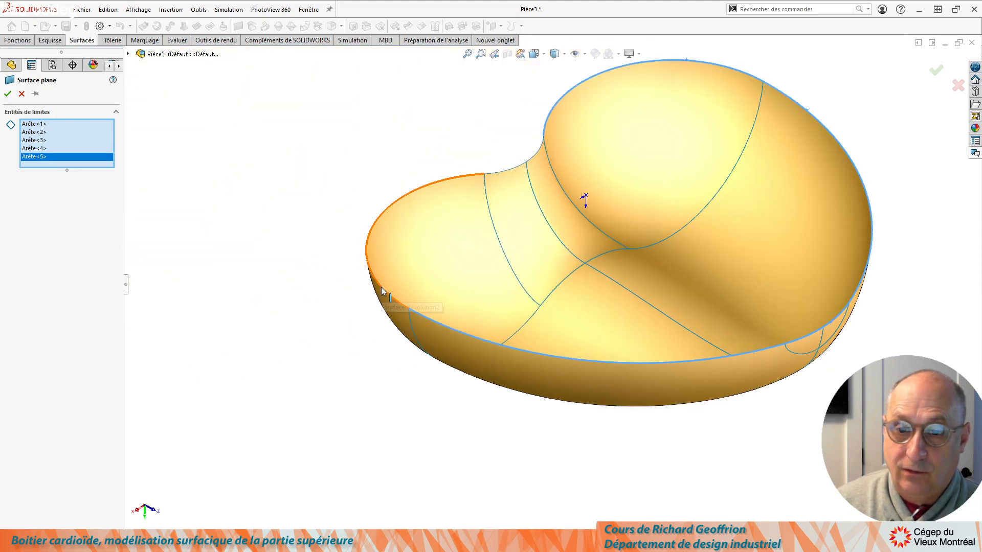
left_click(381, 287)
left_click(531, 166)
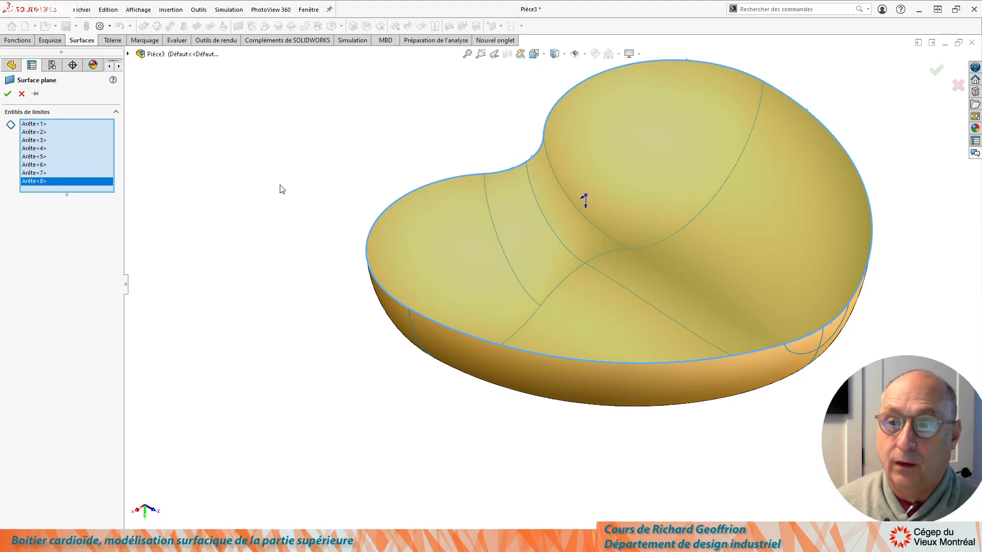
key("Return")
Knit all the visible surfaces, including the planar bottom, together with the create-solid option enabled
scroll(603, 226, "up", 3)
middle_click_drag(603, 226, 428, 481)
scroll(655, 313, "down", 4)
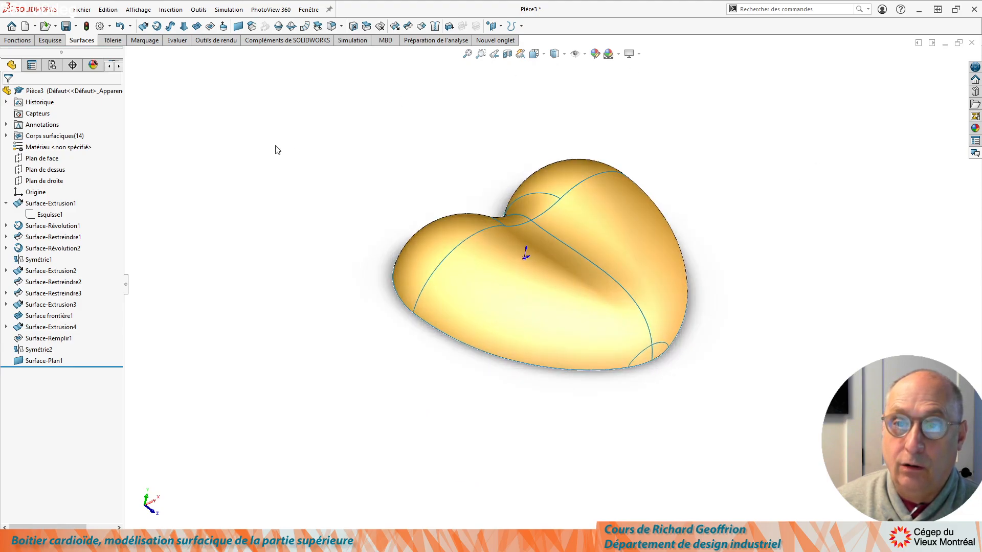
left_click(436, 27)
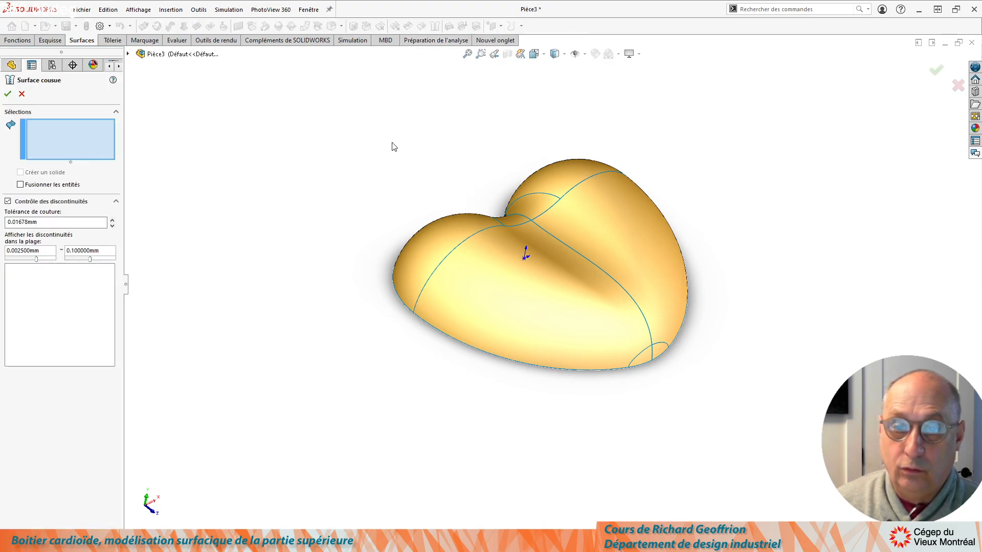
left_click_drag(317, 125, 767, 439)
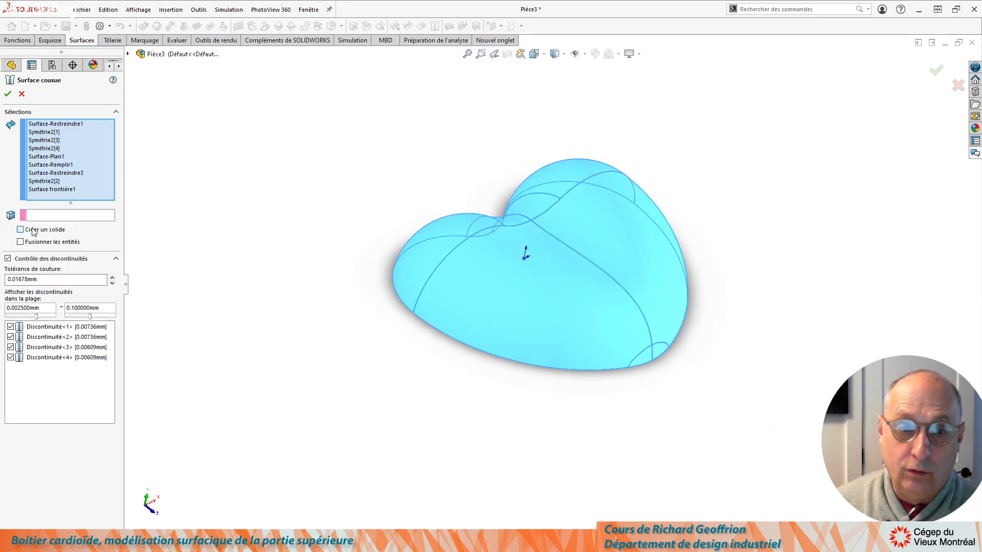
left_click(11, 94)
Shell the heart solid with a 5 mm wall thickness, removing its flat bottom face
middle_click_drag(396, 327, 530, 254)
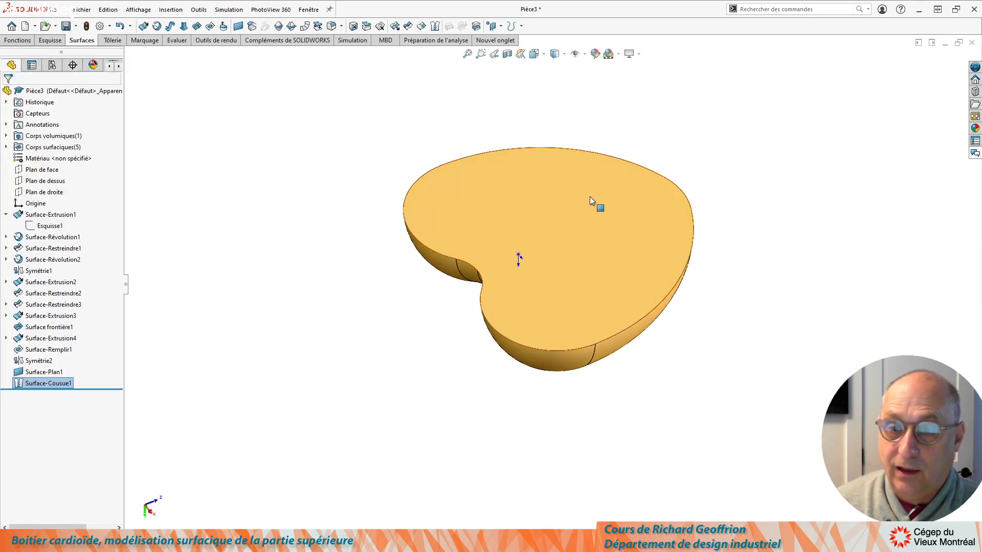
scroll(588, 198, "down", 3)
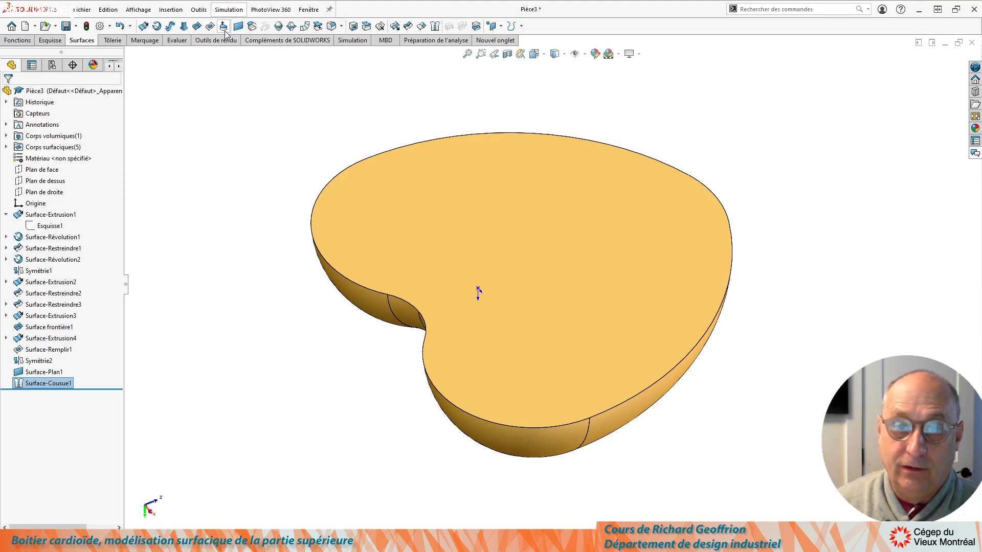
left_click(30, 40)
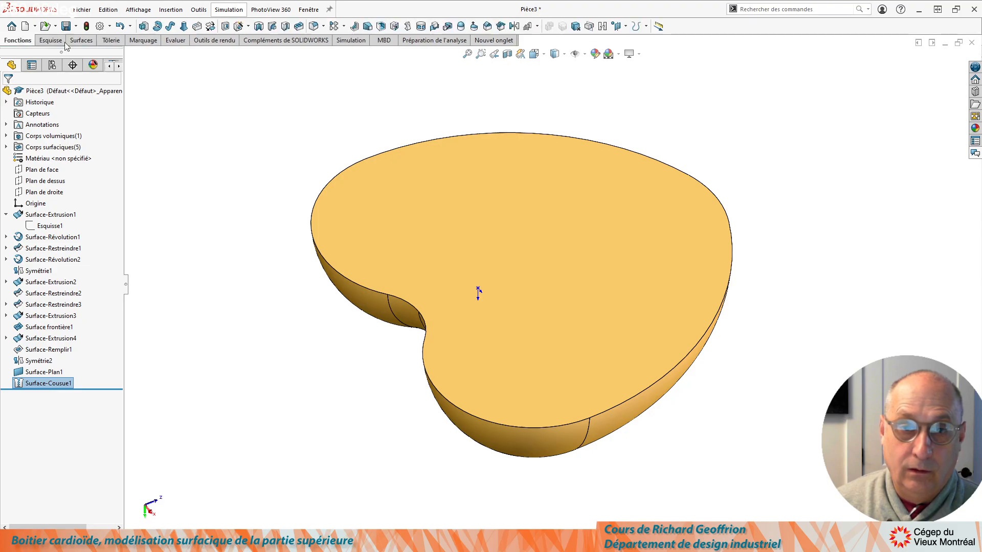
left_click(380, 26)
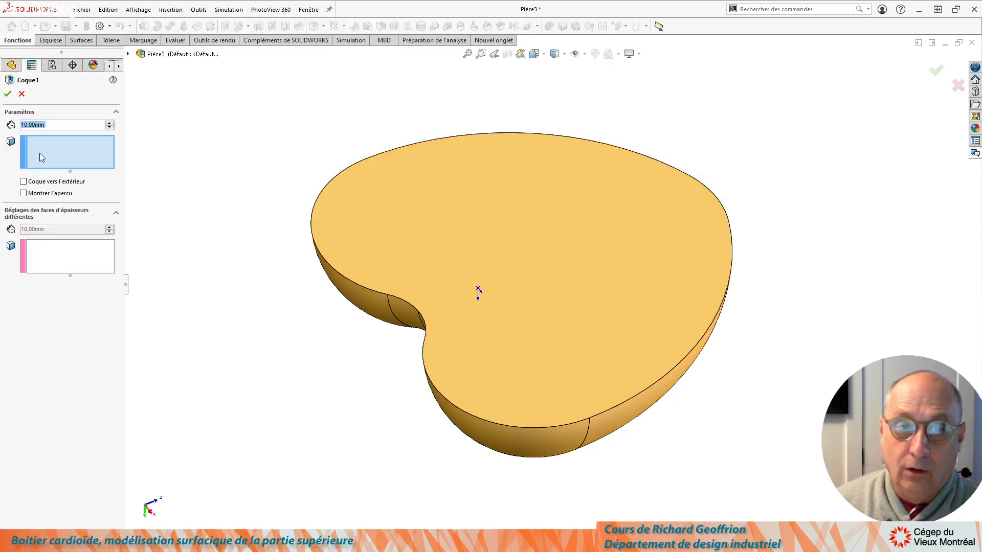
type("5")
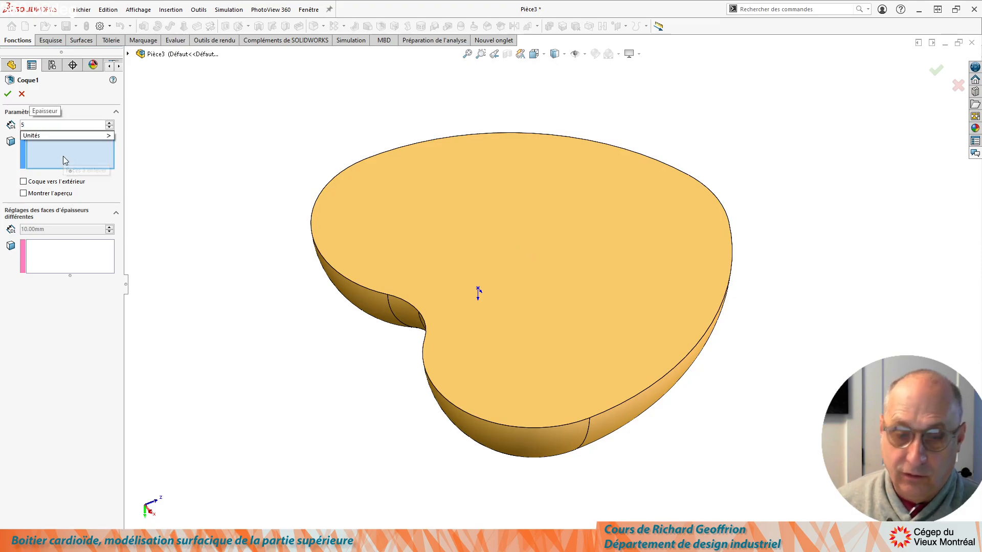
key("Return")
left_click(475, 256)
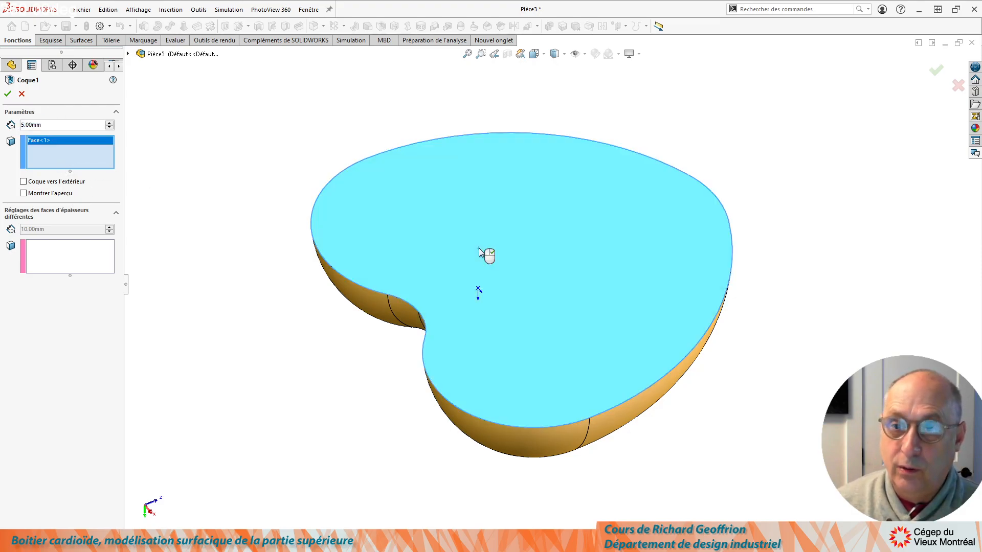
right_click(479, 250)
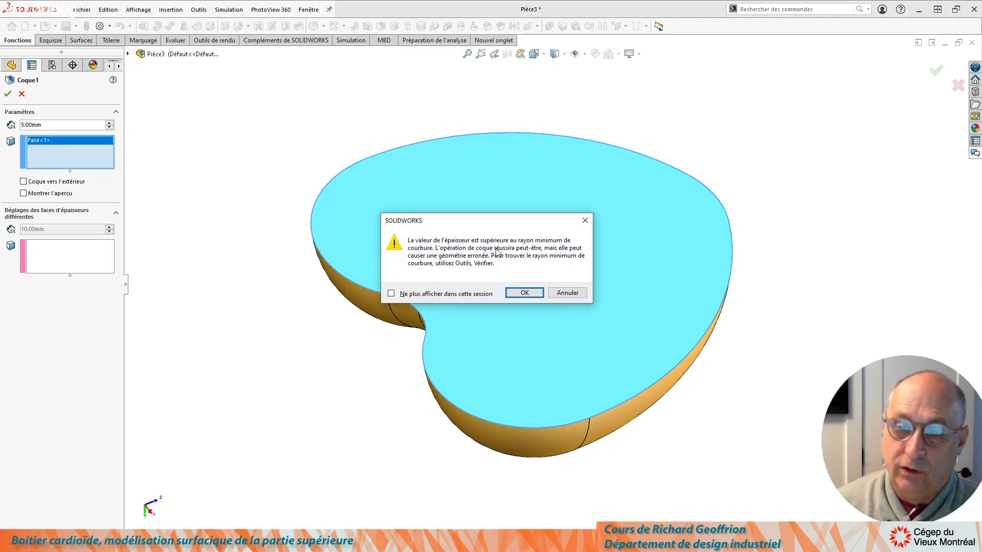
left_click(540, 293)
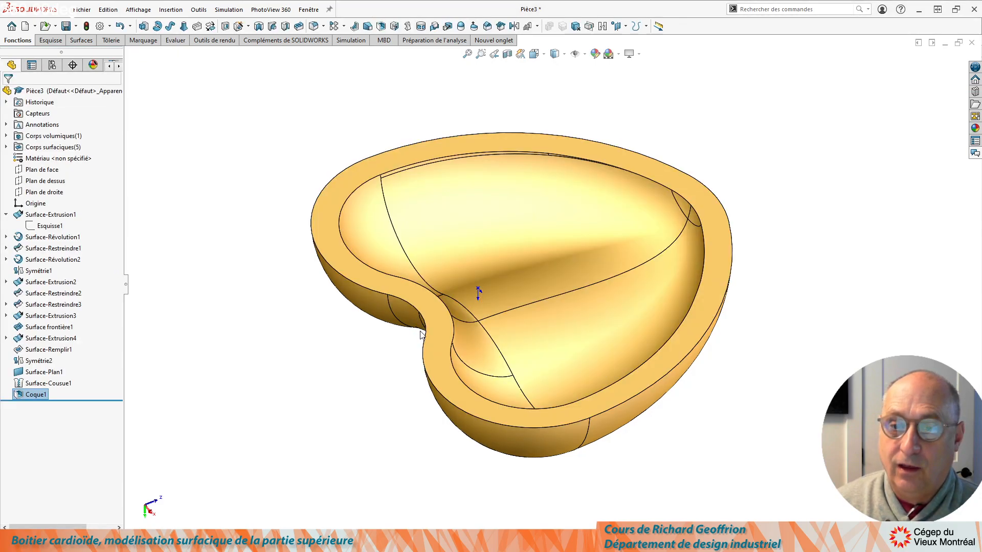
Edit the shell feature and set its wall thickness to 4 mm
middle_click_drag(430, 236, 429, 268)
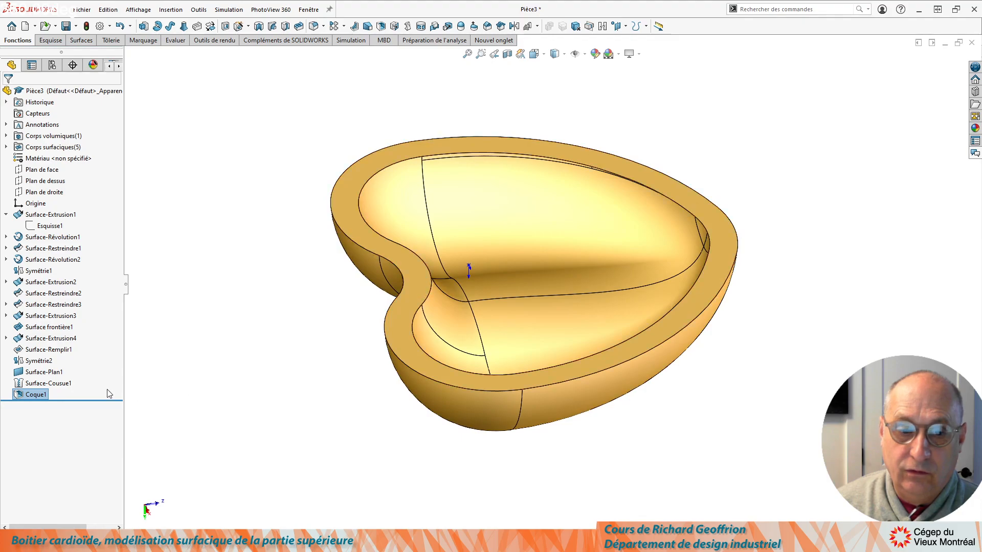
left_click(20, 392)
left_click(29, 365)
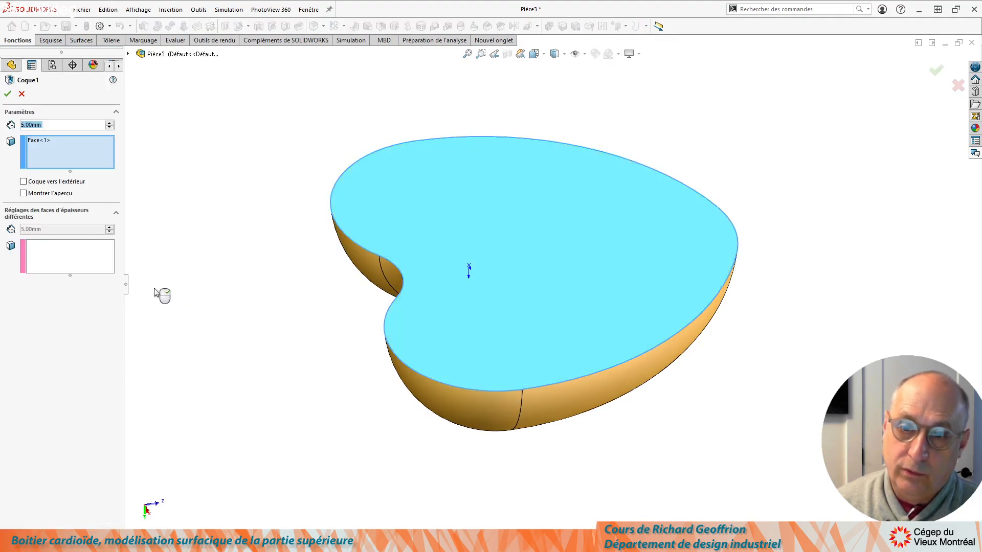
type("4")
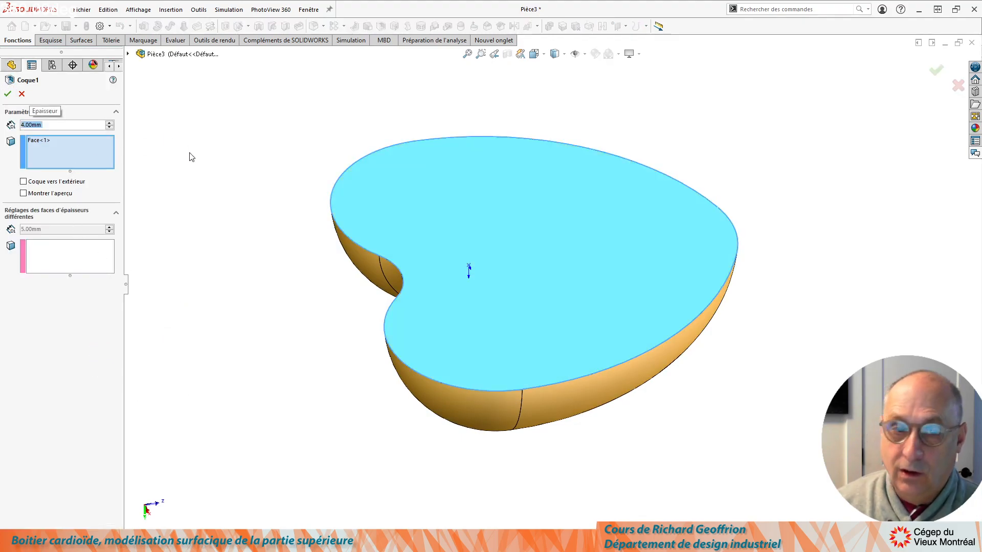
key("Return")
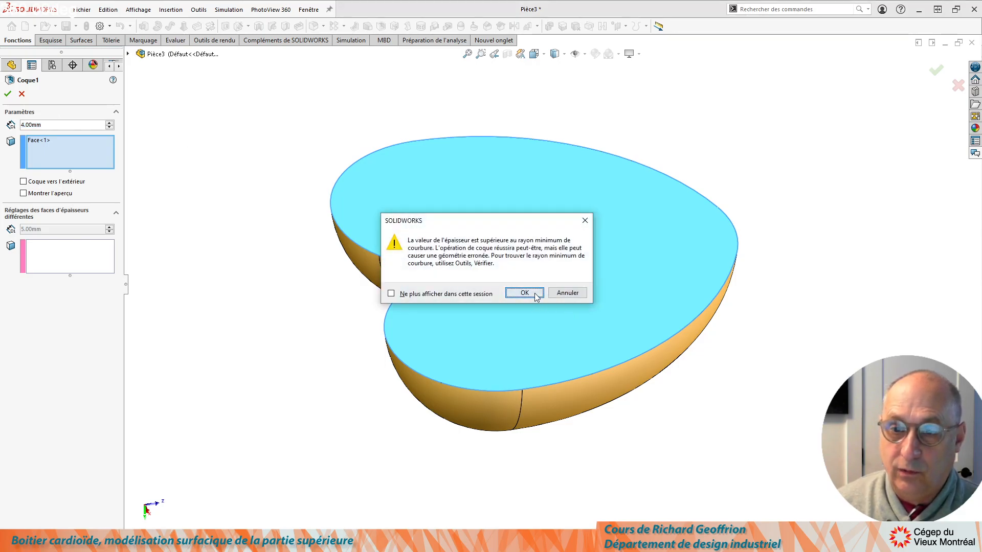
left_click(537, 295)
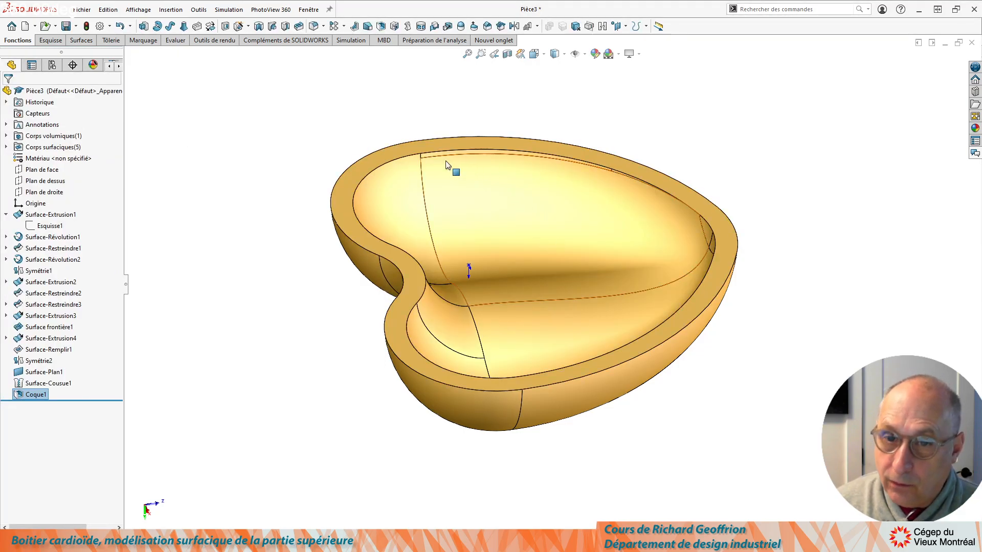
Reduce the heart shell's wall thickness to 3 mm
left_click(34, 395)
left_click(34, 365)
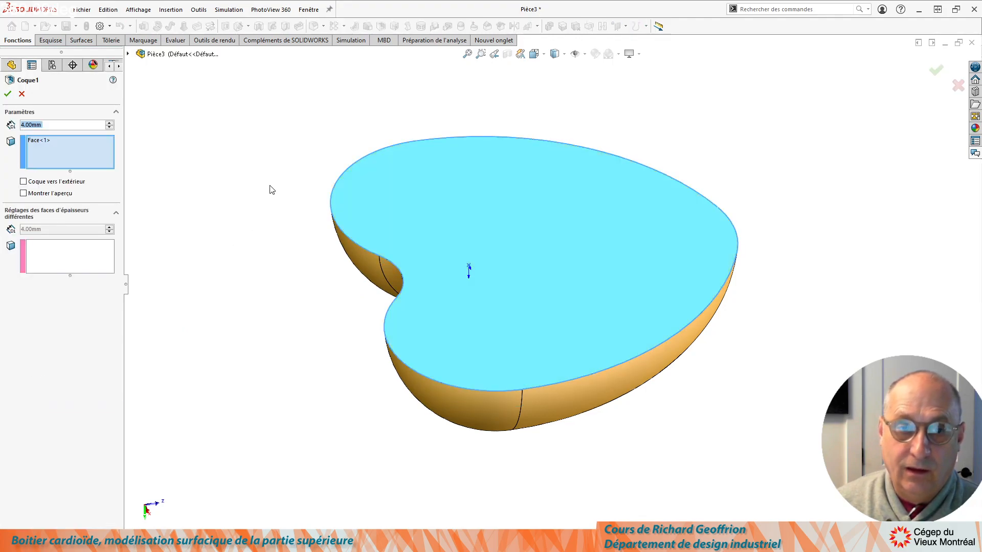
type("3")
key("Return")
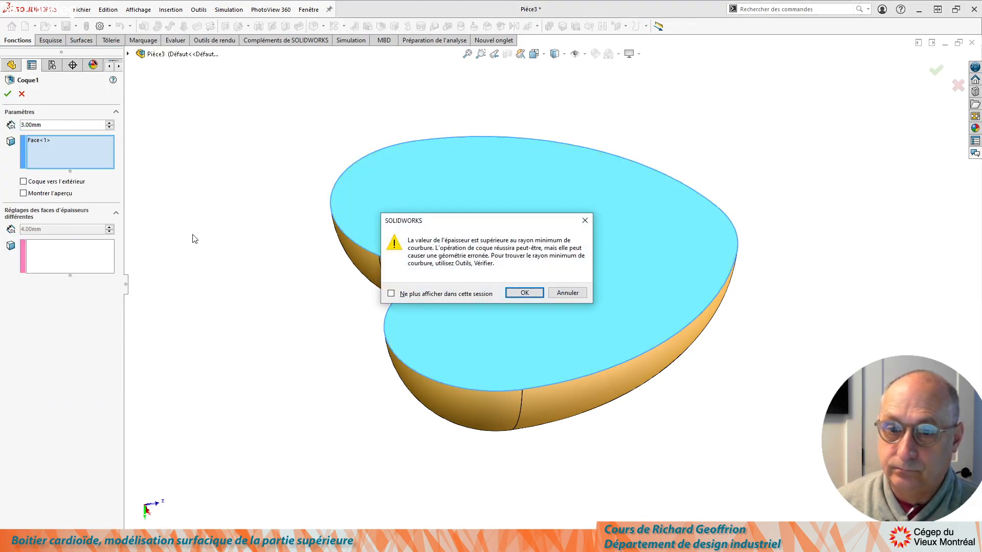
left_click(525, 292)
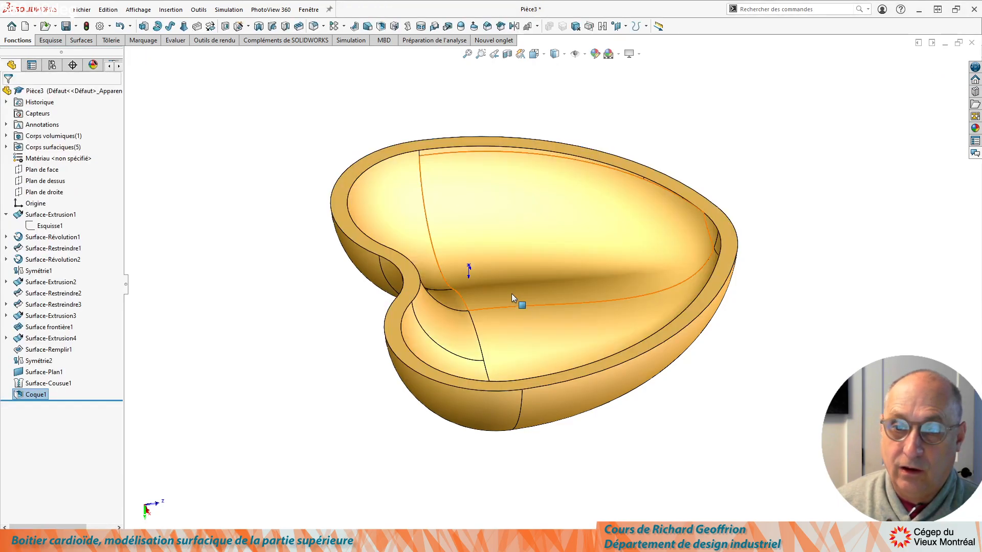
Thin the heart shell's walls to 2 mm
left_click(20, 395)
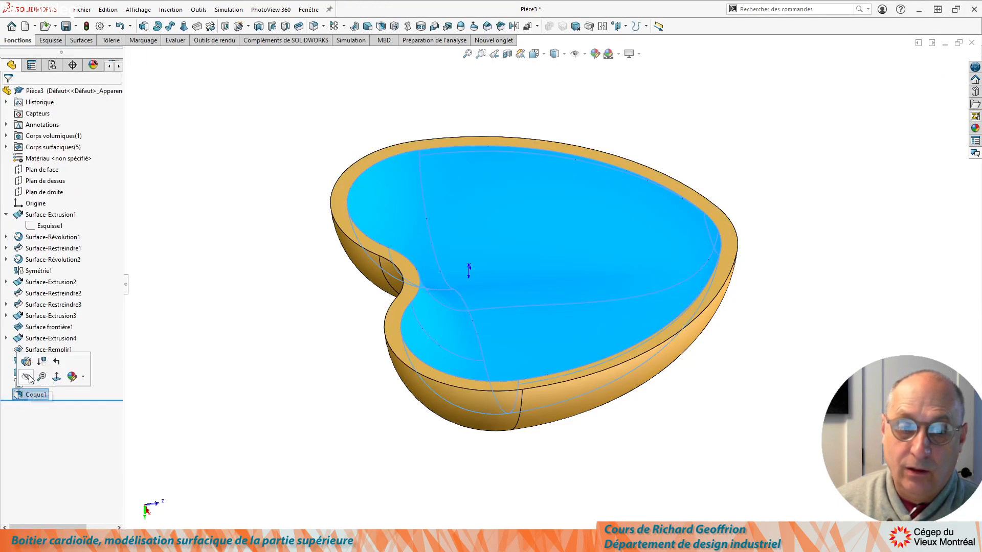
left_click(26, 362)
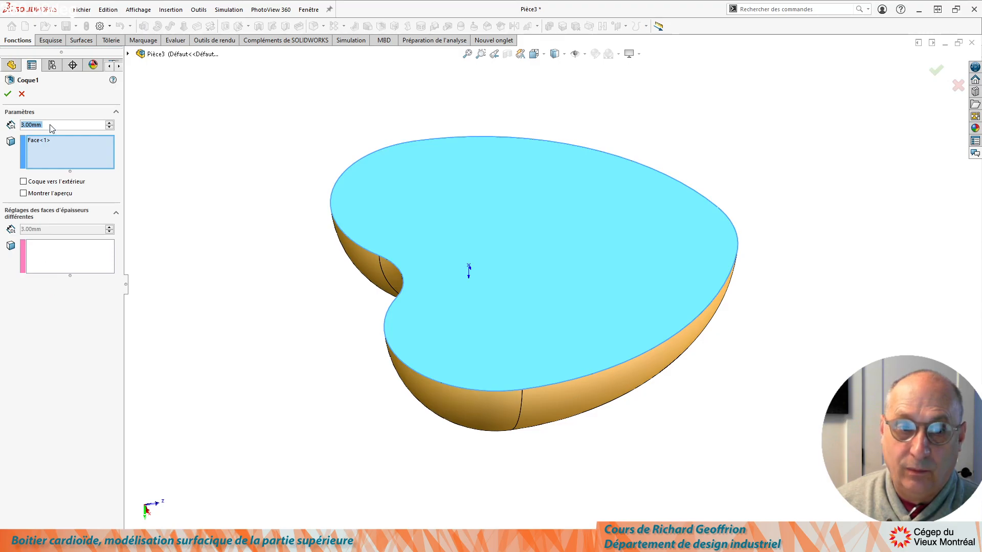
type("2")
key("Return")
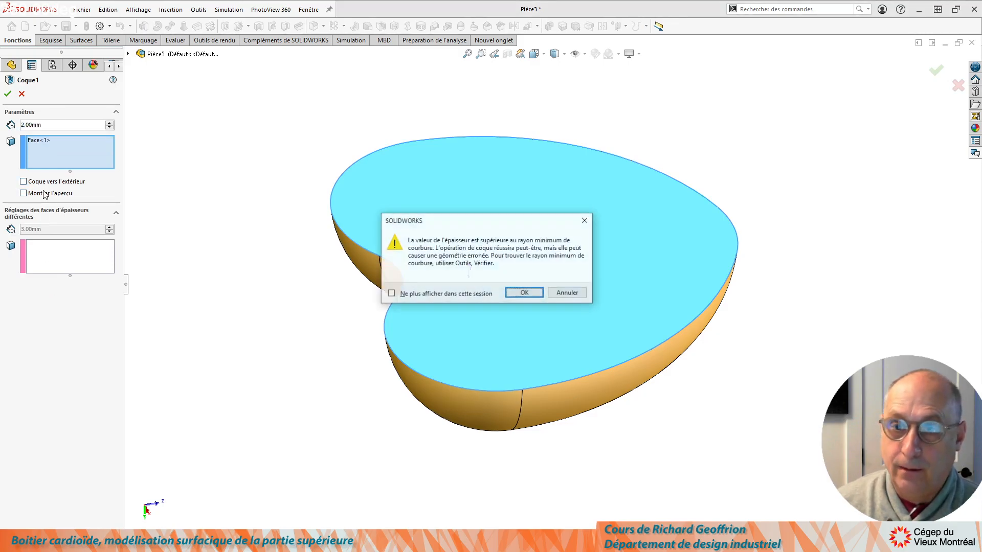
left_click(535, 292)
middle_click_drag(515, 300, 486, 186)
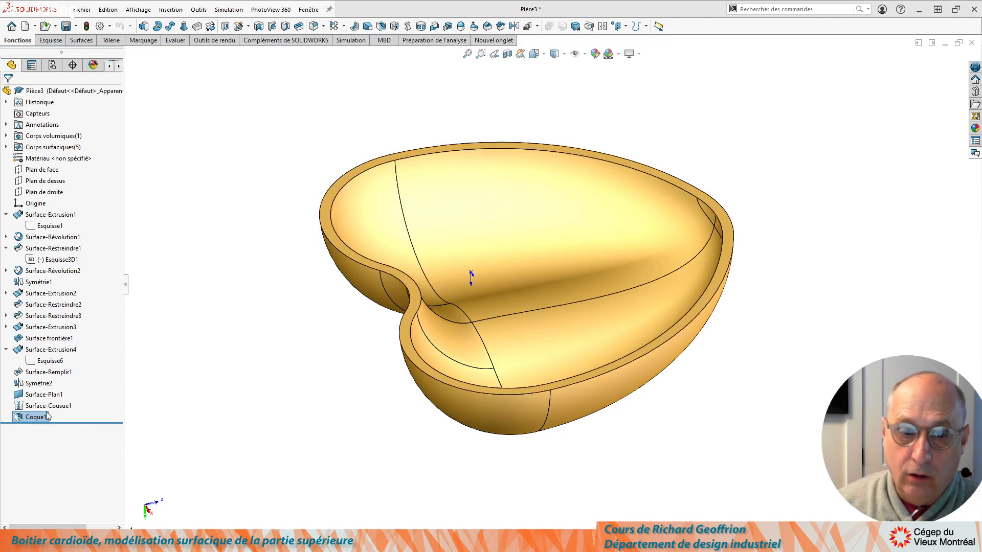
Try a 3 mm wall thickness for the shell again
left_click(23, 419)
left_click(33, 393)
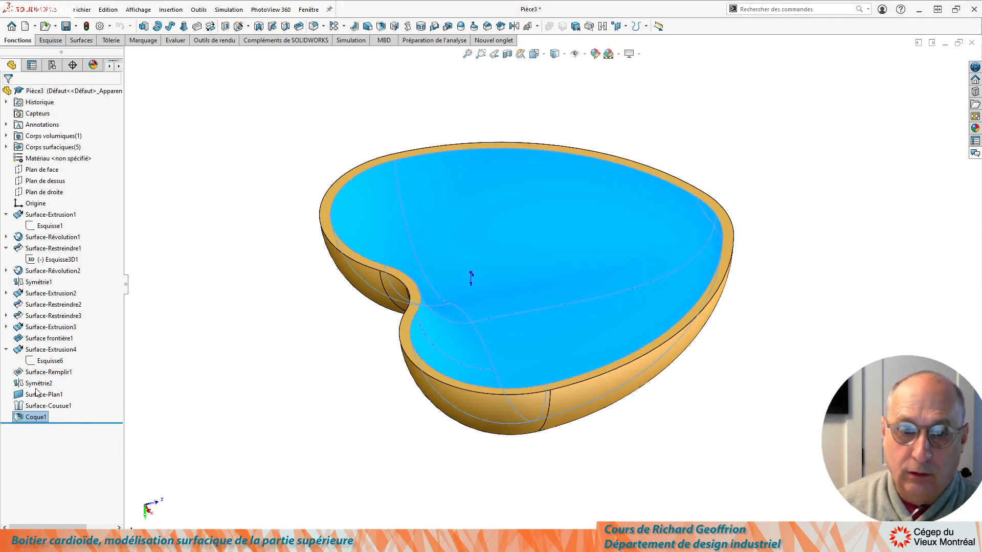
type("3")
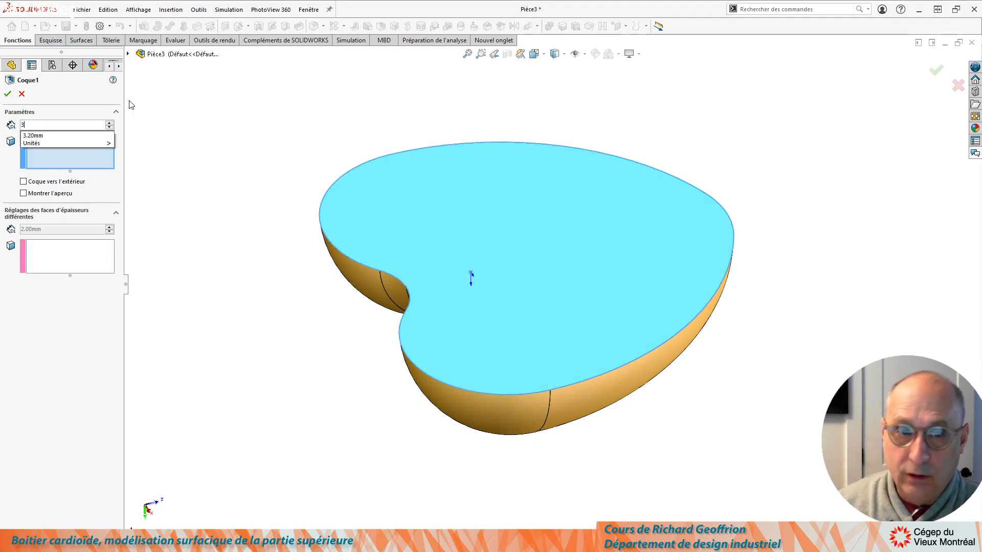
key("Return")
right_click(131, 105)
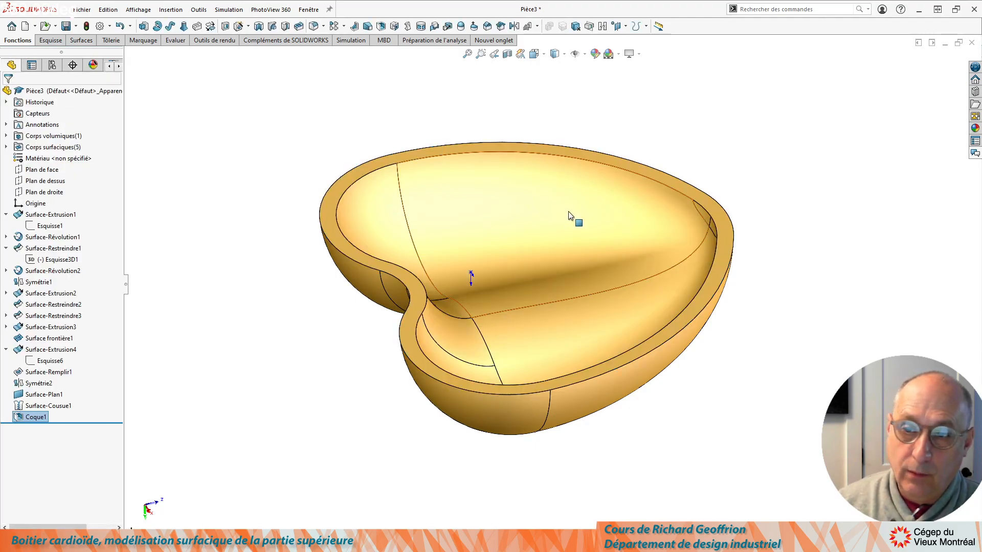
Set the shell's wall thickness back to 2 mm
left_click(37, 418)
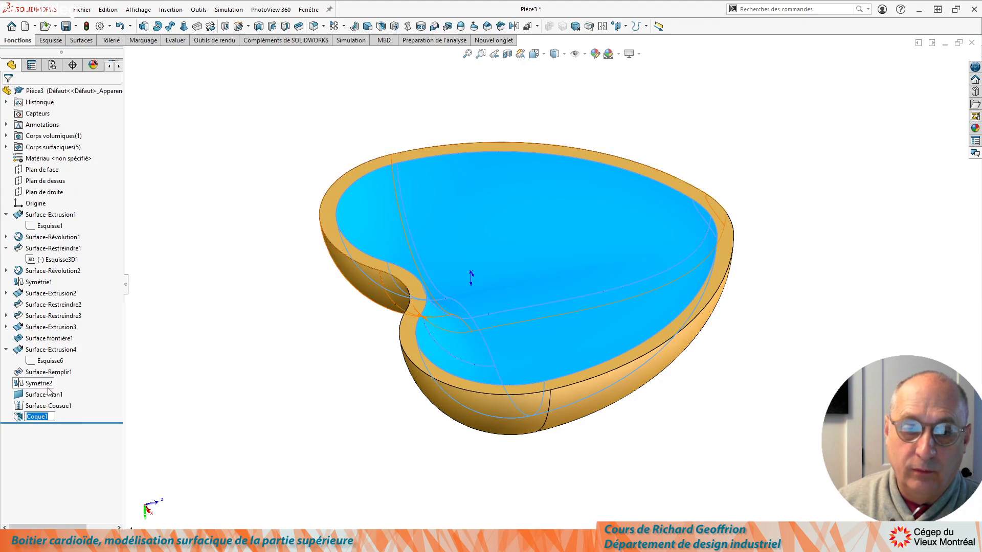
left_click(47, 386)
left_click(20, 418)
left_click(30, 400)
type("2")
key("Return")
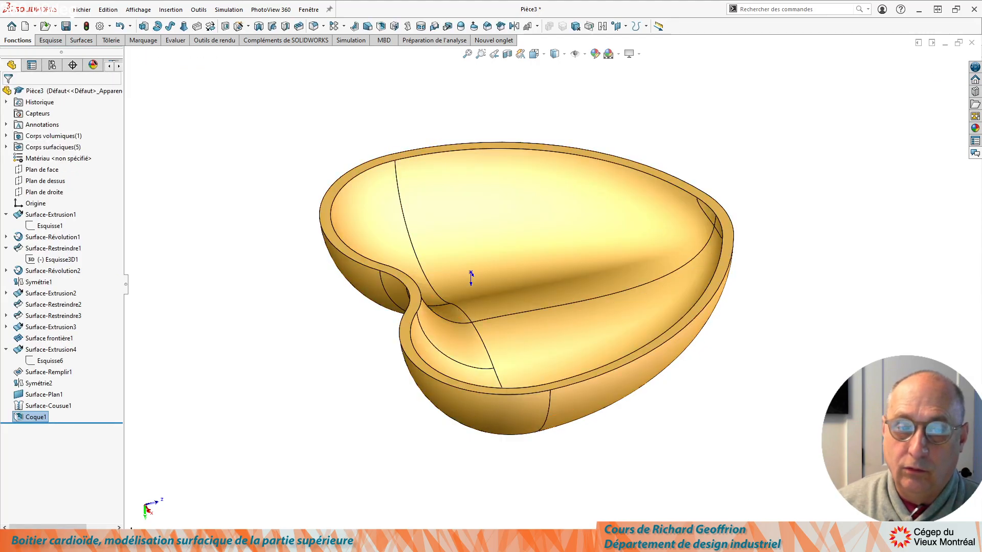
Examine the shelled interior and the central spline in sketch Esquisse6, leaving the sketch unedited
middle_click_drag(556, 249, 595, 232)
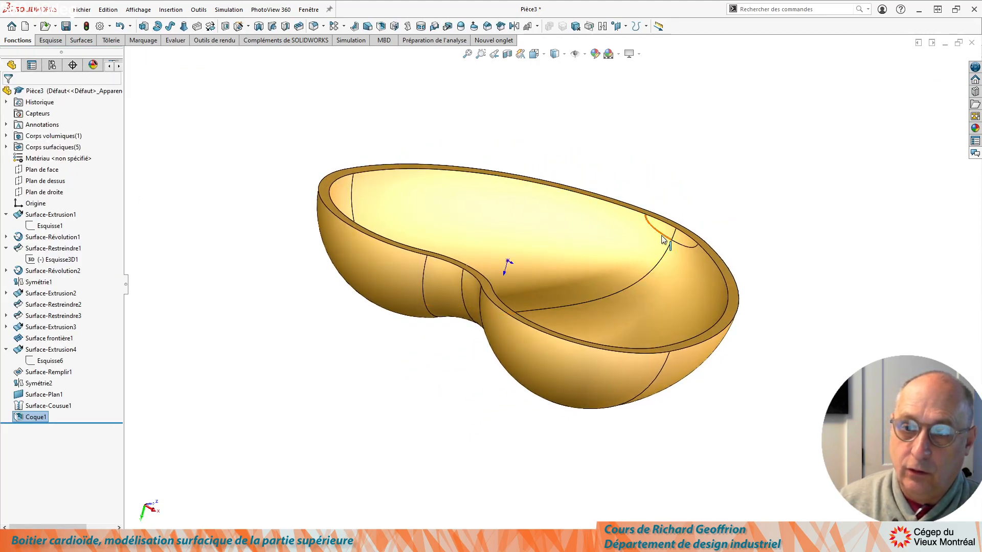
middle_click_drag(284, 346, 290, 326)
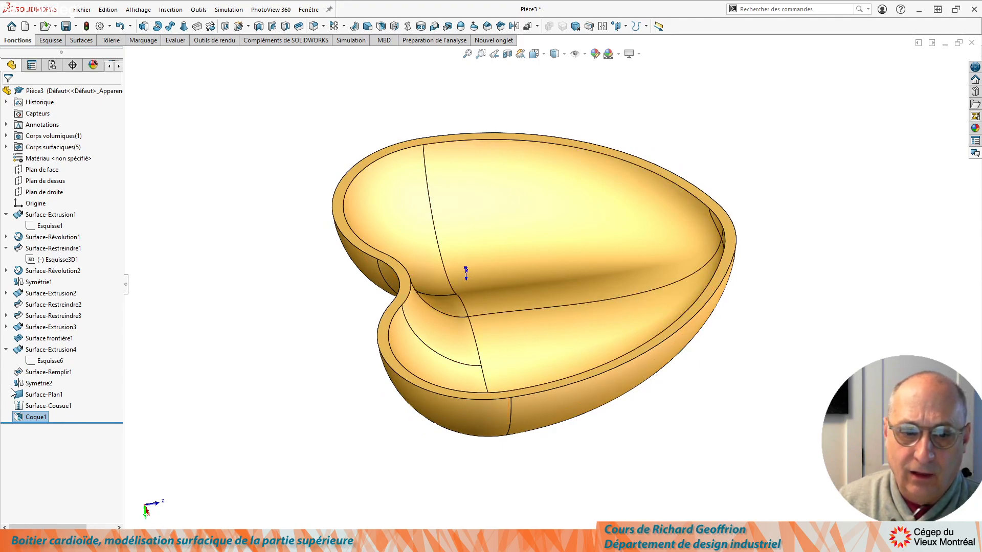
left_click(45, 363)
left_click(65, 335)
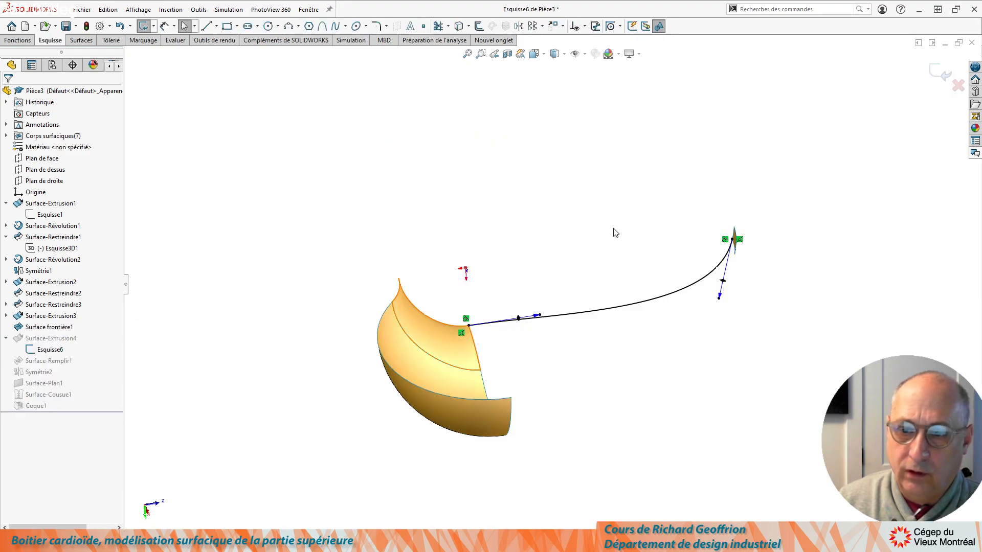
left_click(623, 314)
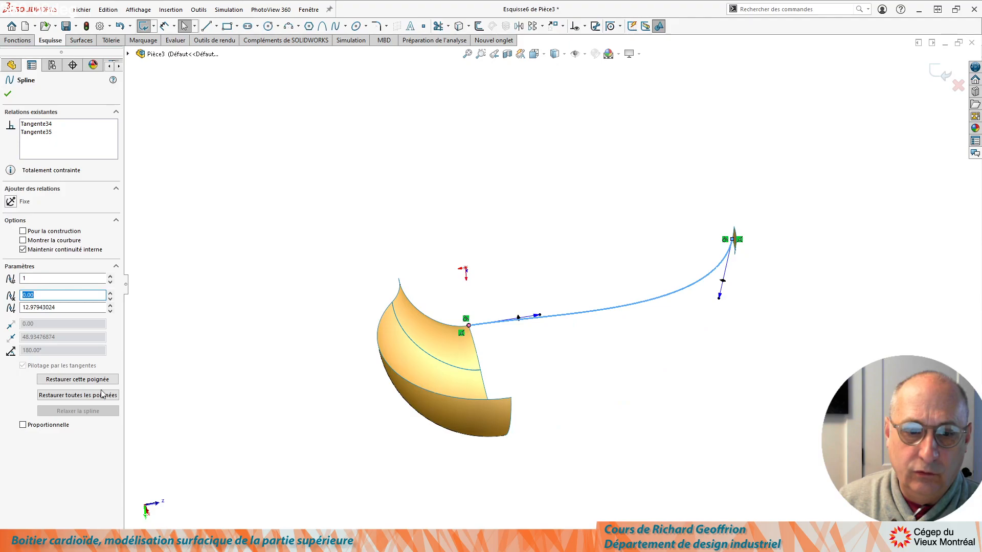
left_click(8, 95)
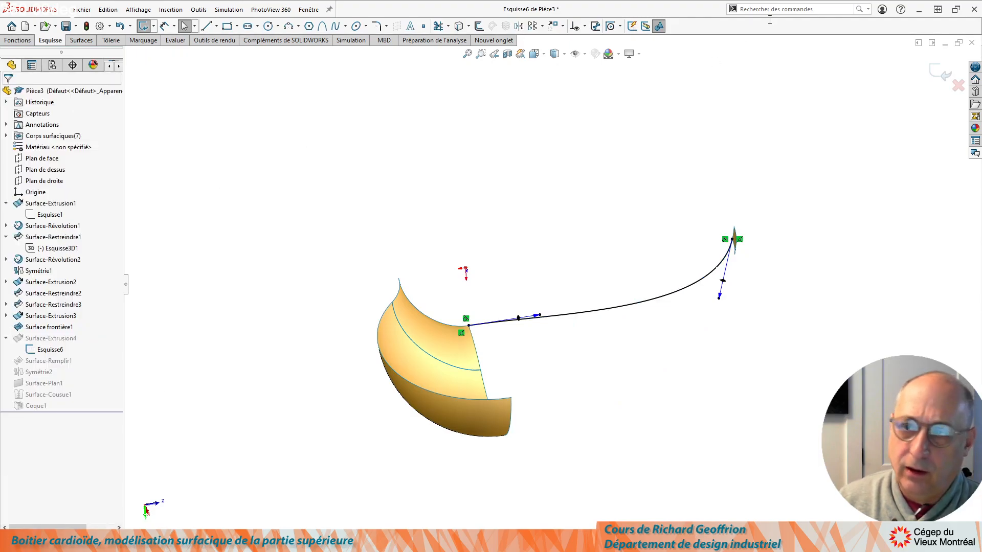
left_click(938, 77)
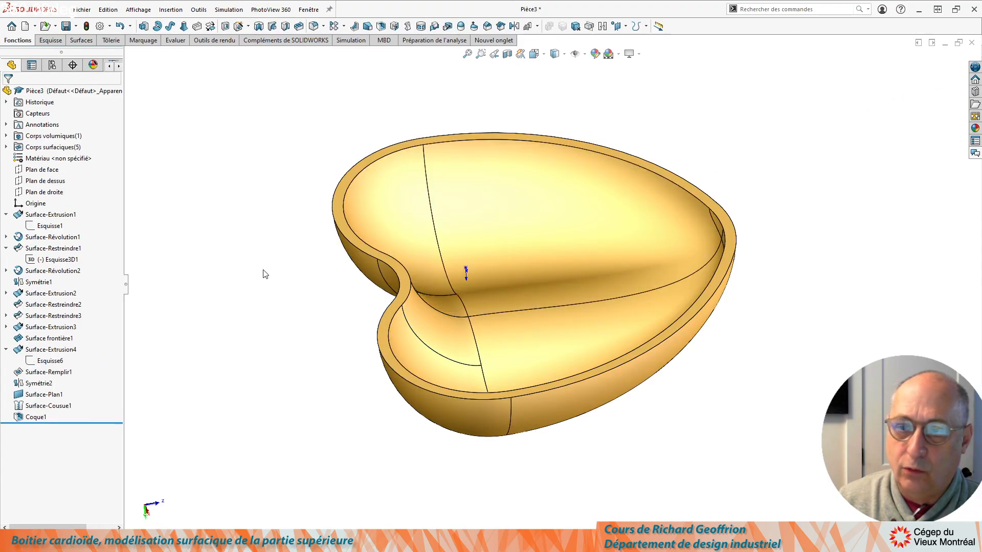
Roll the model back to just after the first surface trim (Surface-Restreindre1) and open its 3D sketch Esquisse3D1 for editing
middle_click_drag(251, 304, 668, 237)
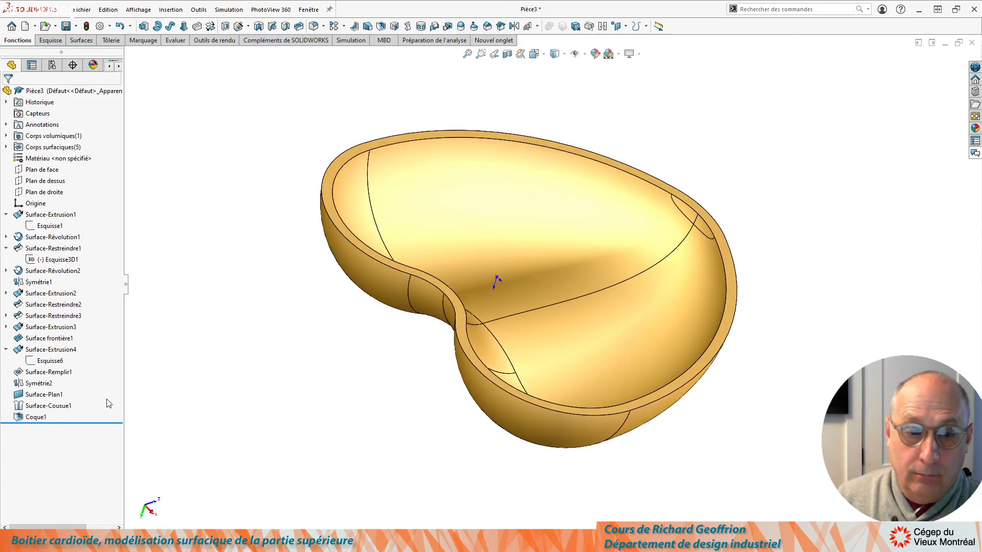
left_click_drag(106, 422, 97, 256)
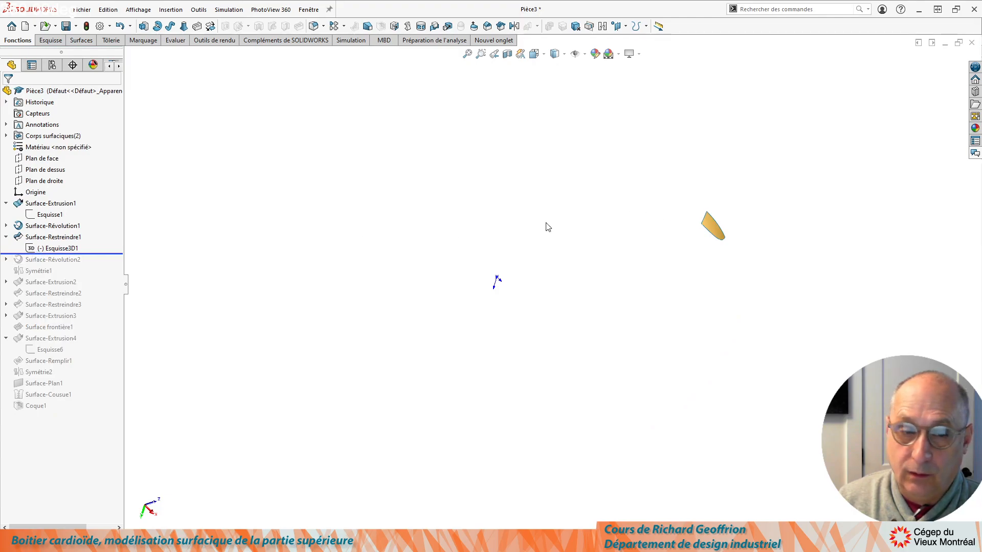
left_click(43, 249)
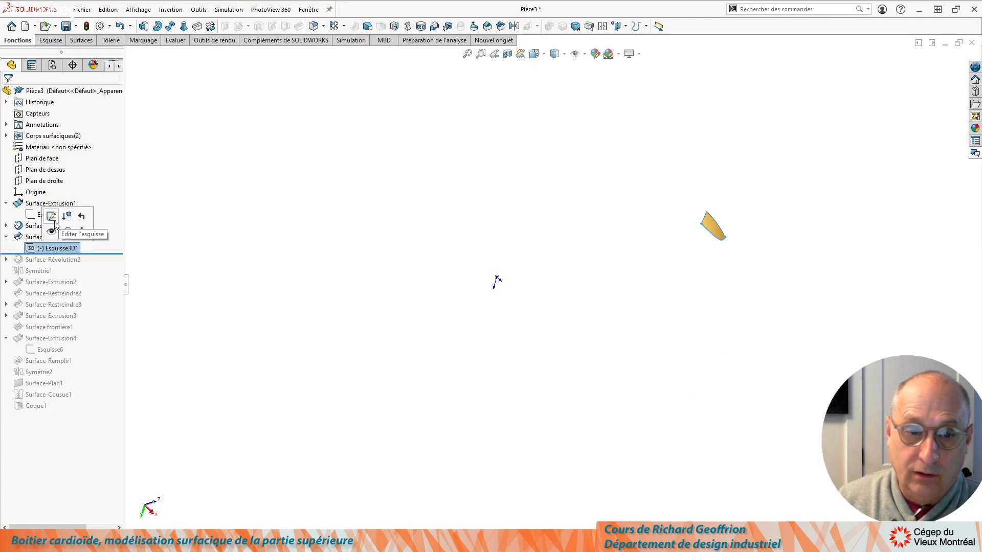
left_click(51, 217)
mouse_move(638, 173)
middle_mouse_down()
mouse_move(537, 412)
mouse_move(471, 277)
mouse_move(501, 388)
middle_mouse_up()
scroll(644, 355, "down", 3)
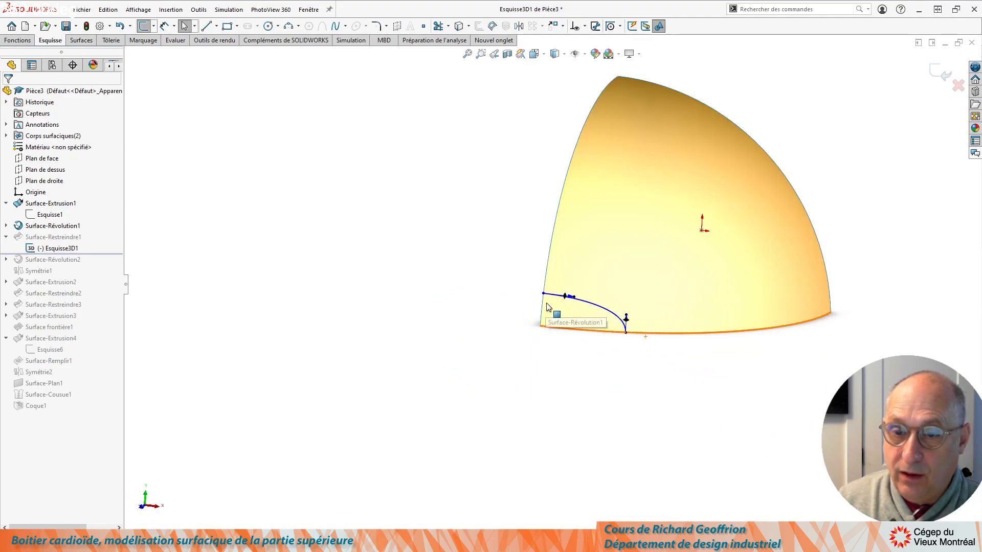
Leave the 3D sketch Esquisse3D1 discarding its modifications, and roll the model forward to the end, past the shell Coque1
mouse_move(543, 296)
left_mouse_down()
mouse_move(548, 257)
mouse_move(541, 307)
mouse_move(543, 293)
left_mouse_up()
left_click(958, 85)
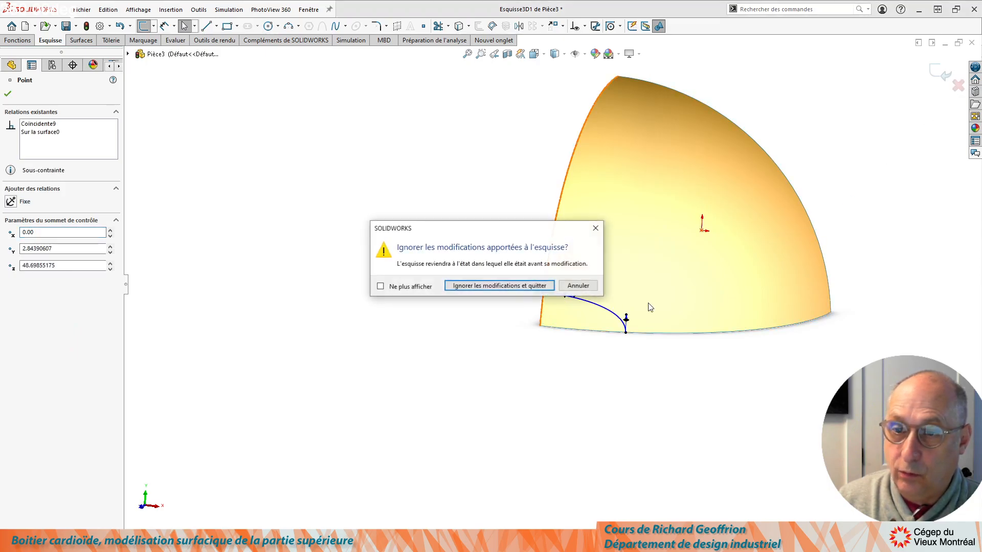
left_click(476, 286)
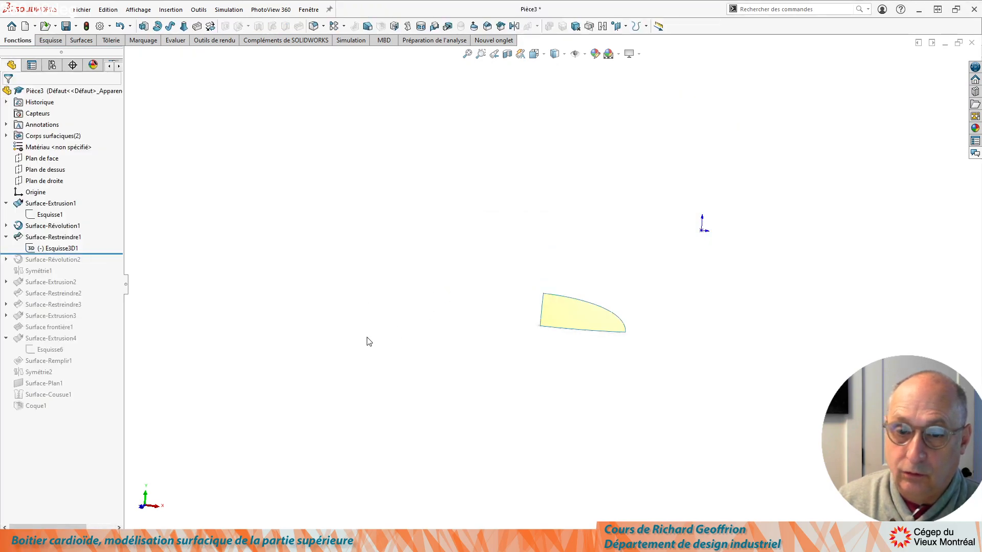
mouse_move(116, 253)
left_mouse_down()
mouse_move(90, 335)
mouse_move(90, 415)
left_mouse_up()
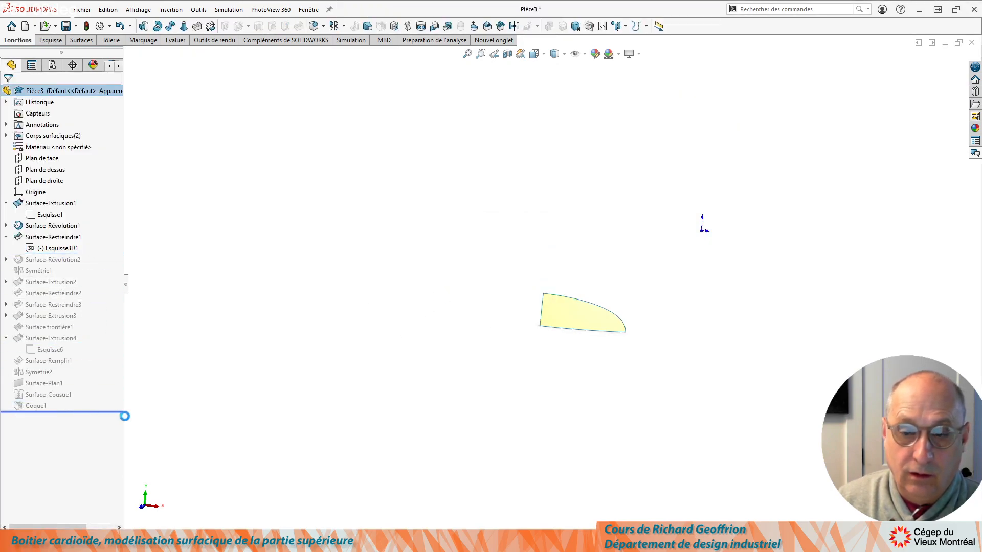
Examine the shelled heart from its open side, including the interior surfaces and the flat rim
middle_click_drag(379, 388, 470, 357)
scroll(416, 404, "up", 2)
scroll(506, 338, "down", 2)
scroll(489, 333, "up", 2)
scroll(472, 355, "down", 2)
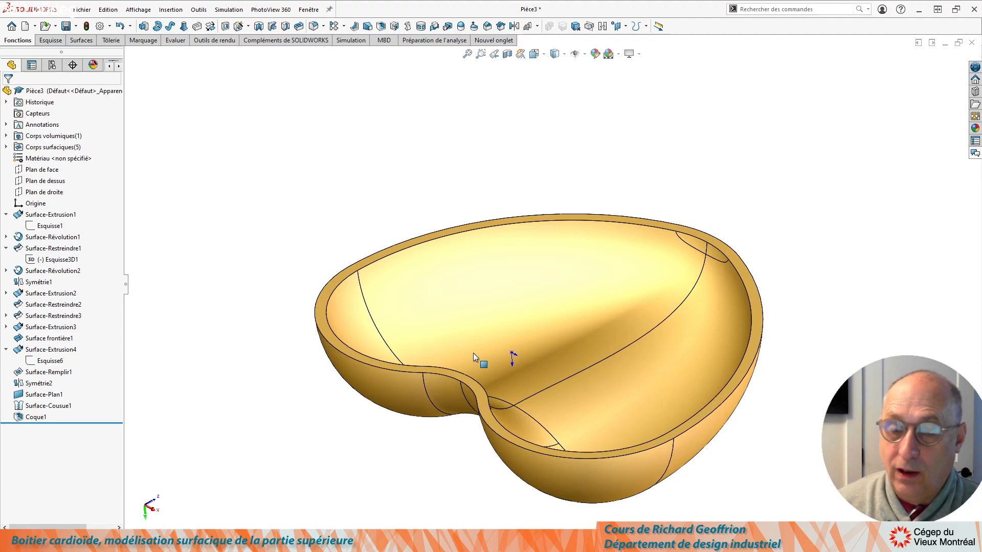
middle_click_drag(460, 333, 460, 296)
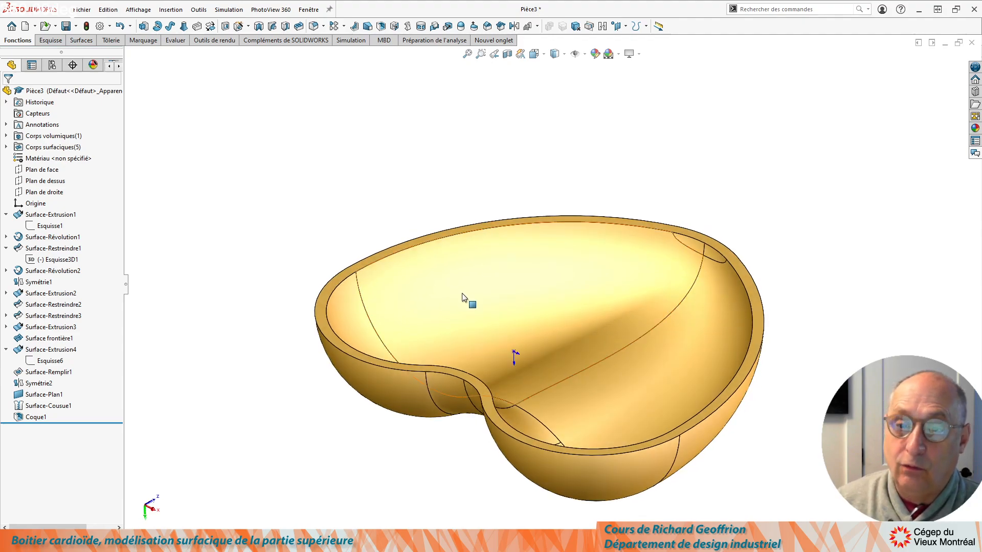
scroll(587, 374, "down", 2)
middle_click_drag(550, 364, 516, 328, "ctrl")
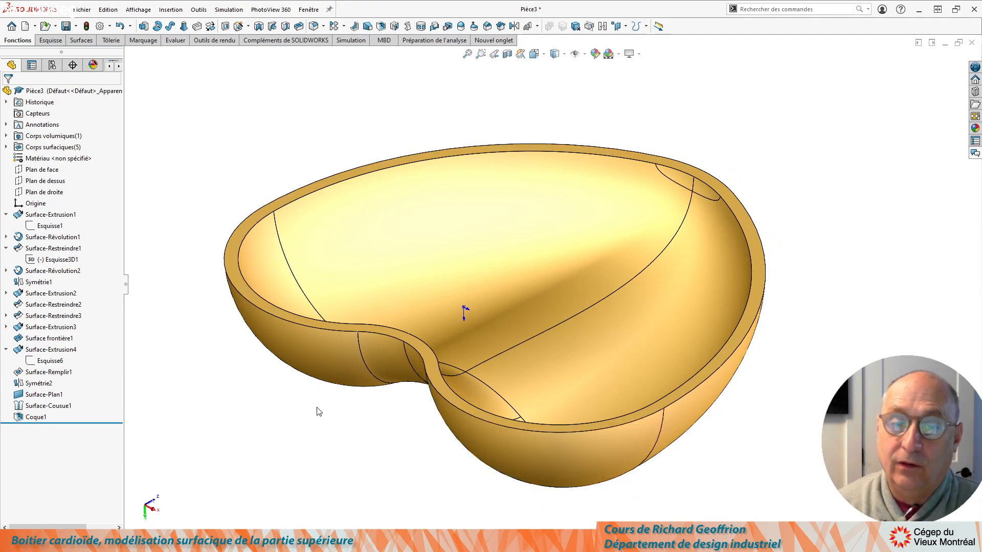
Start a sketch on the flat rim face and offset the face's outline 1 mm inward, to the middle of the wall
left_click(234, 276)
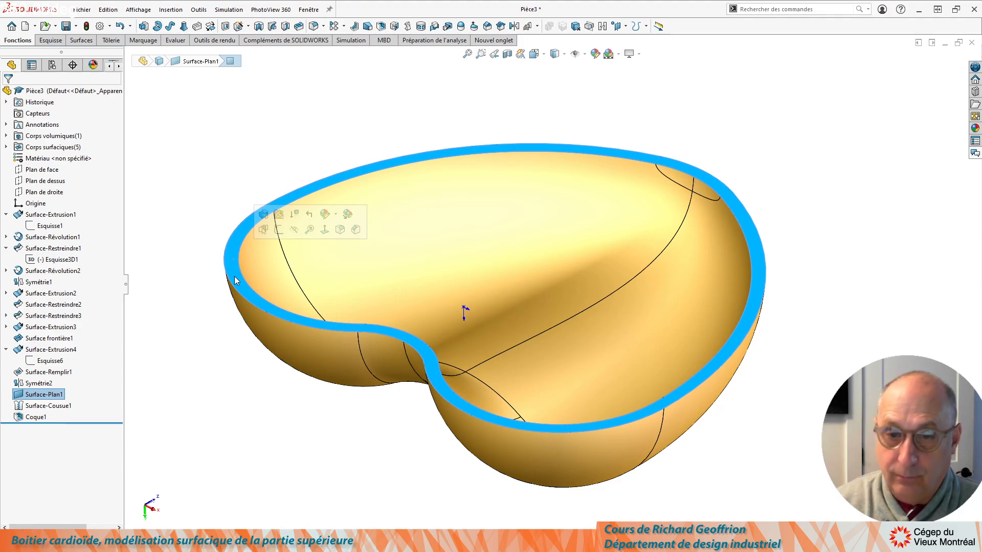
key("l")
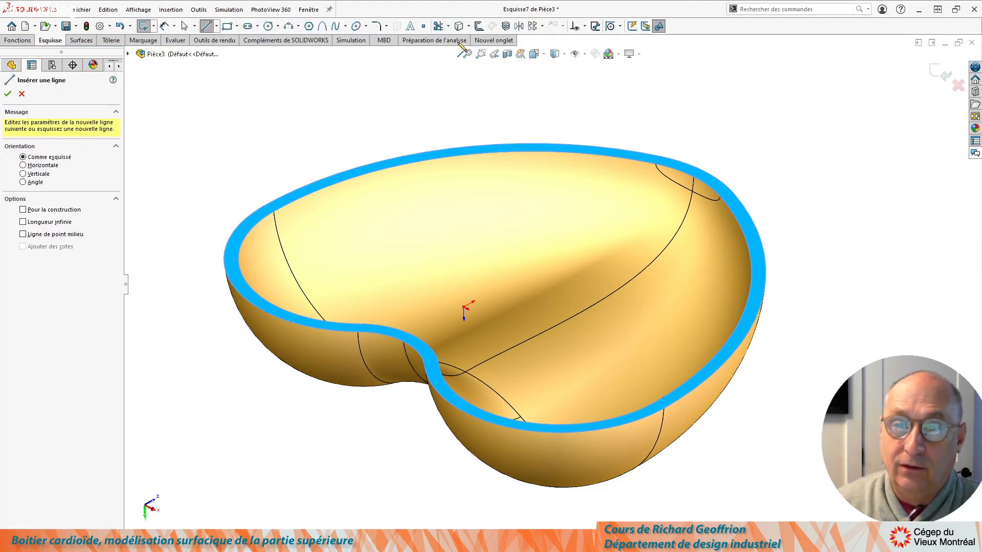
left_click(479, 27)
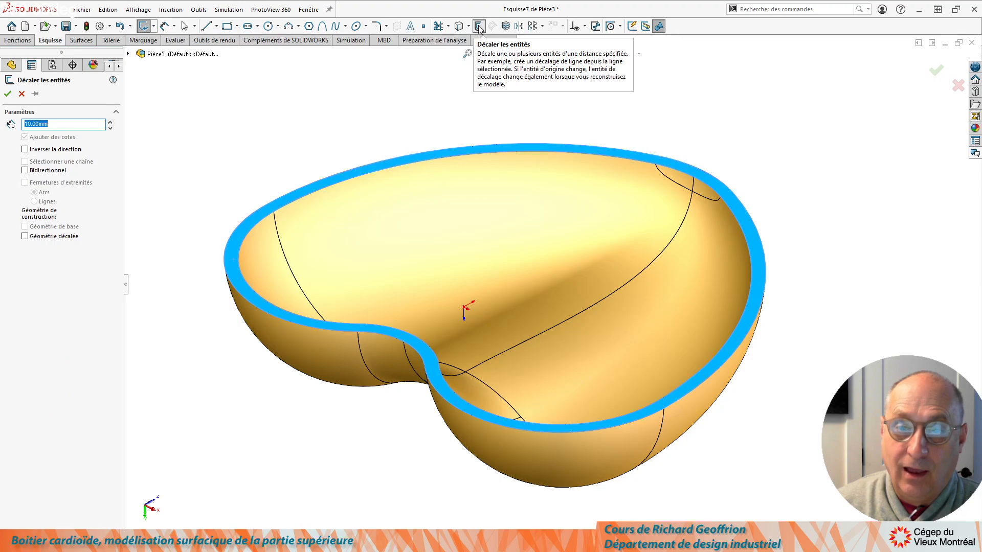
type("1")
key("Return")
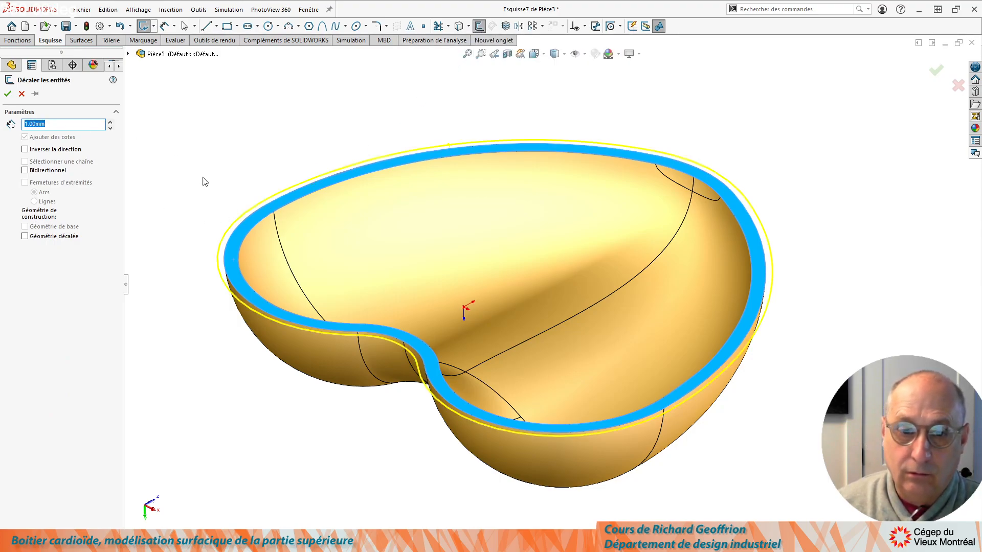
left_click(24, 150)
left_click(24, 150)
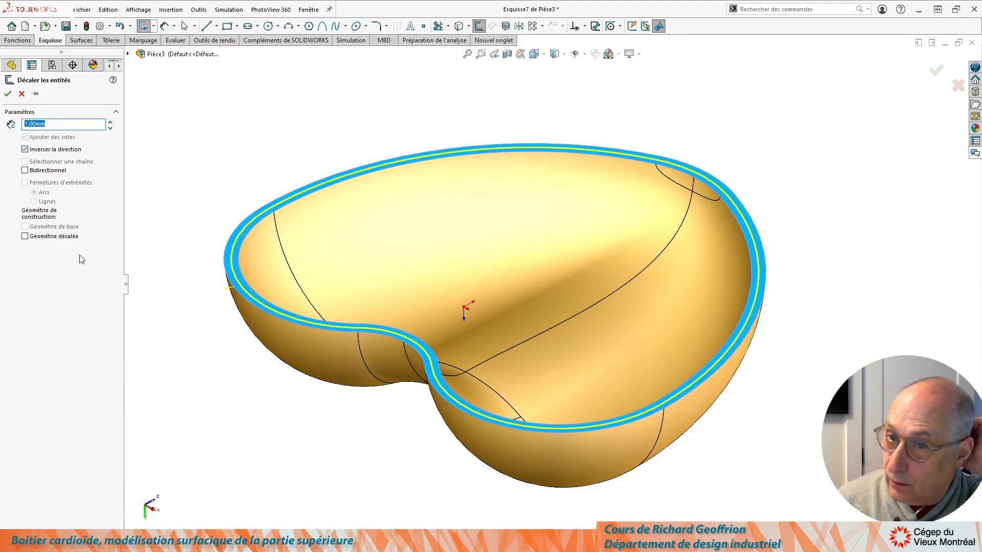
key("Return")
Set up a blind extruded cut of the offset profile, 1 mm deep into the rim with a 2° draft
key("e")
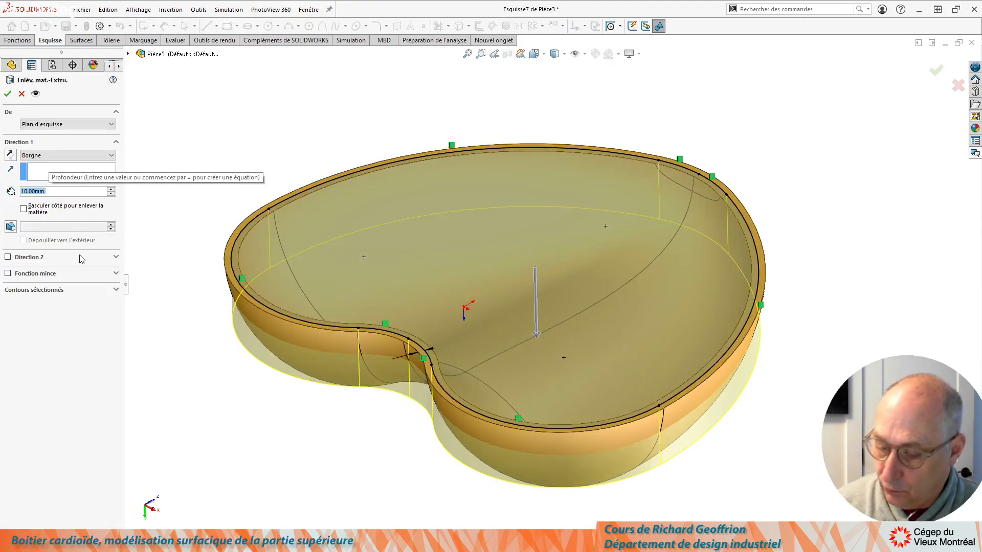
type("1")
key("Return")
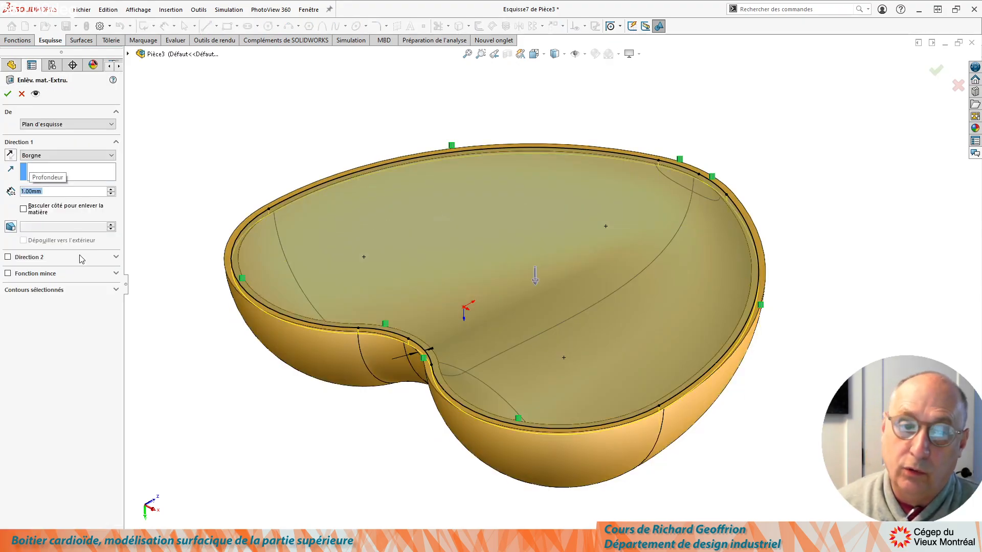
left_click(11, 226)
type("2")
key("Return")
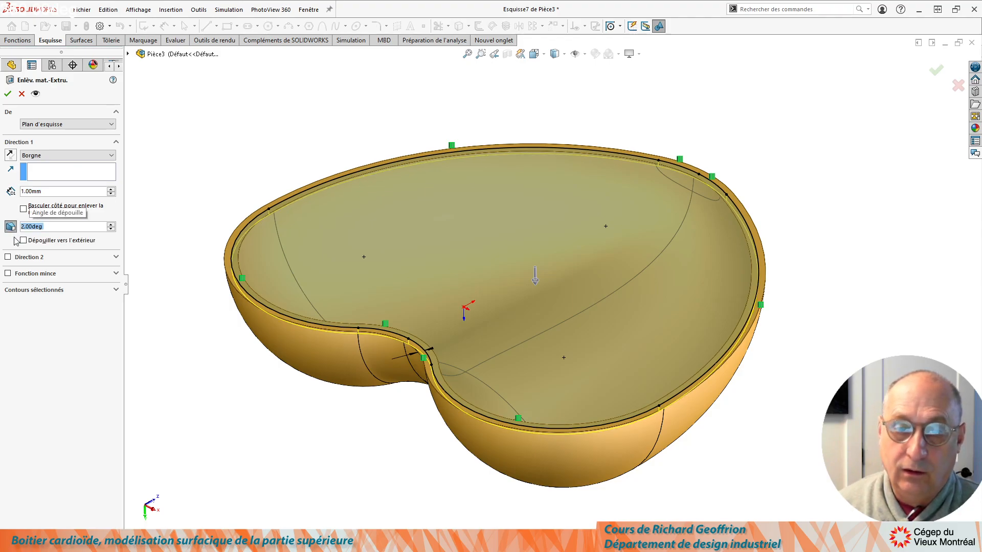
Compare outward and inward draft on the rim cut, keep outward draft off and complete the cut
scroll(475, 242, "down", 10)
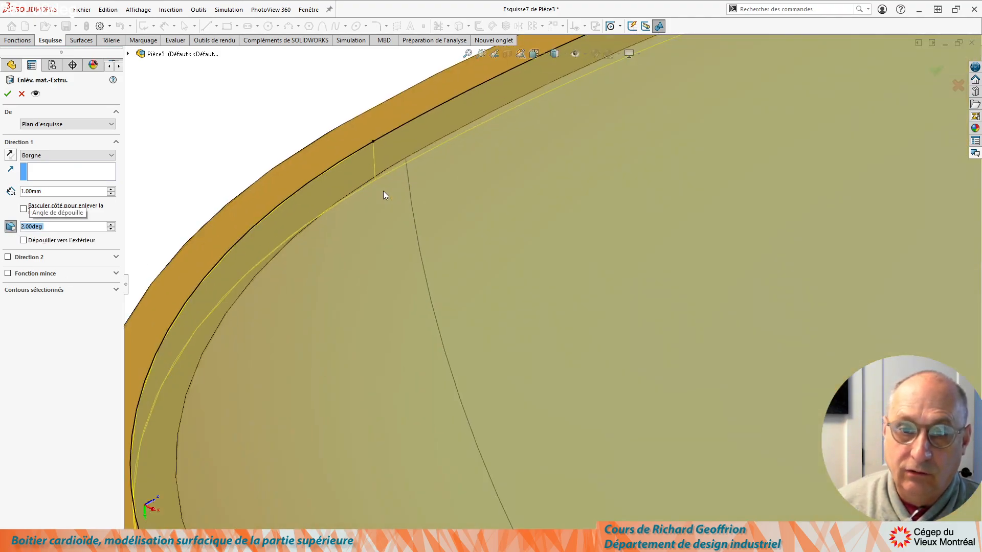
scroll(366, 160, "down", 3)
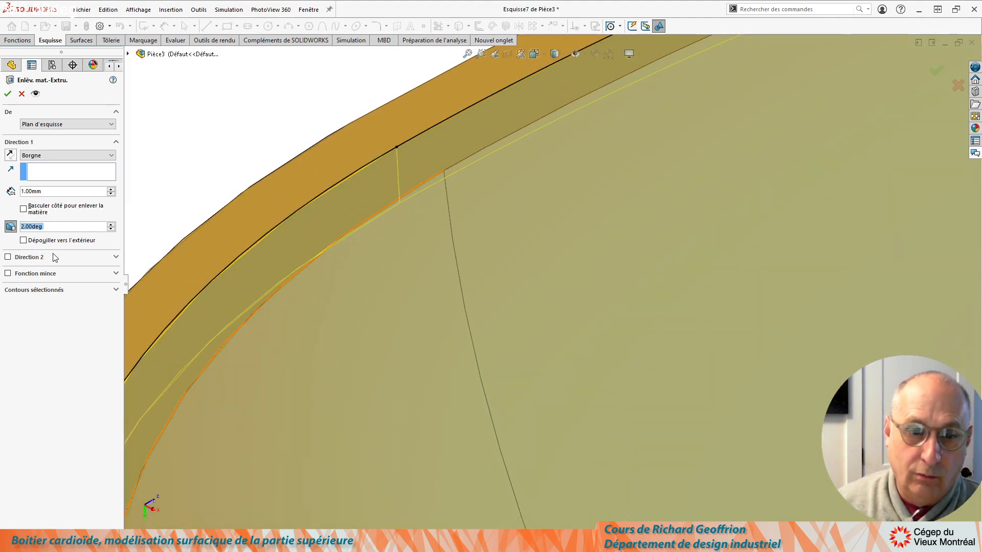
left_click(23, 240)
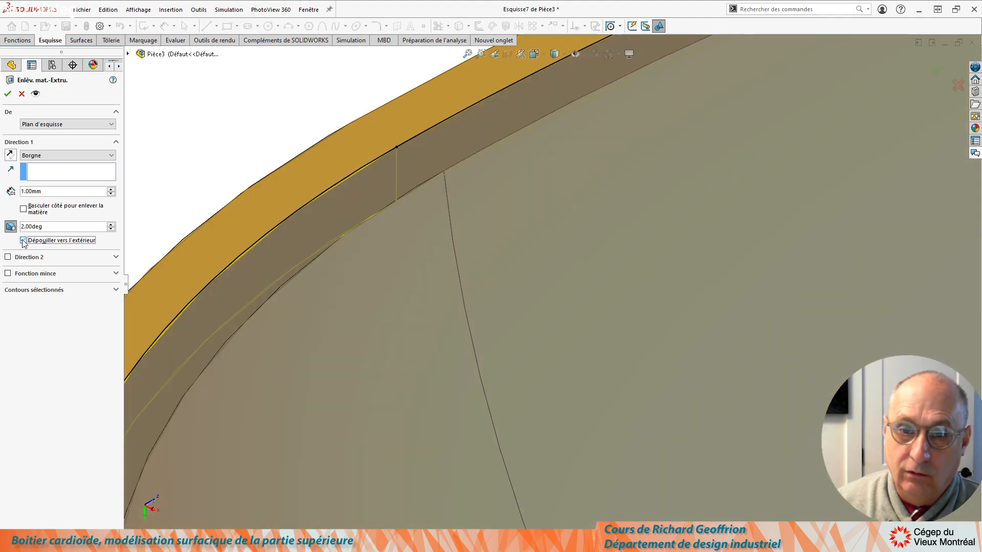
left_click(23, 241)
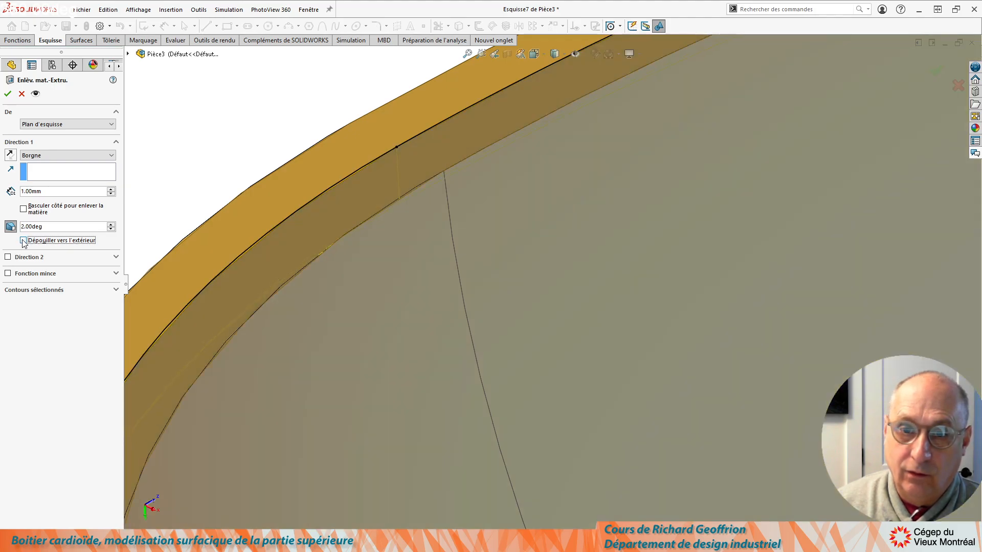
scroll(204, 165, "up", 3)
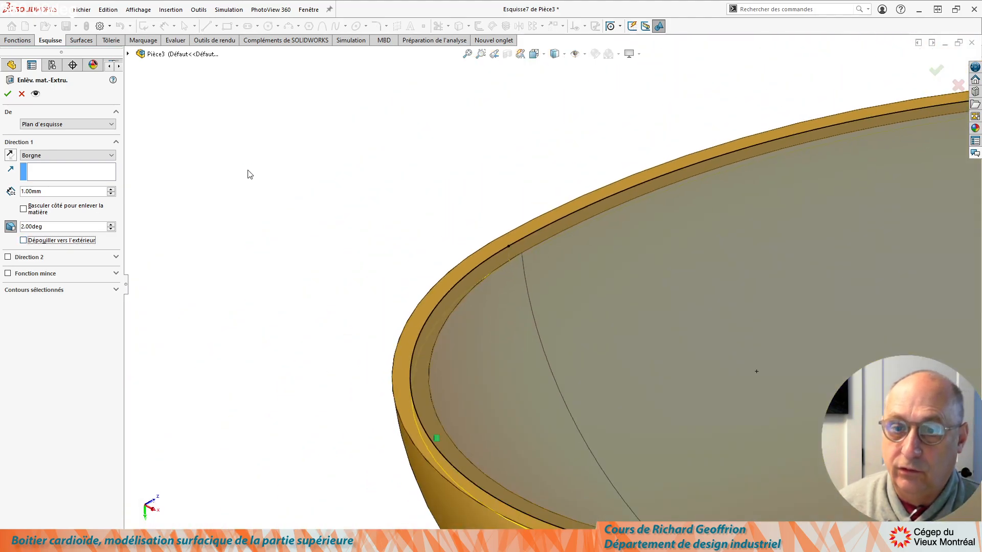
key("Return")
Examine the heart's outer surface and the seam edges where the fill, trimmed and boundary surfaces meet near the notch
scroll(390, 254, "up", 7)
middle_click_drag(880, 296, 606, 327)
scroll(610, 330, "down", 3)
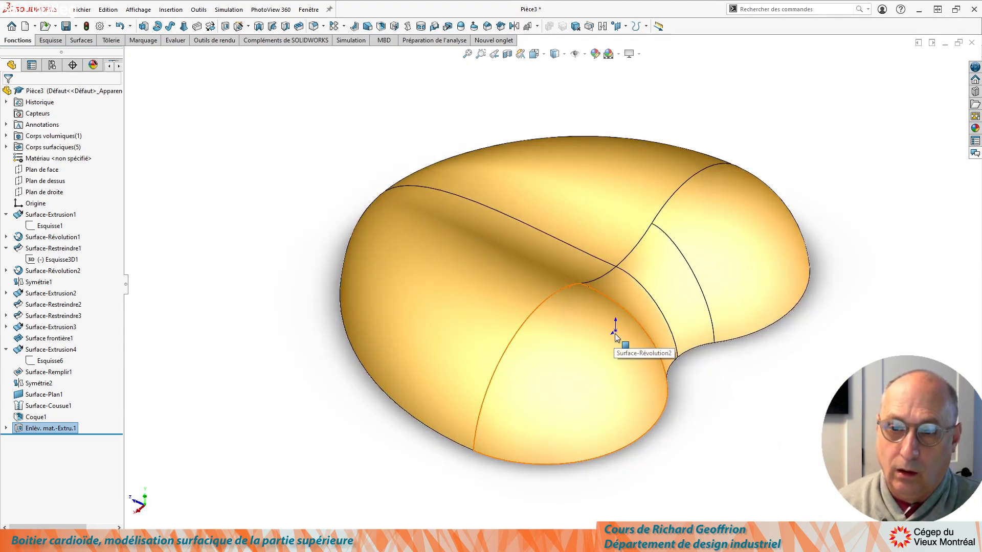
left_click(601, 264)
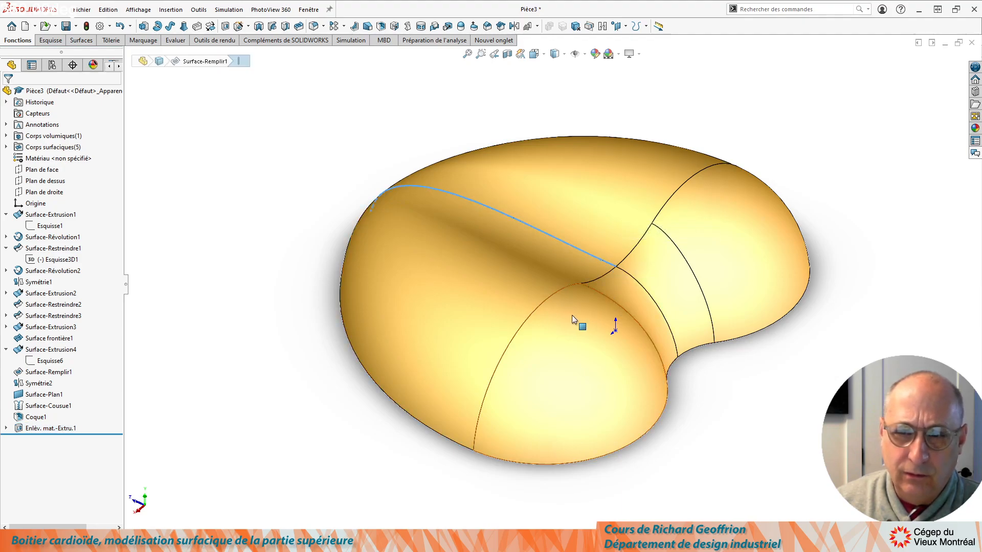
left_click(603, 293)
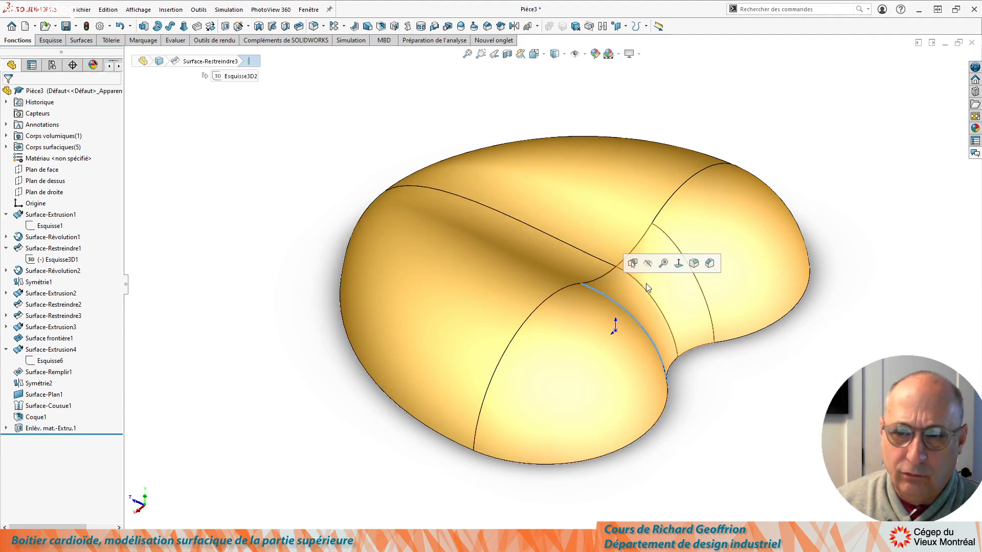
left_click(642, 290)
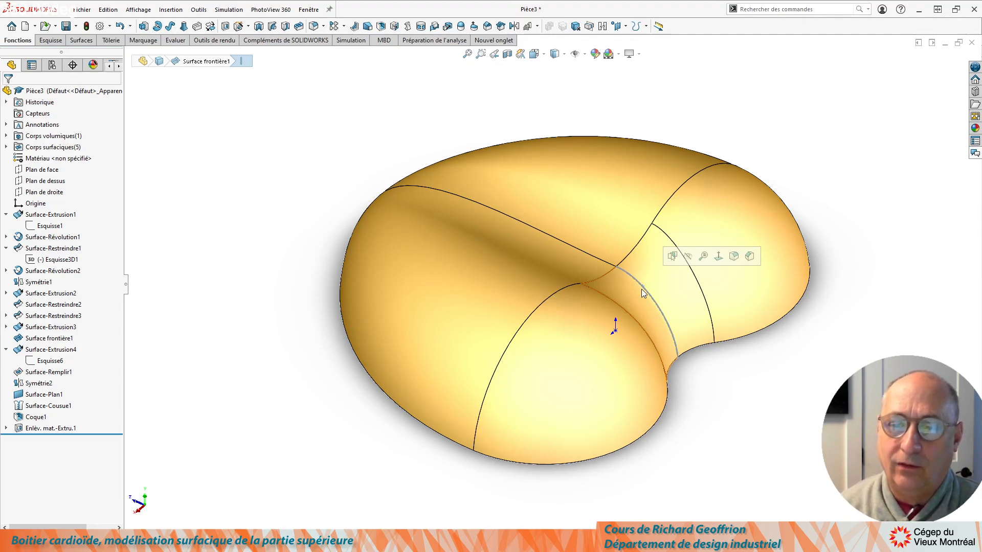
middle_click_drag(219, 193, 594, 320)
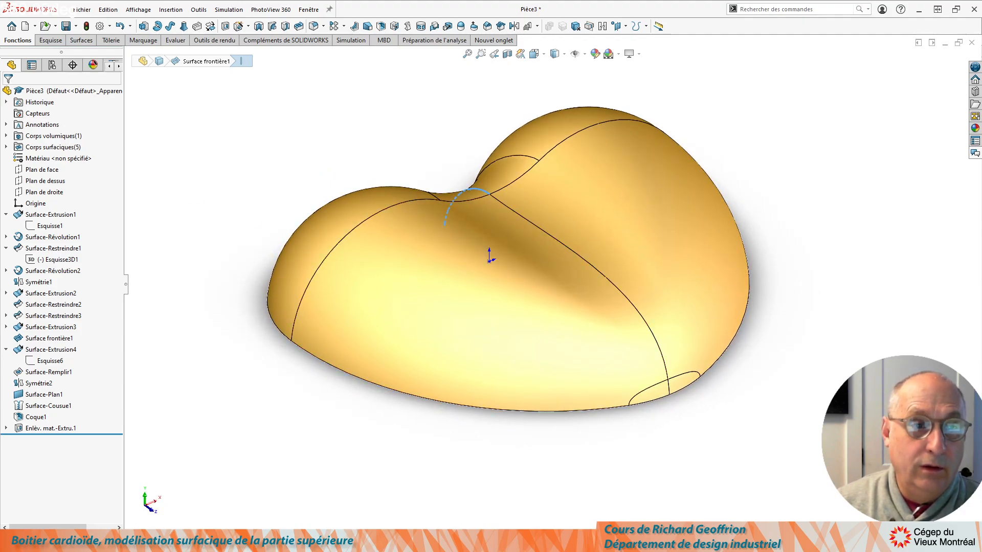